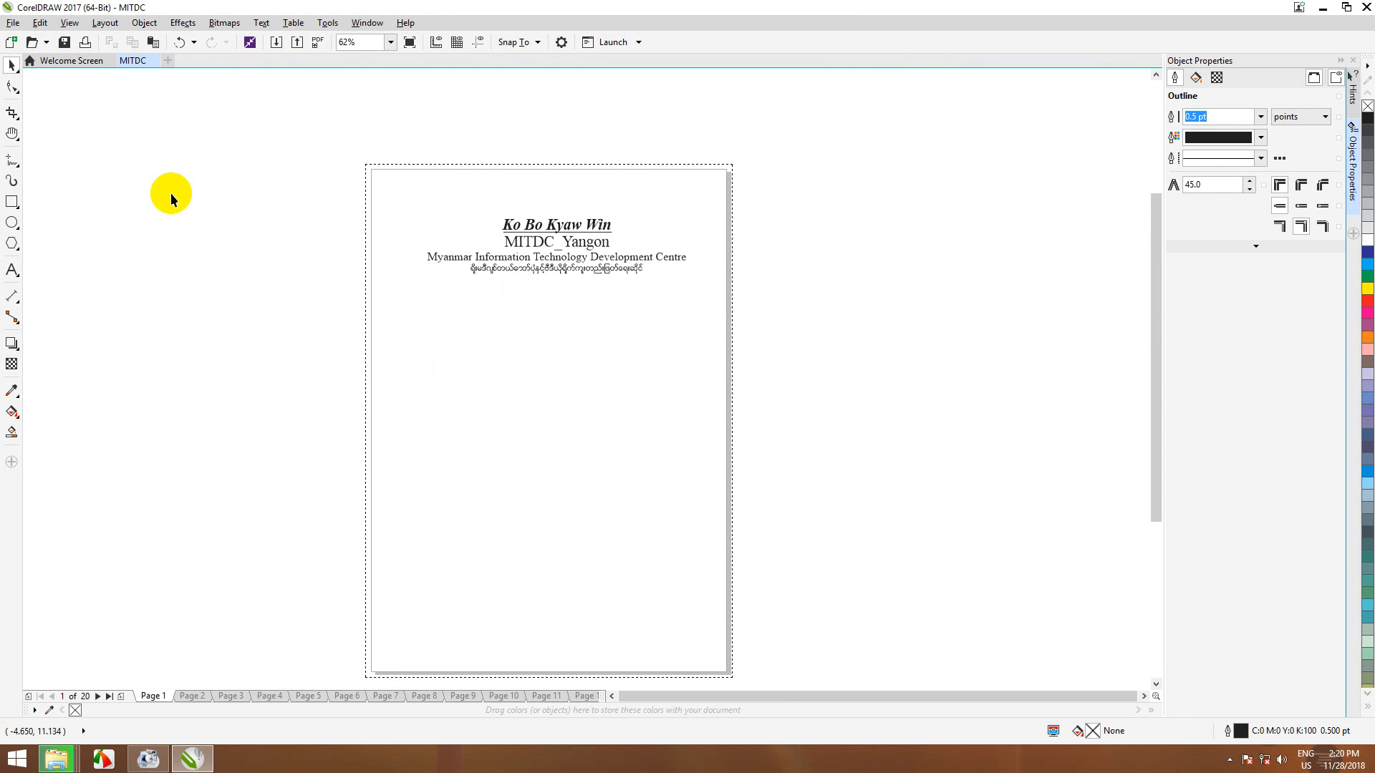
# - Hide the bleed outline around page 1
pyautogui.scroll(1, 434, 231)
pyautogui.scroll(-1, 433, 230)
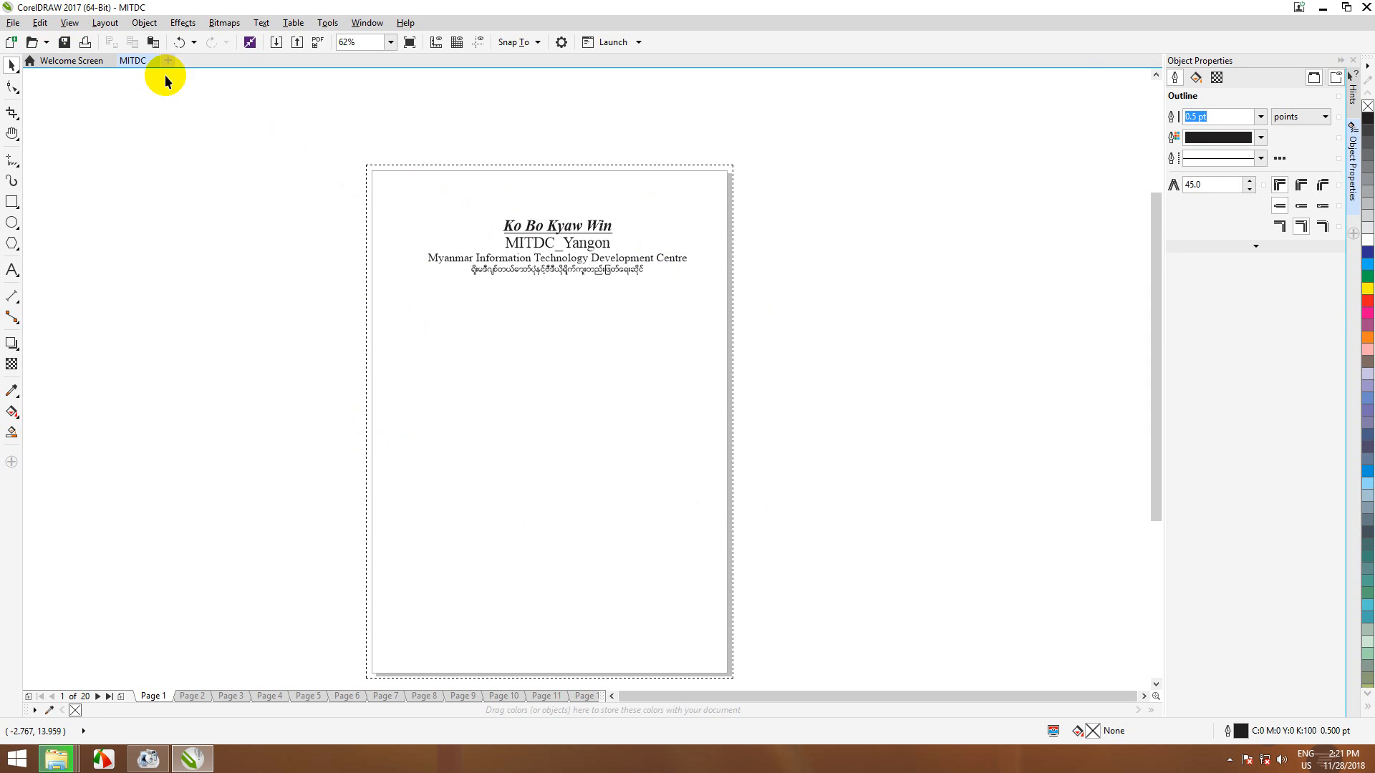
pyautogui.click(69, 22)
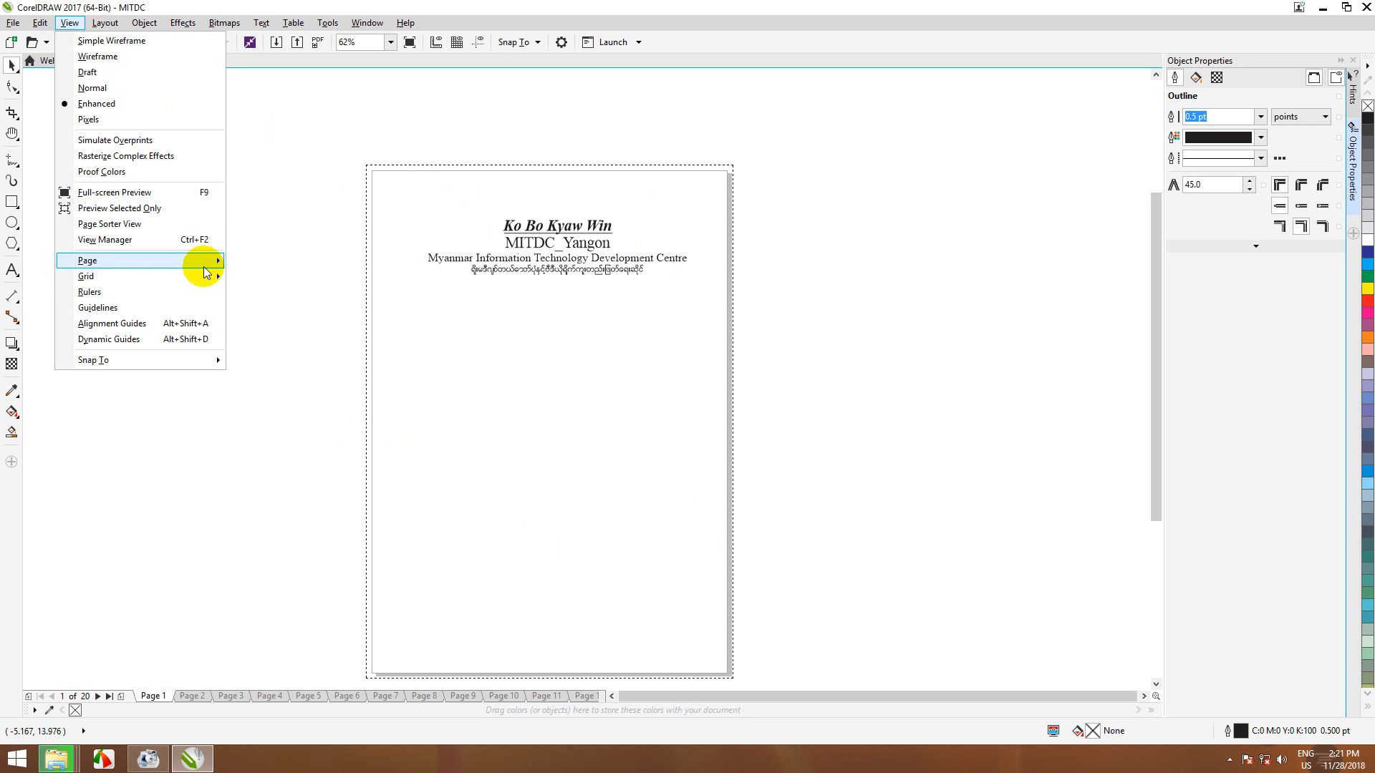
pyautogui.moveTo(213, 262)
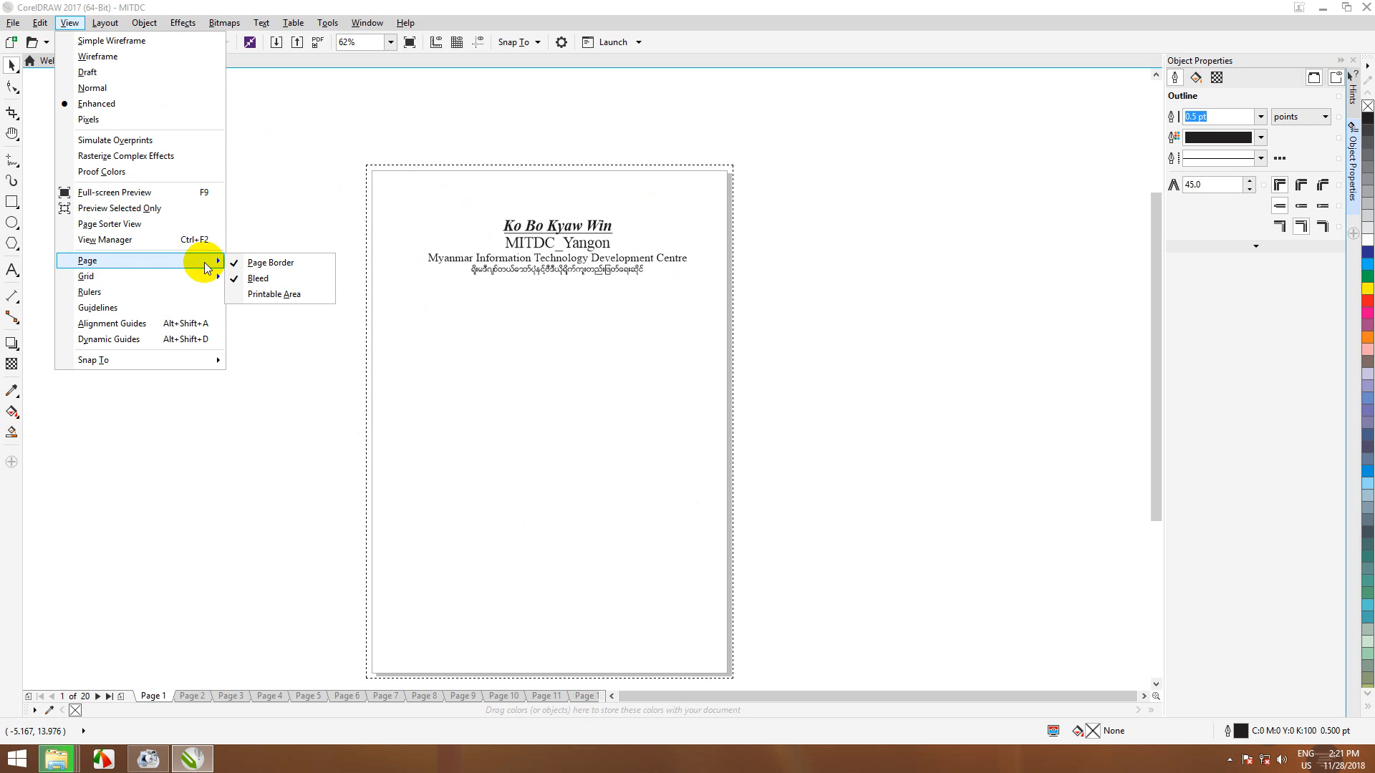
pyautogui.click(257, 280)
pyautogui.scroll(1, 733, 247)
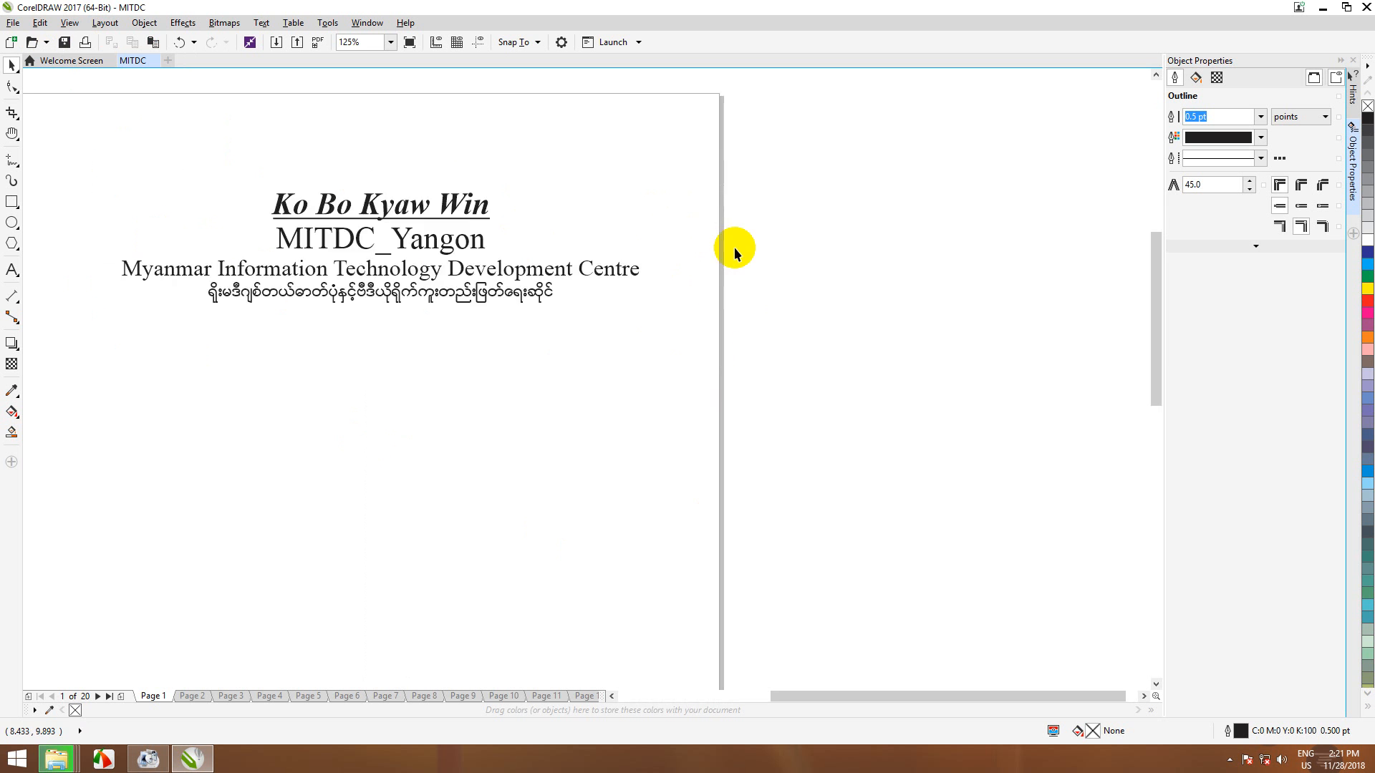
pyautogui.scroll(-3, 733, 247)
pyautogui.scroll(2, 733, 253)
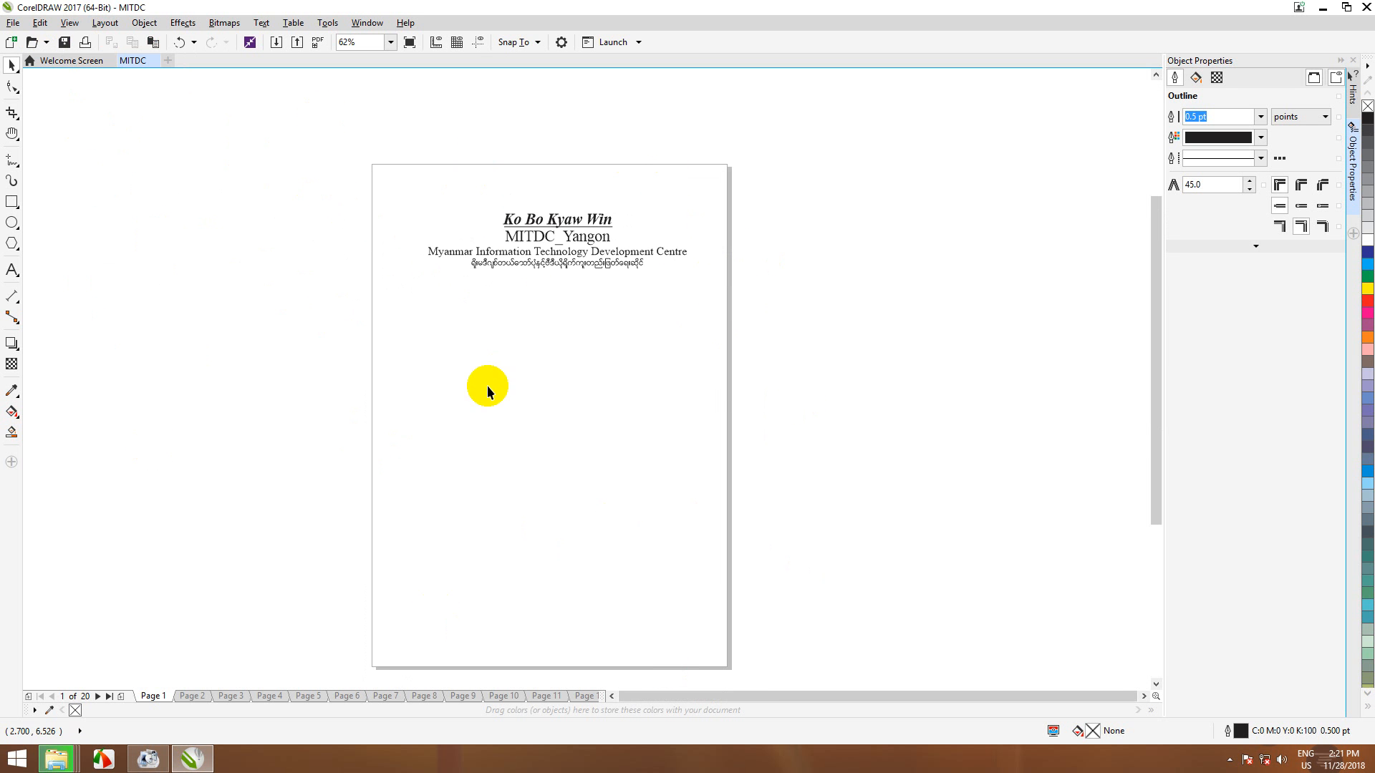
# - Hide the page border so only the page's text remains on the drawing area
pyautogui.click(69, 23)
pyautogui.moveTo(188, 262)
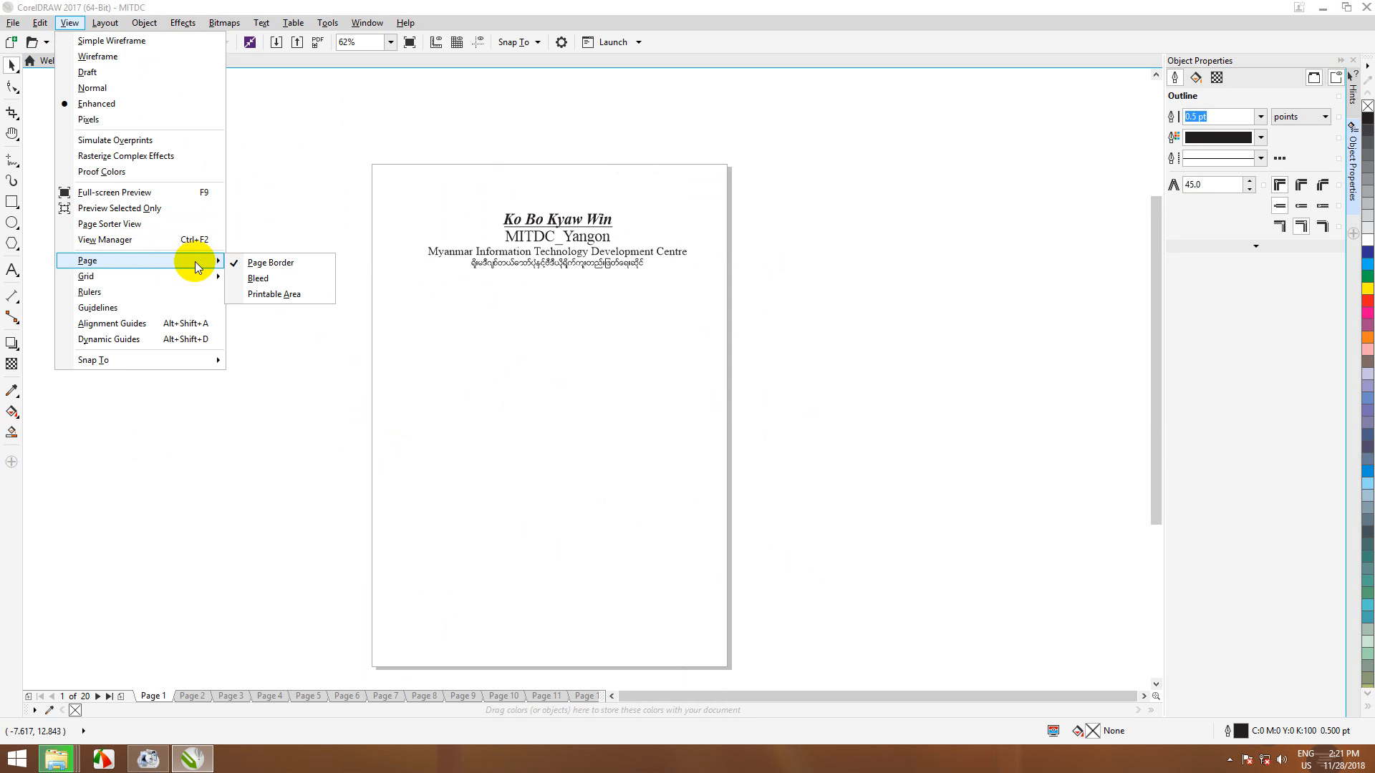
pyautogui.click(272, 263)
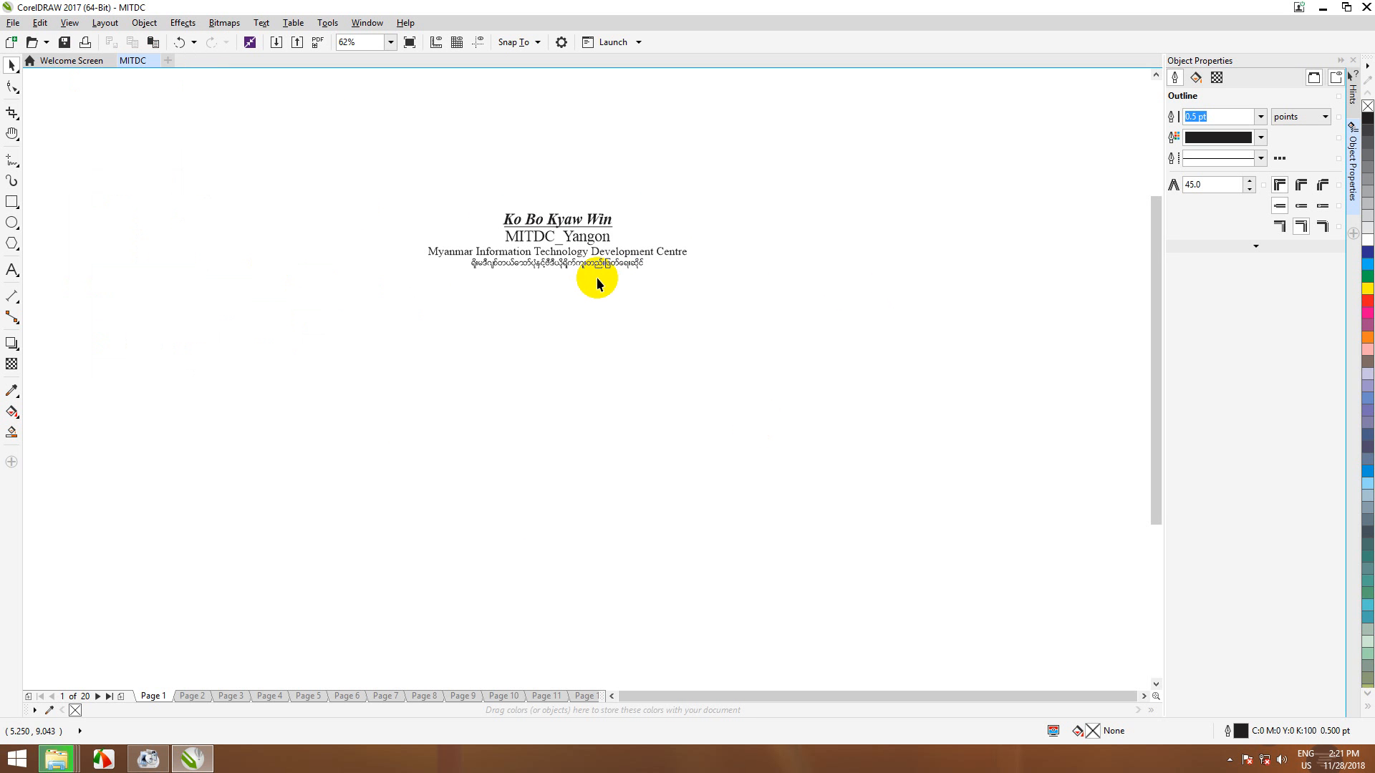
# - Show the document's guidelines
pyautogui.rightClick(110, 192)
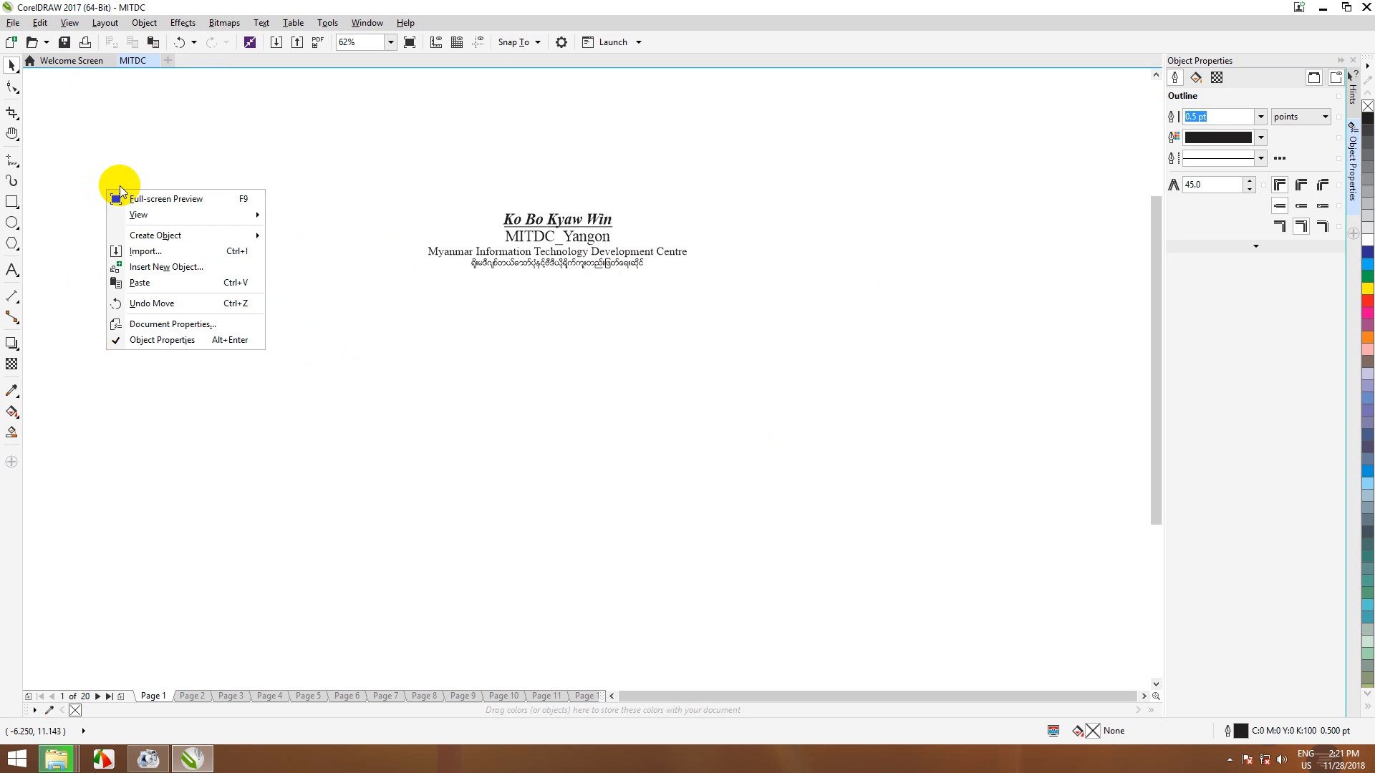
pyautogui.moveTo(231, 214)
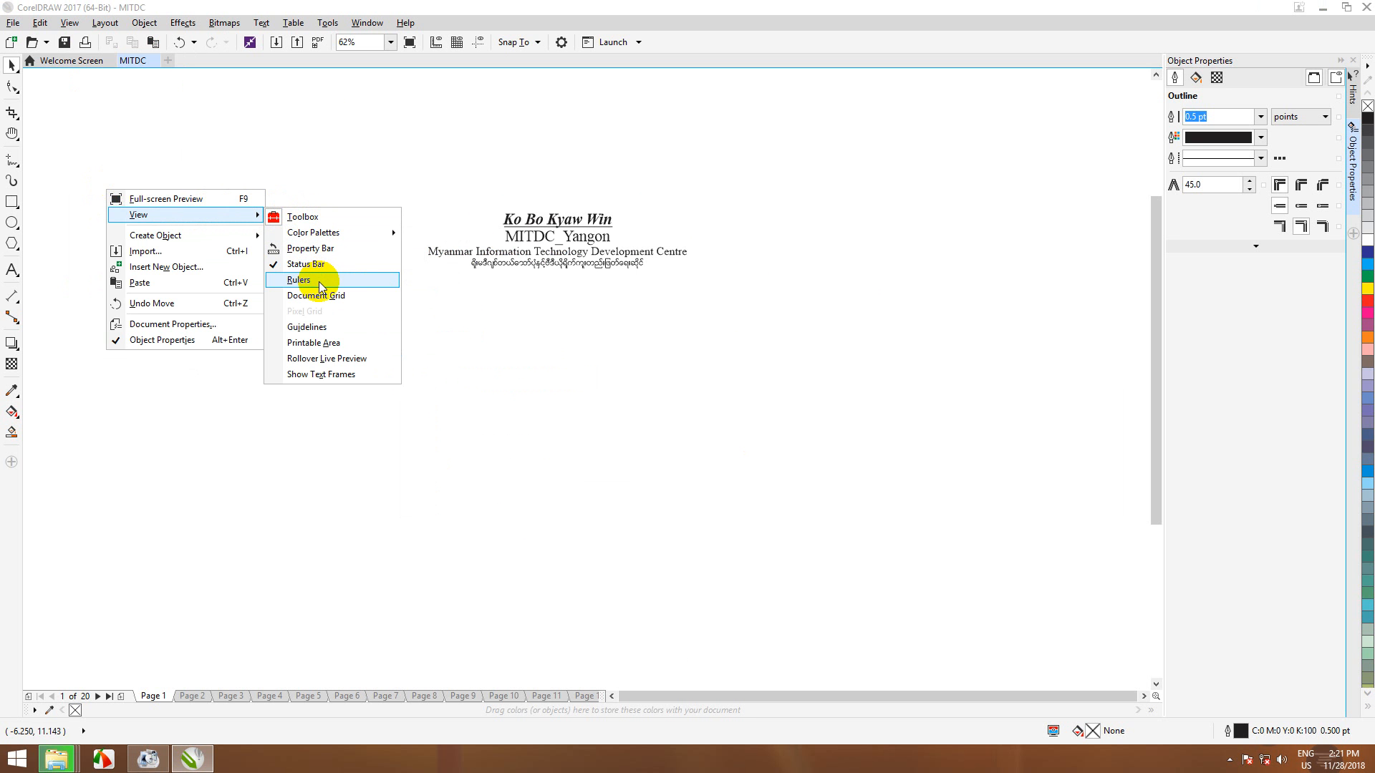
pyautogui.click(329, 328)
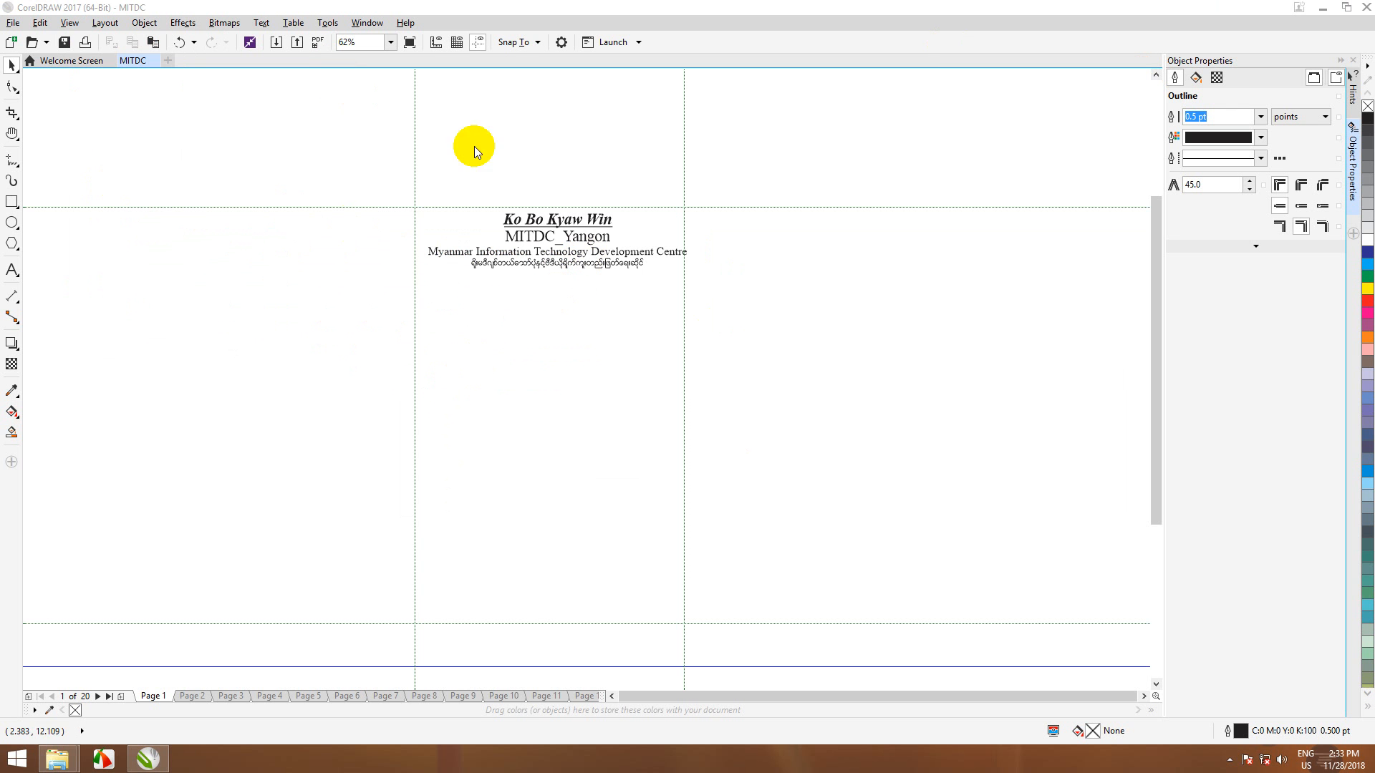
# - Show the page border around page 1 again
pyautogui.scroll(2, 461, 306)
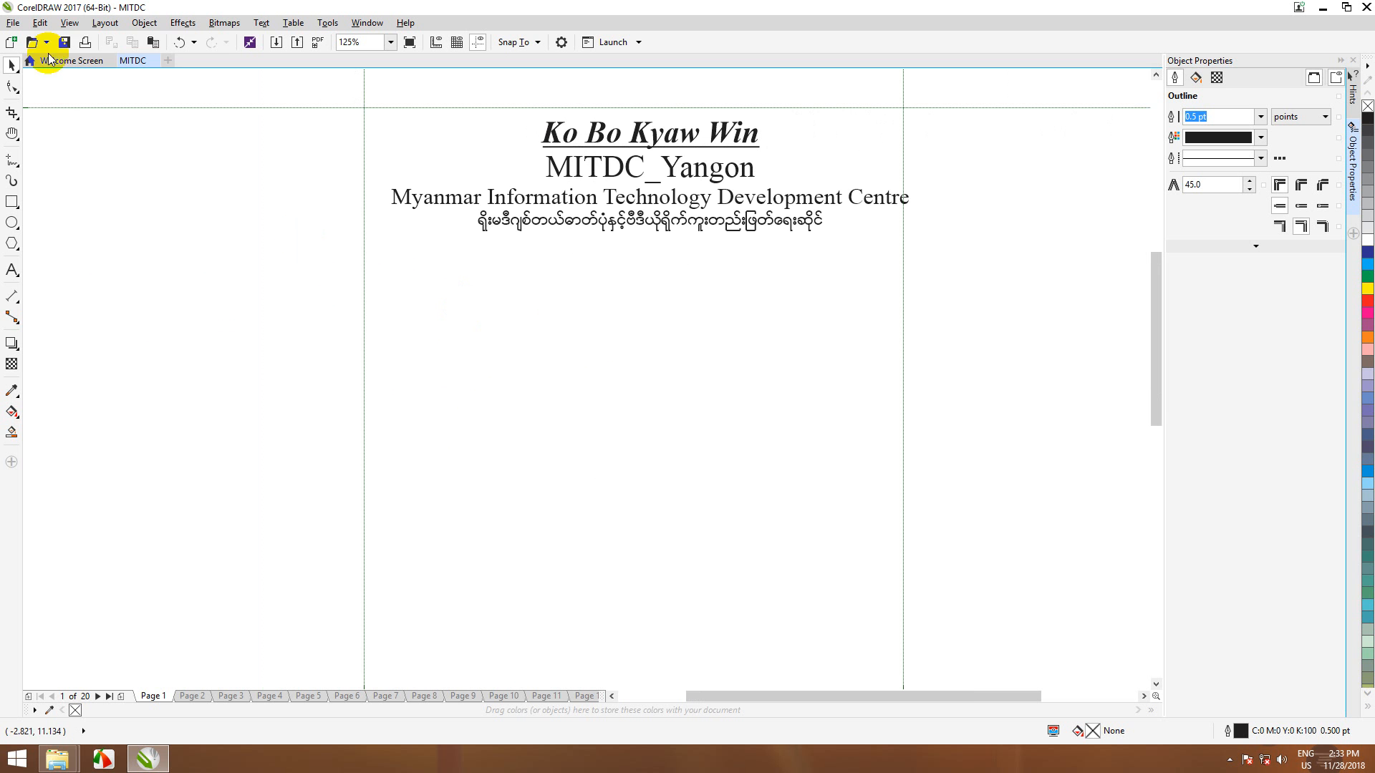
pyautogui.click(72, 23)
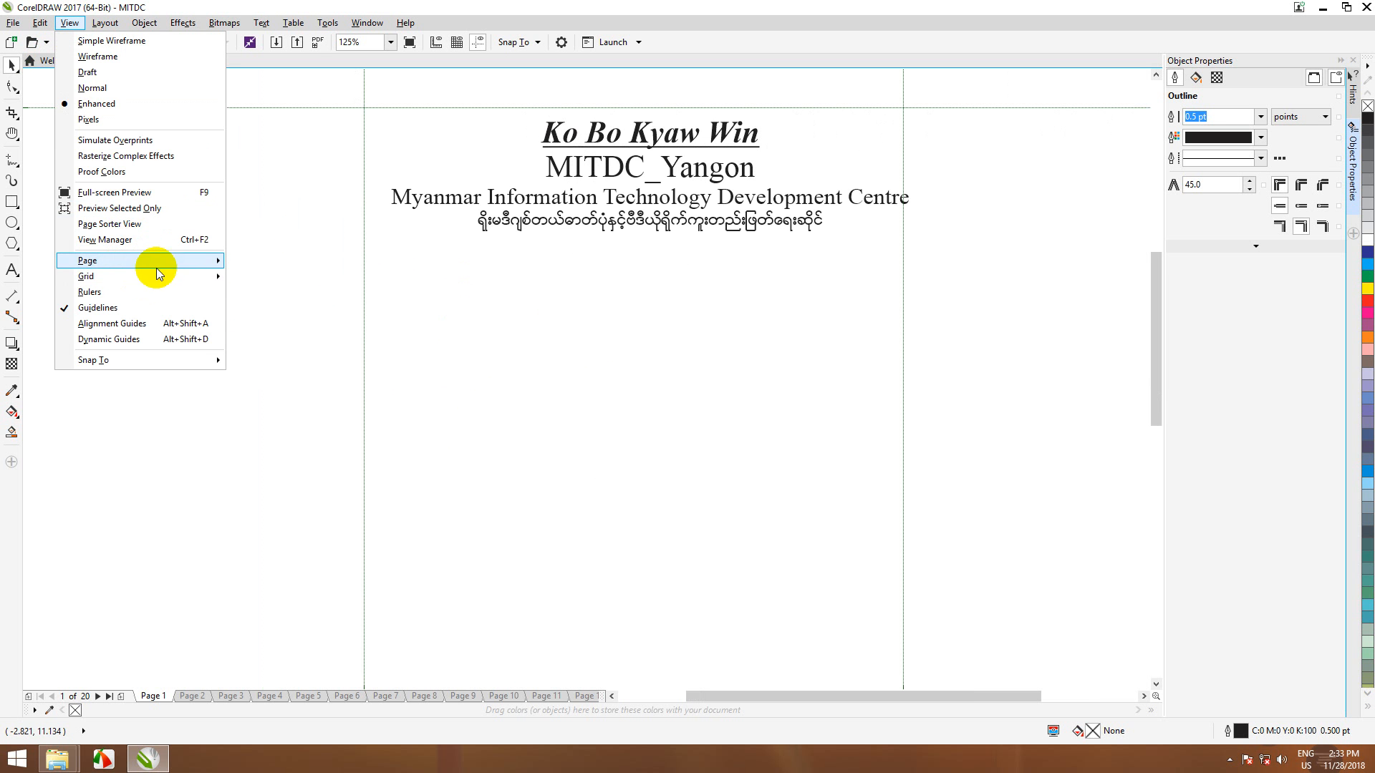
pyautogui.moveTo(192, 261)
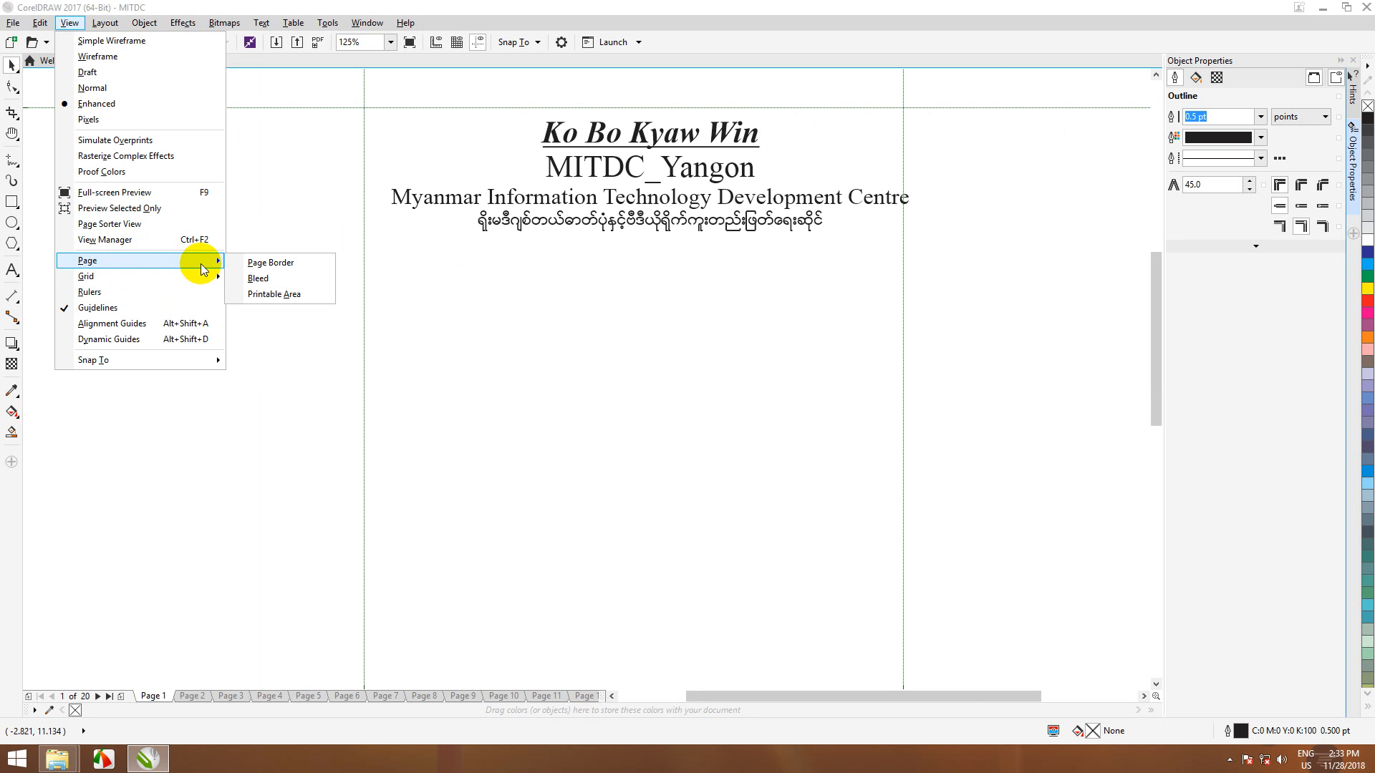
pyautogui.click(273, 263)
pyautogui.scroll(-5, 712, 315)
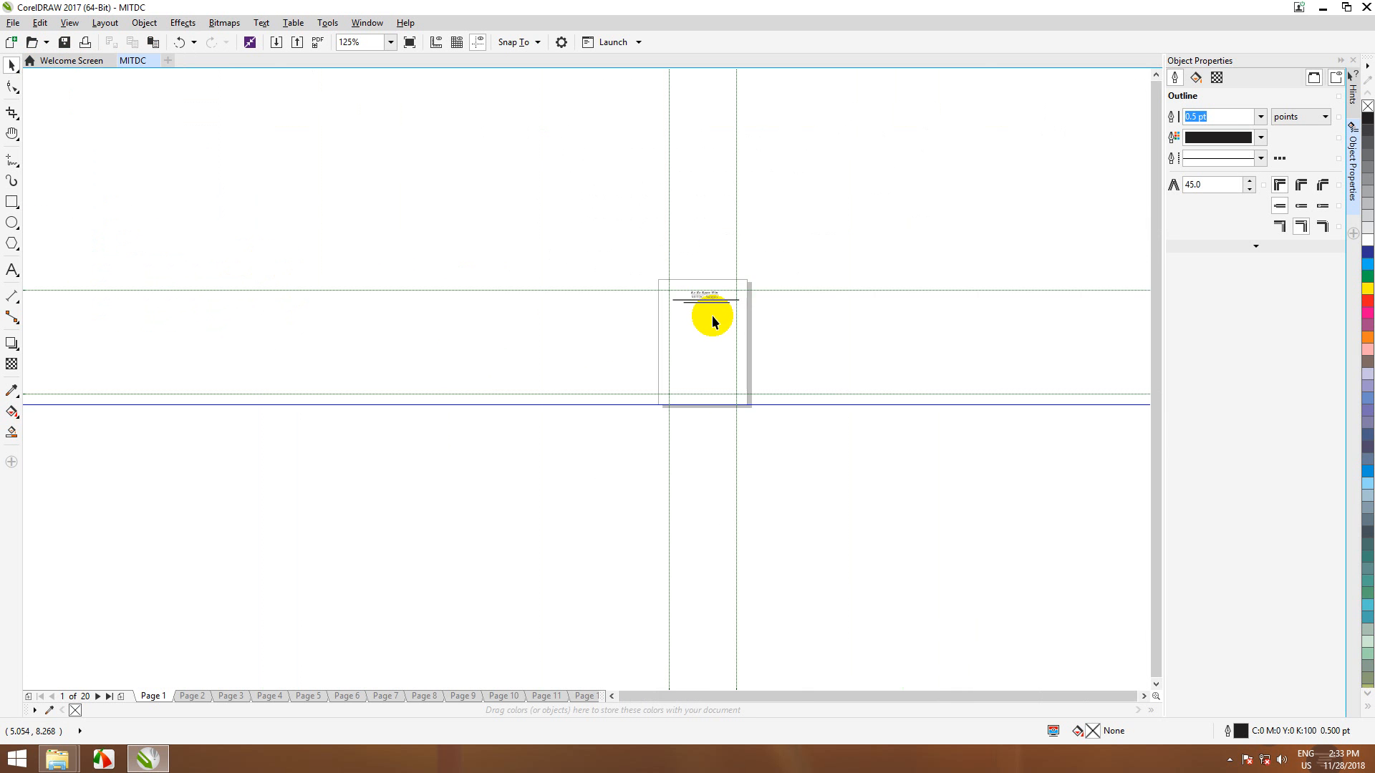
pyautogui.scroll(2, 713, 315)
pyautogui.scroll(-2, 727, 441)
pyautogui.scroll(1, 766, 406)
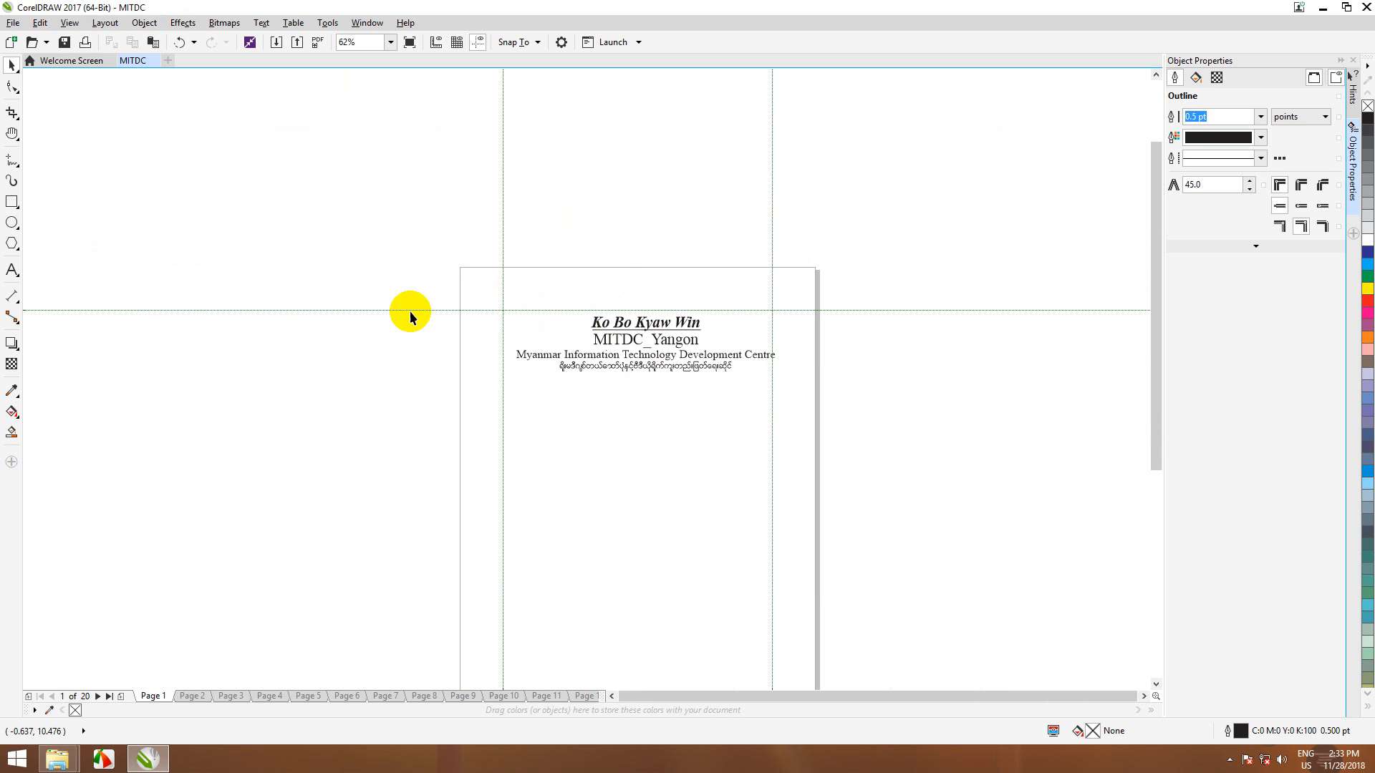
# - Hide the guidelines crossing the page
pyautogui.click(178, 165)
pyautogui.rightClick(179, 166)
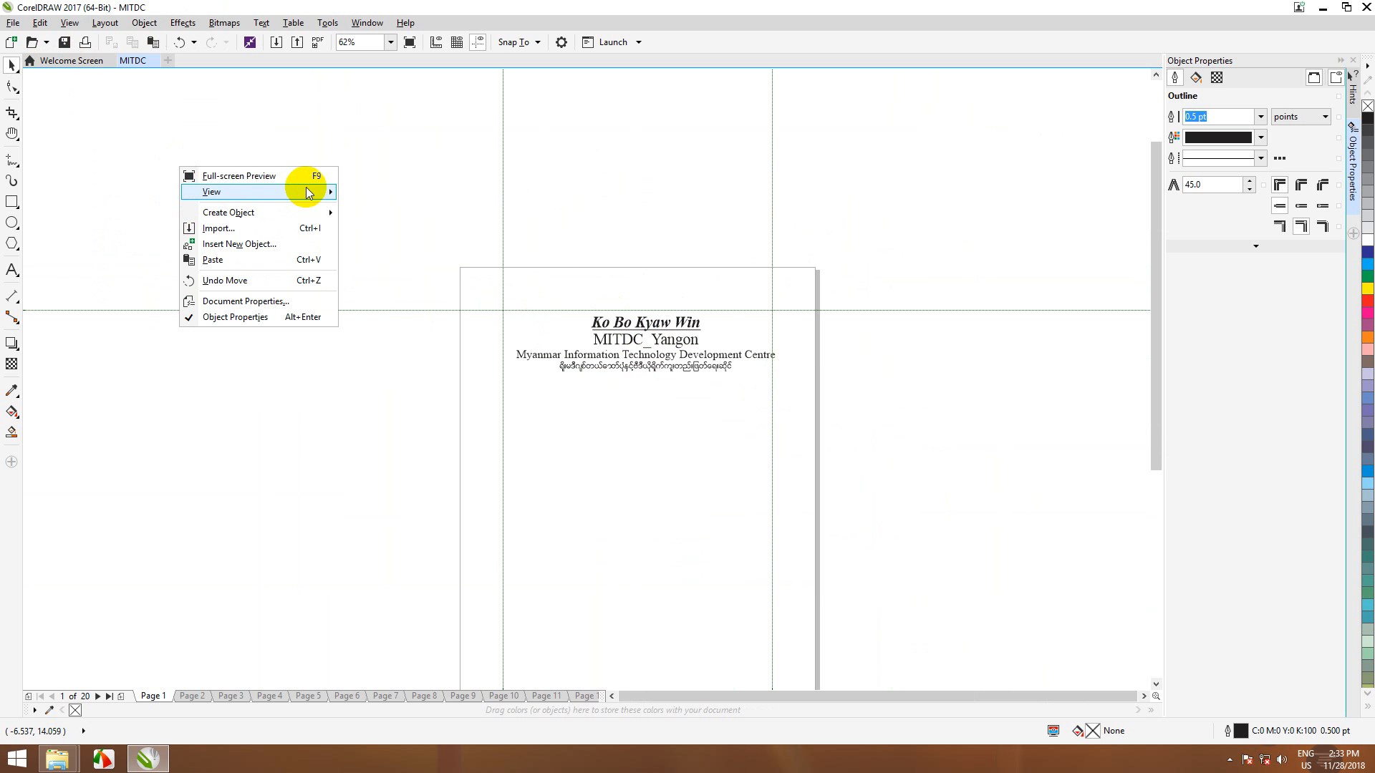
pyautogui.moveTo(318, 192)
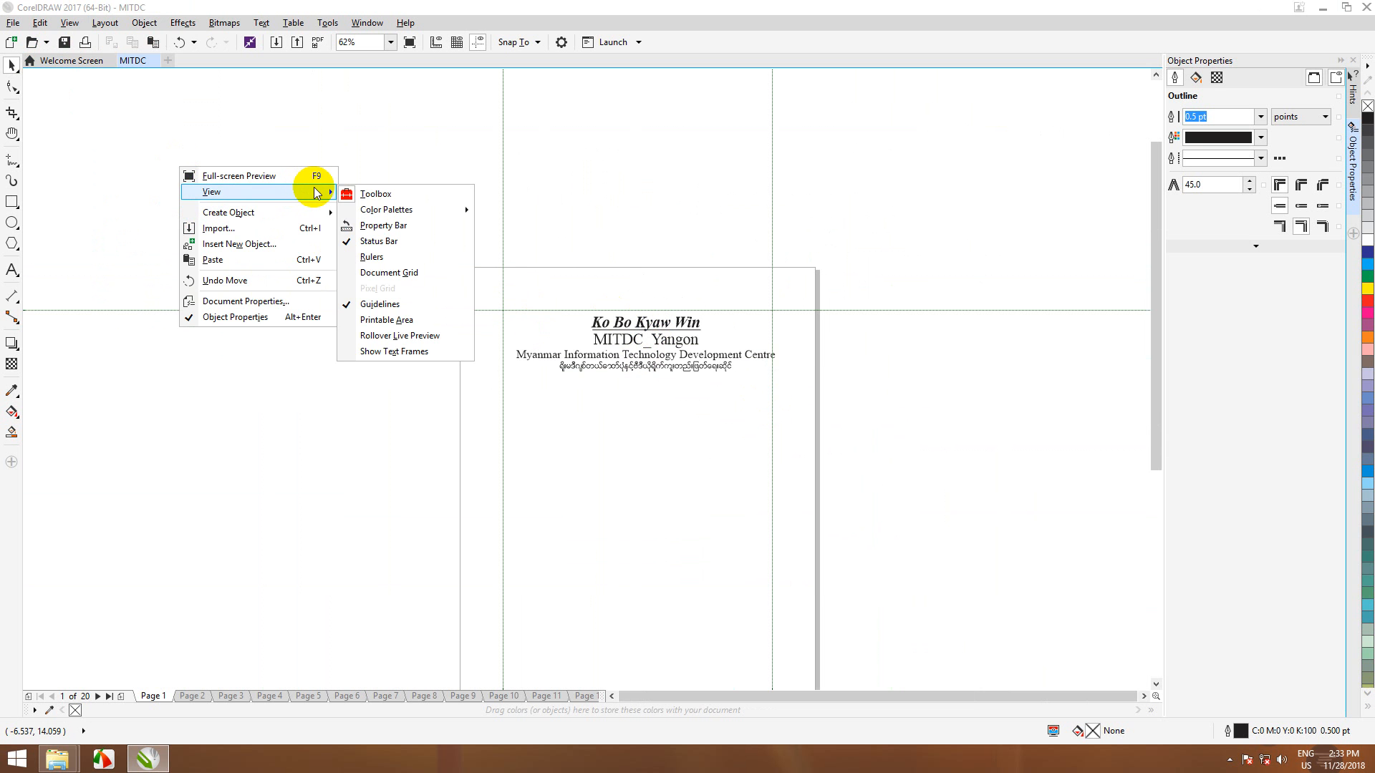
pyautogui.click(396, 305)
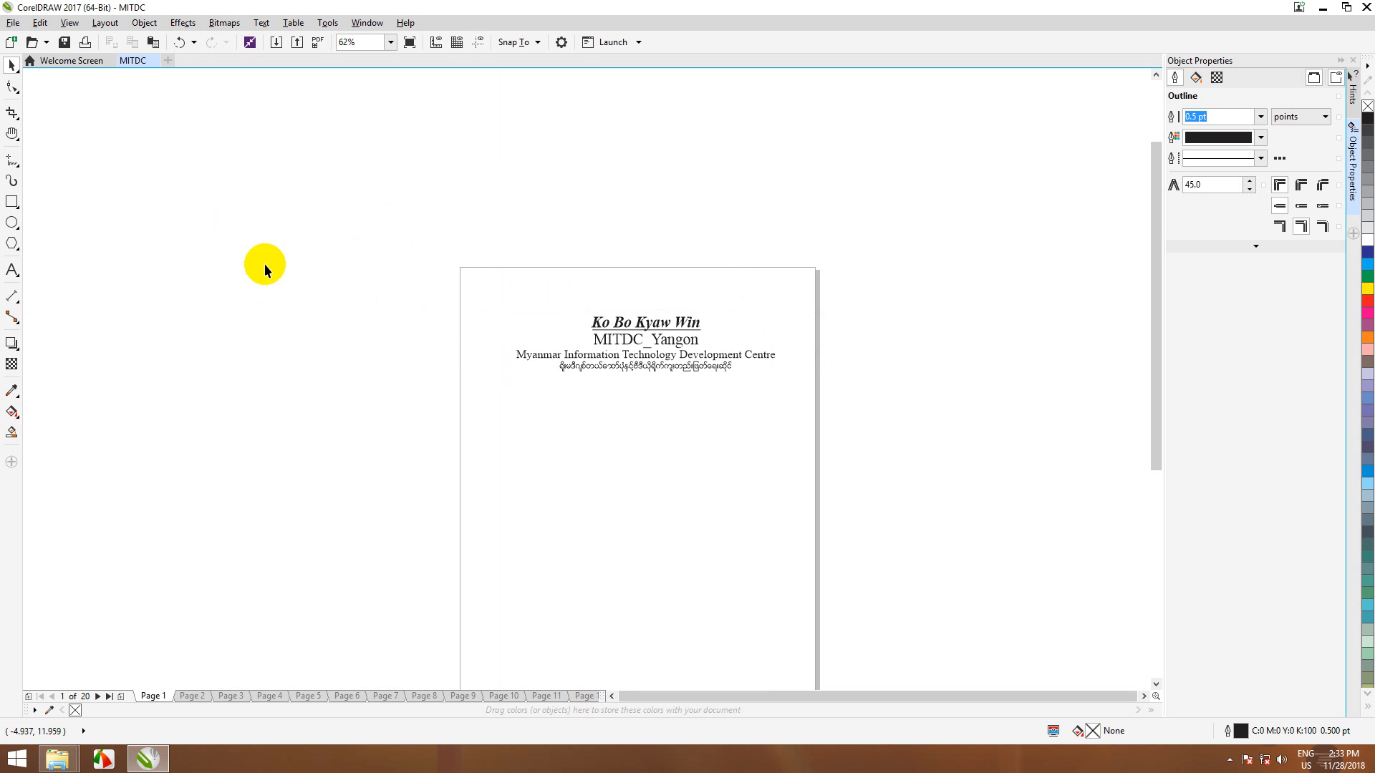
# - Show the rulers along the drawing window's edges and hide them again
pyautogui.rightClick(202, 235)
pyautogui.moveTo(318, 258)
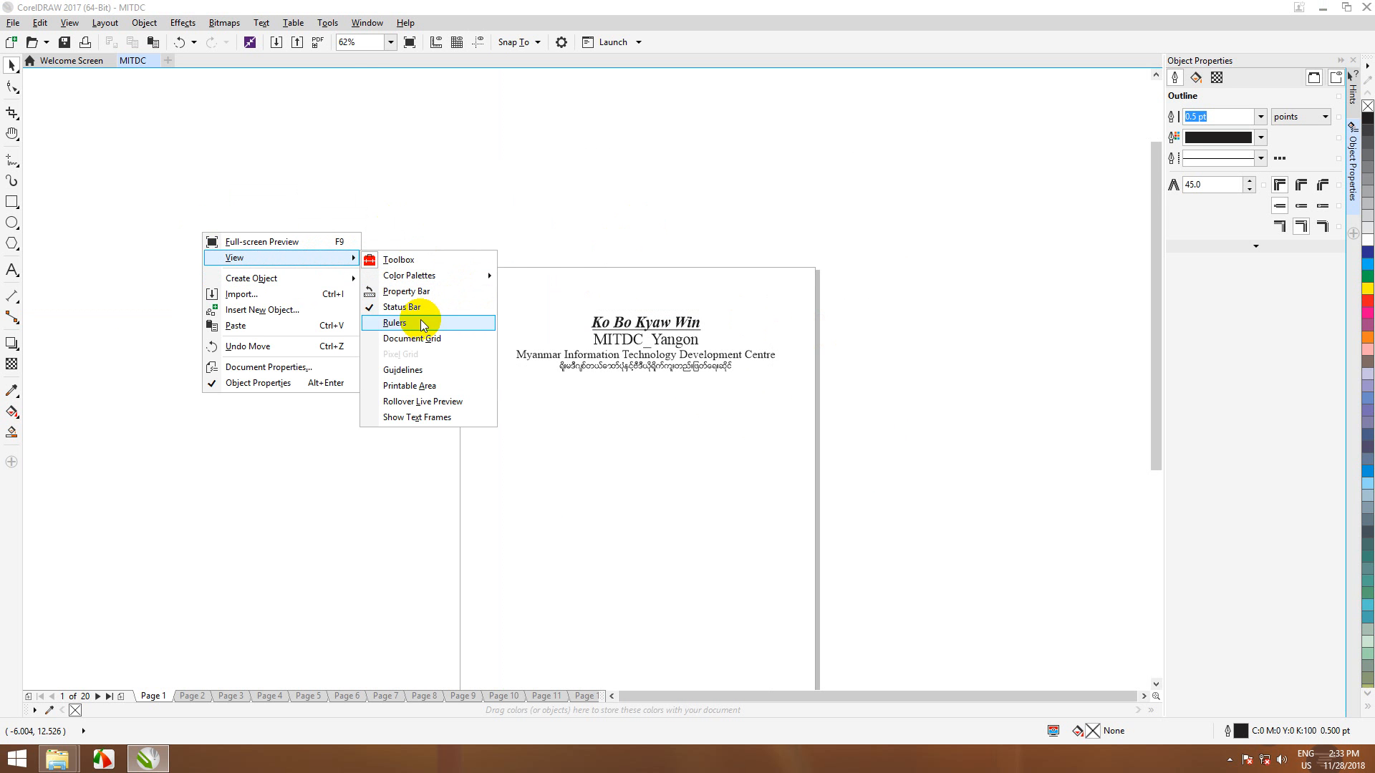
pyautogui.moveTo(418, 275)
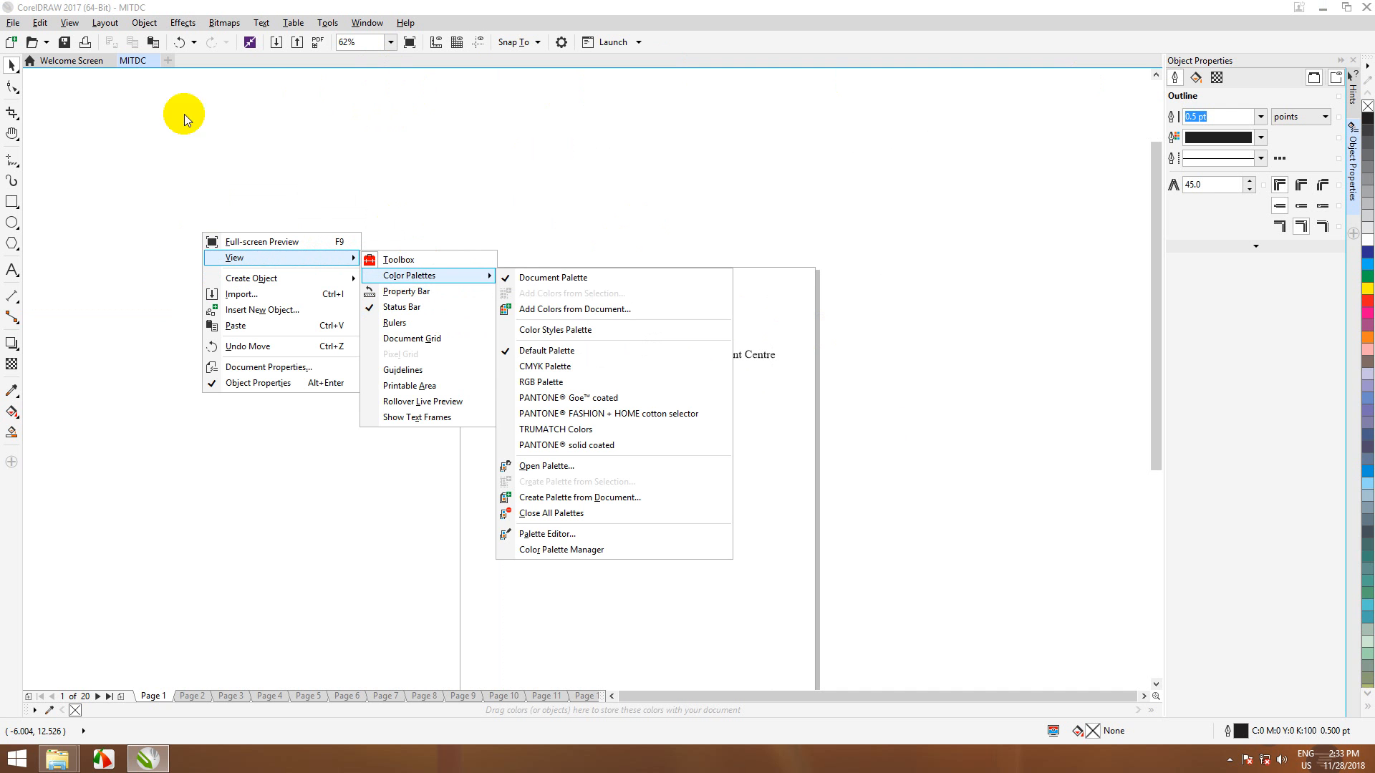
pyautogui.click(394, 323)
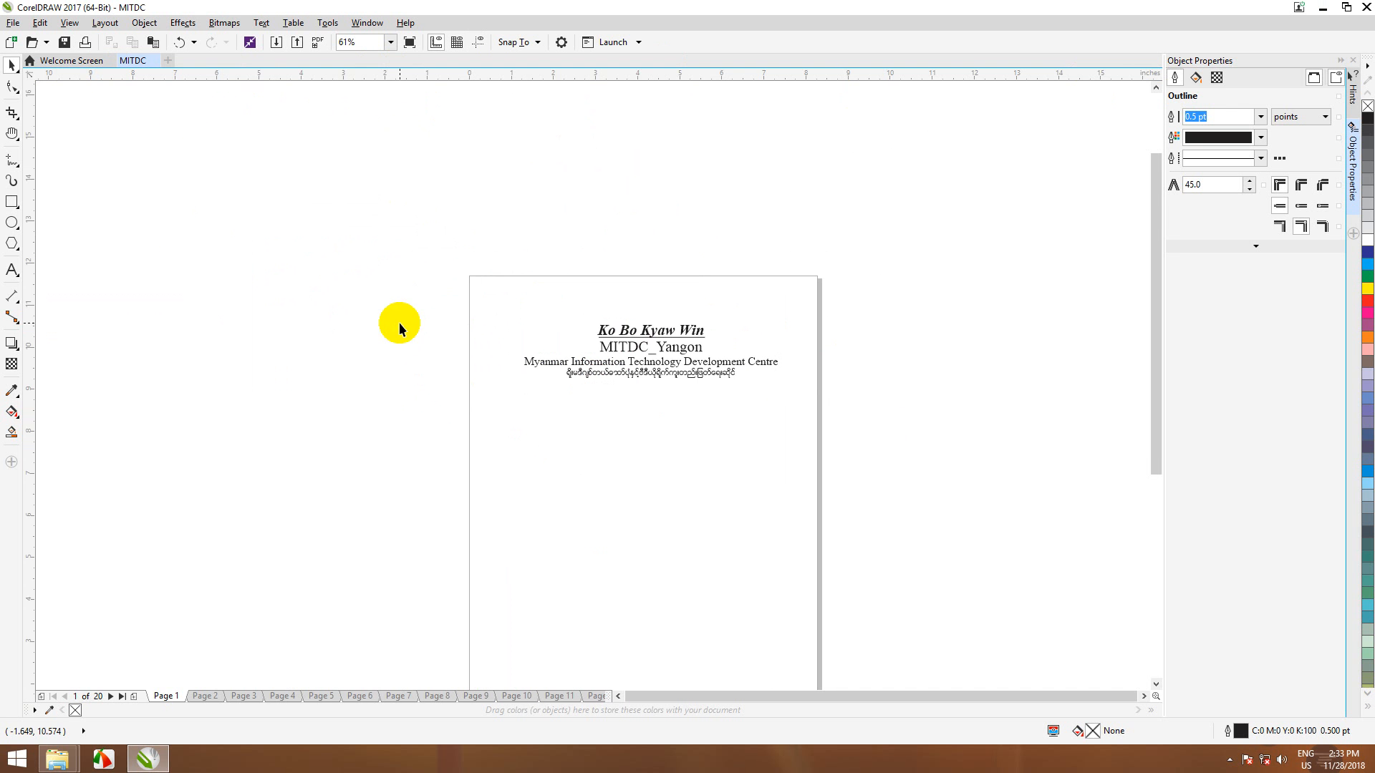
pyautogui.click(70, 23)
pyautogui.click(89, 292)
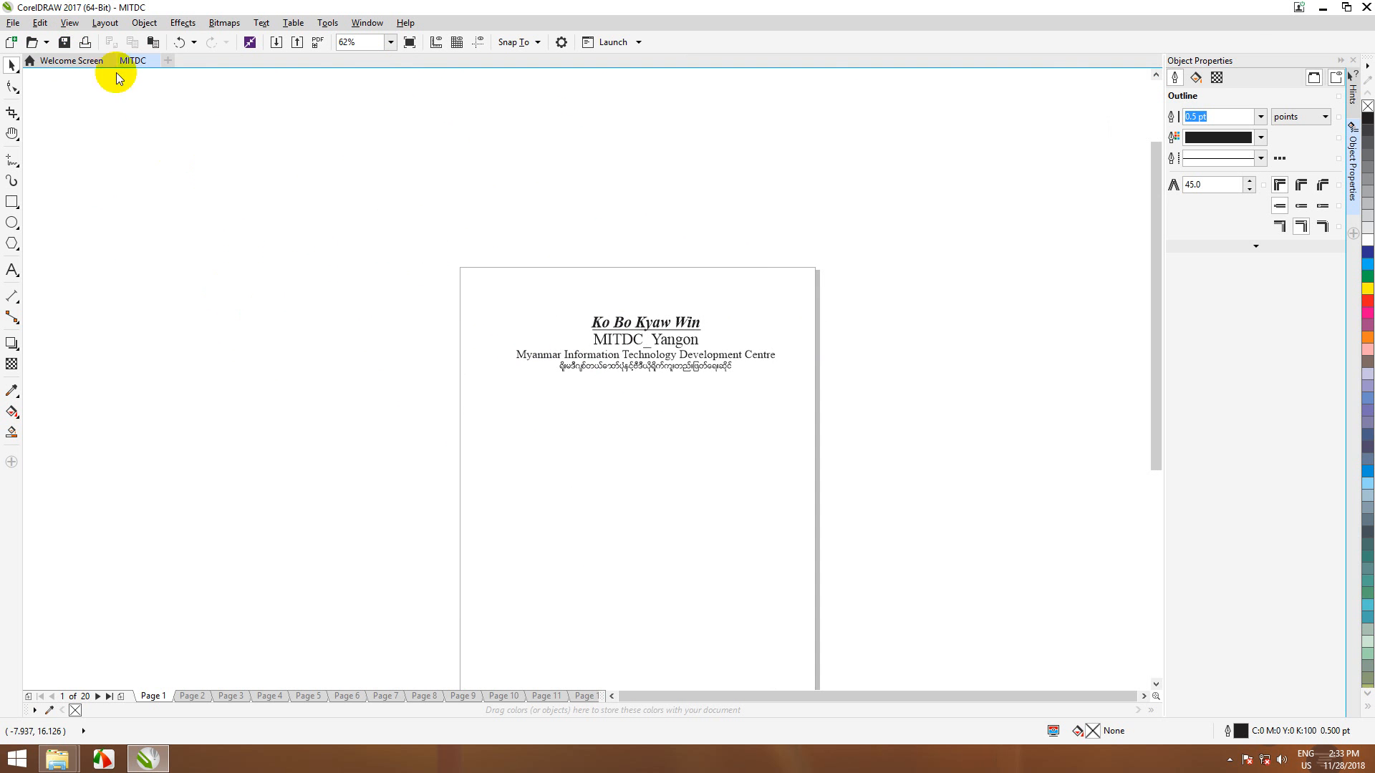
# - Turn the rulers on and view the page against them at several zoom levels
pyautogui.click(70, 23)
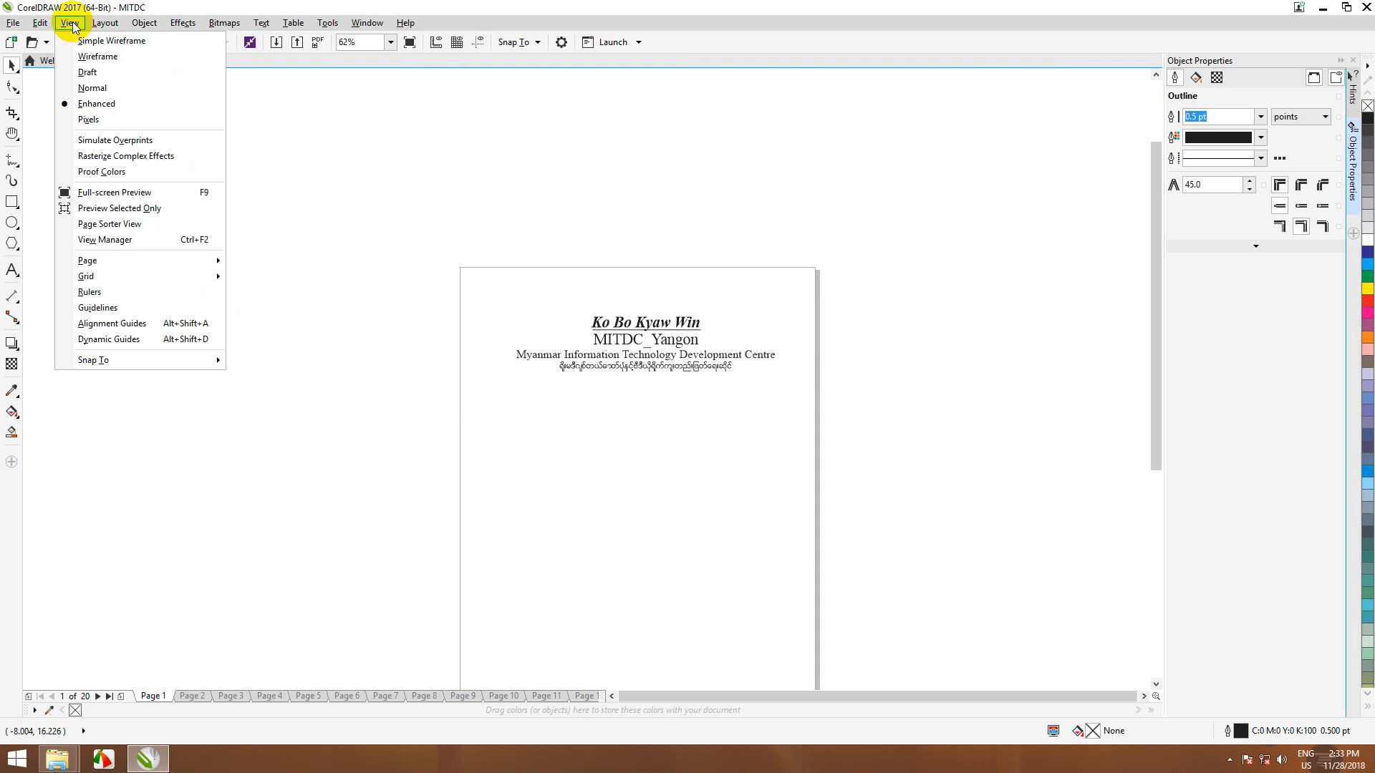
pyautogui.click(114, 293)
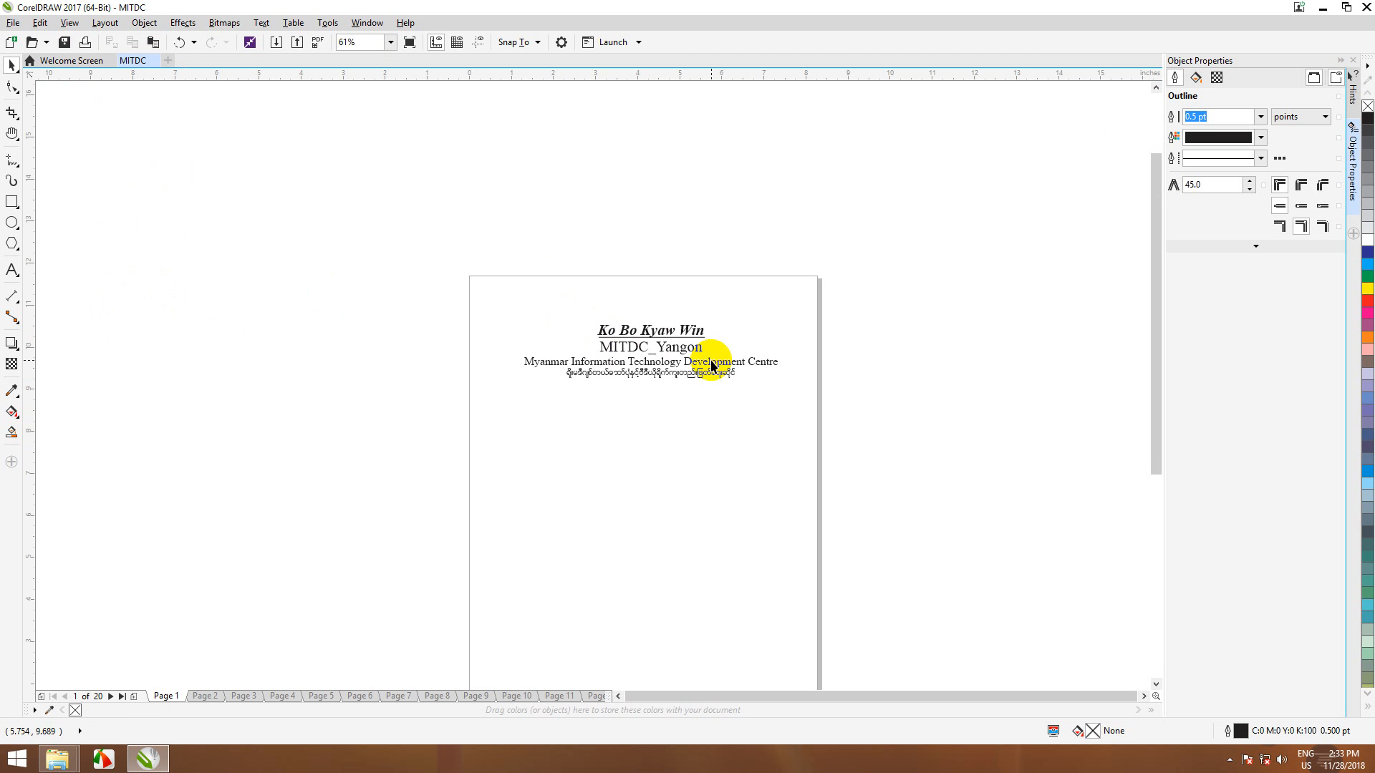
pyautogui.scroll(-2, 700, 356)
pyautogui.scroll(2, 712, 362)
pyautogui.scroll(-2, 894, 440)
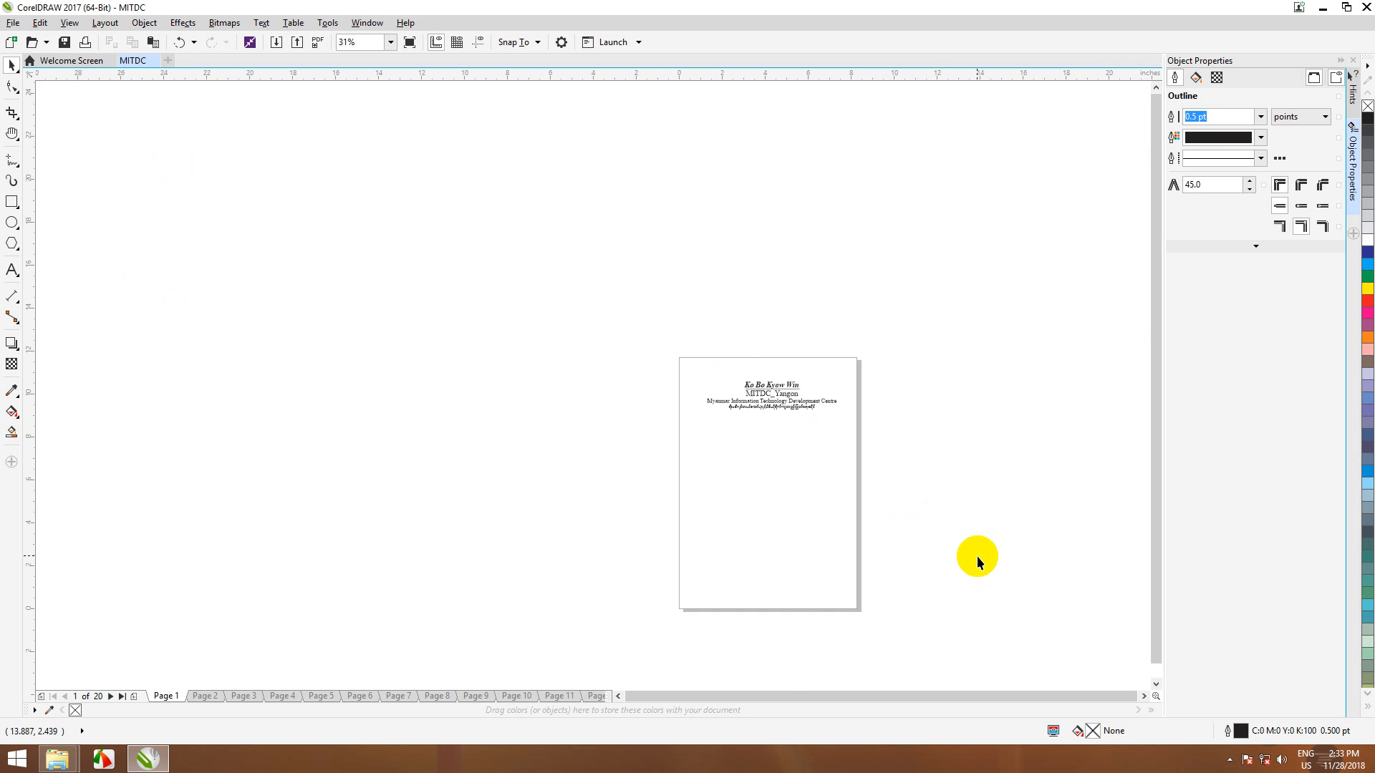
pyautogui.scroll(4, 976, 556)
pyautogui.scroll(-6, 938, 509)
pyautogui.scroll(2, 749, 331)
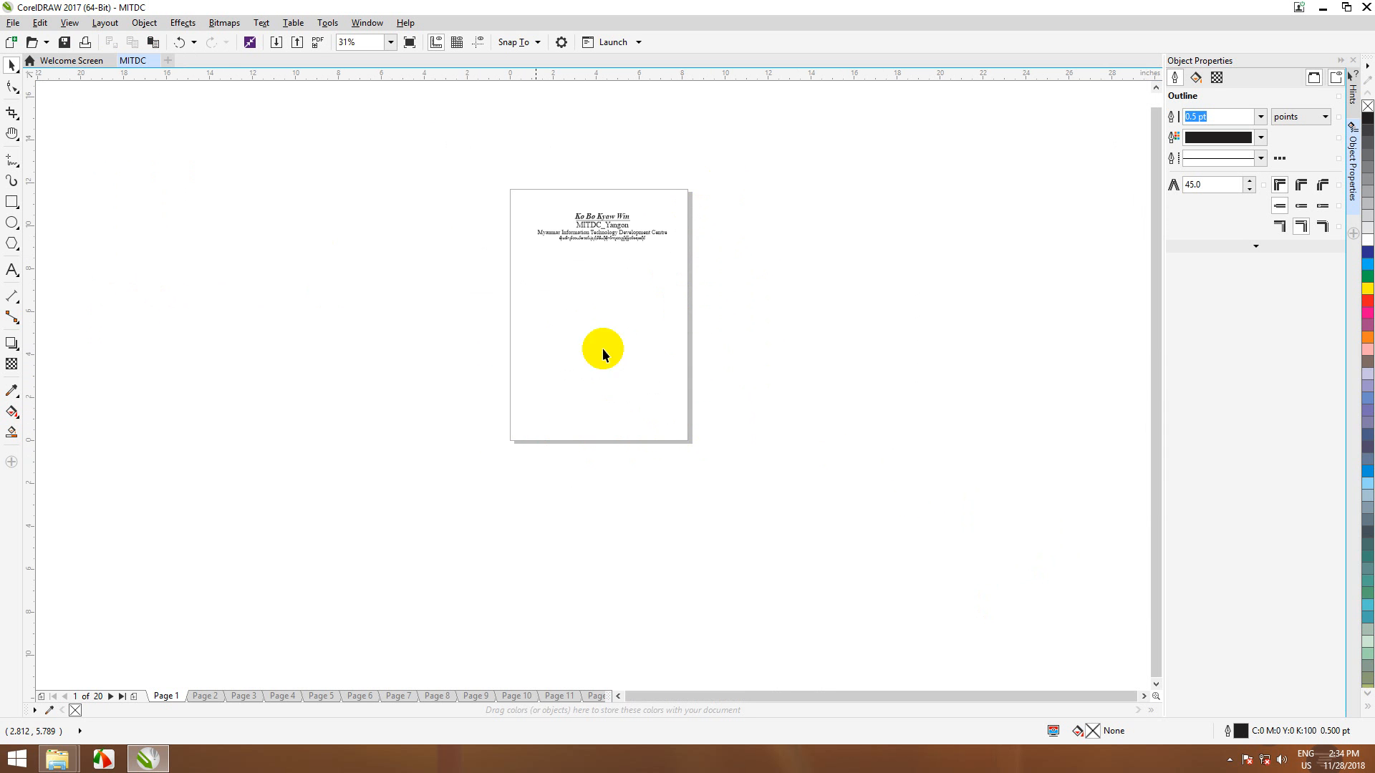
# - Hide the page border while keeping the rulers on
pyautogui.click(68, 23)
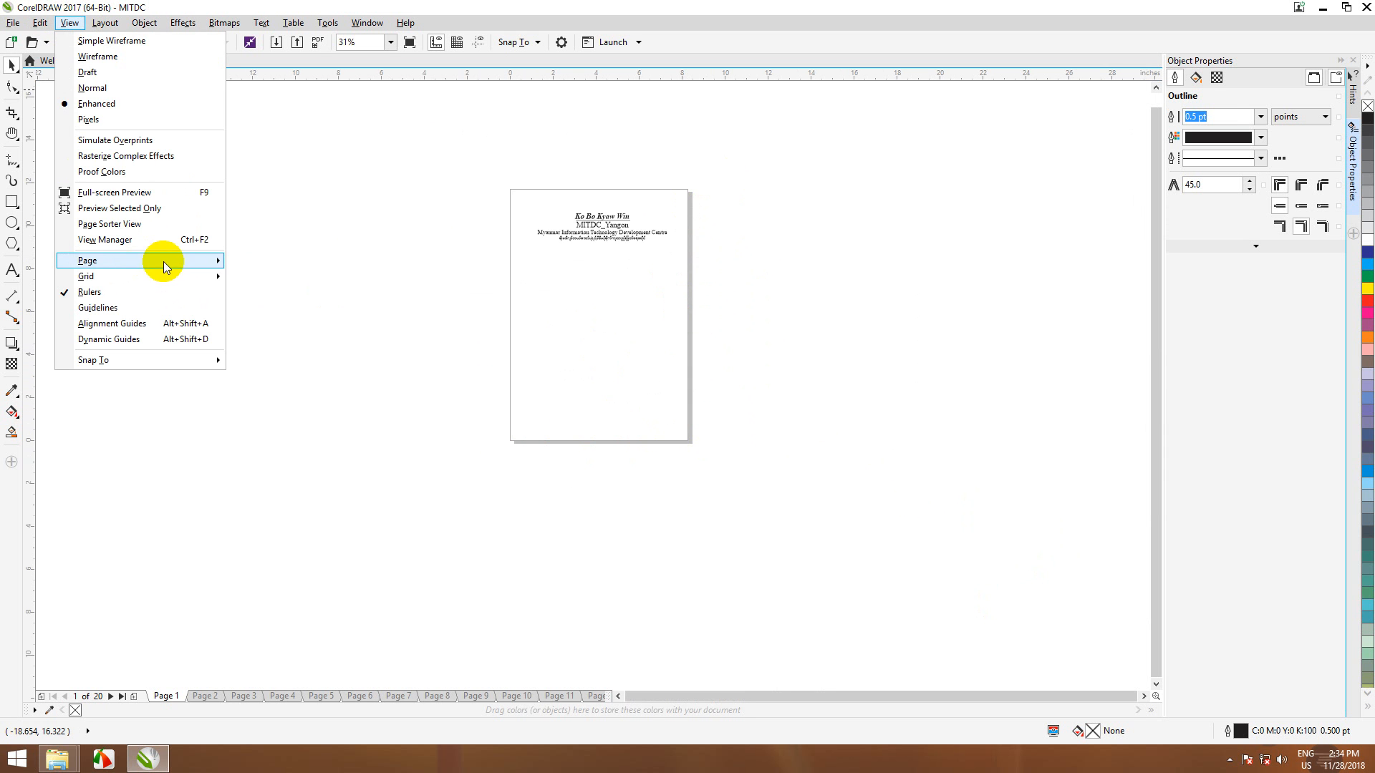
pyautogui.moveTo(161, 261)
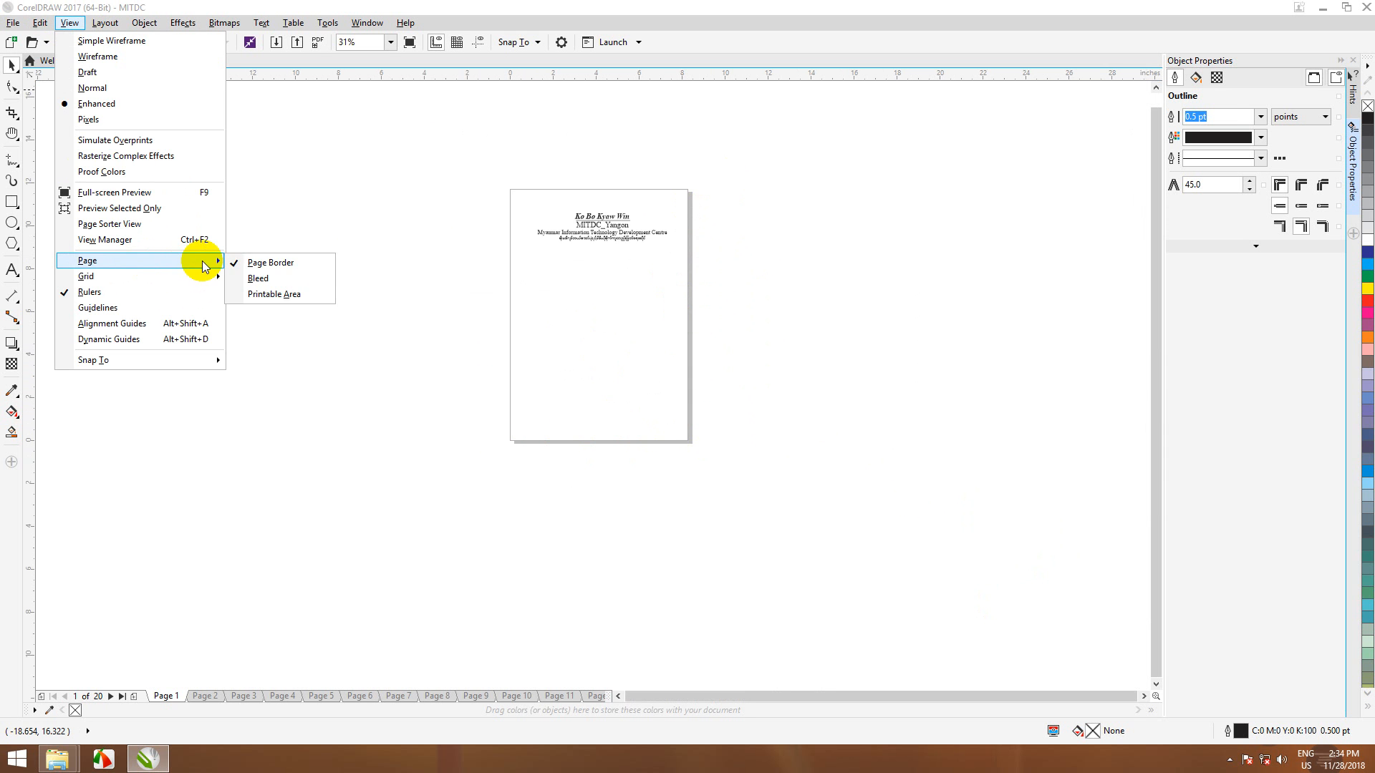
pyautogui.click(278, 263)
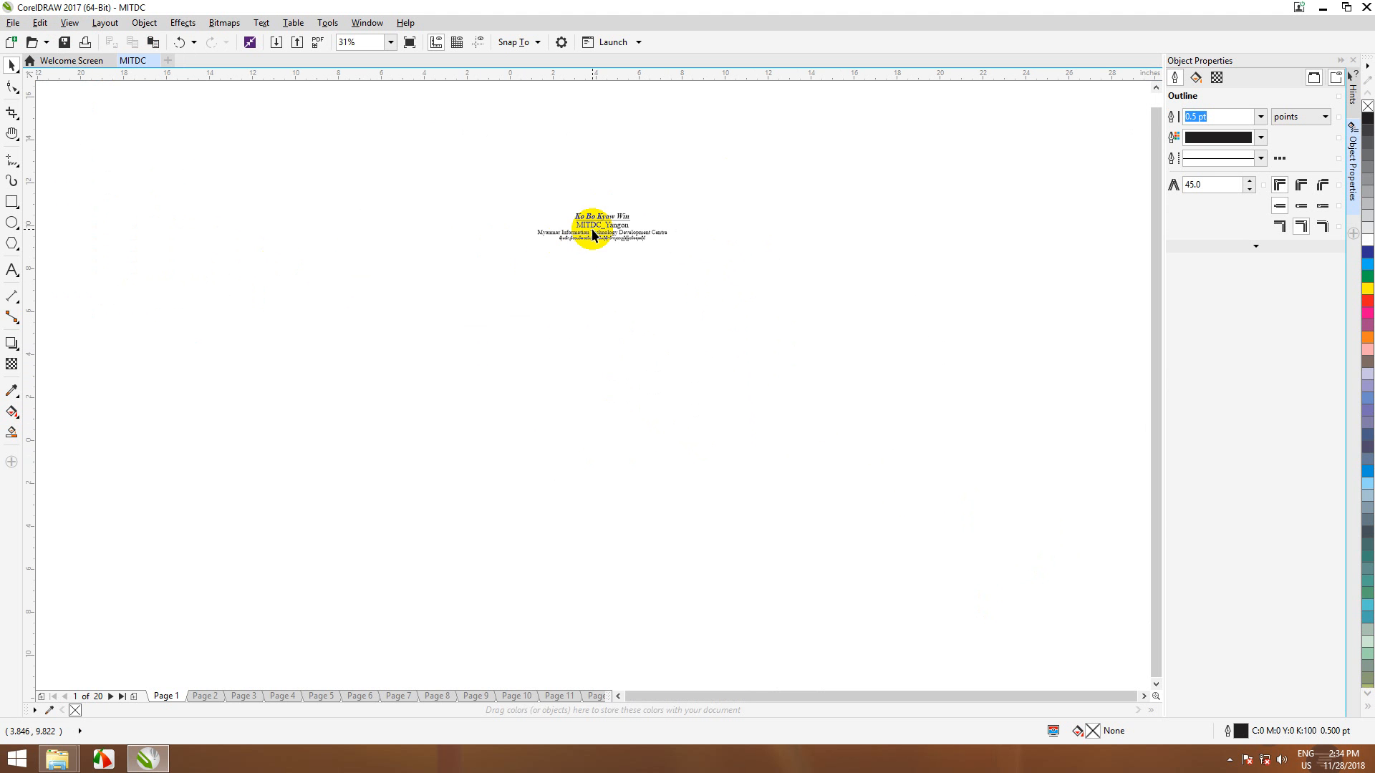
# - Show the bleed outline around the page and inspect it up close
pyautogui.click(70, 24)
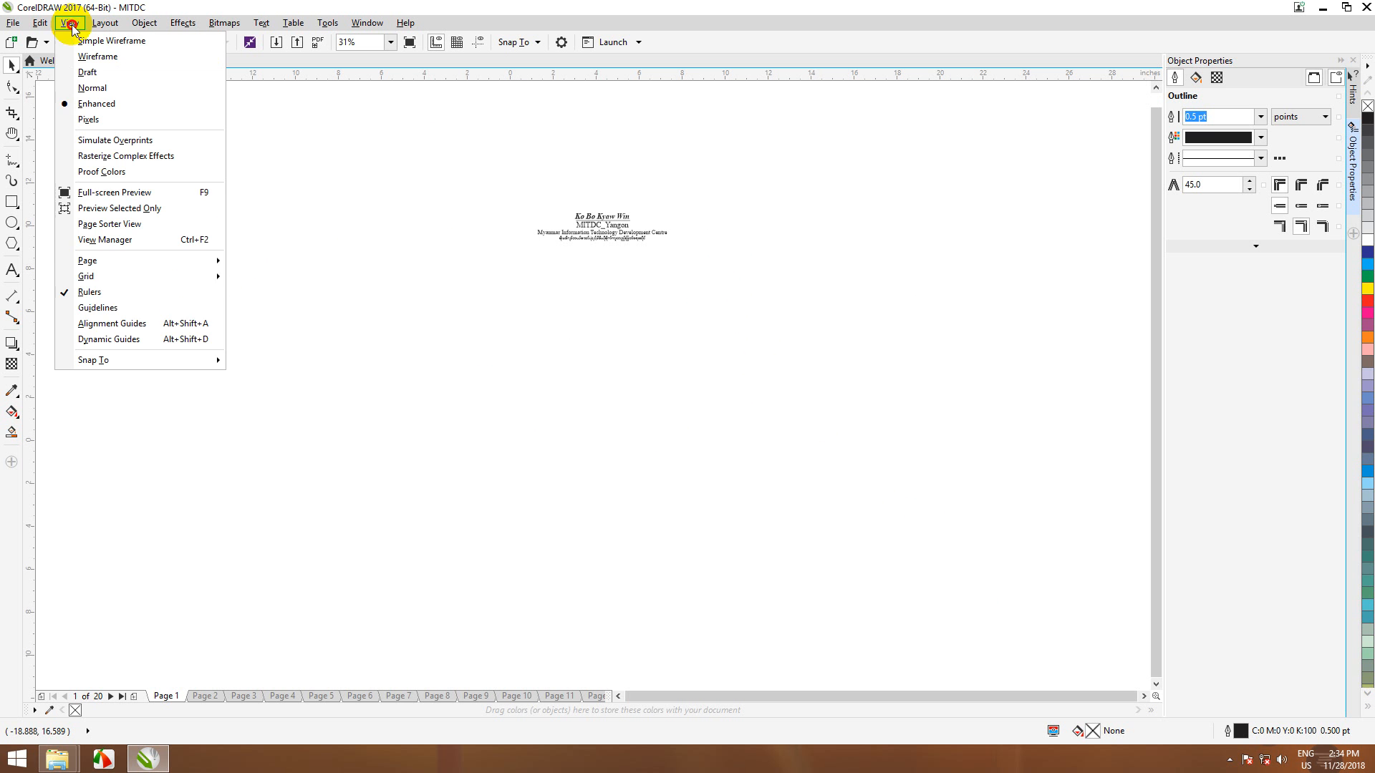
pyautogui.moveTo(209, 260)
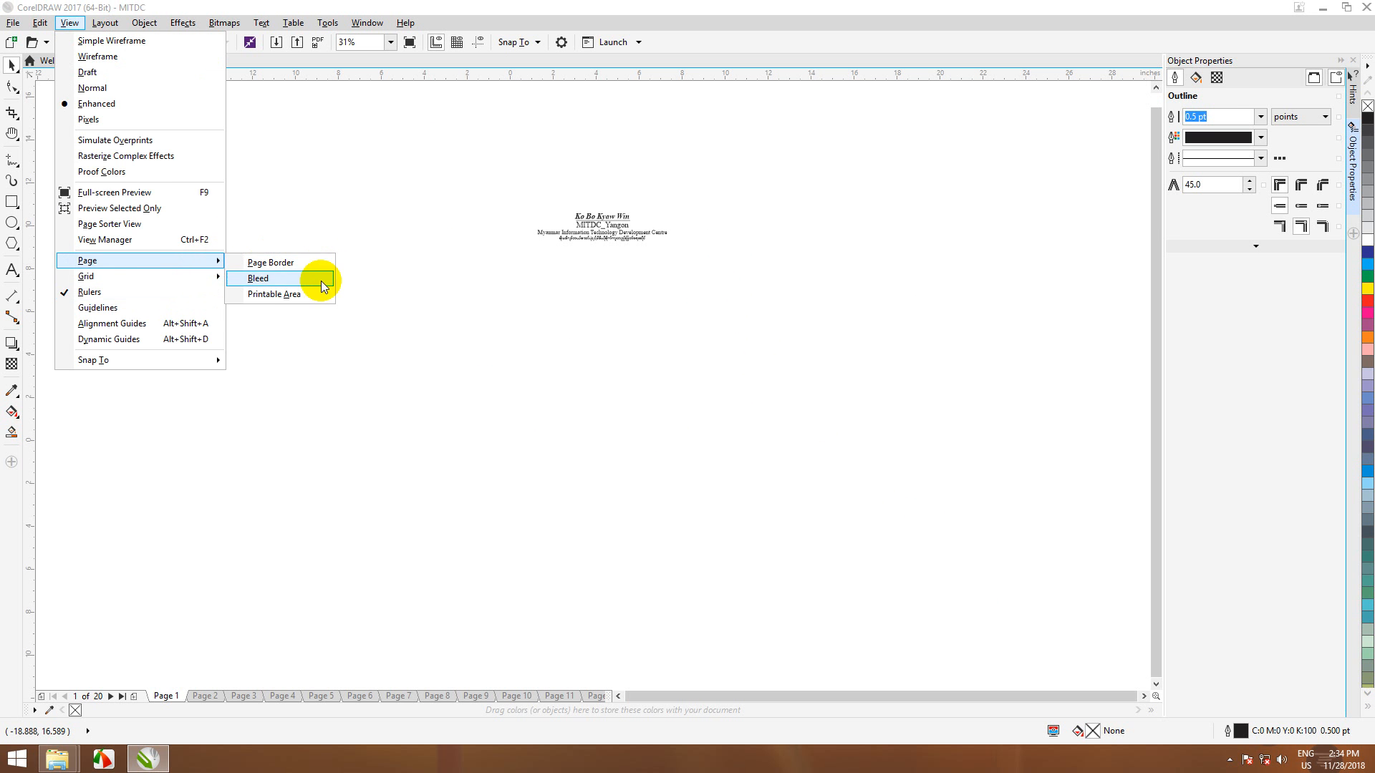
pyautogui.click(277, 280)
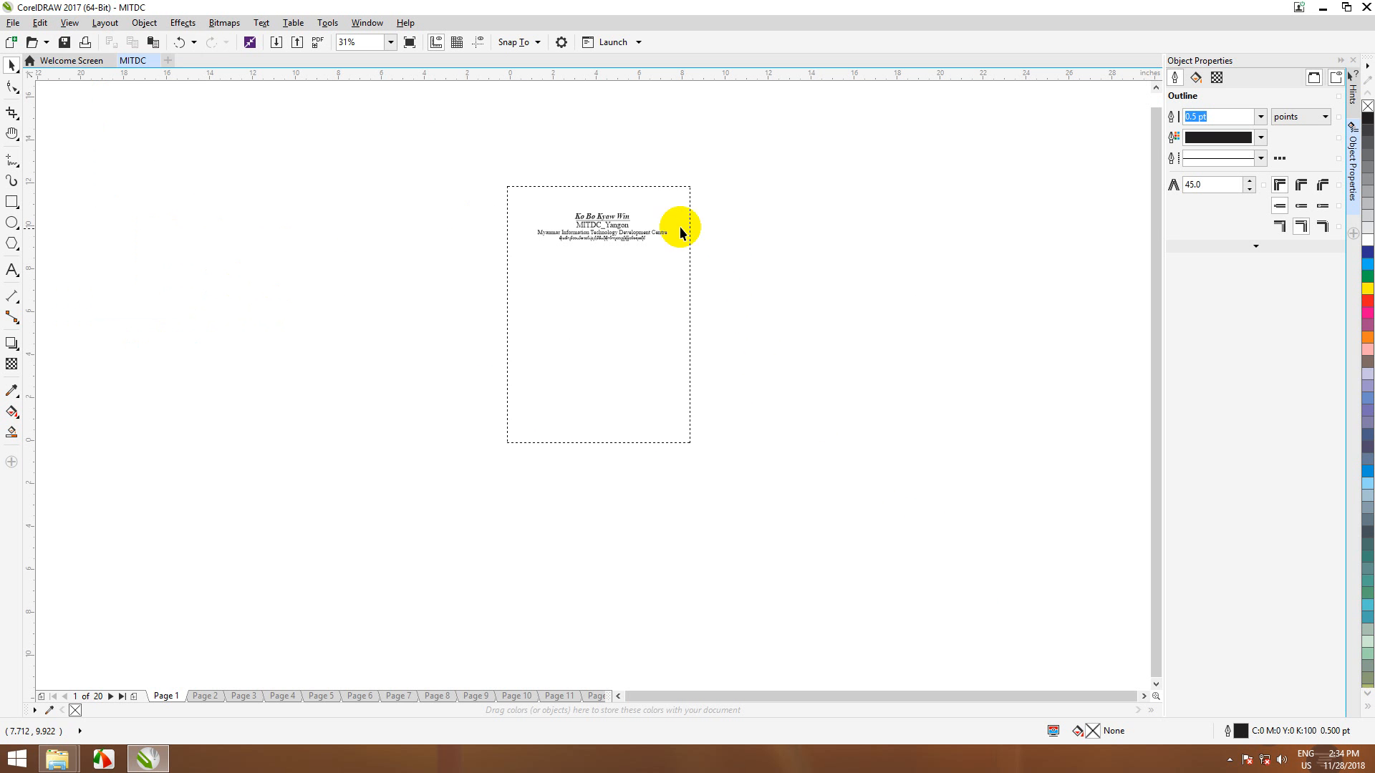
pyautogui.scroll(2, 670, 229)
pyautogui.scroll(-1, 666, 233)
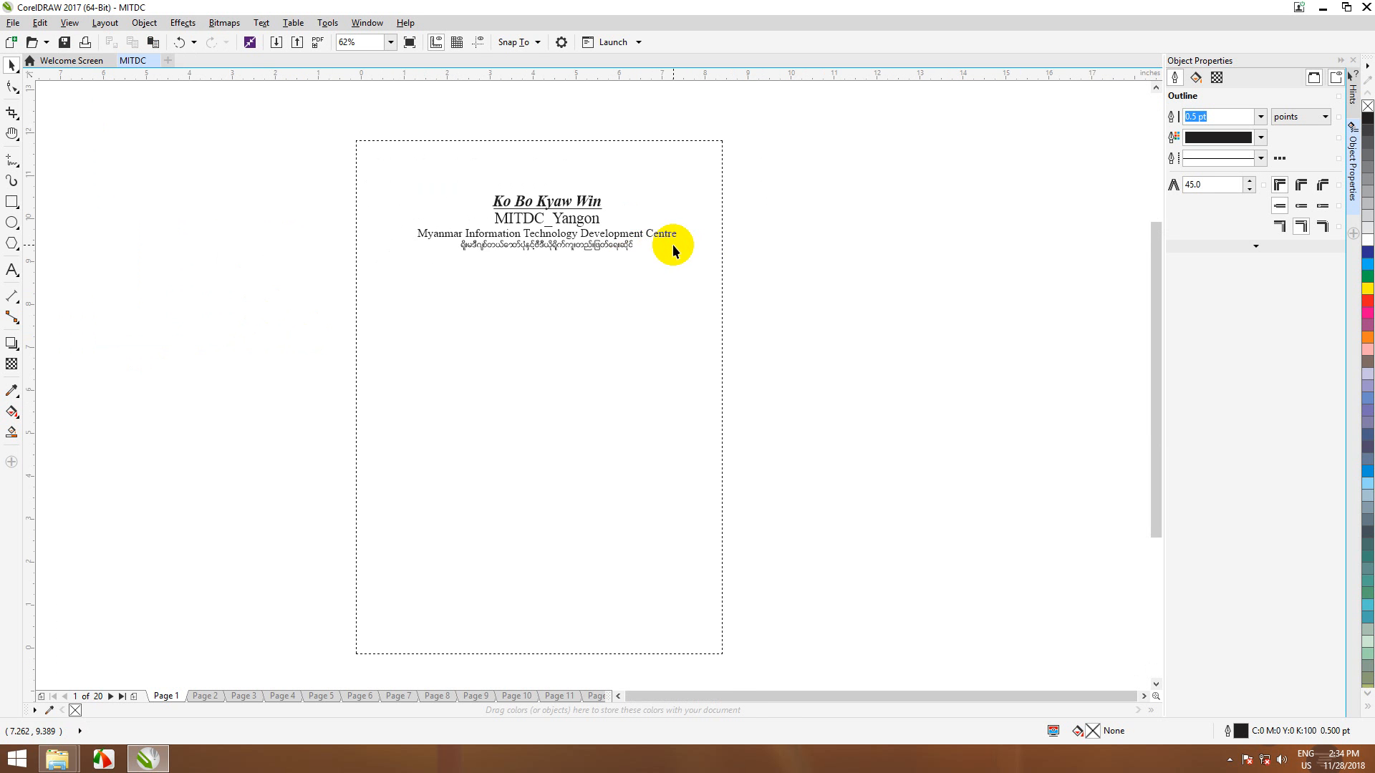
# - Show the page border inside the bleed outline
pyautogui.scroll(-1, 672, 244)
pyautogui.click(69, 22)
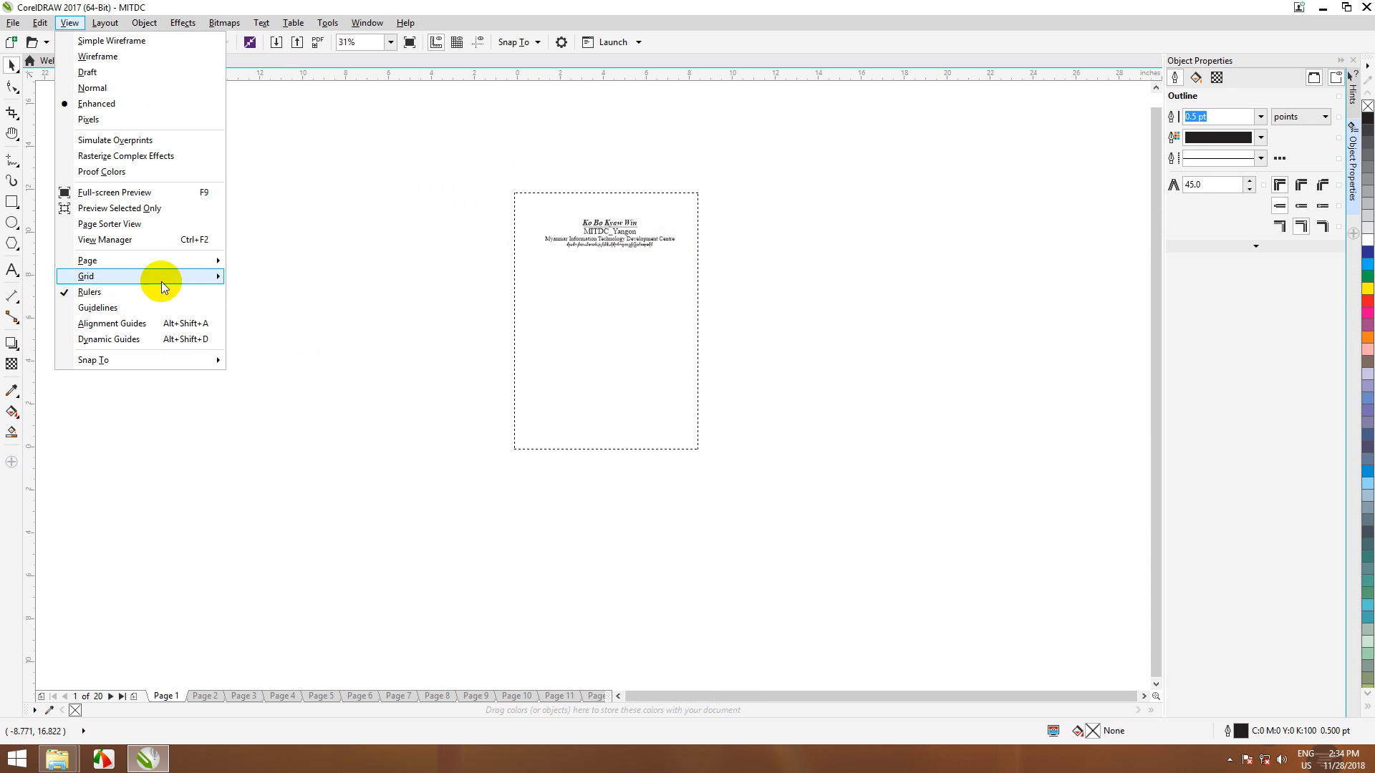
pyautogui.moveTo(182, 259)
pyautogui.click(243, 260)
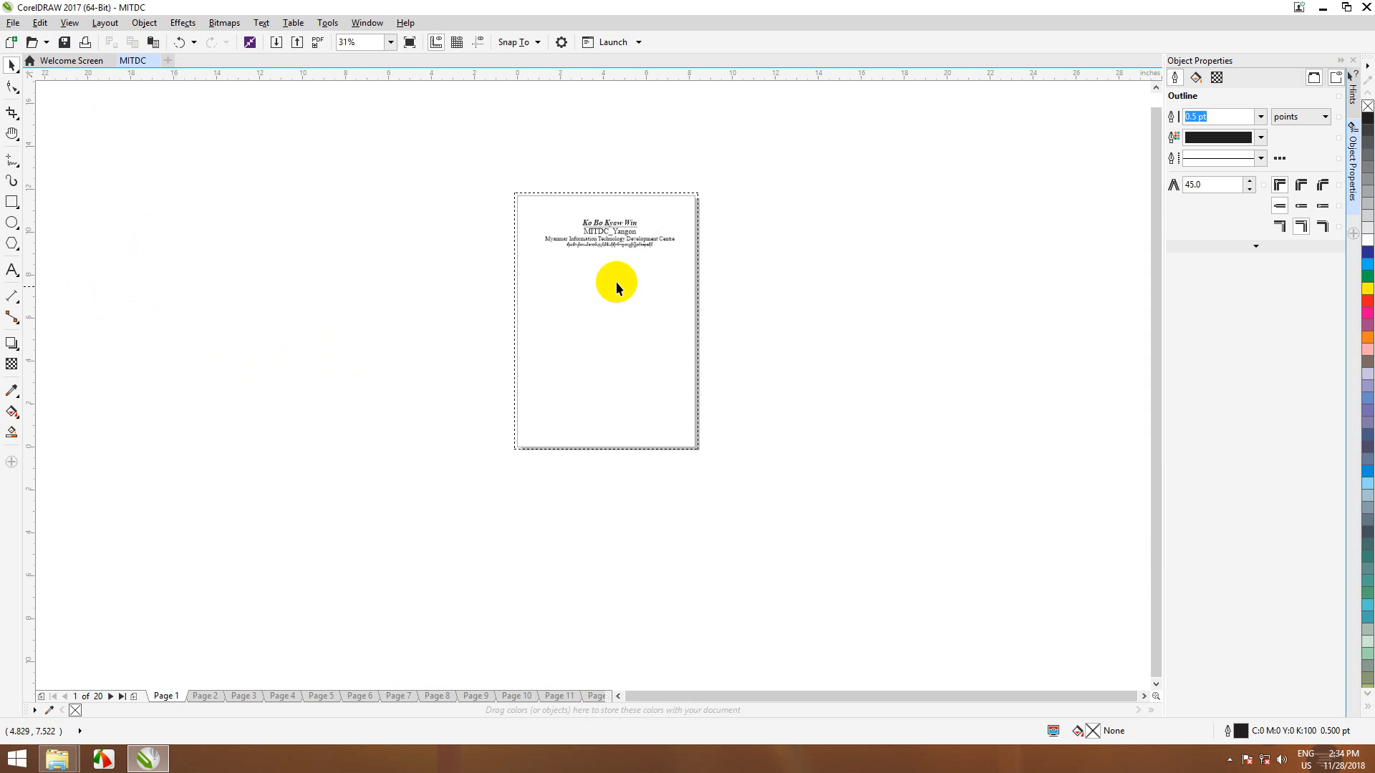
# - Hide the bleed outline around the page while keeping the page border shown
pyautogui.scroll(1, 712, 234)
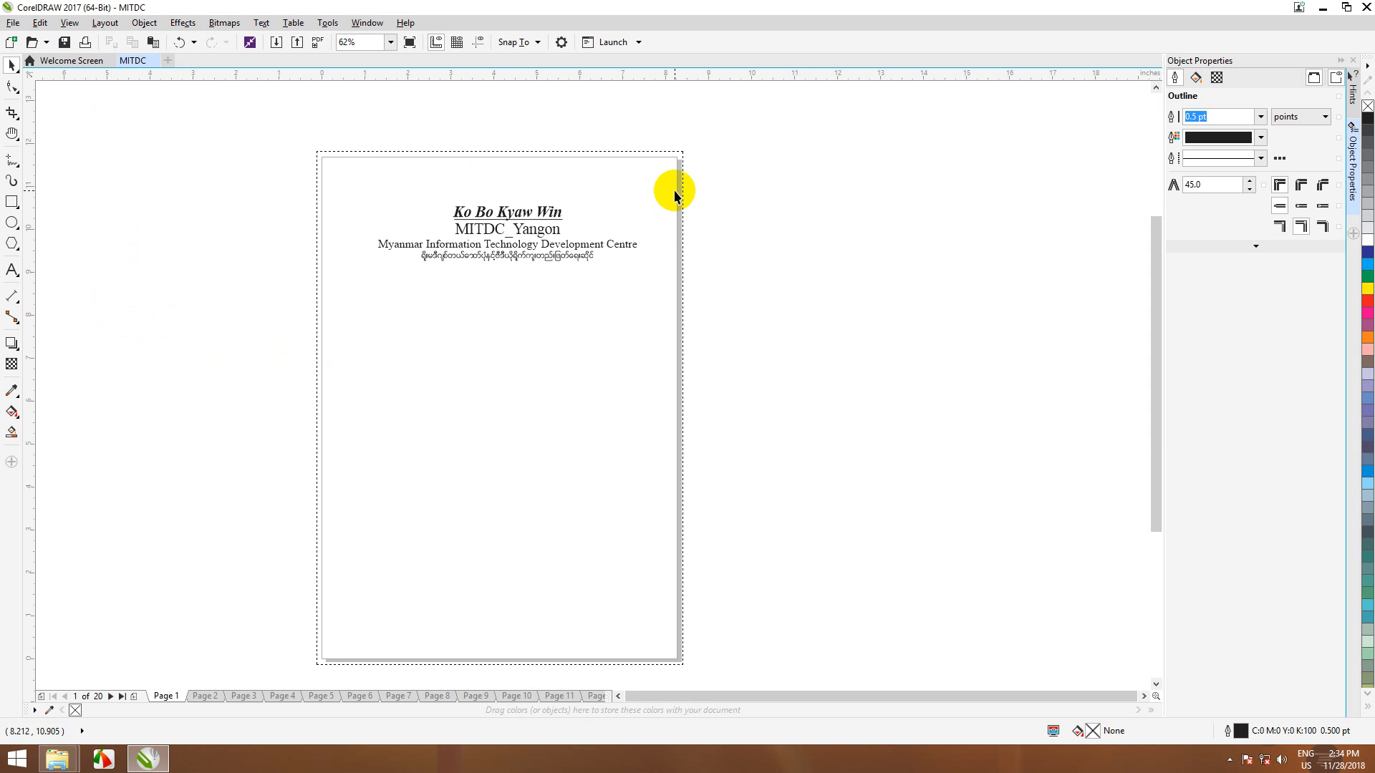
pyautogui.click(69, 23)
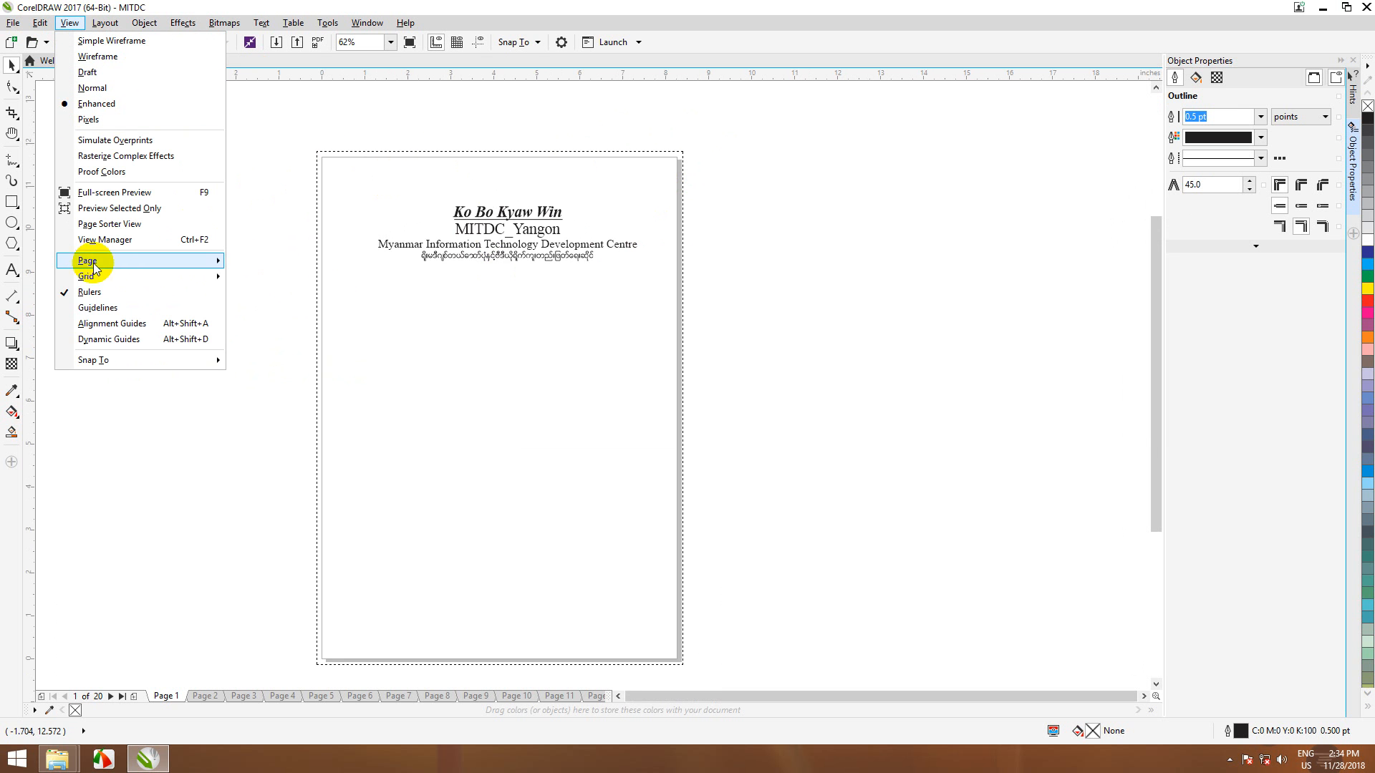
pyautogui.moveTo(215, 259)
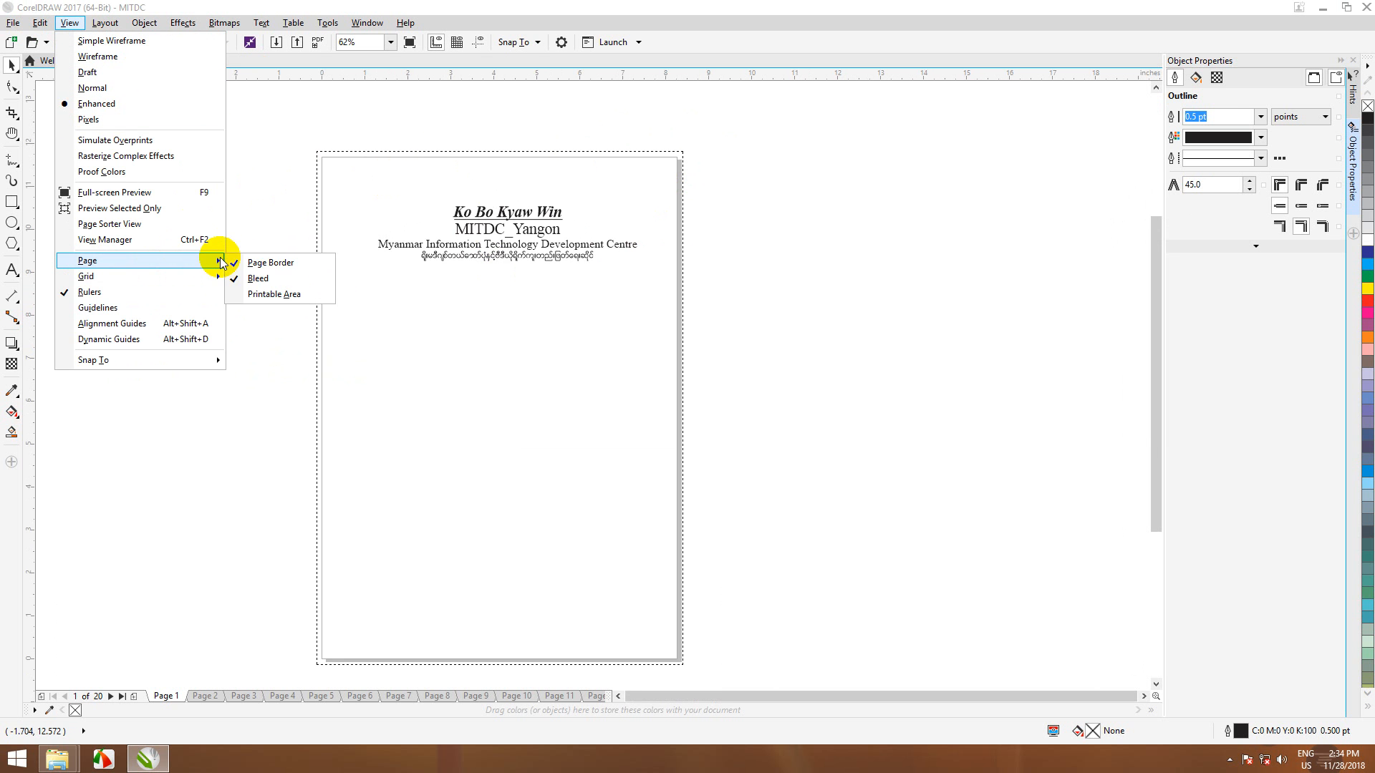
pyautogui.click(259, 280)
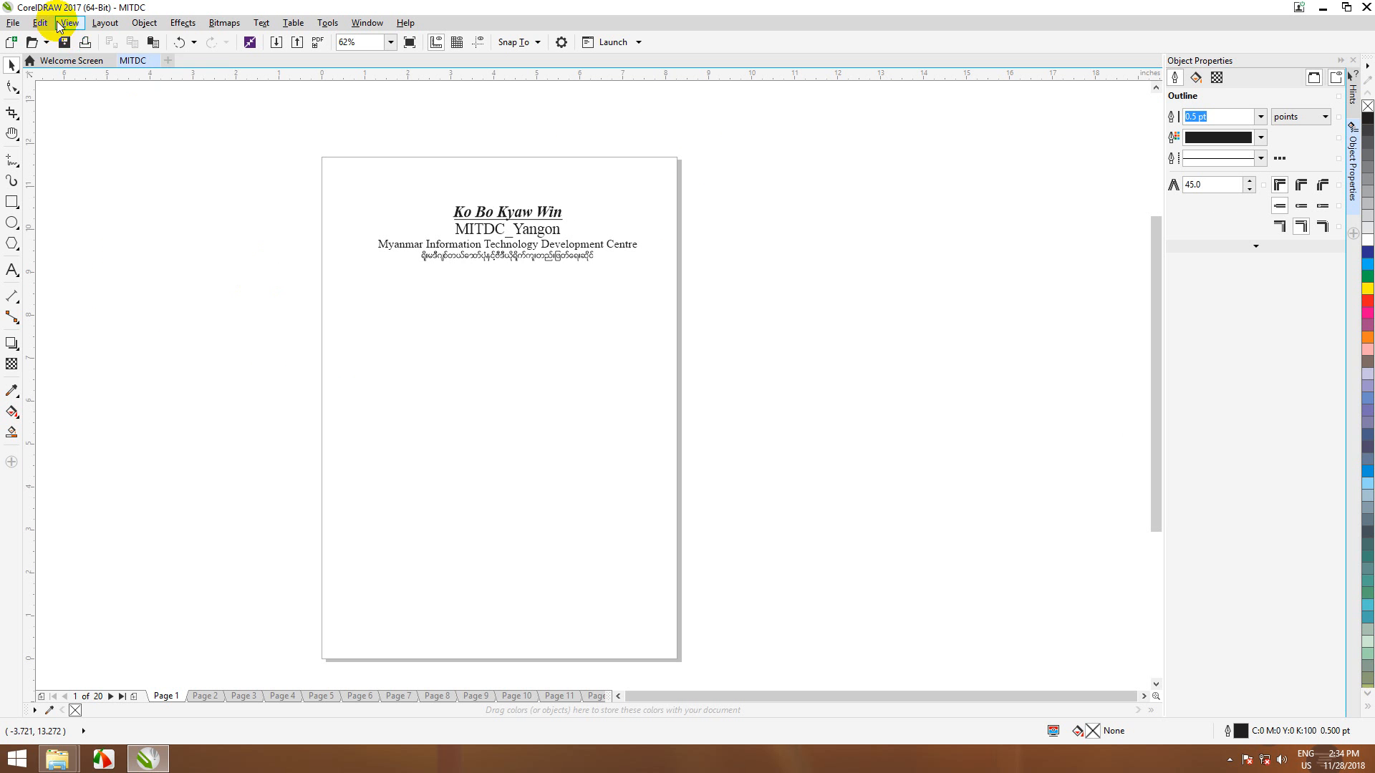
# - Show the document grid, view the page against it zoomed out and in, and hide the grid again
pyautogui.click(70, 22)
pyautogui.moveTo(195, 275)
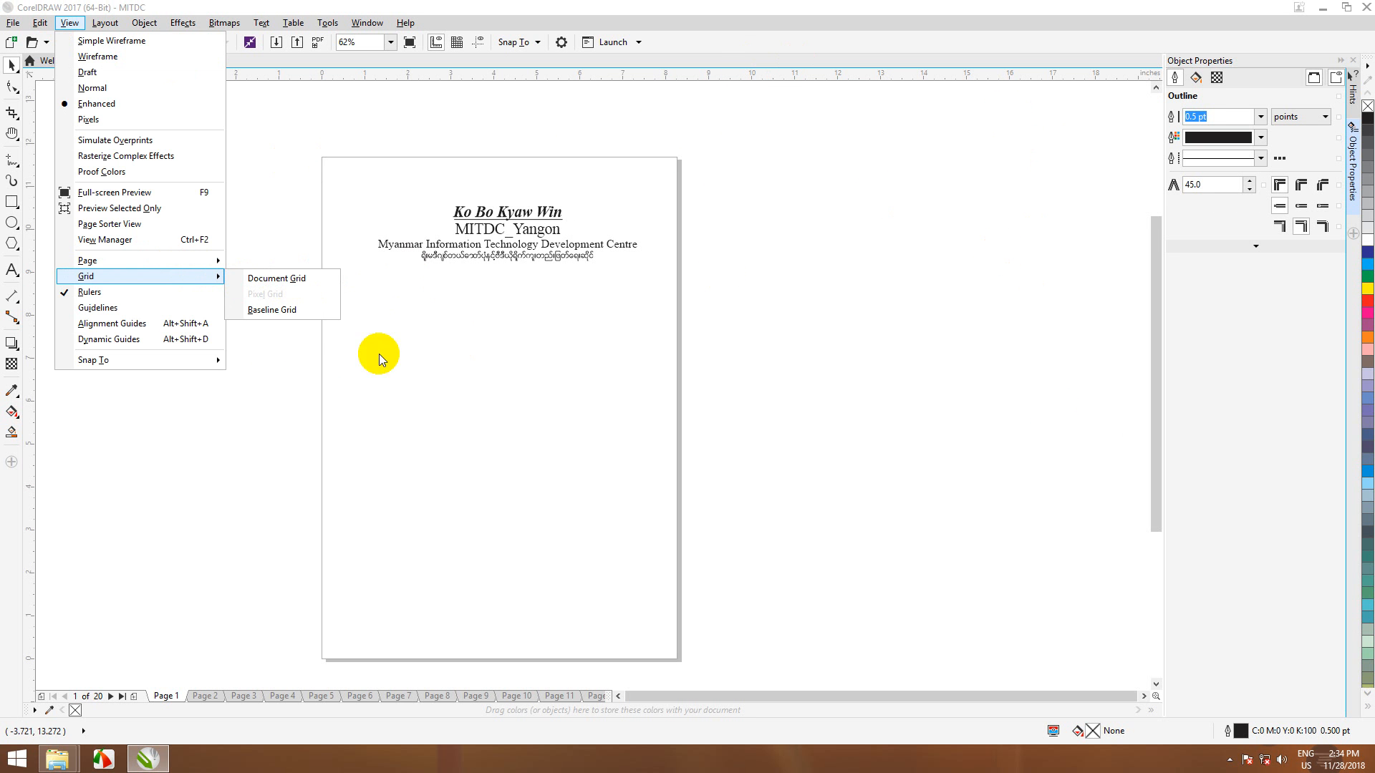
pyautogui.click(307, 282)
pyautogui.scroll(-2, 567, 233)
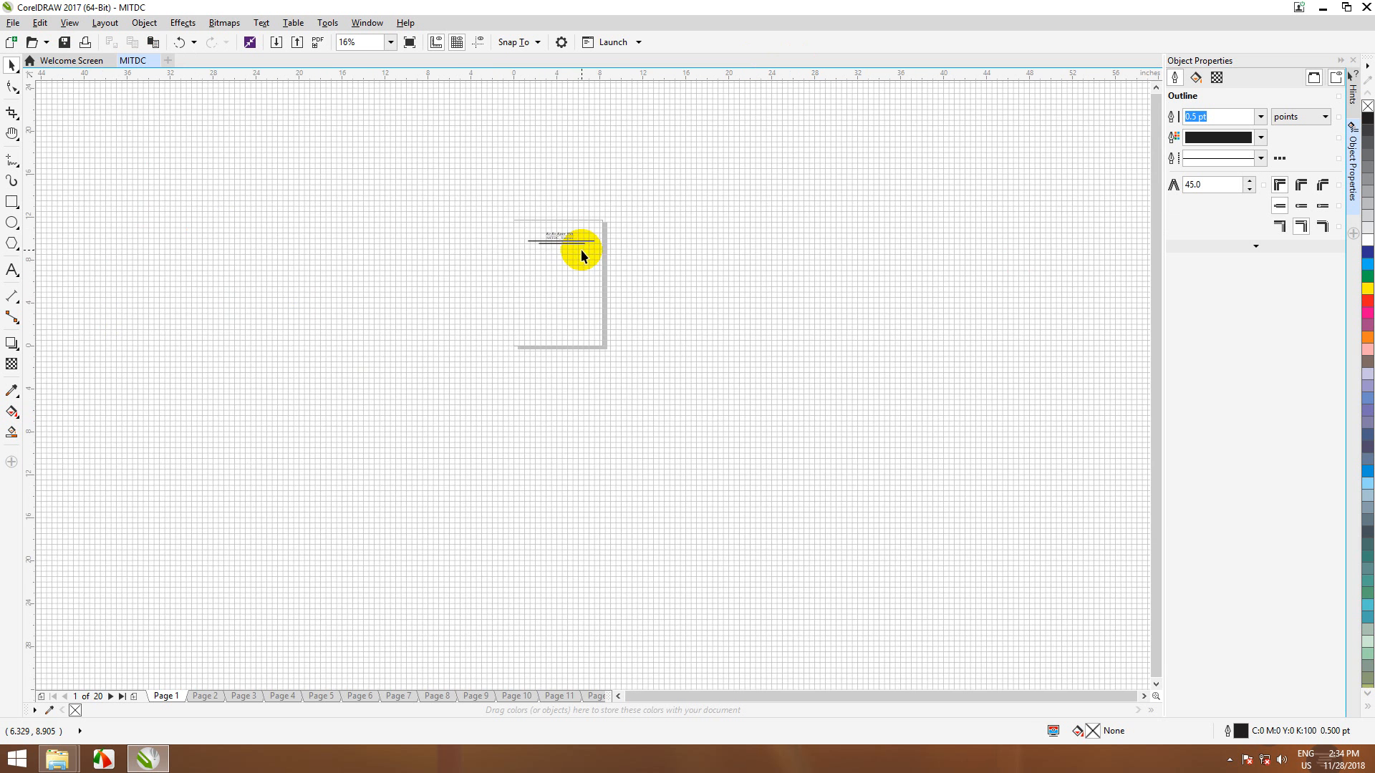
pyautogui.scroll(2, 582, 249)
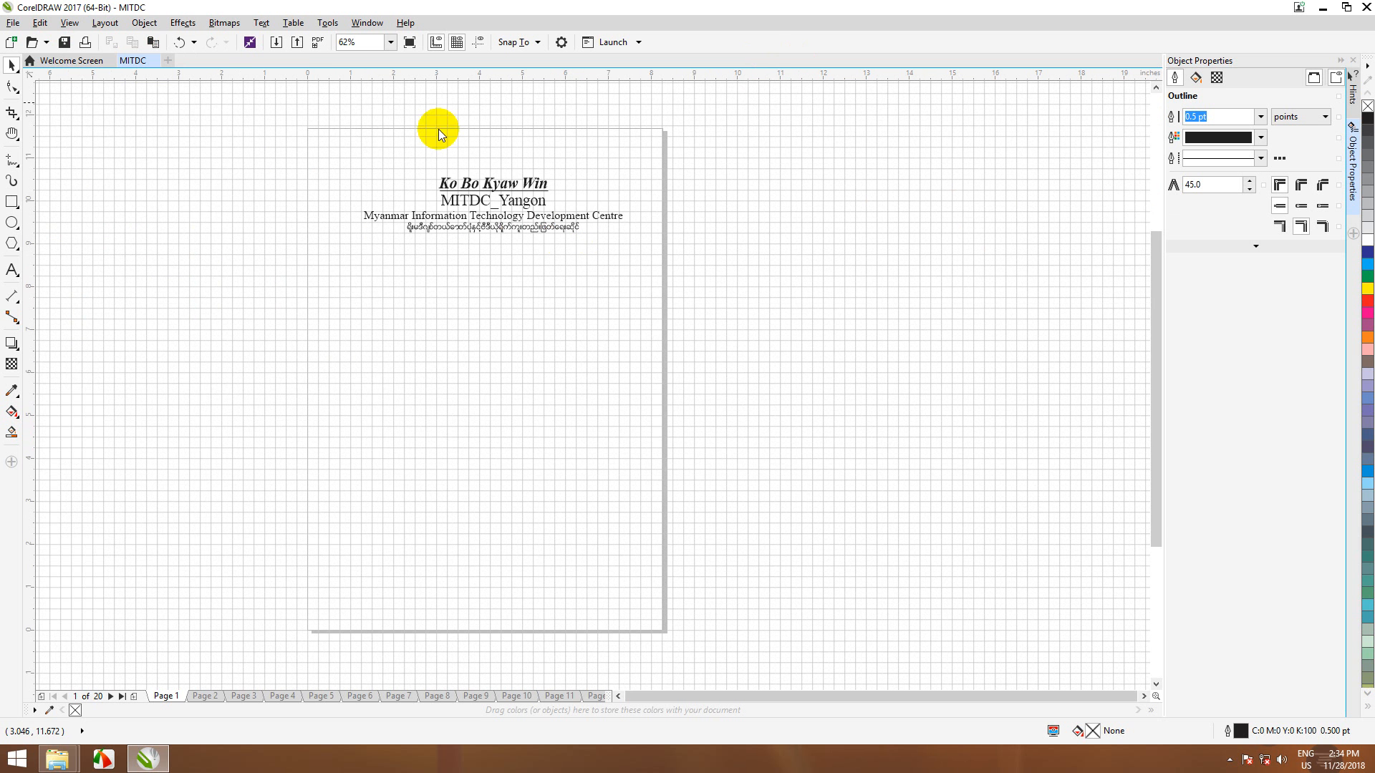
pyautogui.click(69, 22)
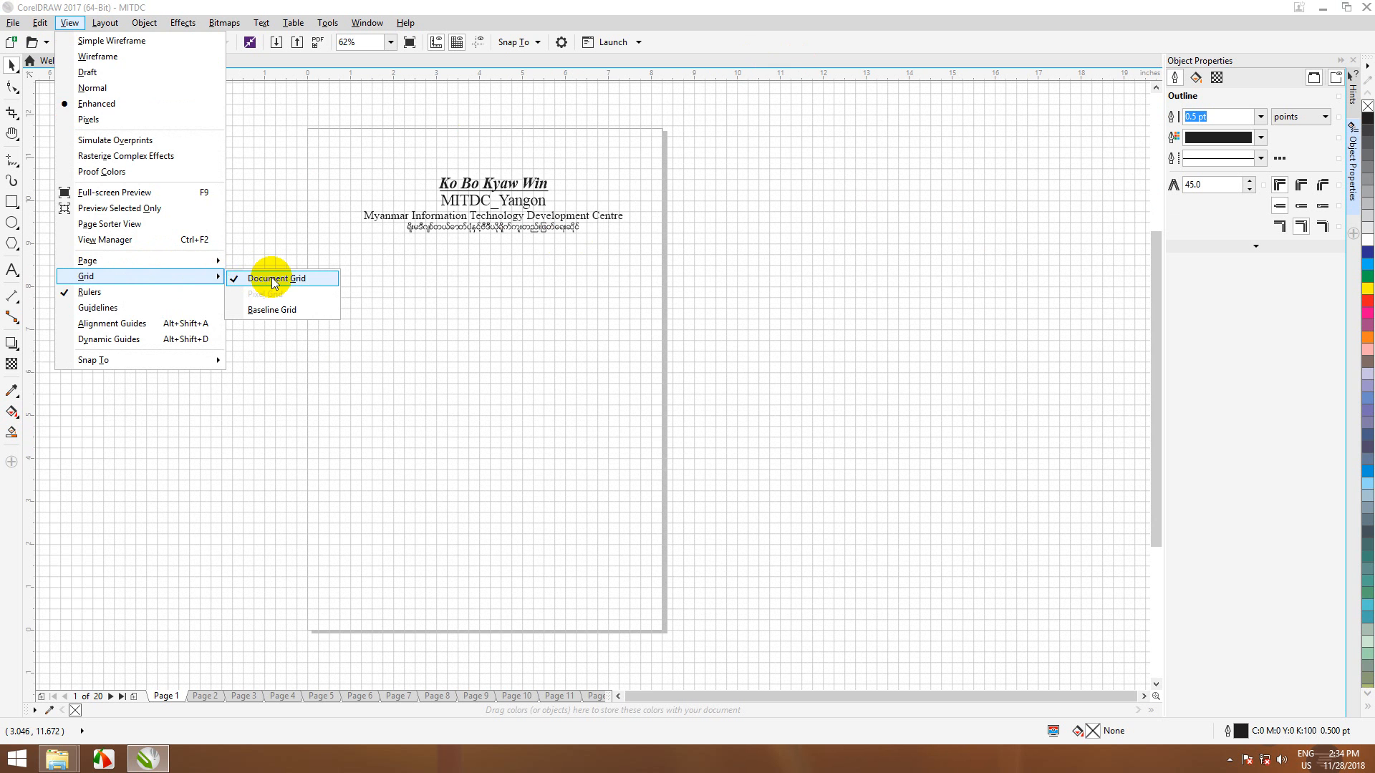
pyautogui.click(274, 279)
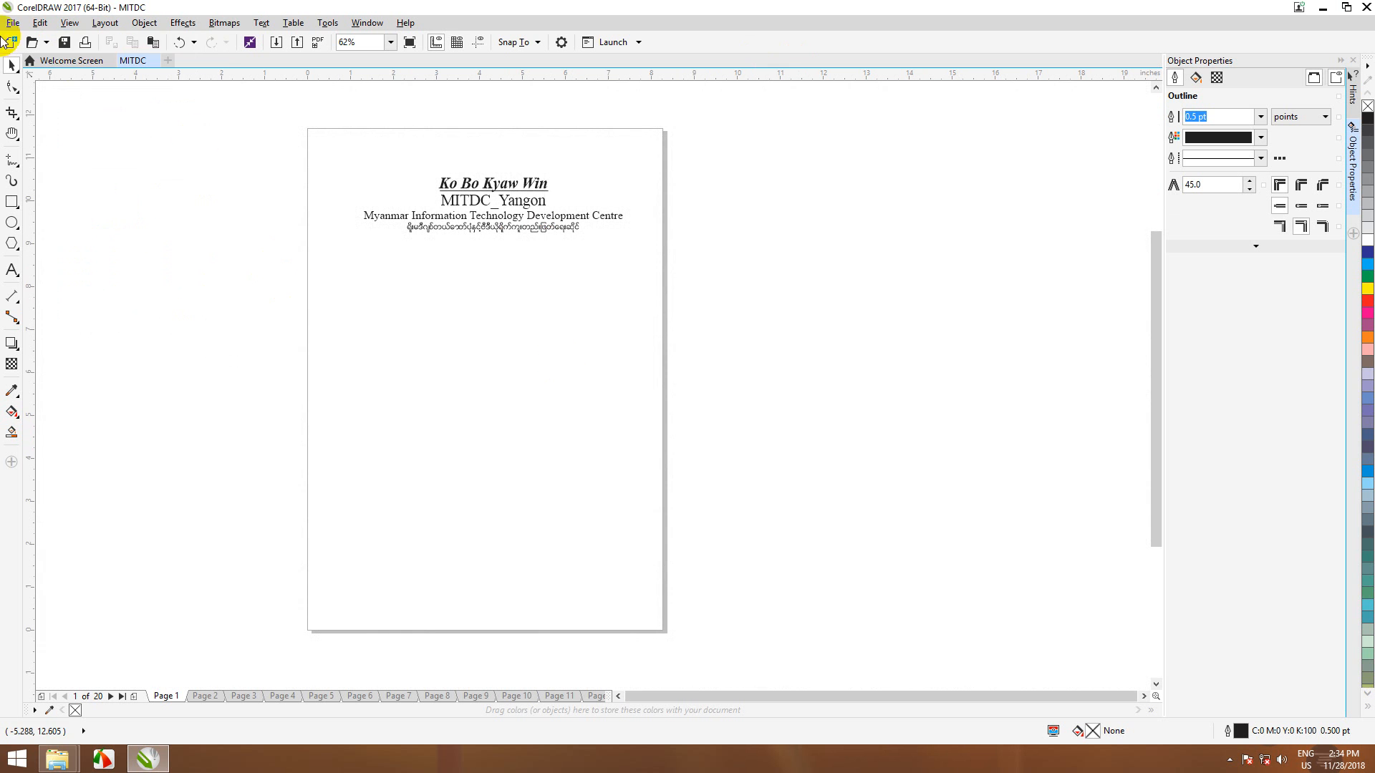
# - Show the guidelines and inspect them around the page at several zoom levels
pyautogui.click(69, 24)
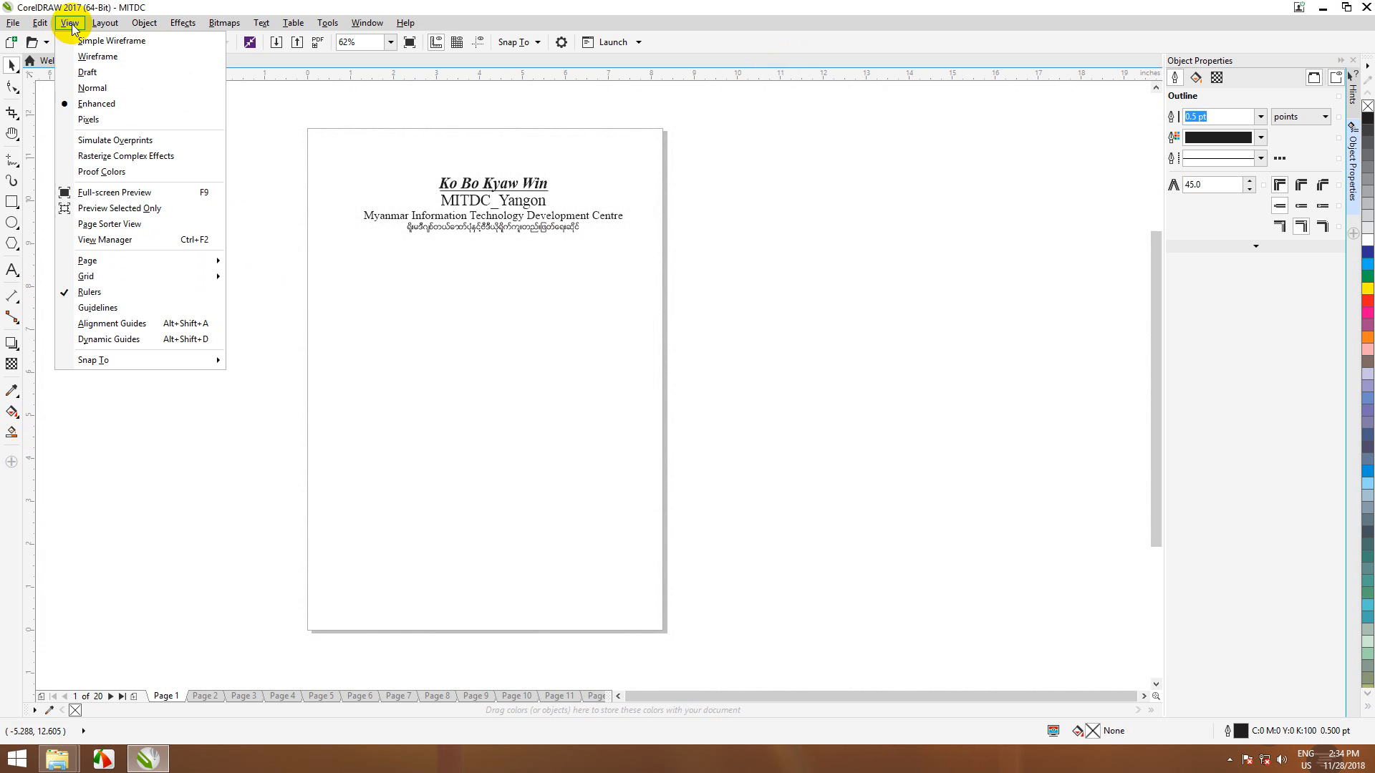
pyautogui.click(105, 307)
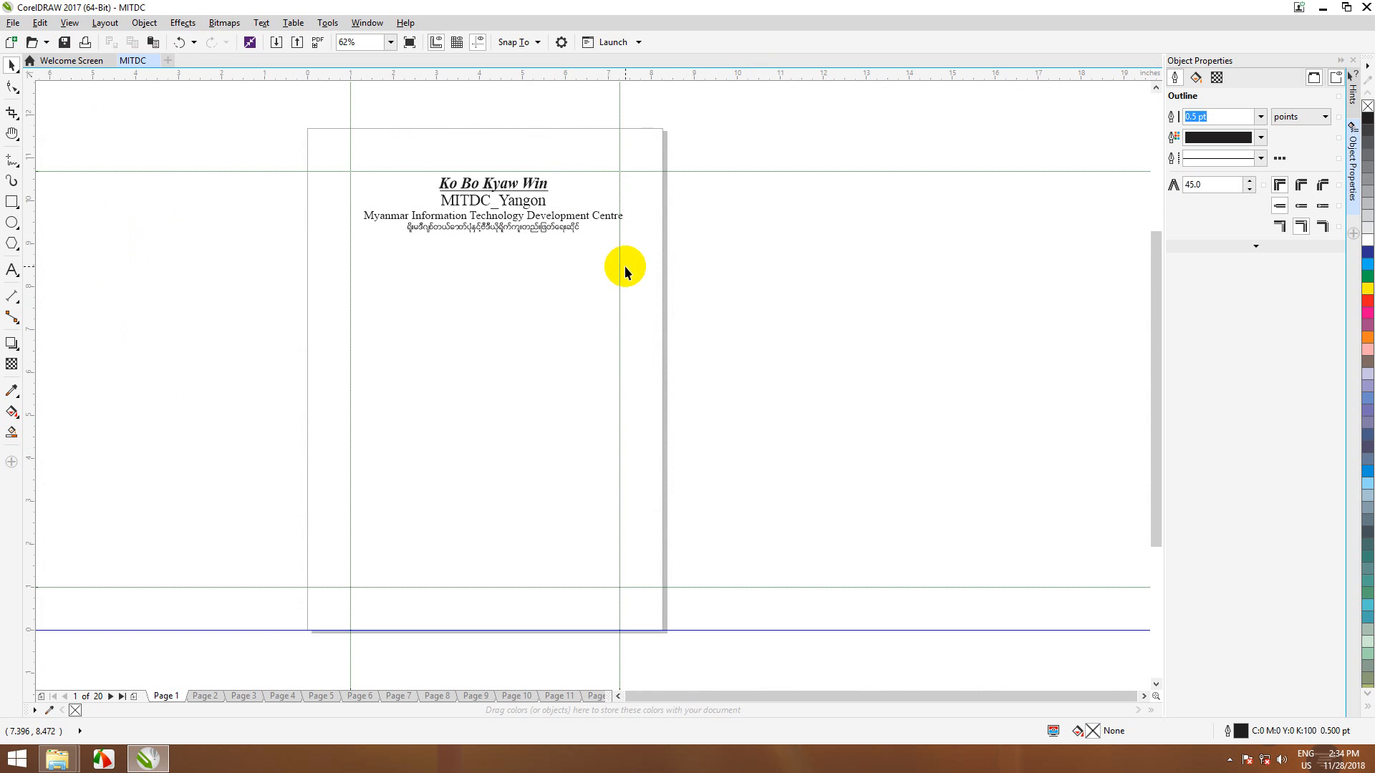
pyautogui.scroll(-2, 624, 265)
pyautogui.scroll(2, 625, 268)
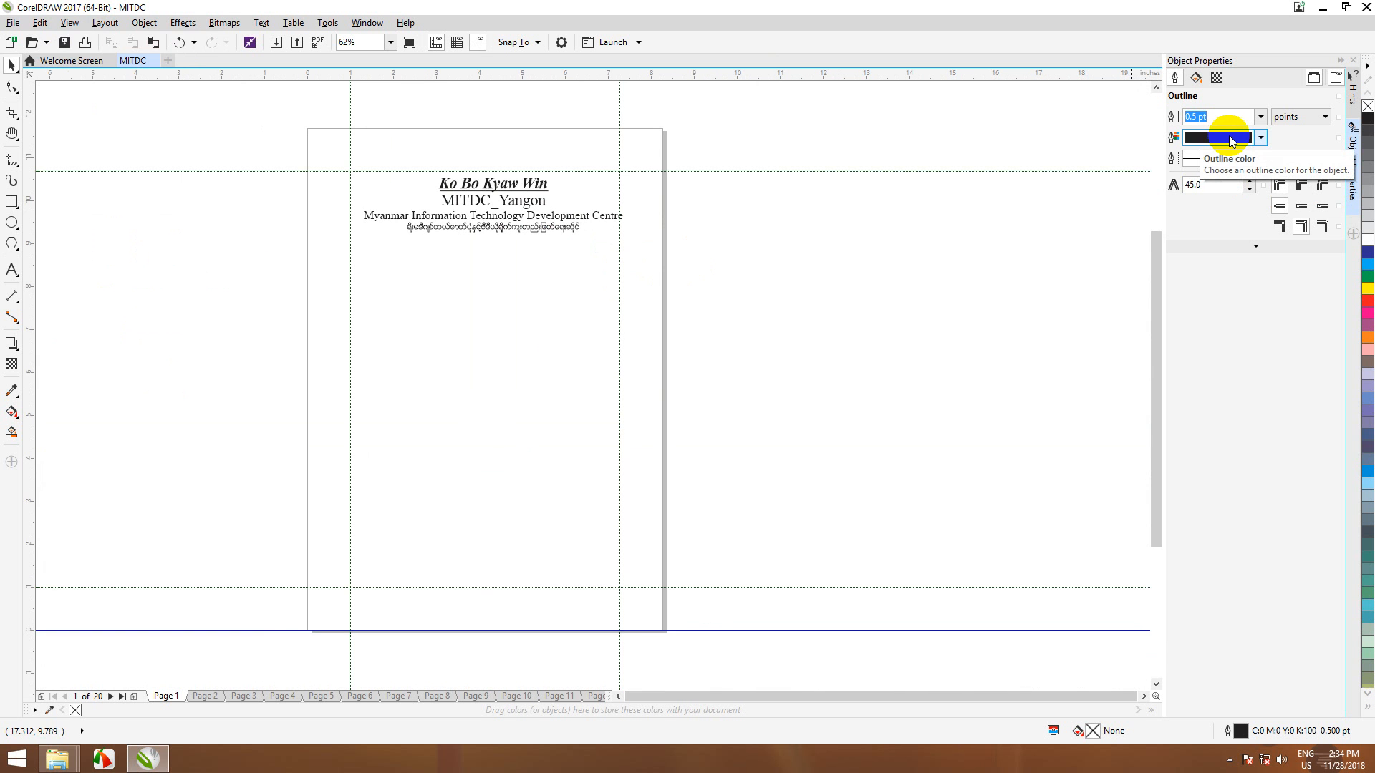
pyautogui.scroll(-2, 445, 246)
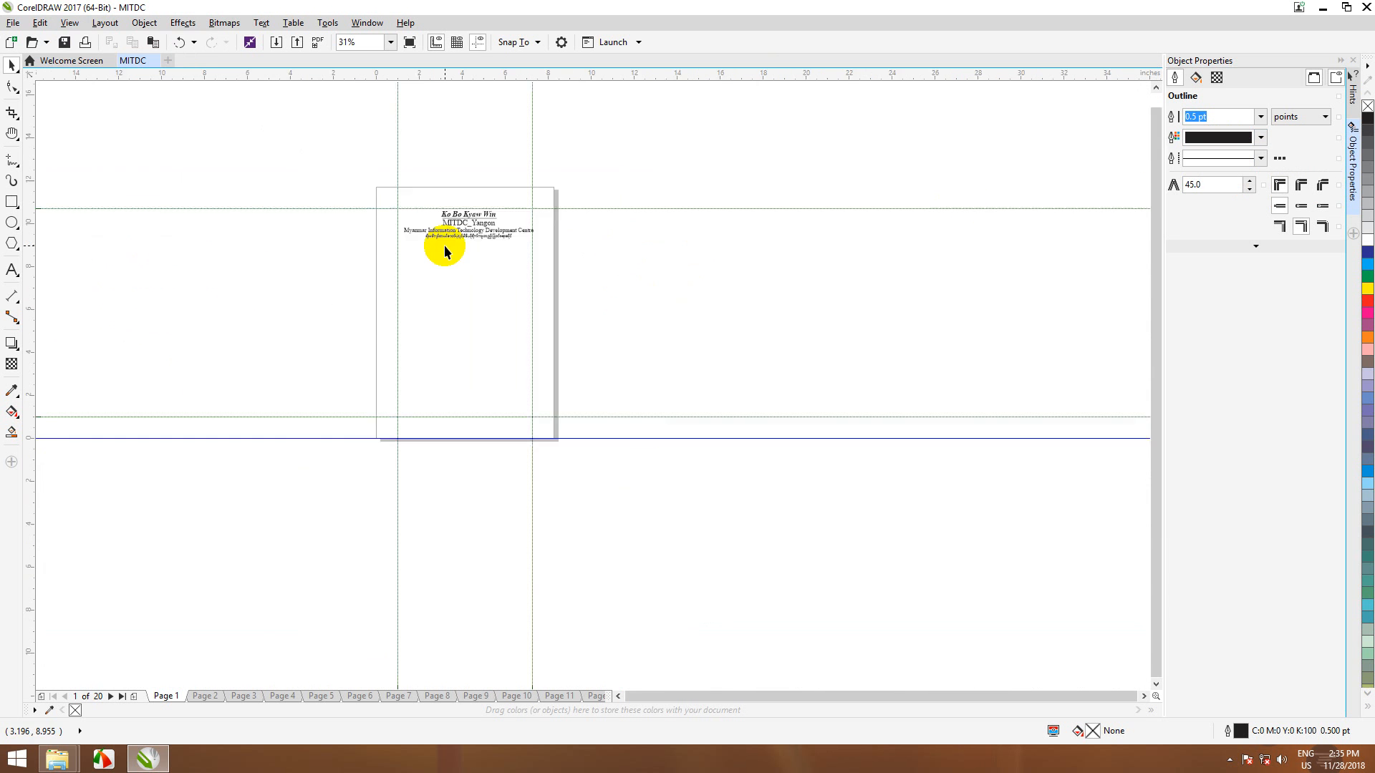
pyautogui.scroll(4, 454, 252)
pyautogui.scroll(-2, 458, 252)
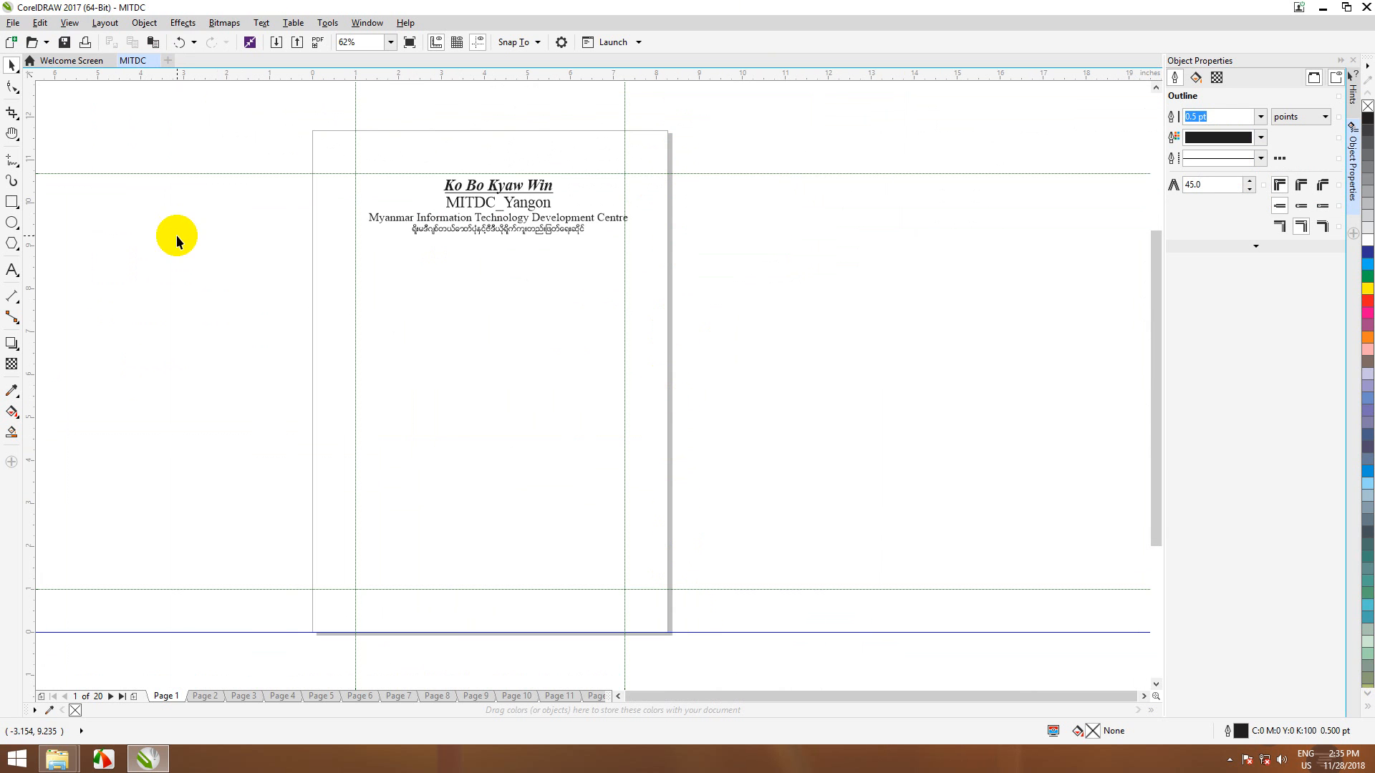
pyautogui.click(327, 22)
pyautogui.click(349, 42)
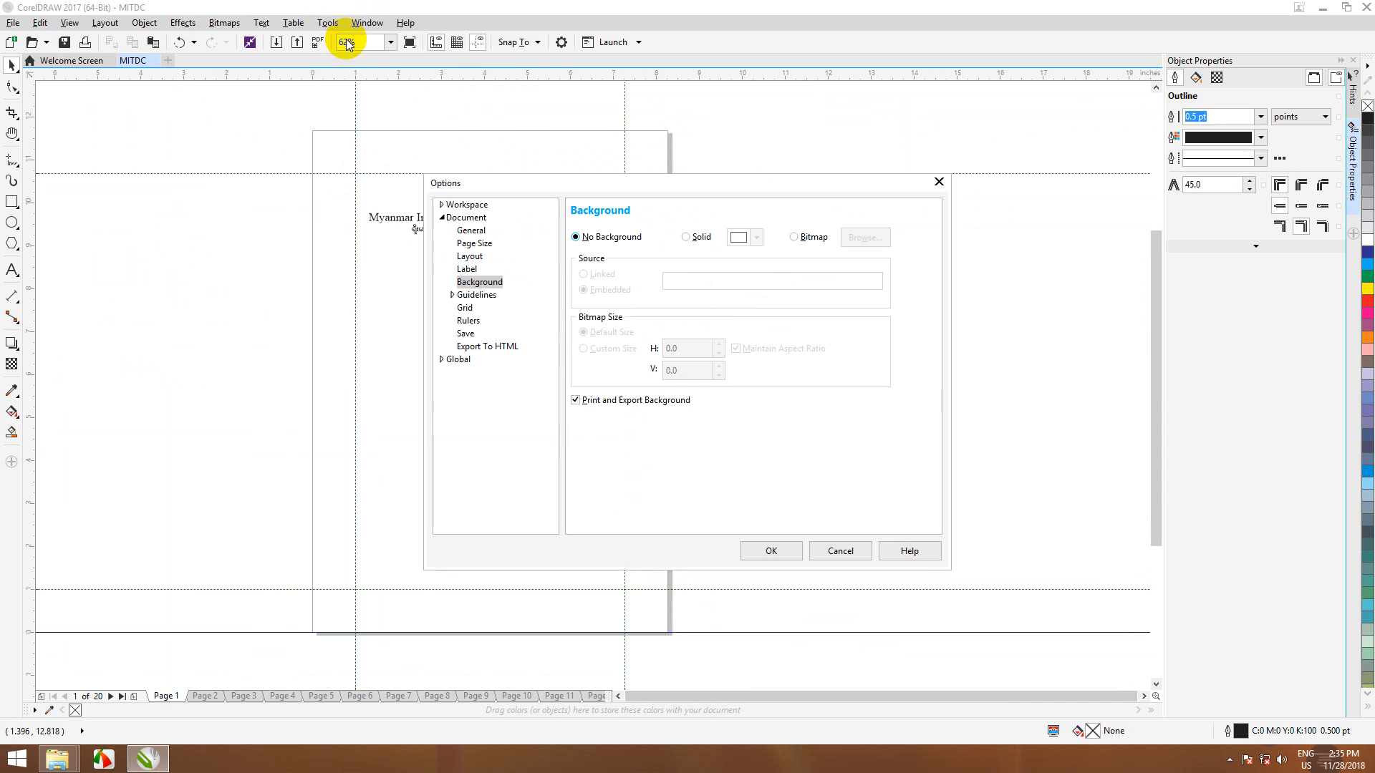
pyautogui.click(939, 182)
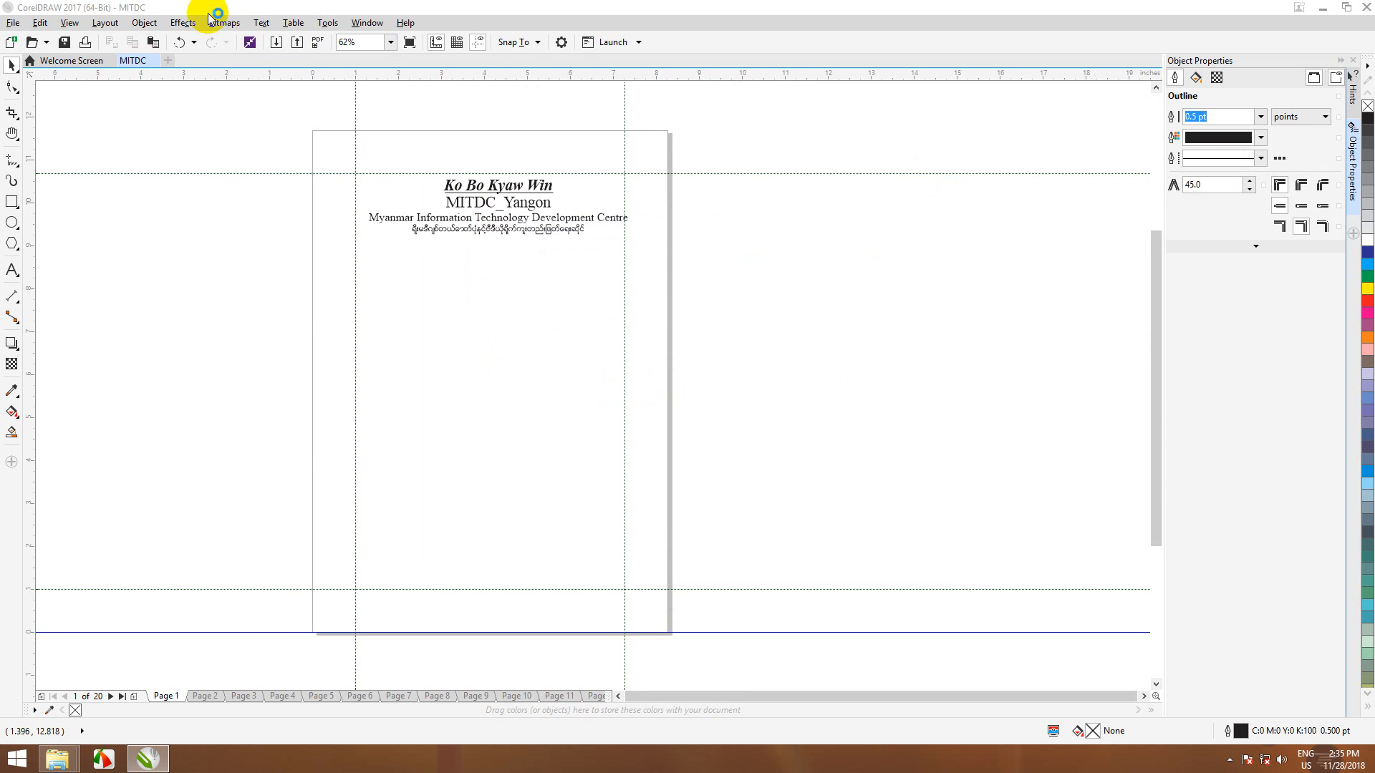
# - Open the writing tools settings, go to the document's Page Size options and turn off Show page border
pyautogui.click(261, 23)
pyautogui.moveTo(356, 349)
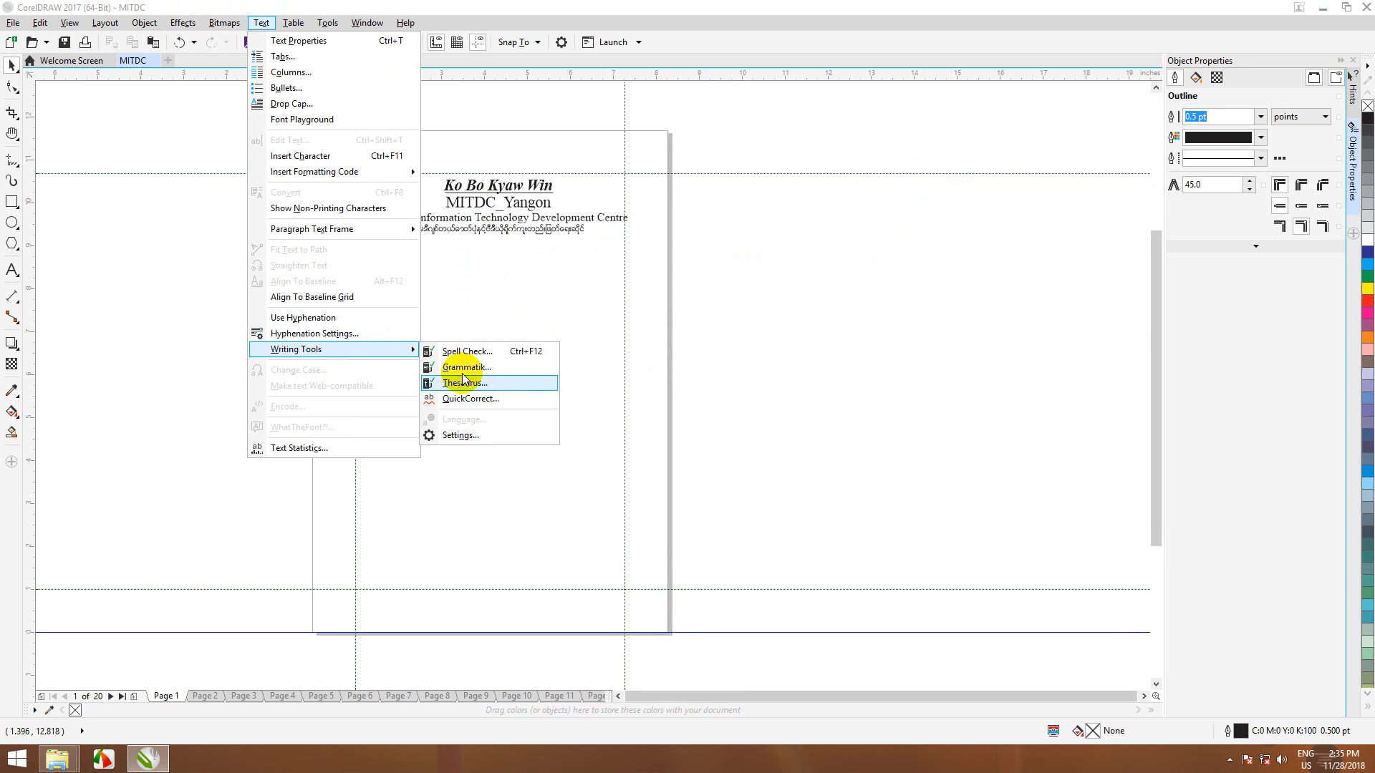
pyautogui.click(462, 436)
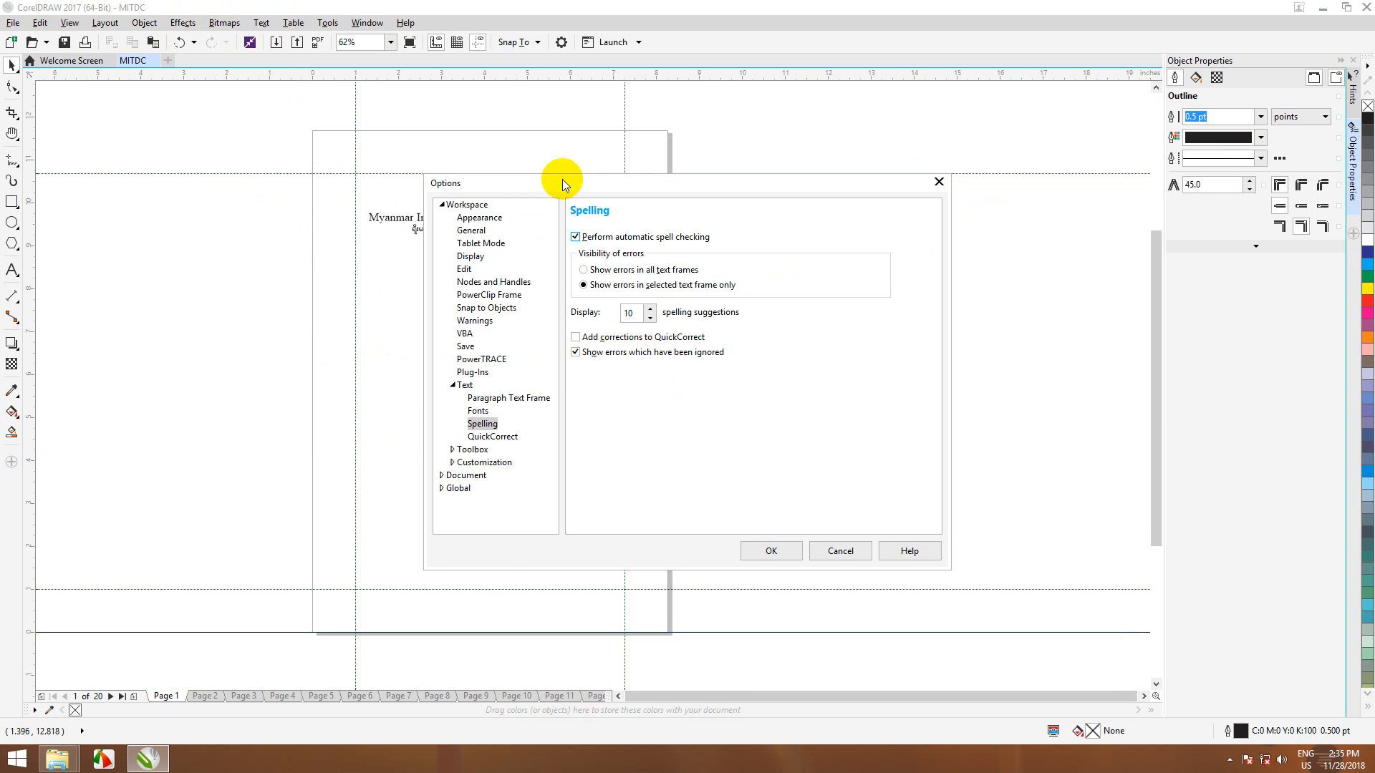
pyautogui.moveTo(561, 179); pyautogui.dragTo(851, 158)
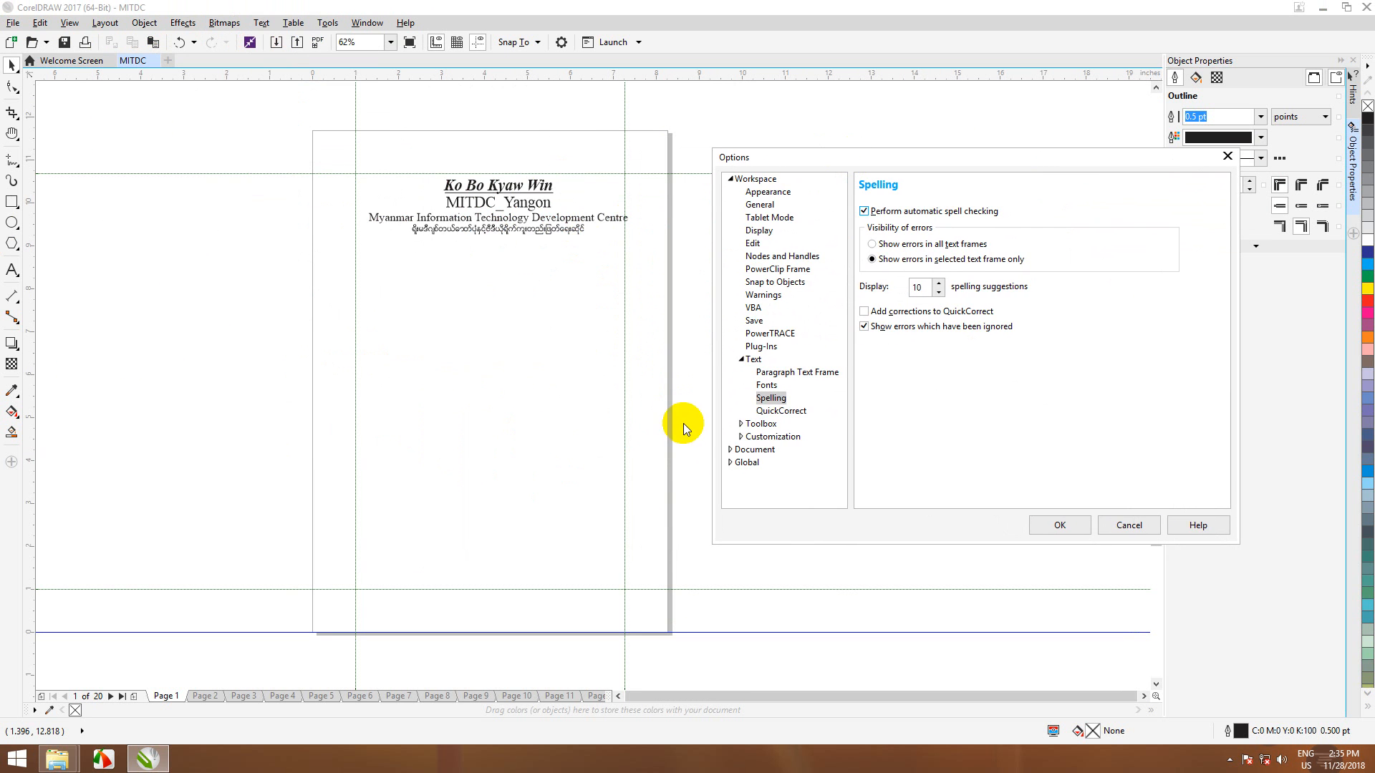
pyautogui.click(744, 362)
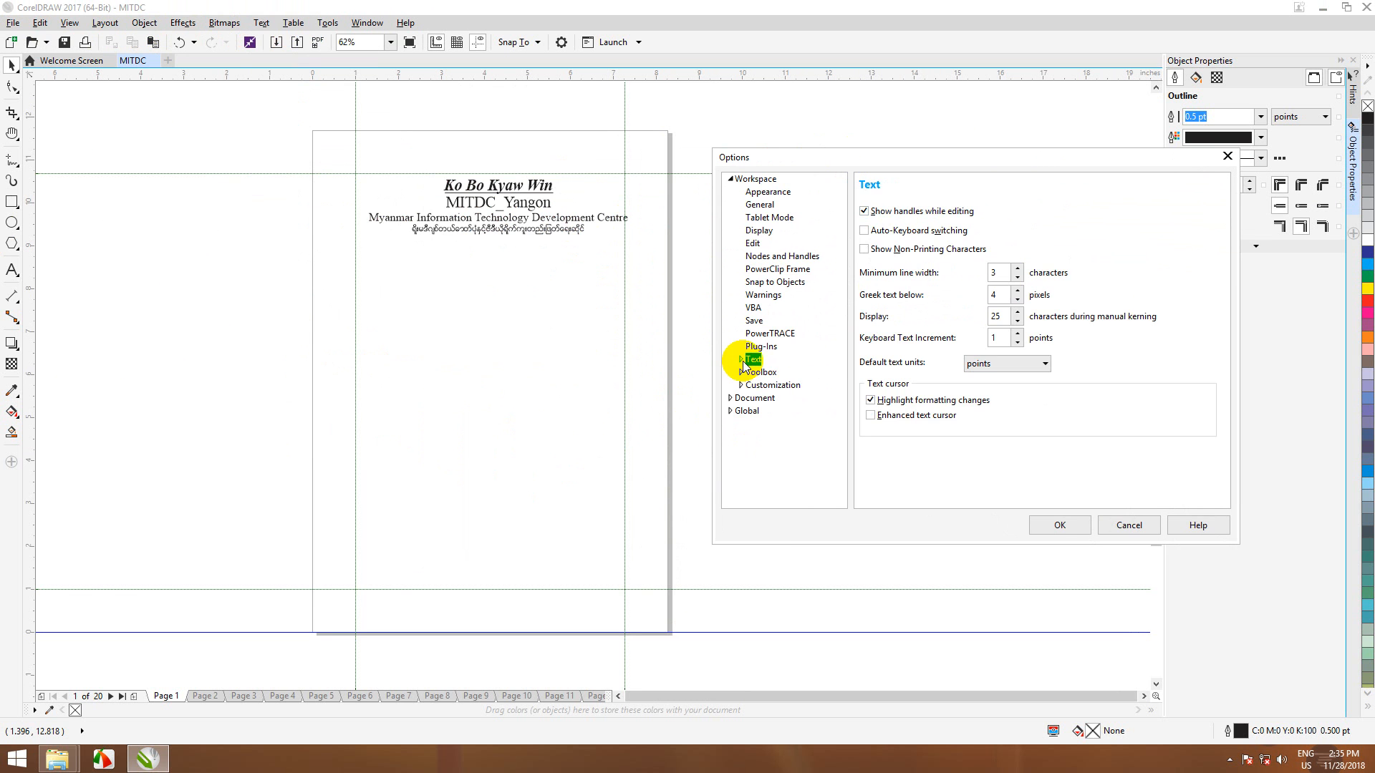
pyautogui.click(735, 184)
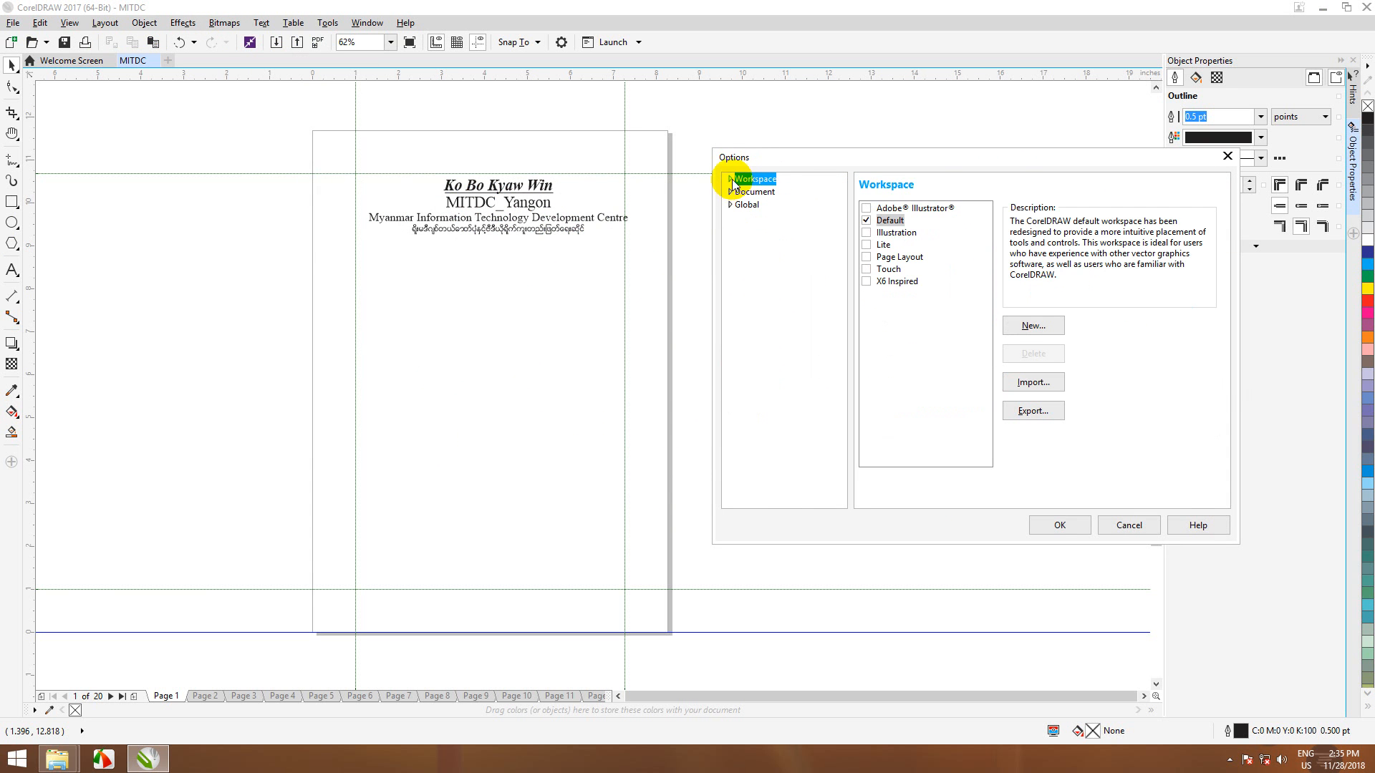
pyautogui.click(730, 192)
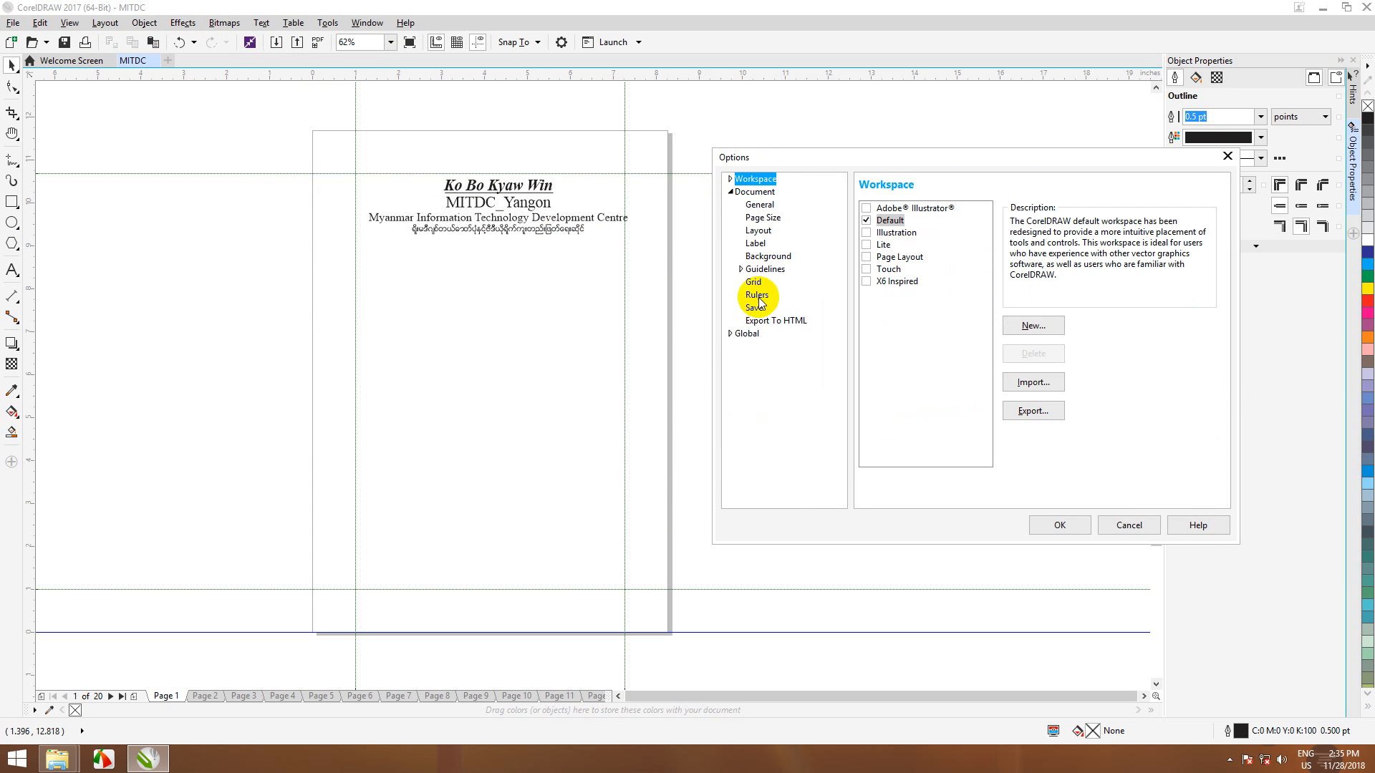
pyautogui.click(756, 217)
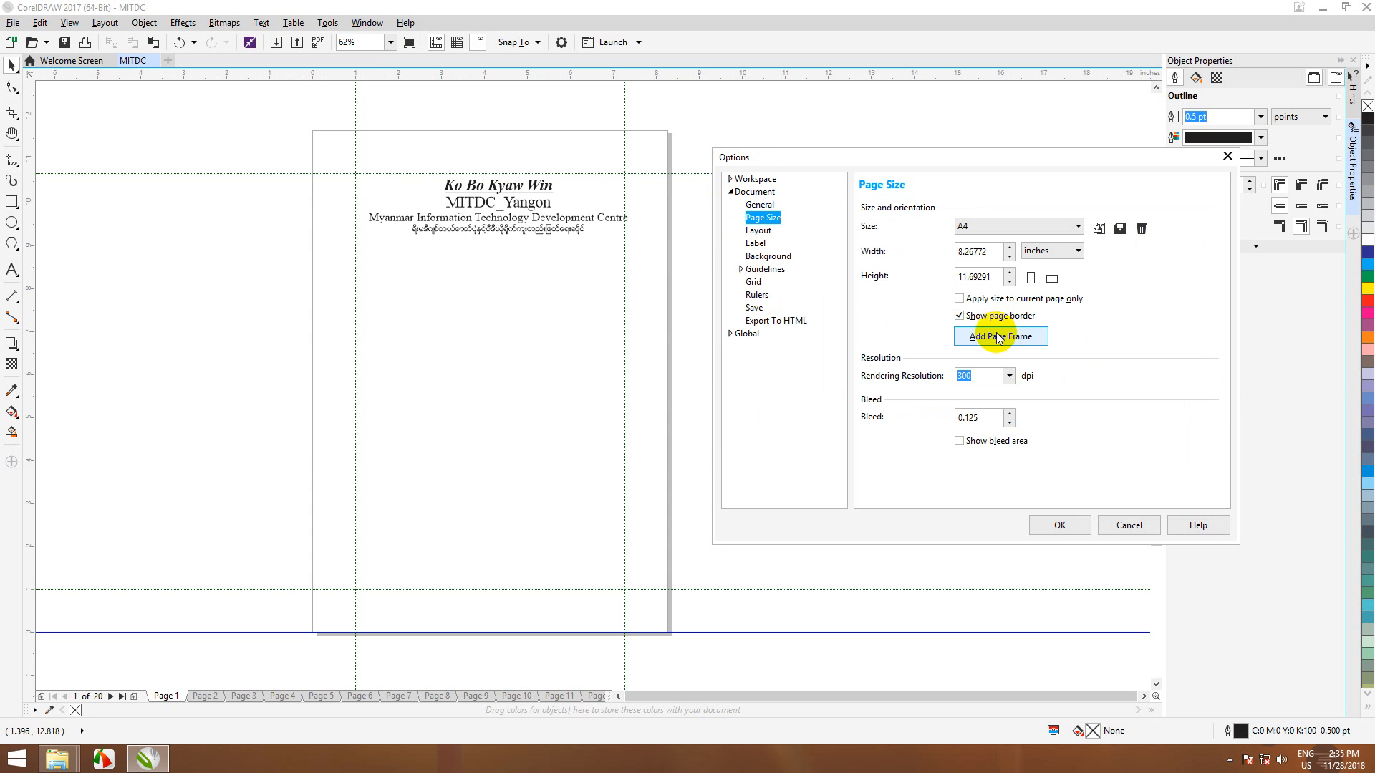
pyautogui.click(959, 316)
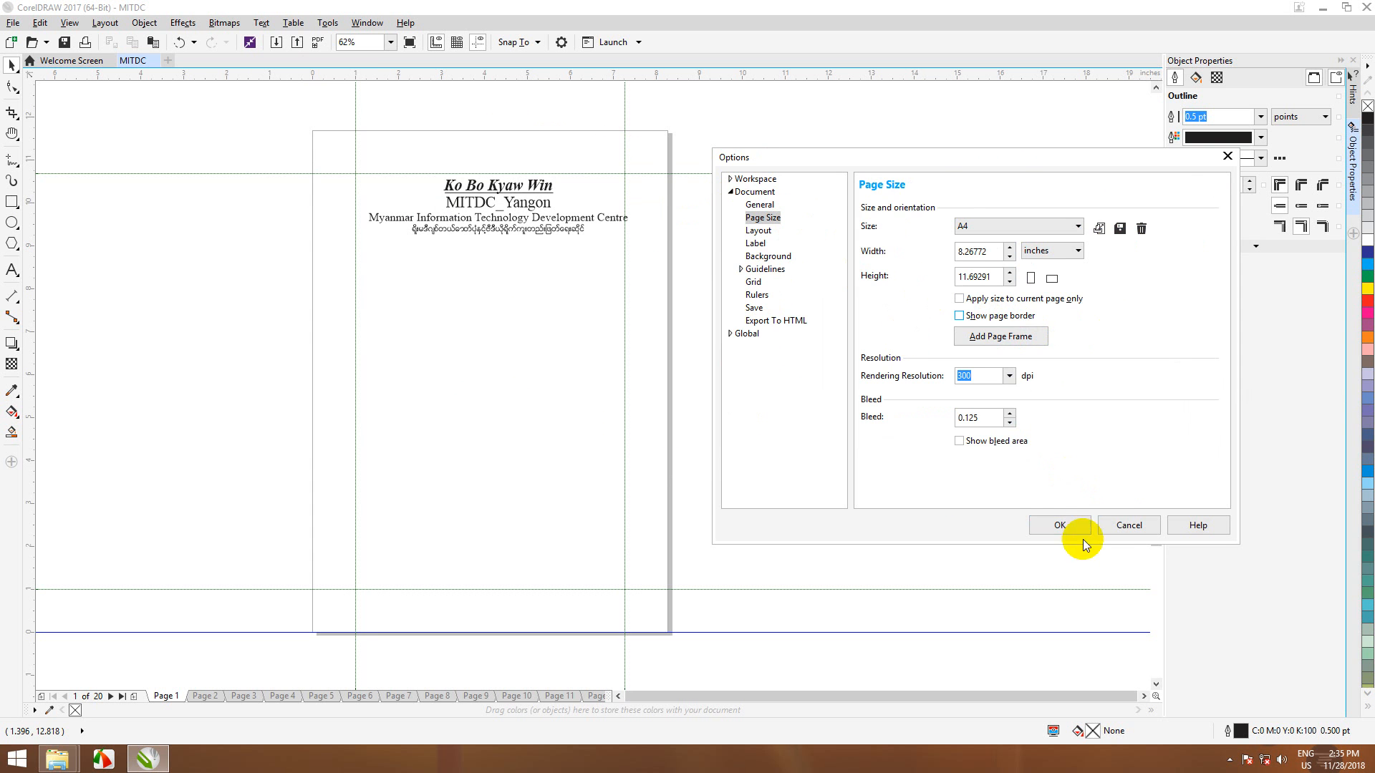
pyautogui.click(1060, 526)
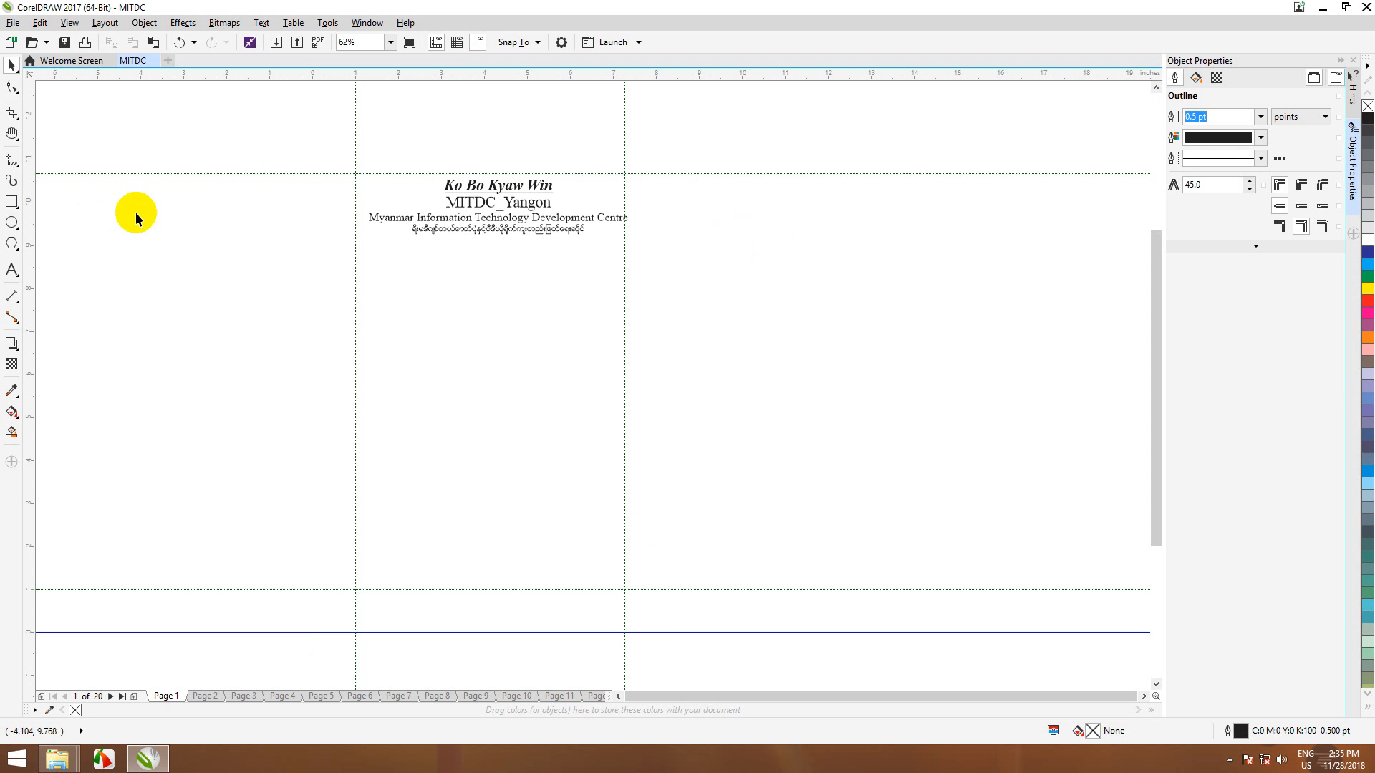
# - Add a page frame through the document's Page Size options and inspect it at several zoom levels
pyautogui.click(326, 23)
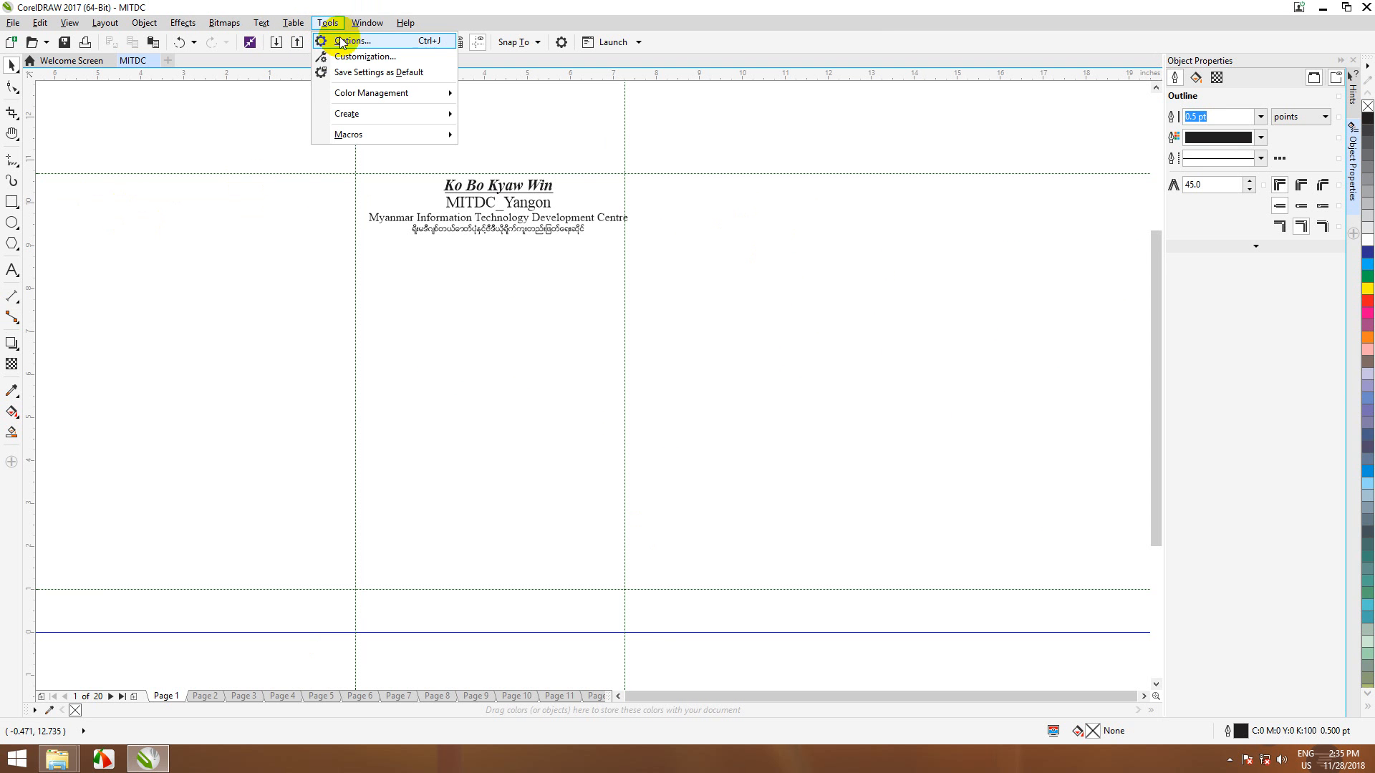
pyautogui.click(355, 41)
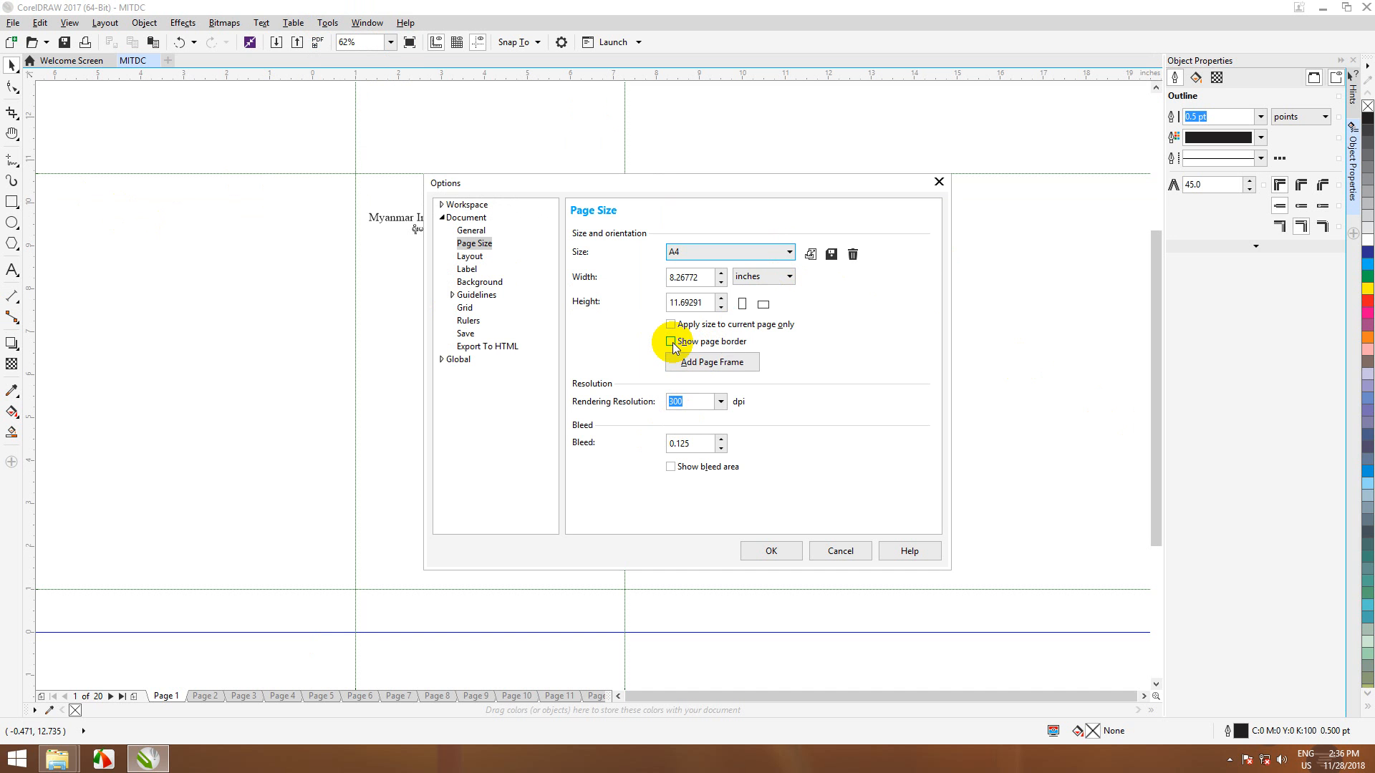
pyautogui.click(697, 363)
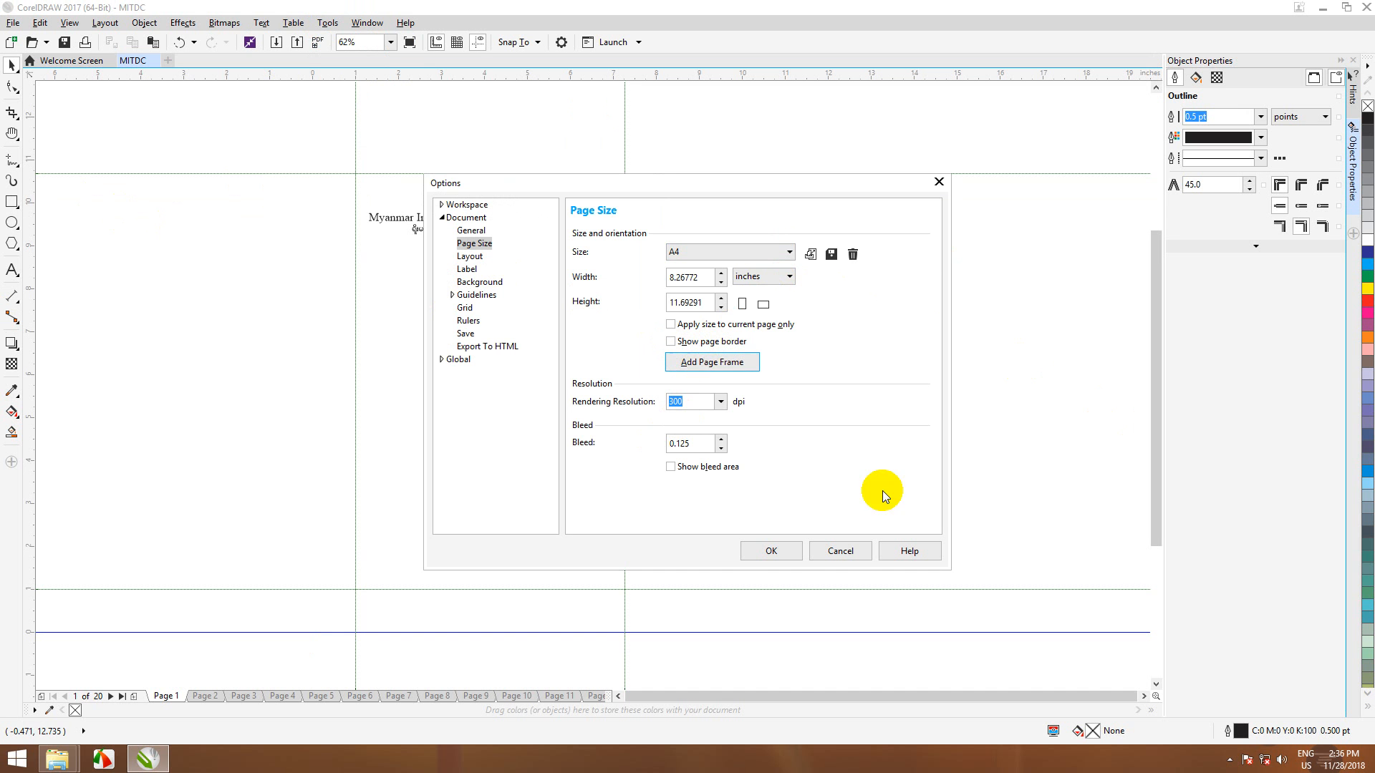
pyautogui.click(779, 550)
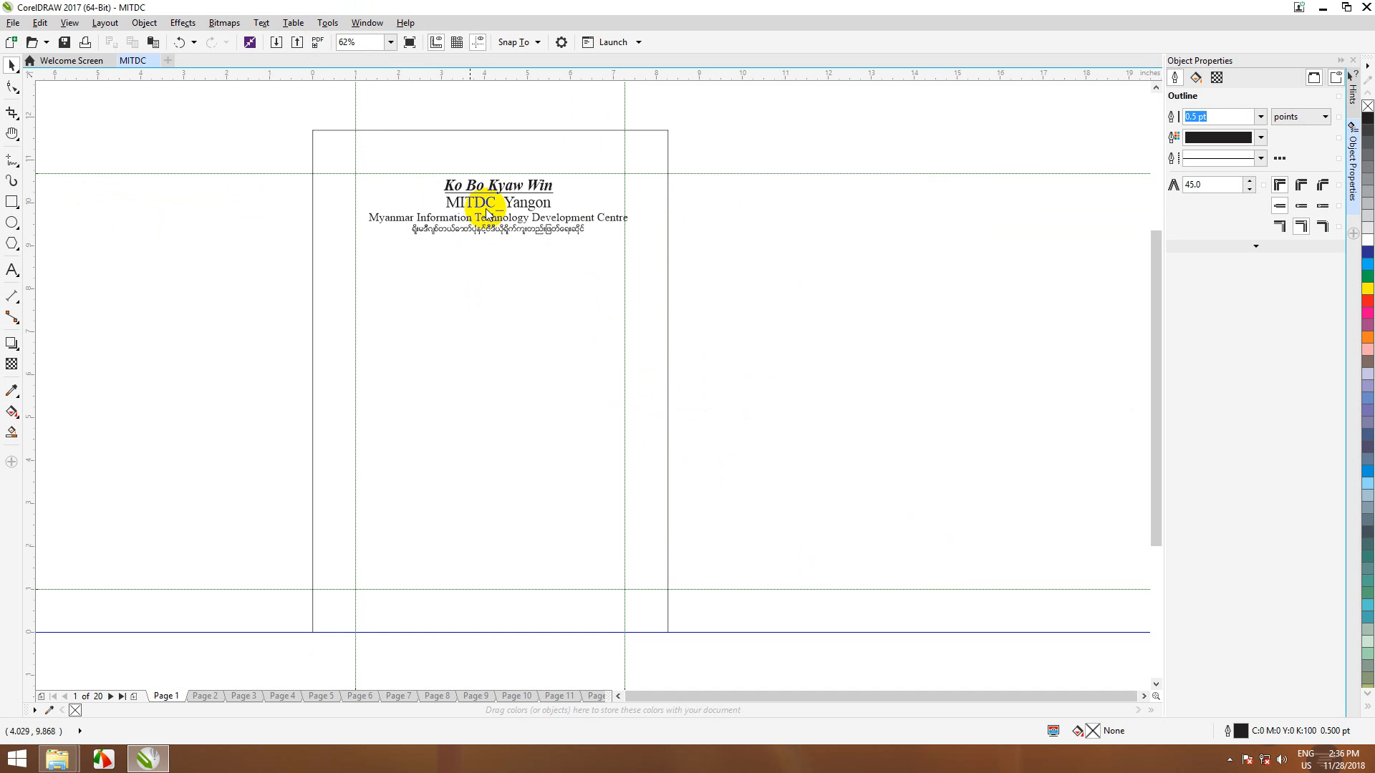
pyautogui.scroll(-1, 518, 398)
pyautogui.scroll(2, 516, 401)
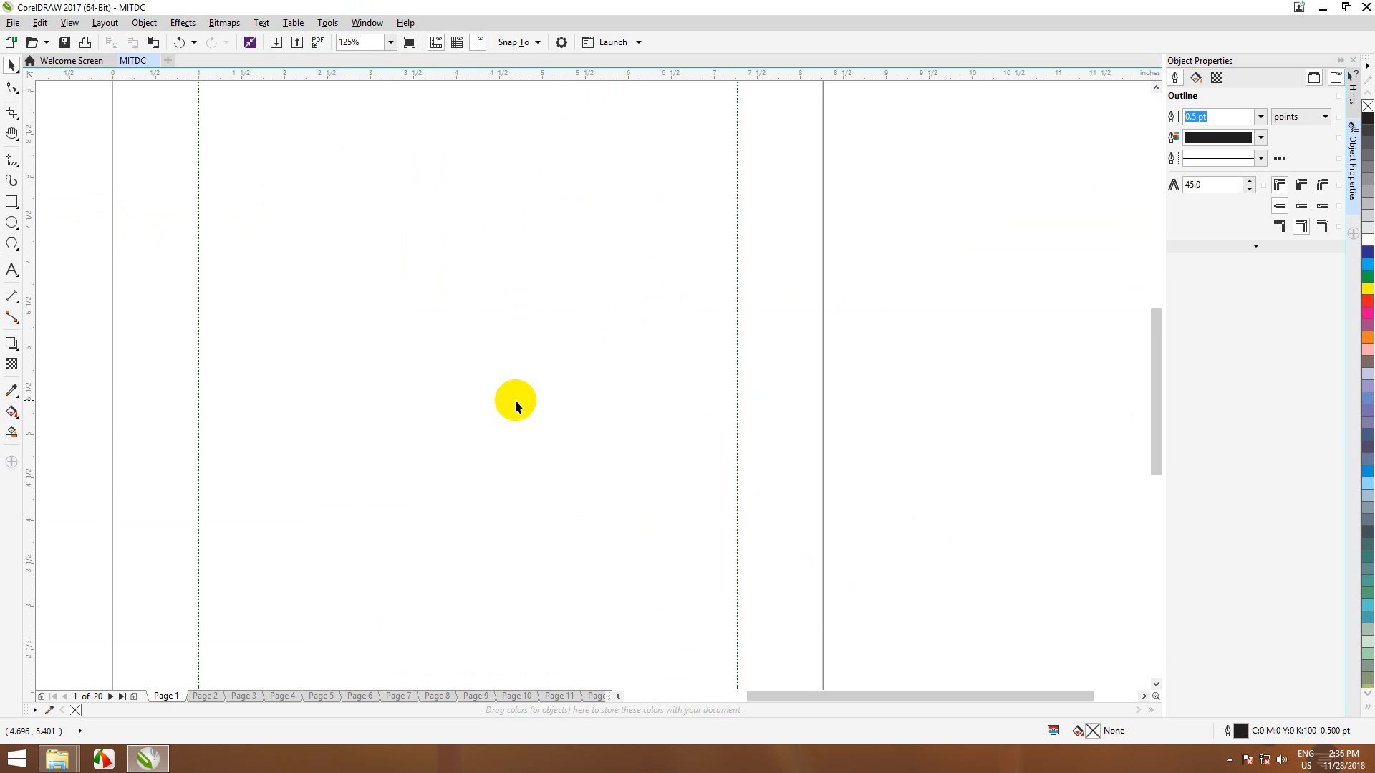
pyautogui.scroll(-2, 516, 401)
pyautogui.scroll(1, 515, 401)
pyautogui.scroll(-1, 515, 400)
pyautogui.scroll(1, 517, 399)
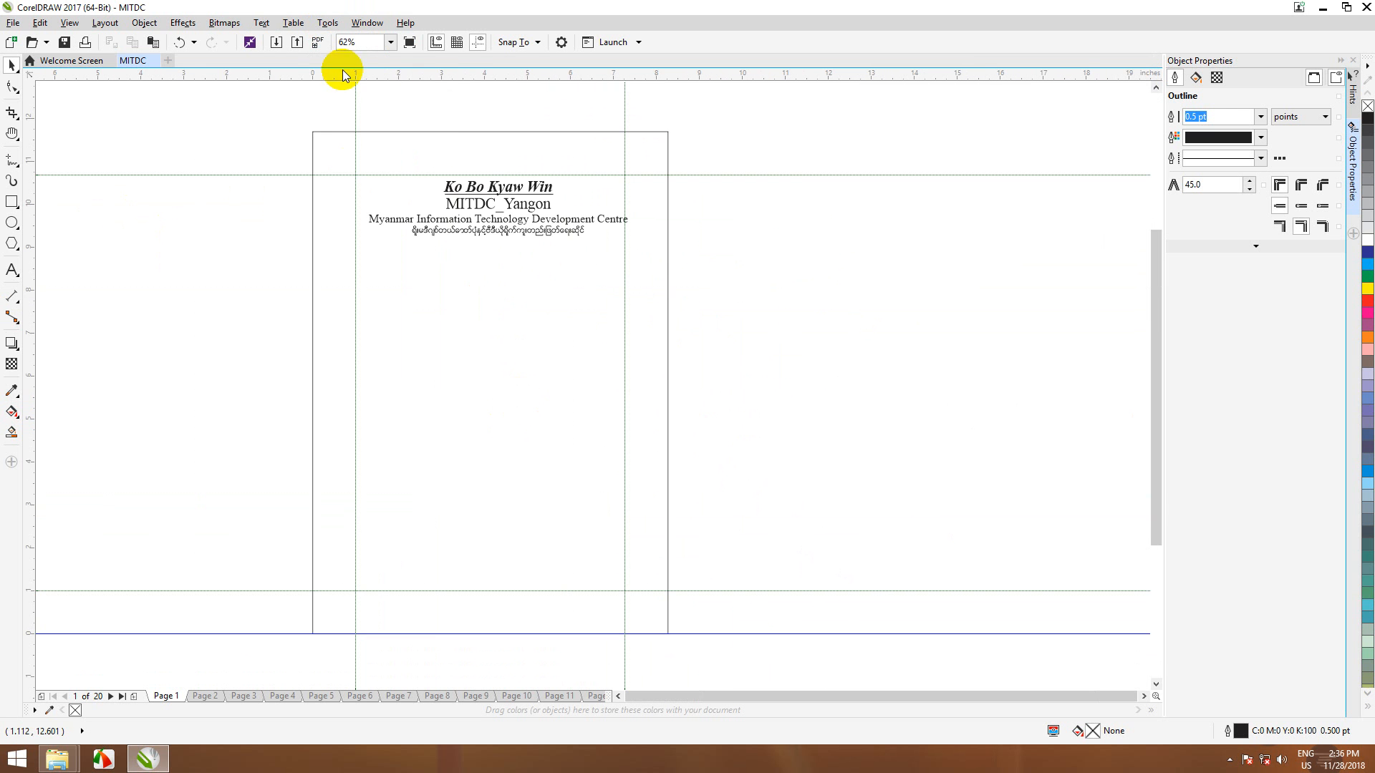
# - Open the document's guideline Presets options and turn the Grid preset on and off again
pyautogui.click(336, 27)
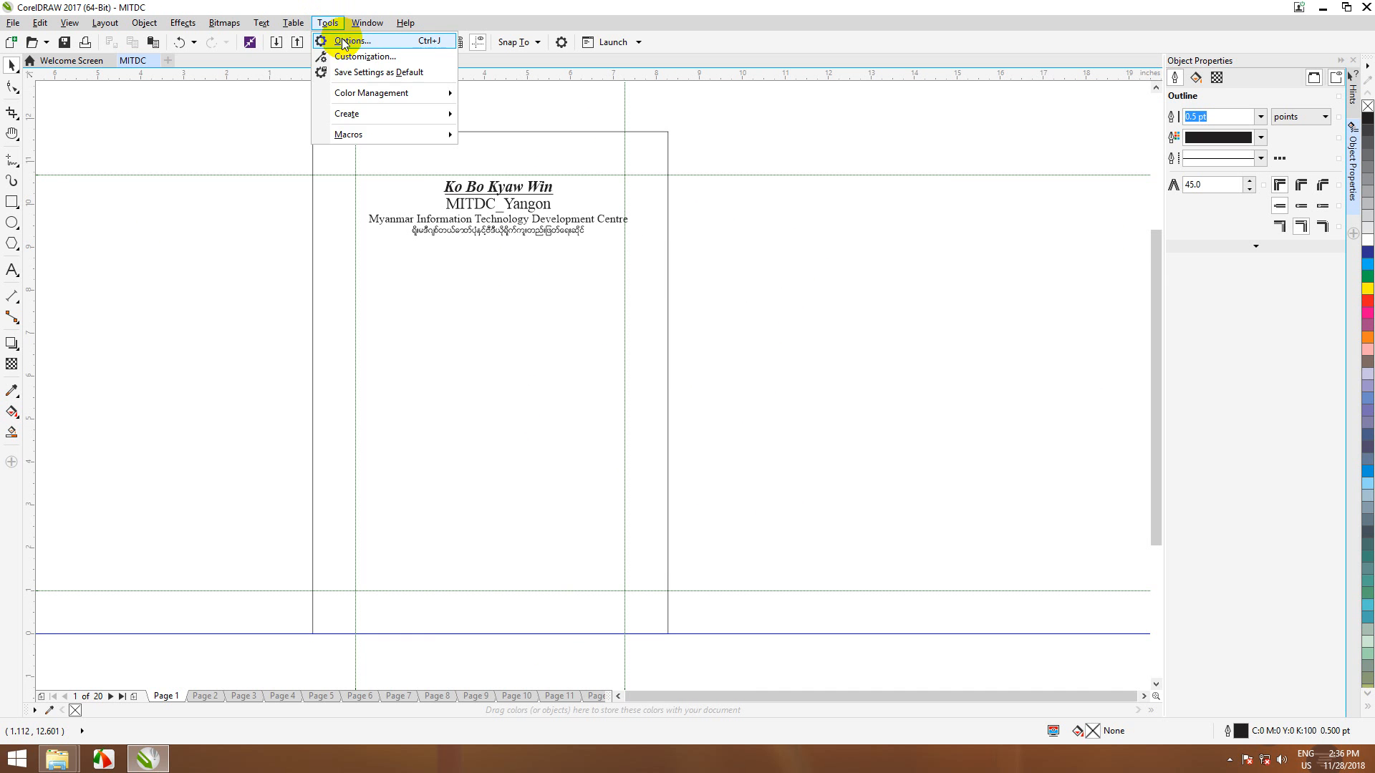
pyautogui.click(344, 43)
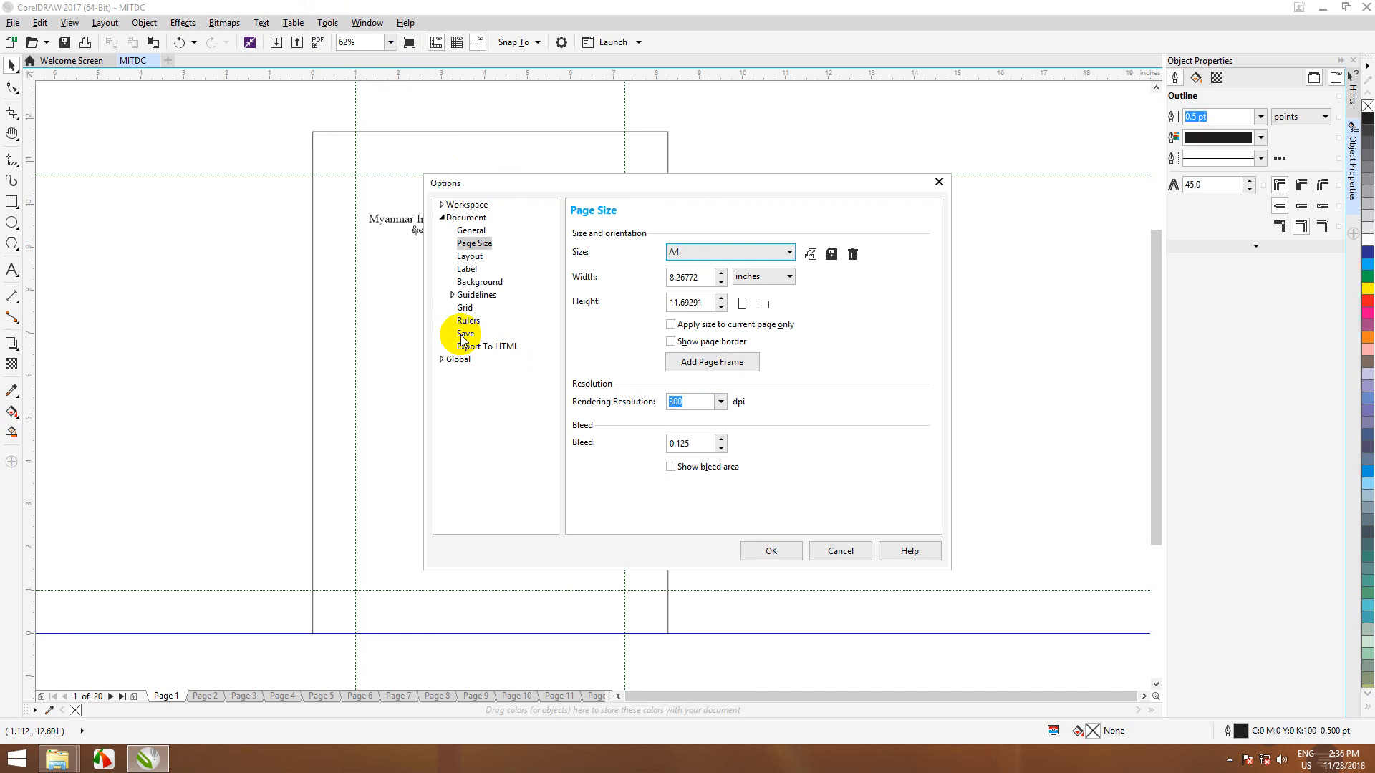
pyautogui.click(439, 296)
pyautogui.click(485, 348)
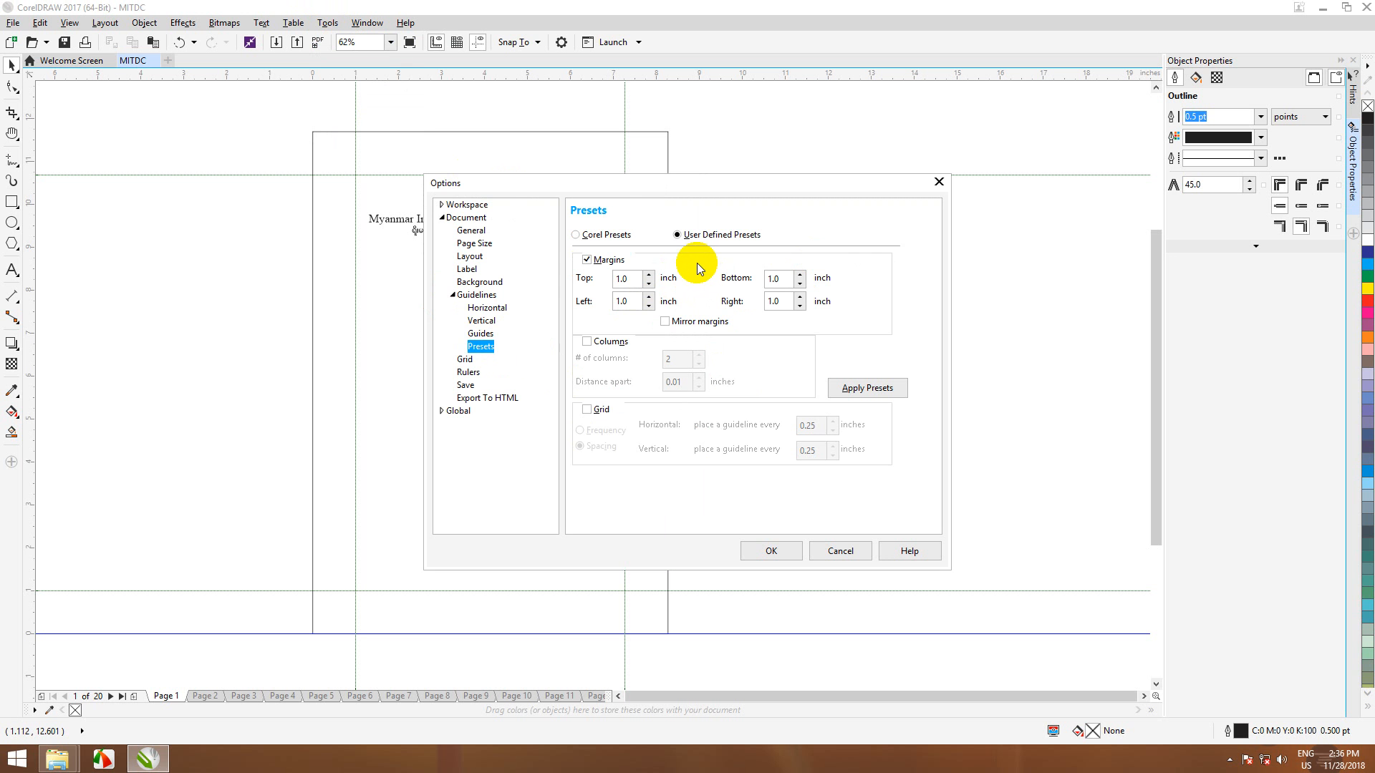
pyautogui.click(586, 410)
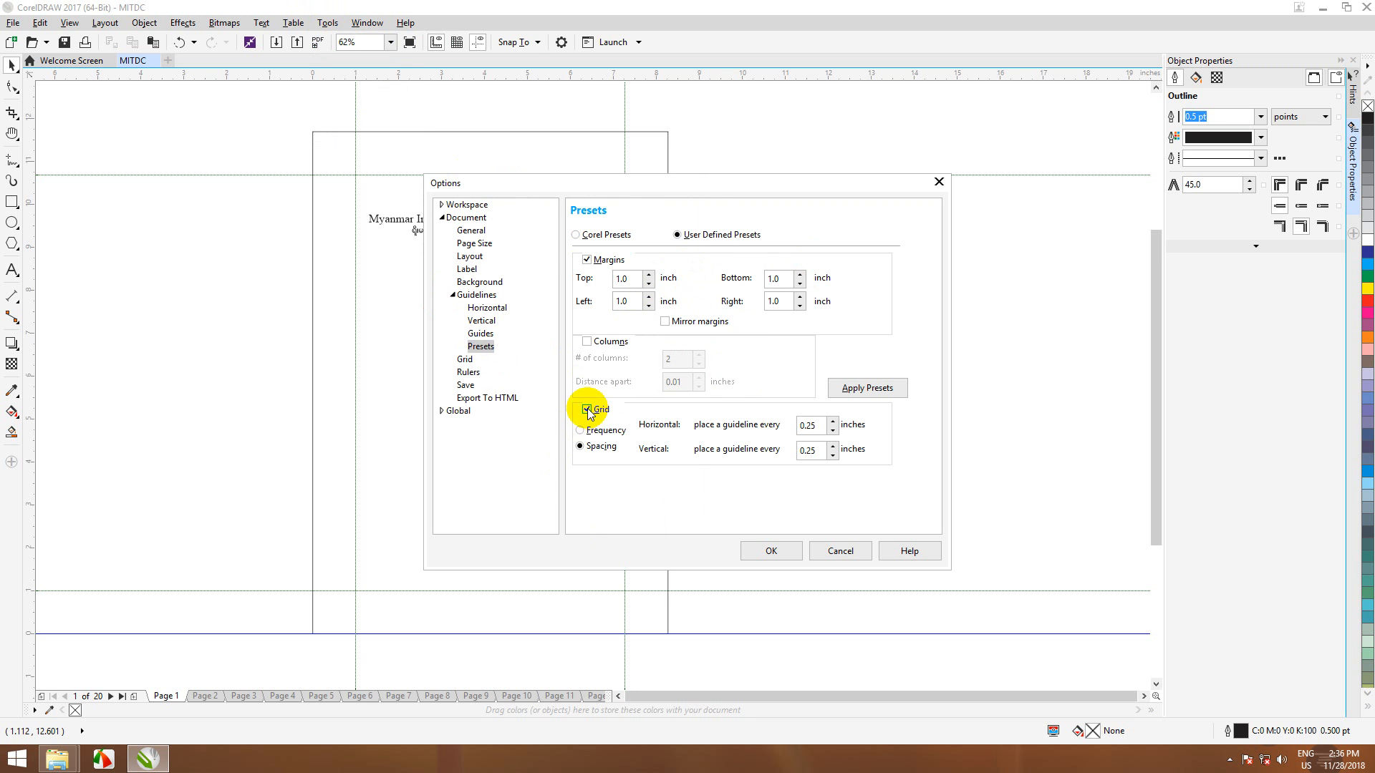
pyautogui.click(587, 410)
# - Review the Guides, Vertical and Horizontal guideline settings of the document
pyautogui.click(487, 334)
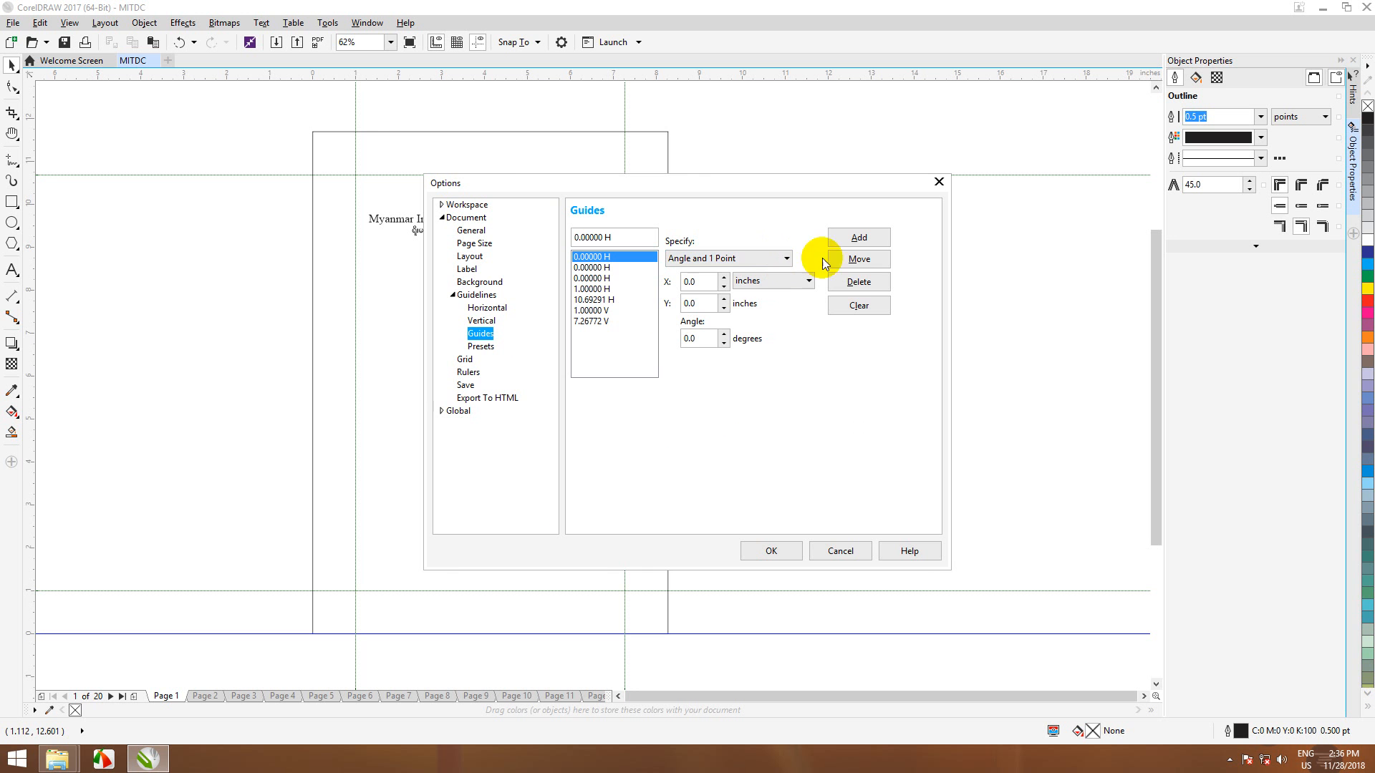
pyautogui.click(480, 320)
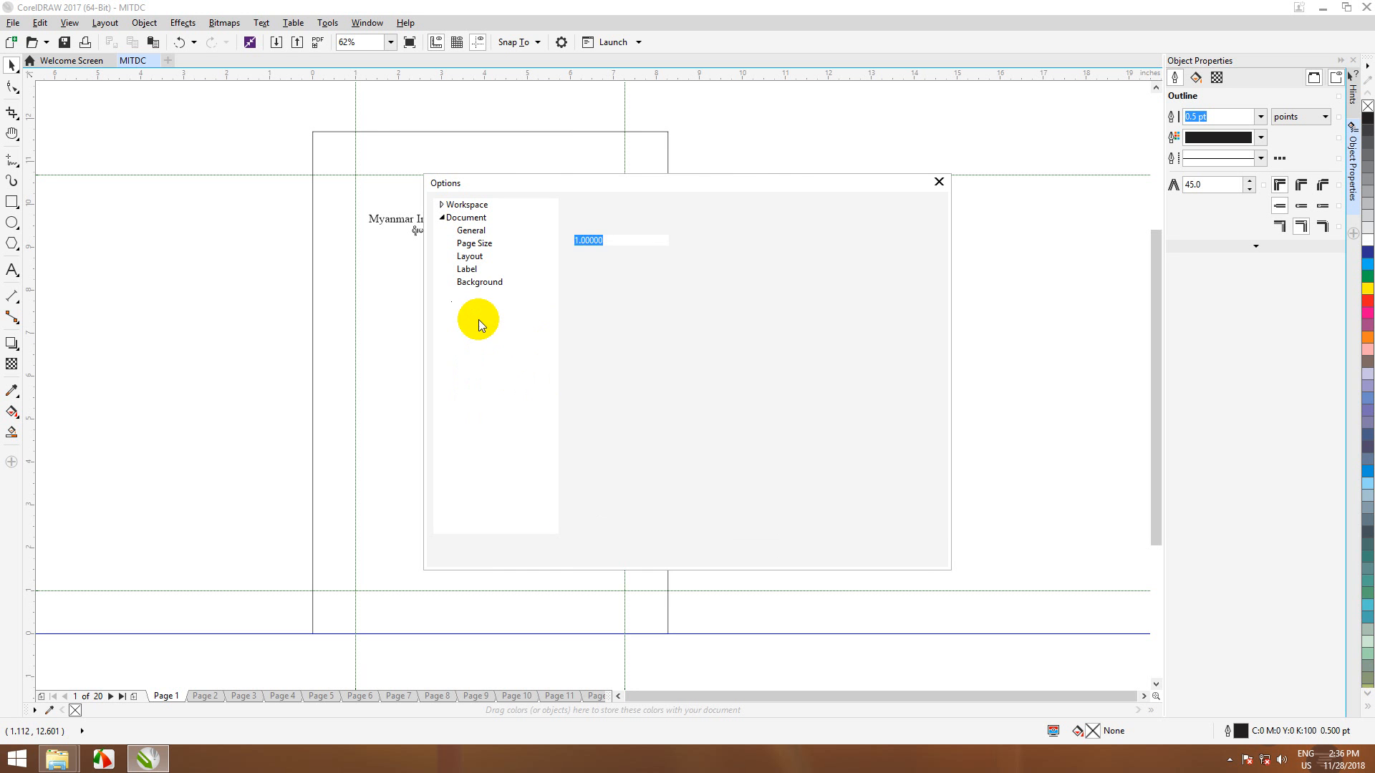
pyautogui.click(485, 309)
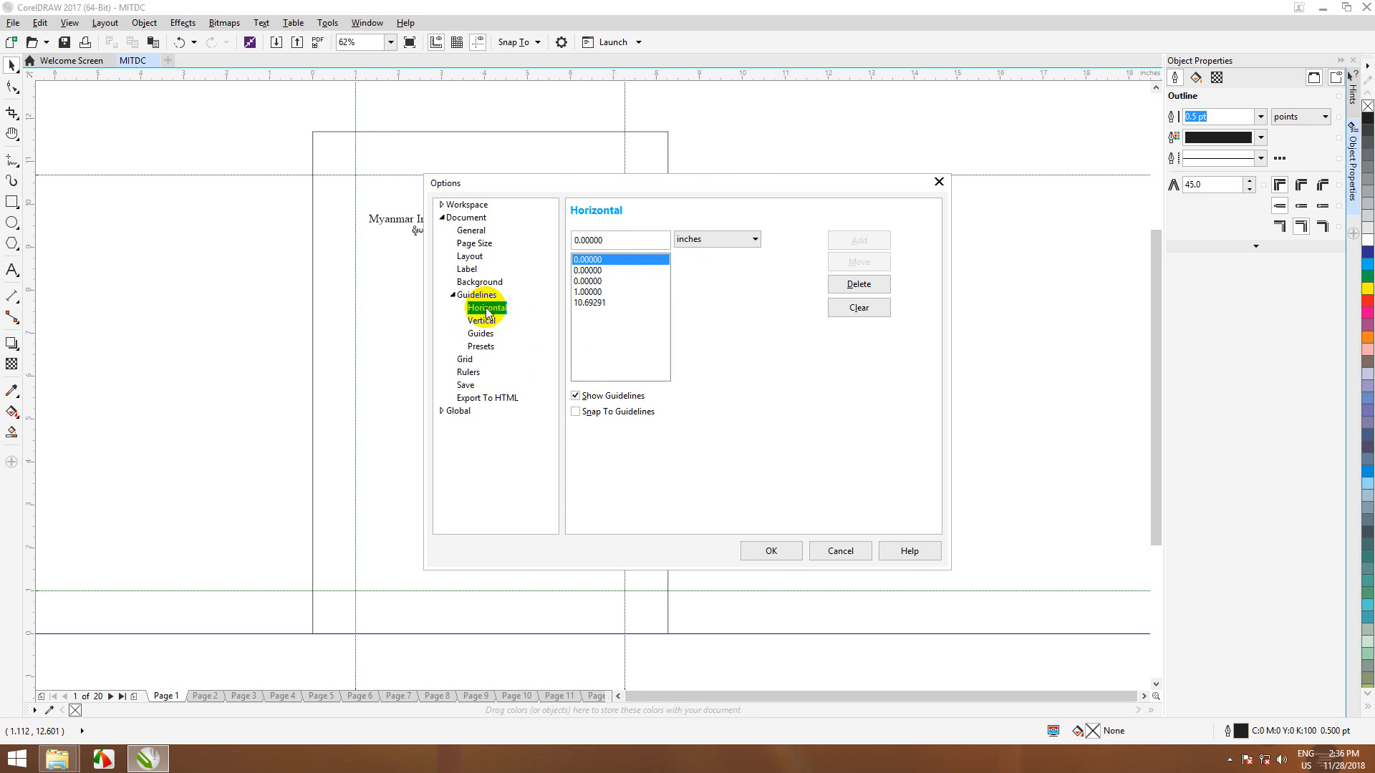
# - Set the Default Guideline Color to red (#FF0000) in the document's Guidelines options and apply it
pyautogui.click(490, 297)
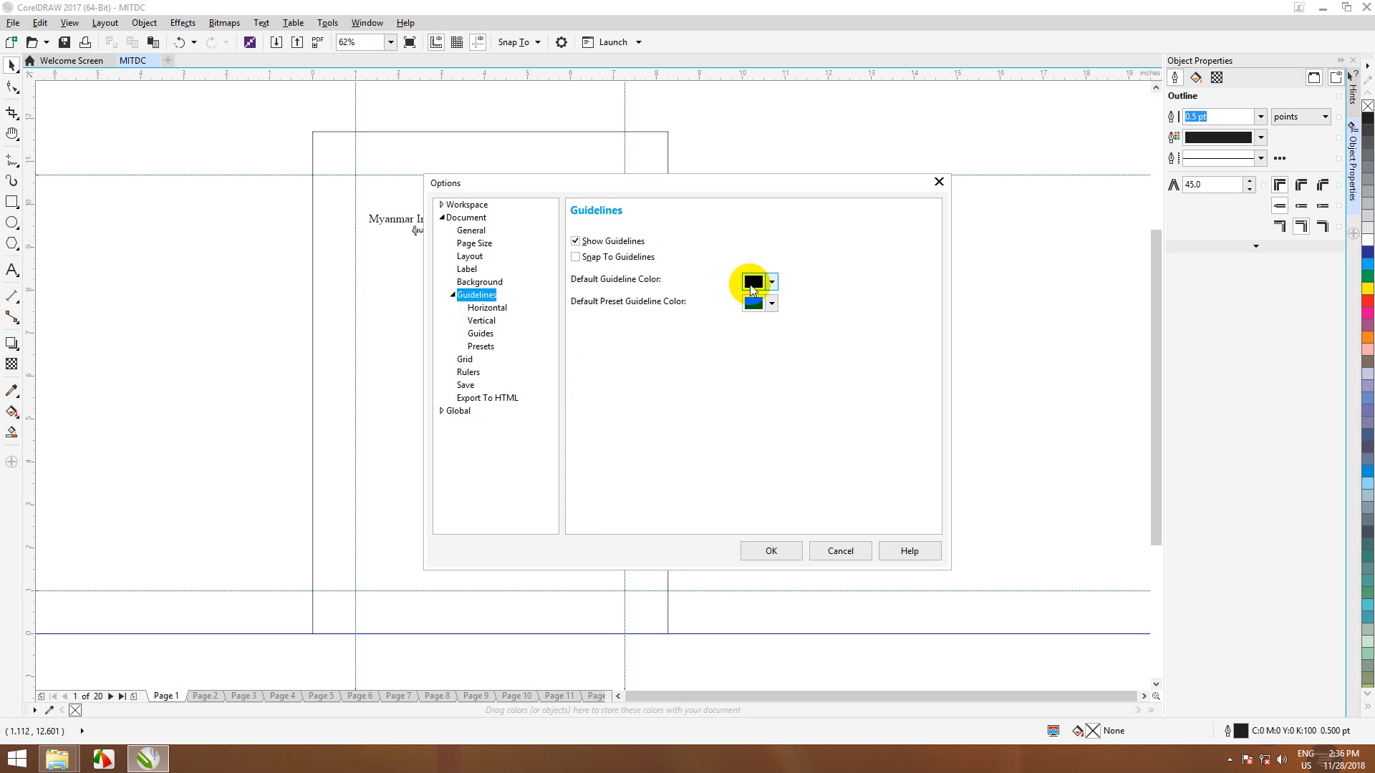
pyautogui.click(772, 284)
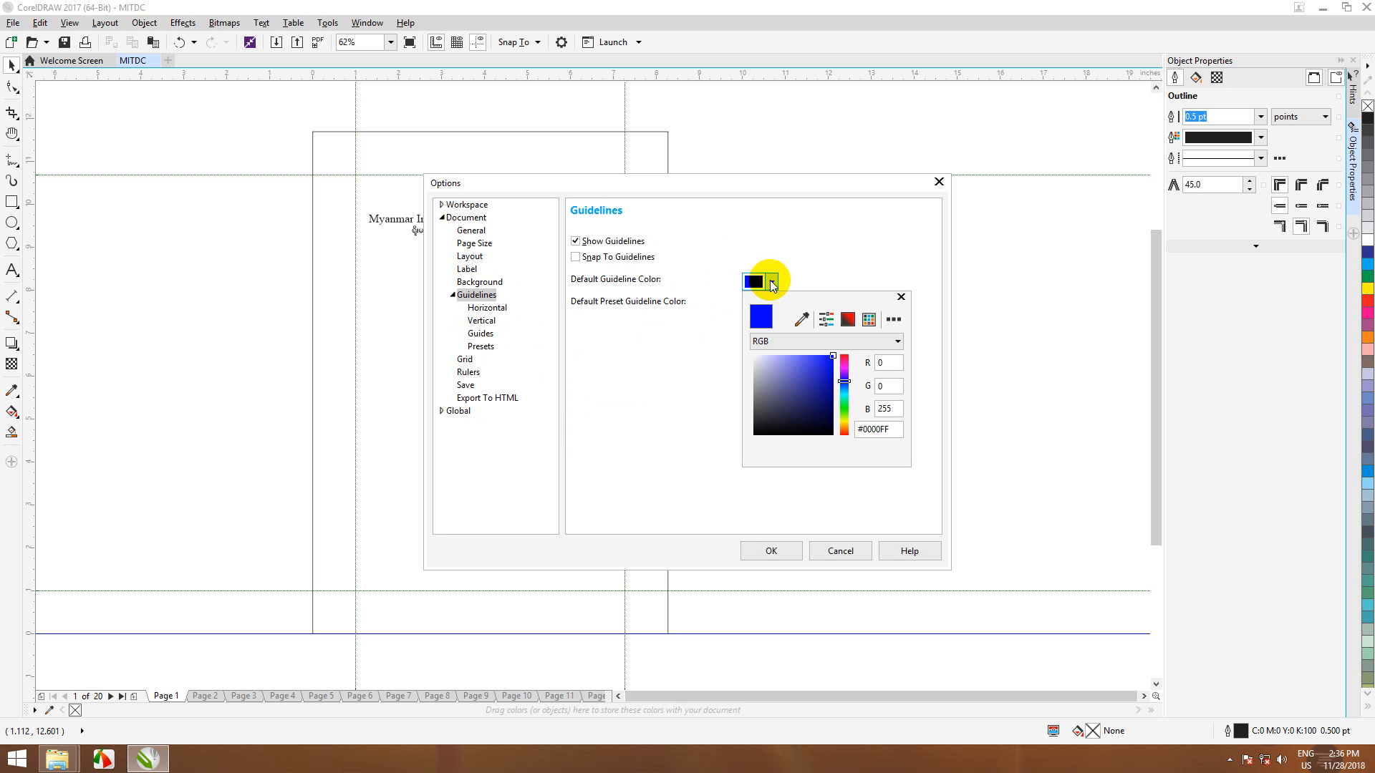
pyautogui.moveTo(844, 381); pyautogui.dragTo(850, 351)
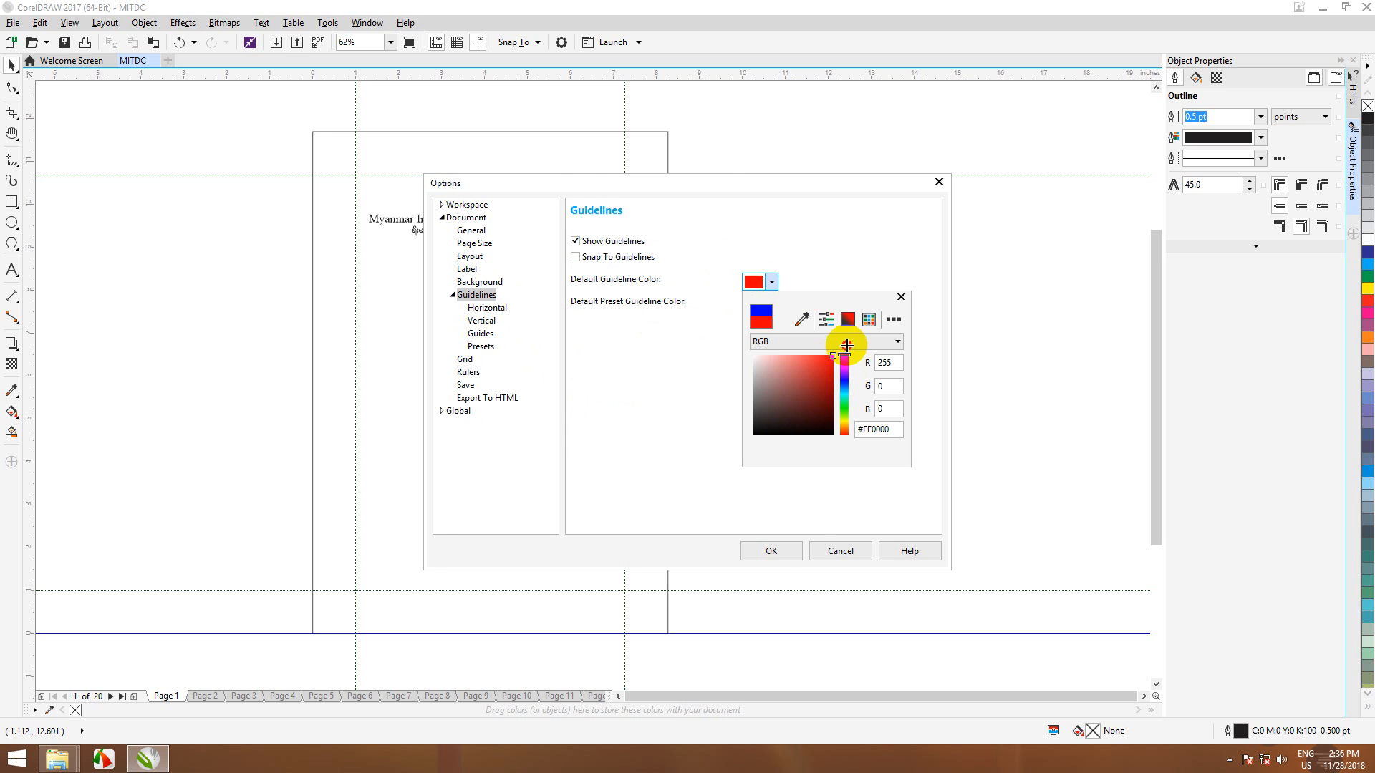
pyautogui.click(782, 551)
pyautogui.click(793, 553)
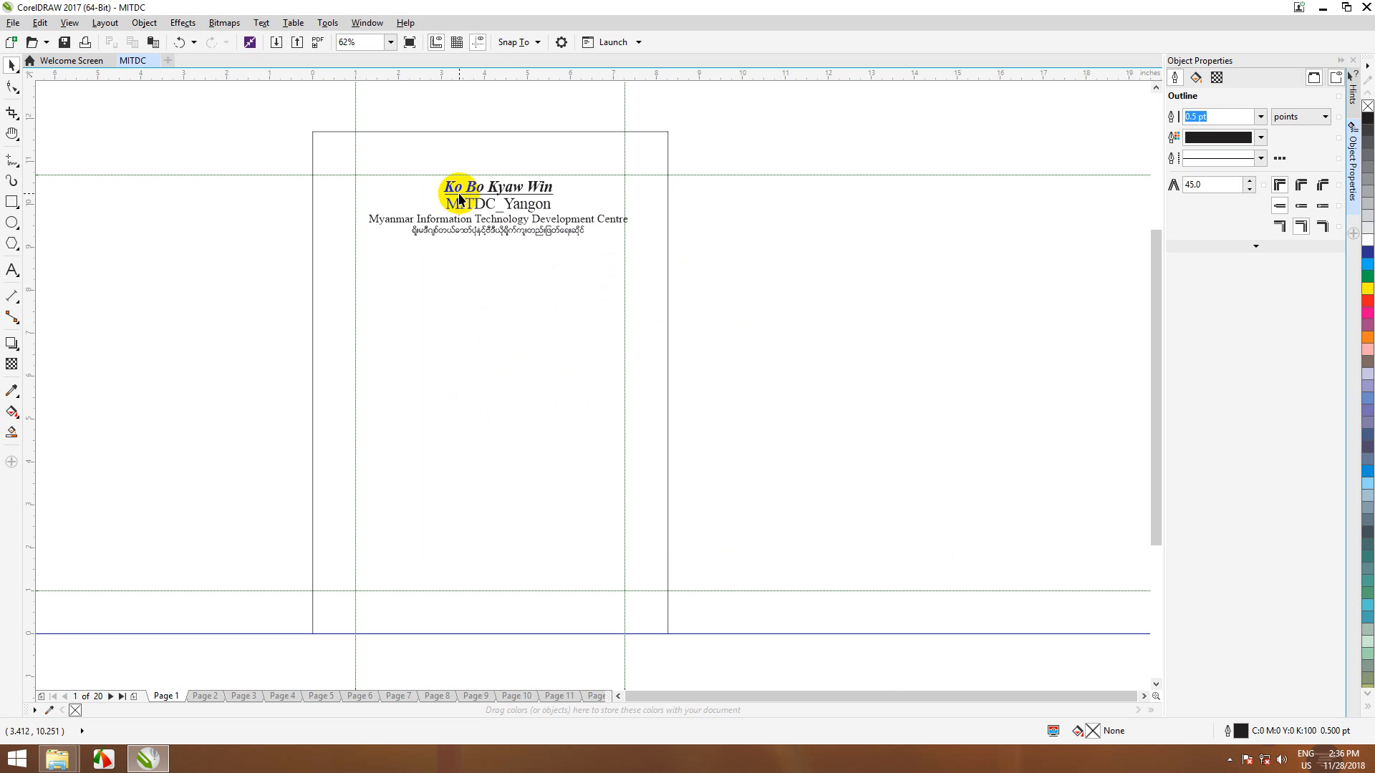
# - Examine the guidelines around the page and its text at several zoom levels
pyautogui.scroll(3, 676, 256)
pyautogui.scroll(-3, 680, 264)
pyautogui.scroll(3, 684, 269)
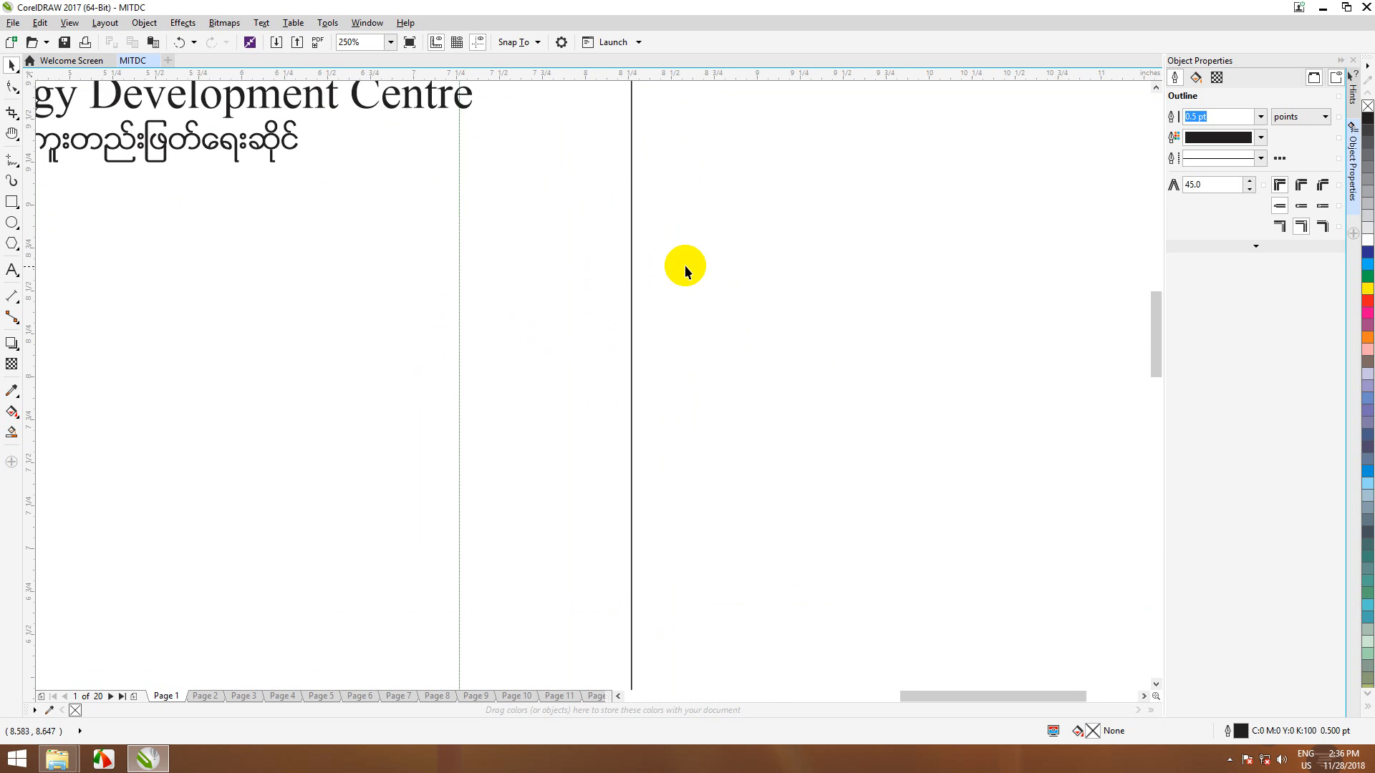
pyautogui.scroll(-3, 685, 269)
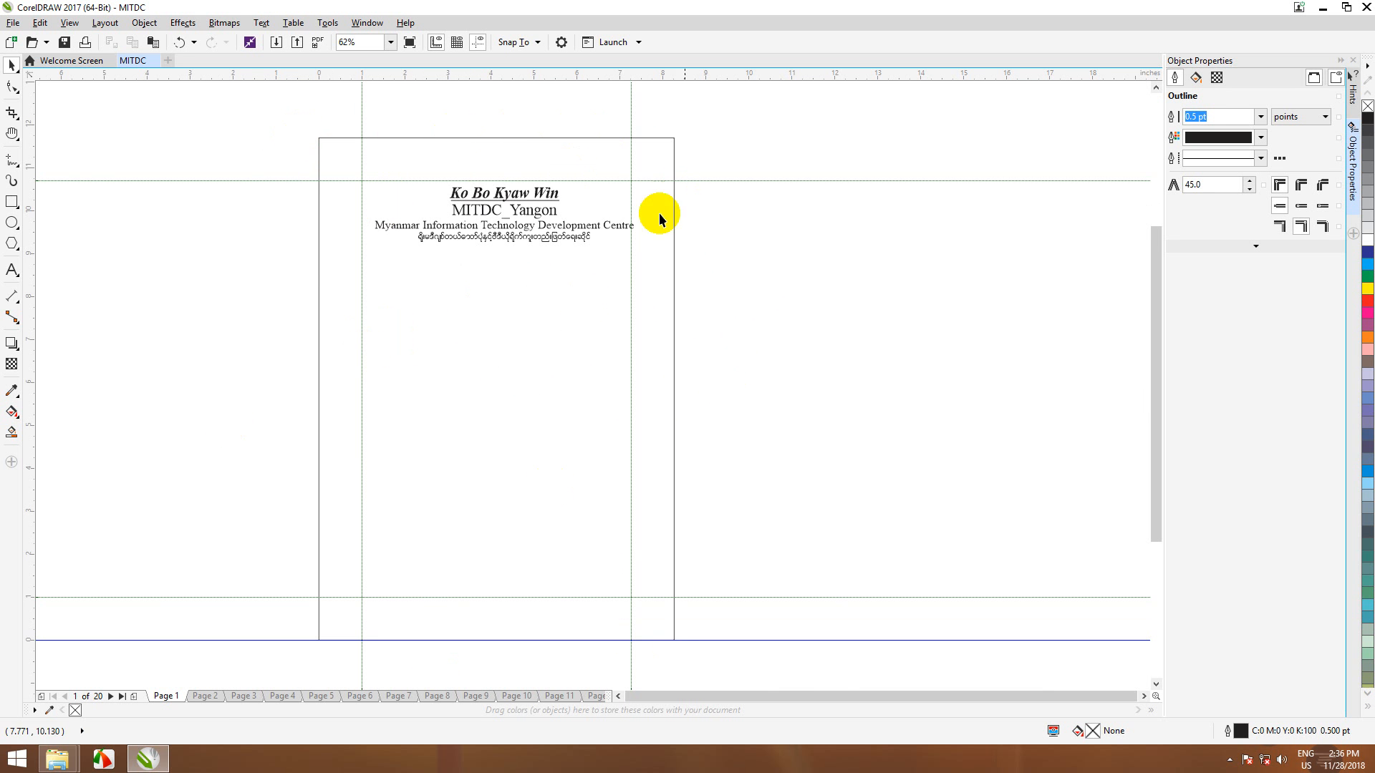
pyautogui.scroll(-2, 412, 461)
pyautogui.scroll(2, 413, 462)
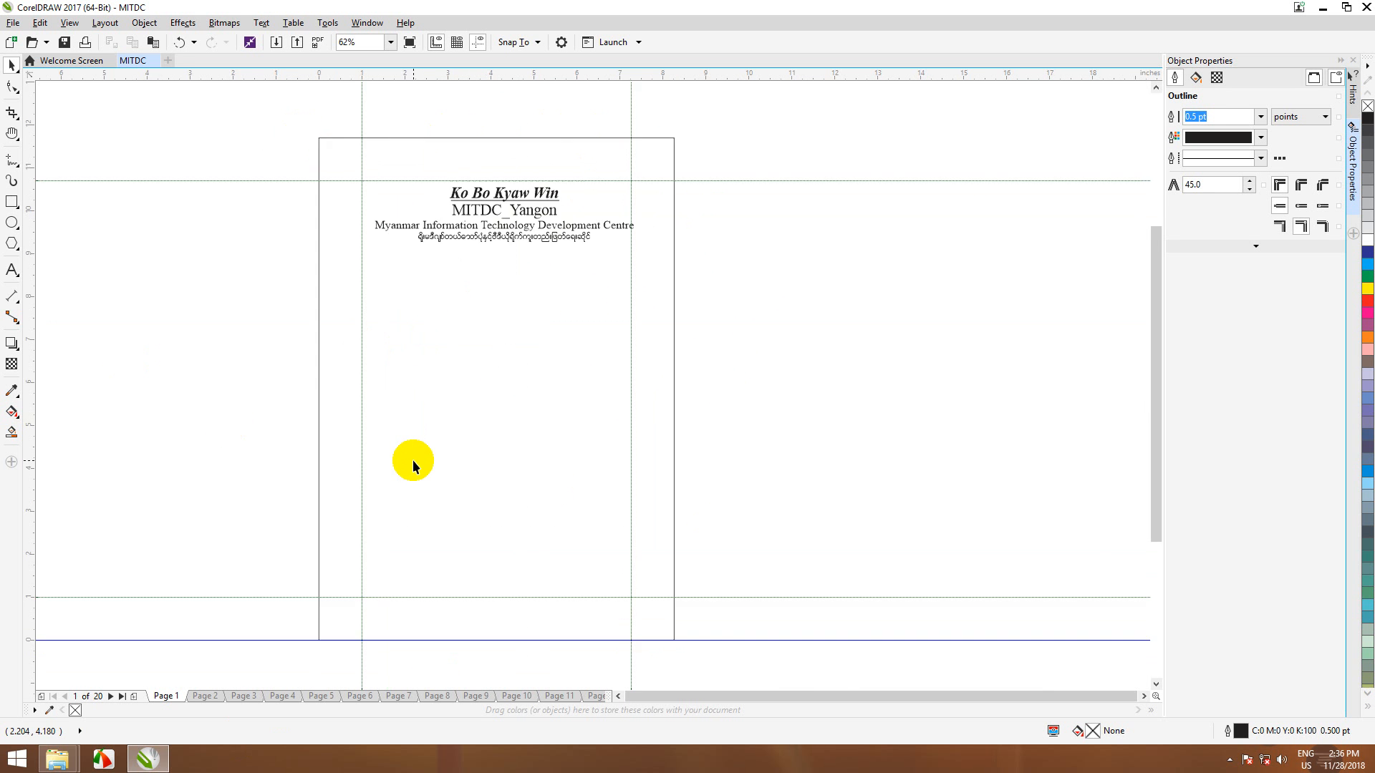
pyautogui.scroll(-2, 413, 464)
pyautogui.scroll(1, 415, 465)
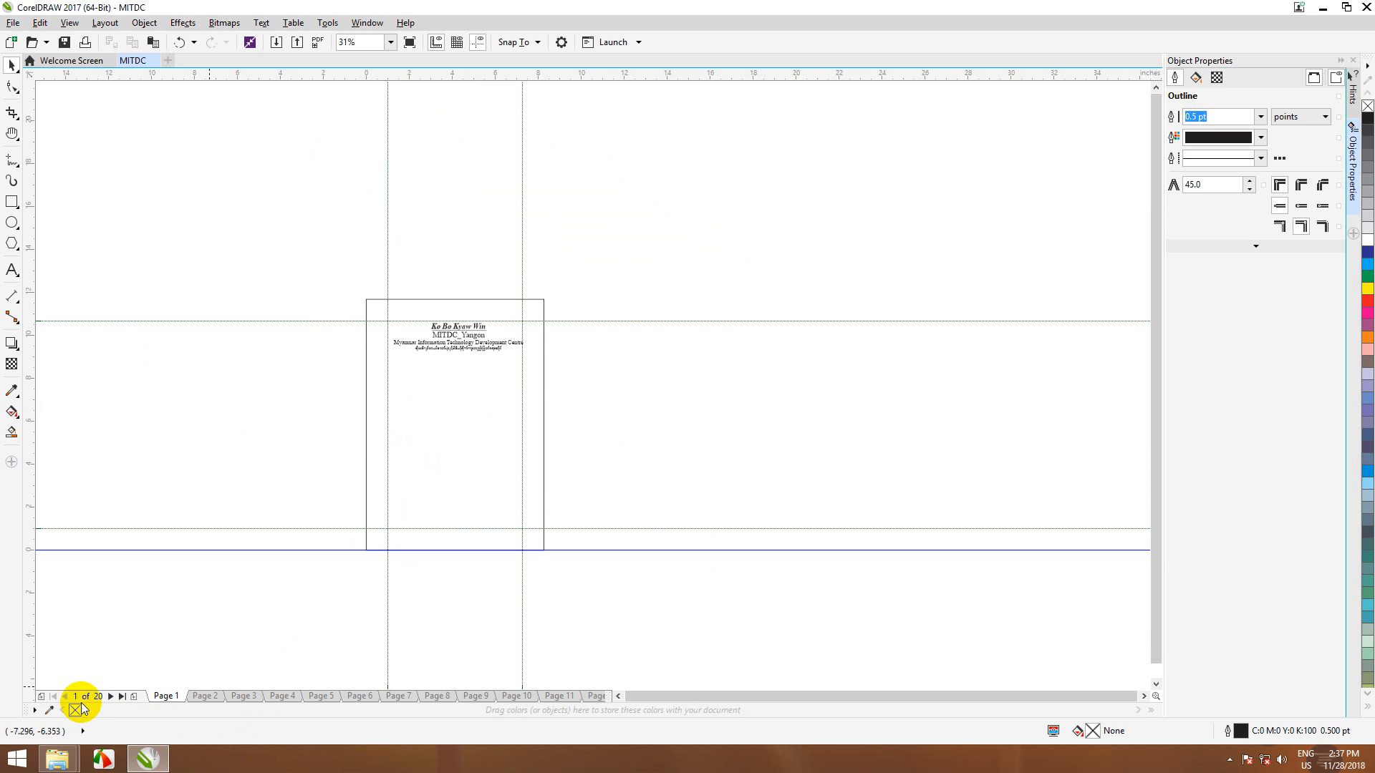
# - Hide the status bar and show it again
pyautogui.rightClick(102, 263)
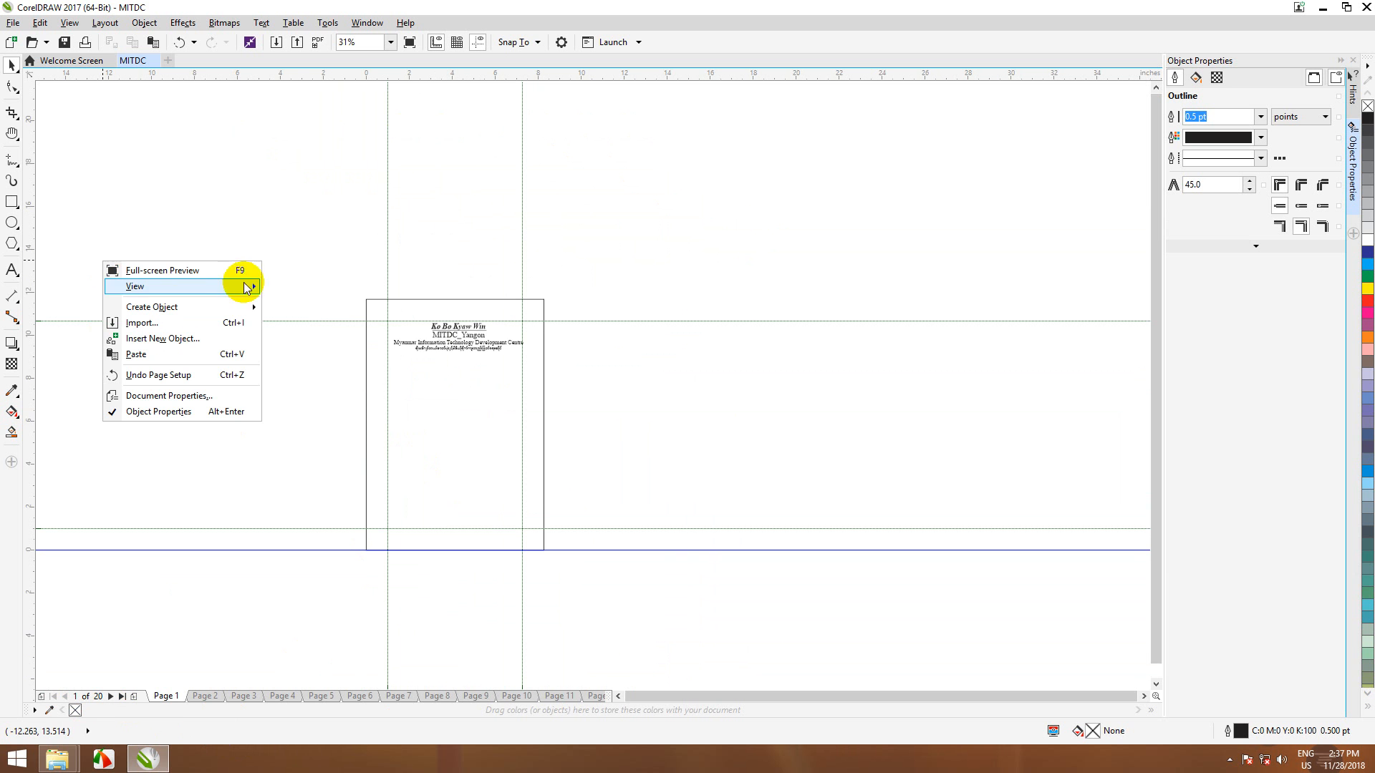
pyautogui.moveTo(234, 287)
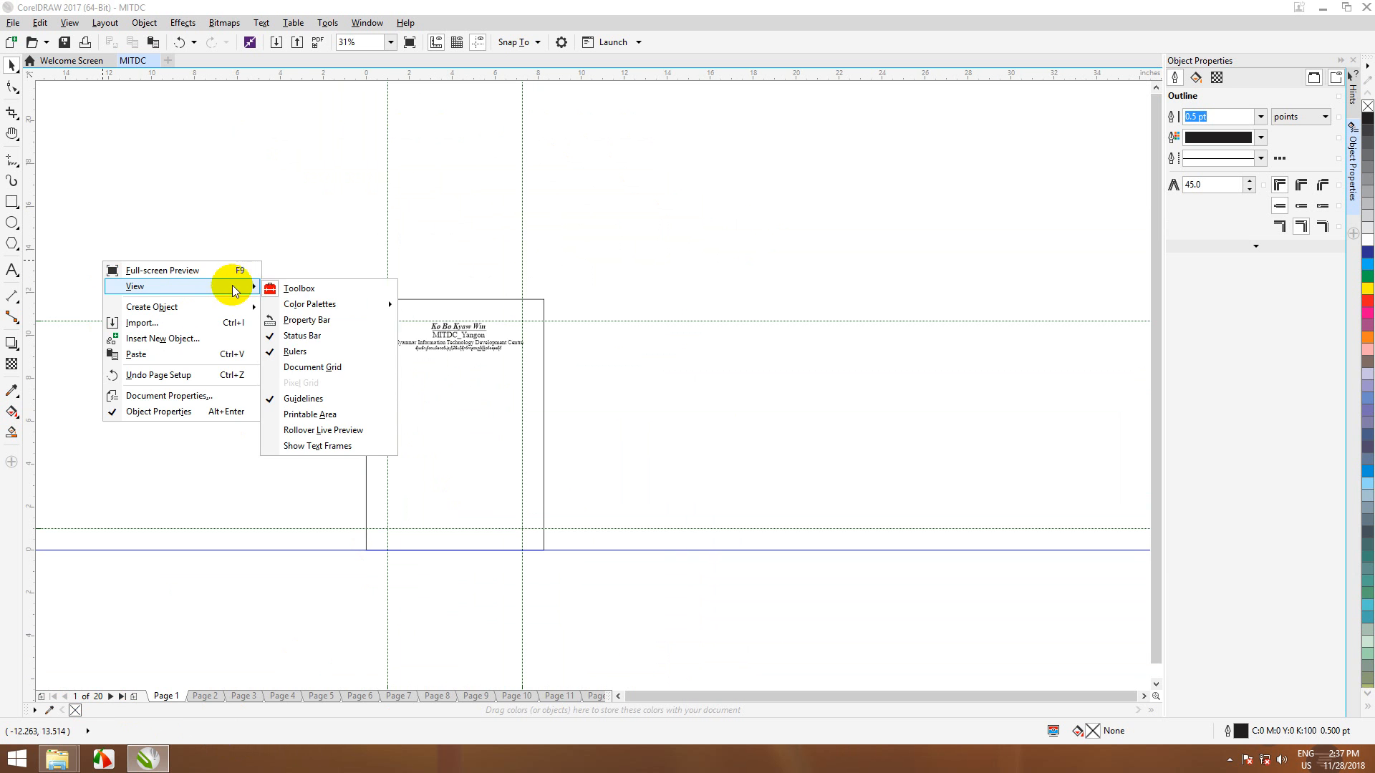
pyautogui.click(303, 338)
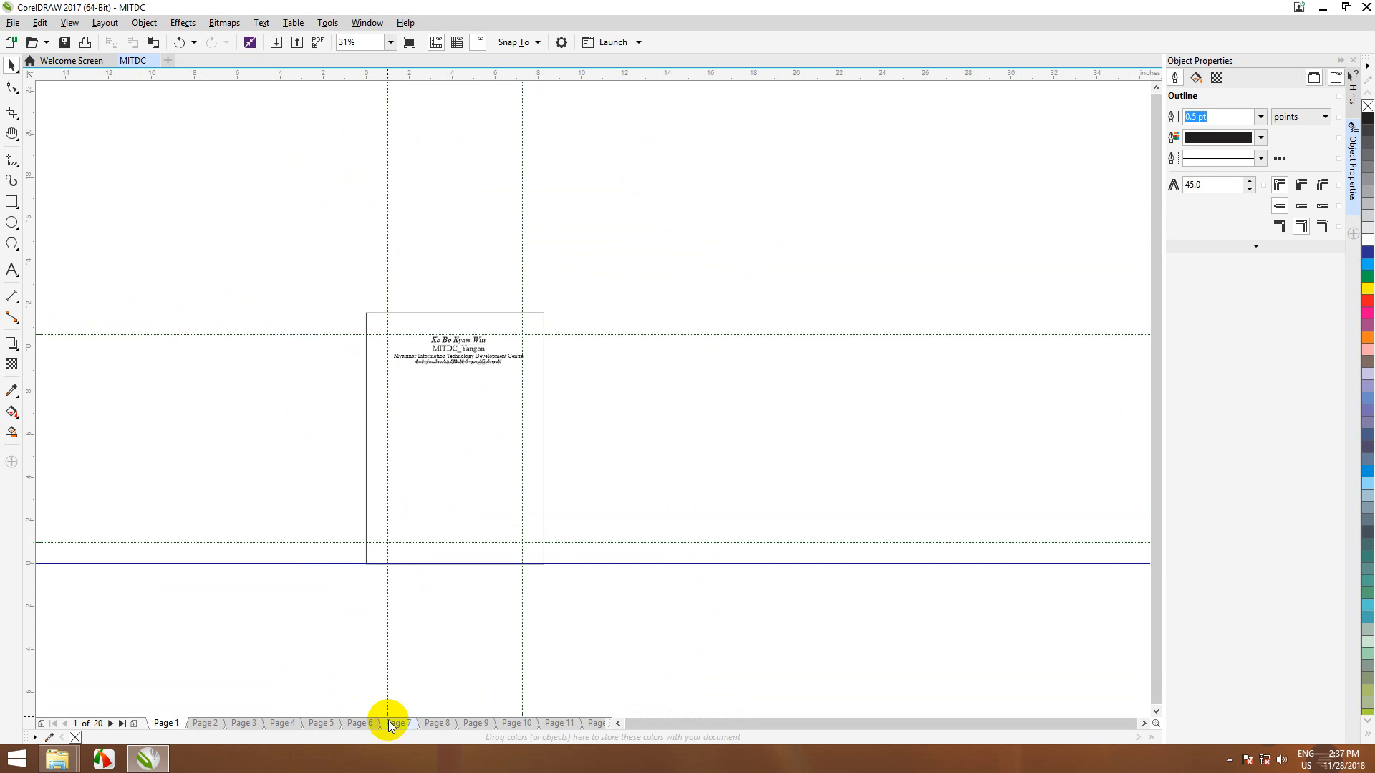
pyautogui.rightClick(62, 203)
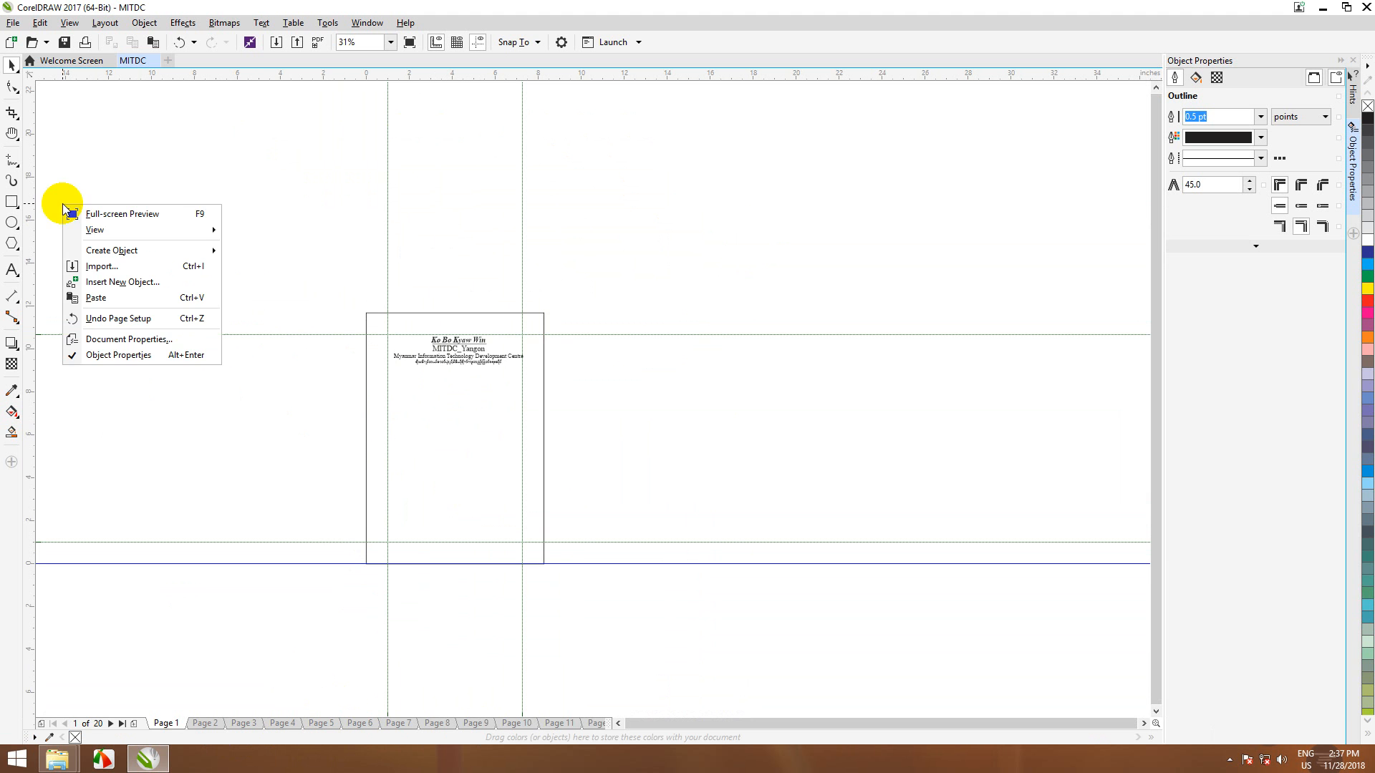
pyautogui.moveTo(177, 226)
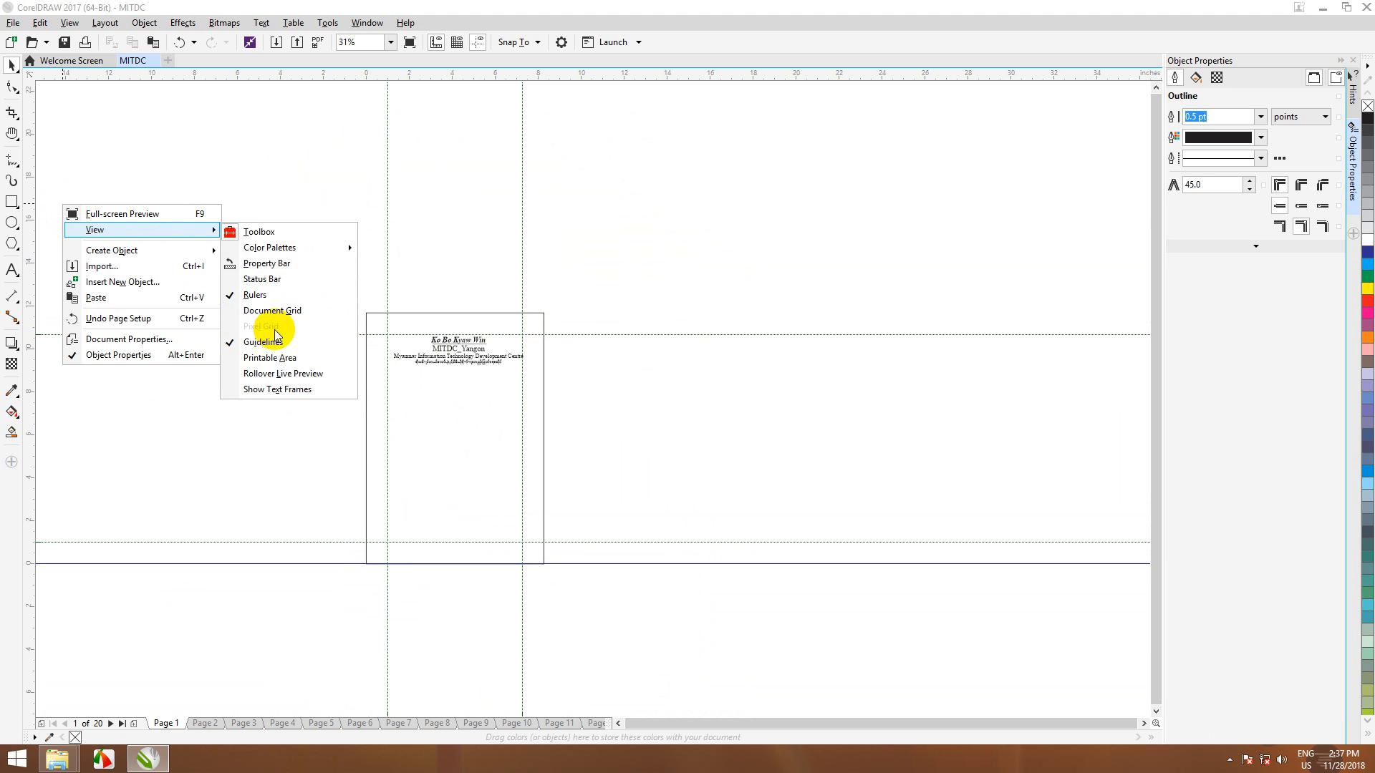
pyautogui.click(276, 280)
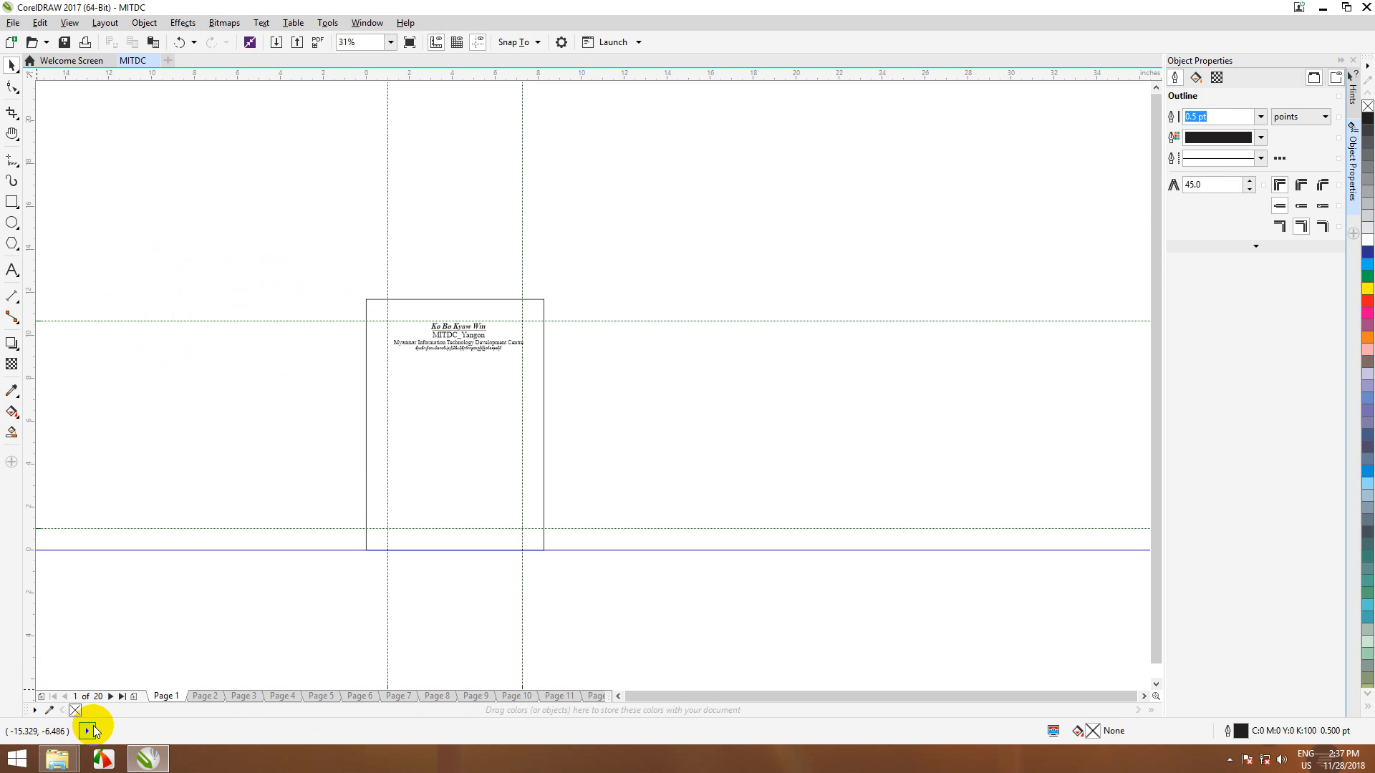
# - Show the property bar and hide it again
pyautogui.rightClick(118, 224)
pyautogui.moveTo(240, 252)
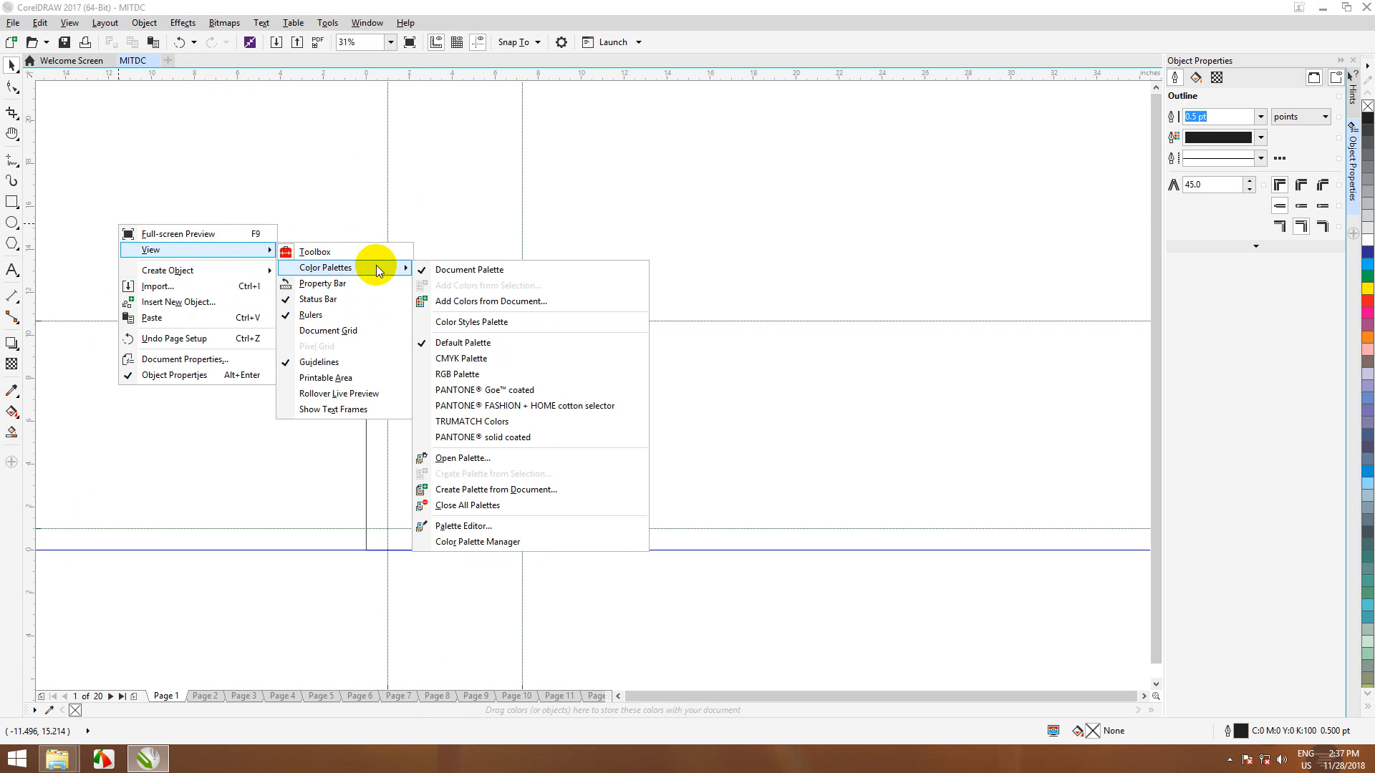
pyautogui.click(337, 283)
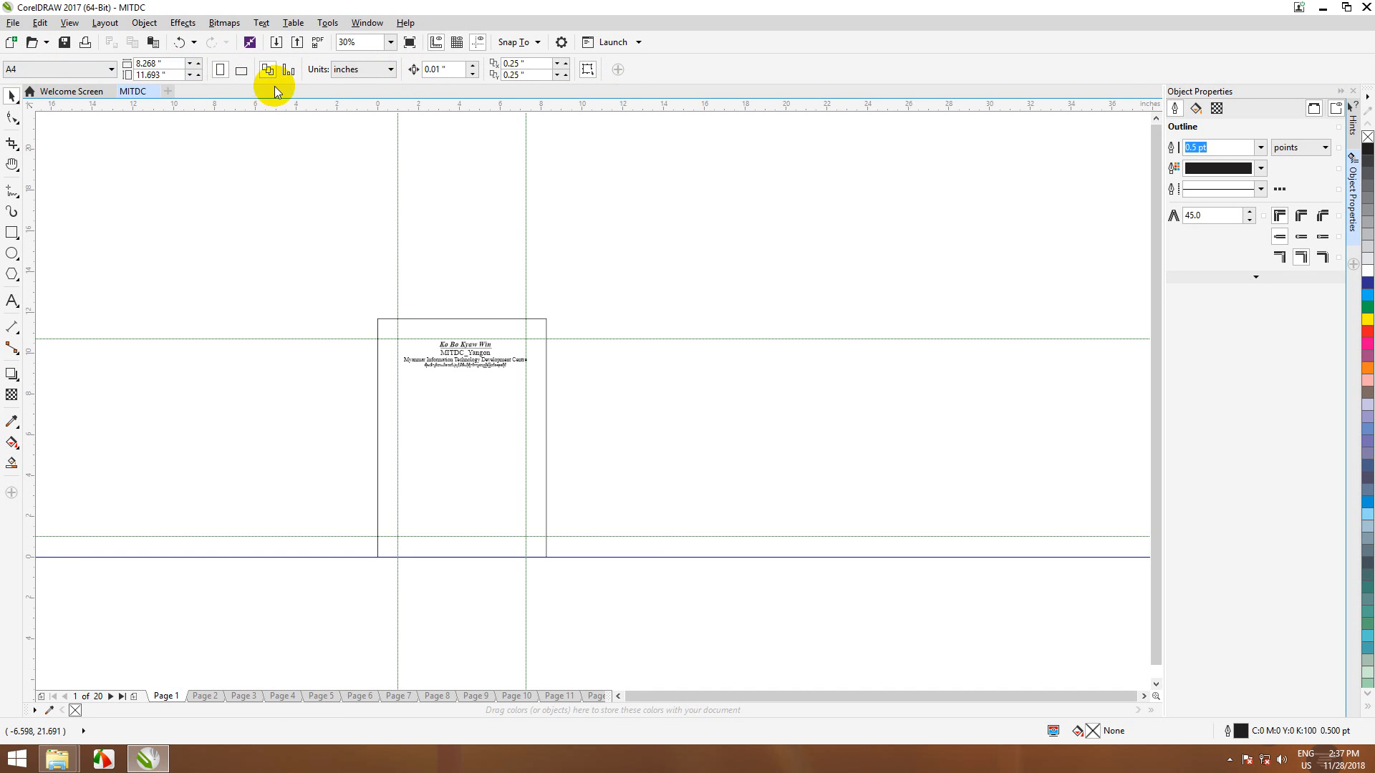
pyautogui.rightClick(100, 191)
pyautogui.moveTo(246, 216)
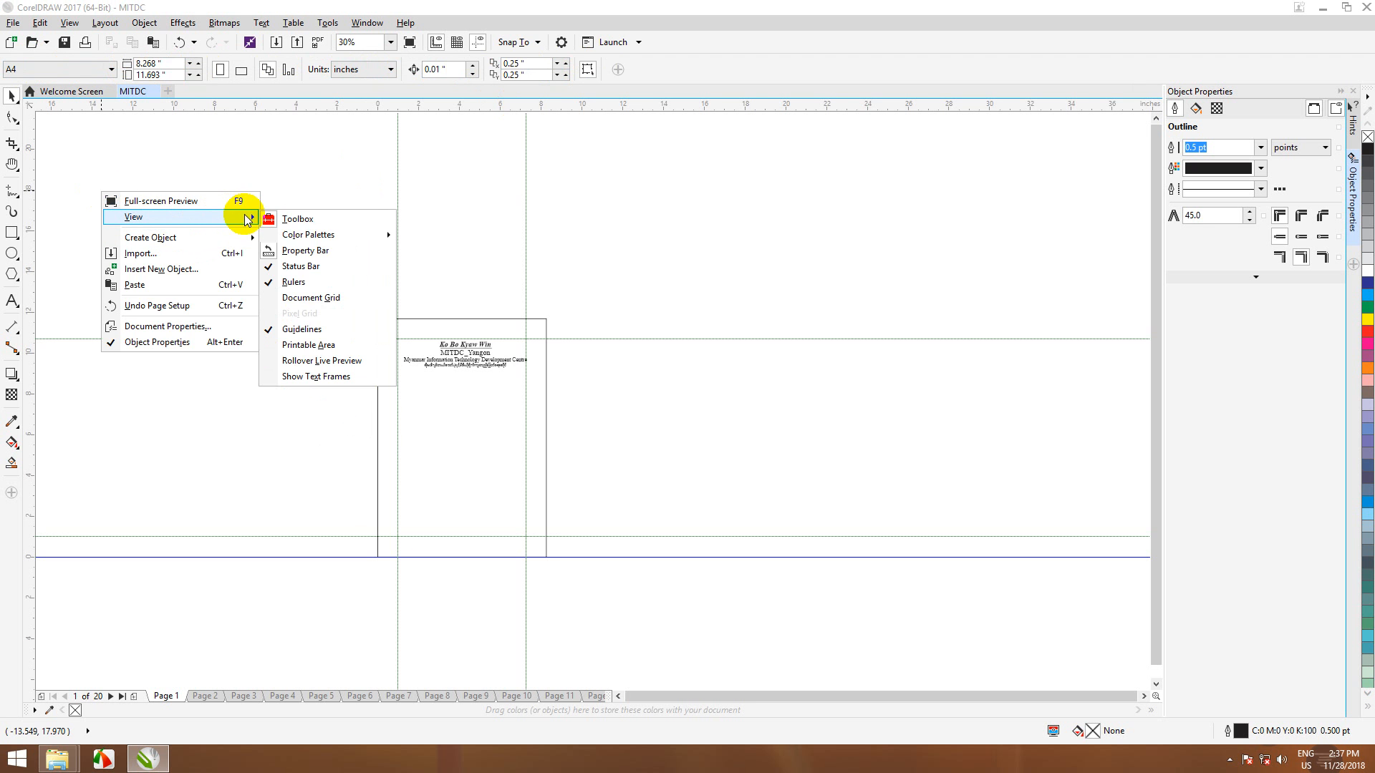
pyautogui.click(322, 252)
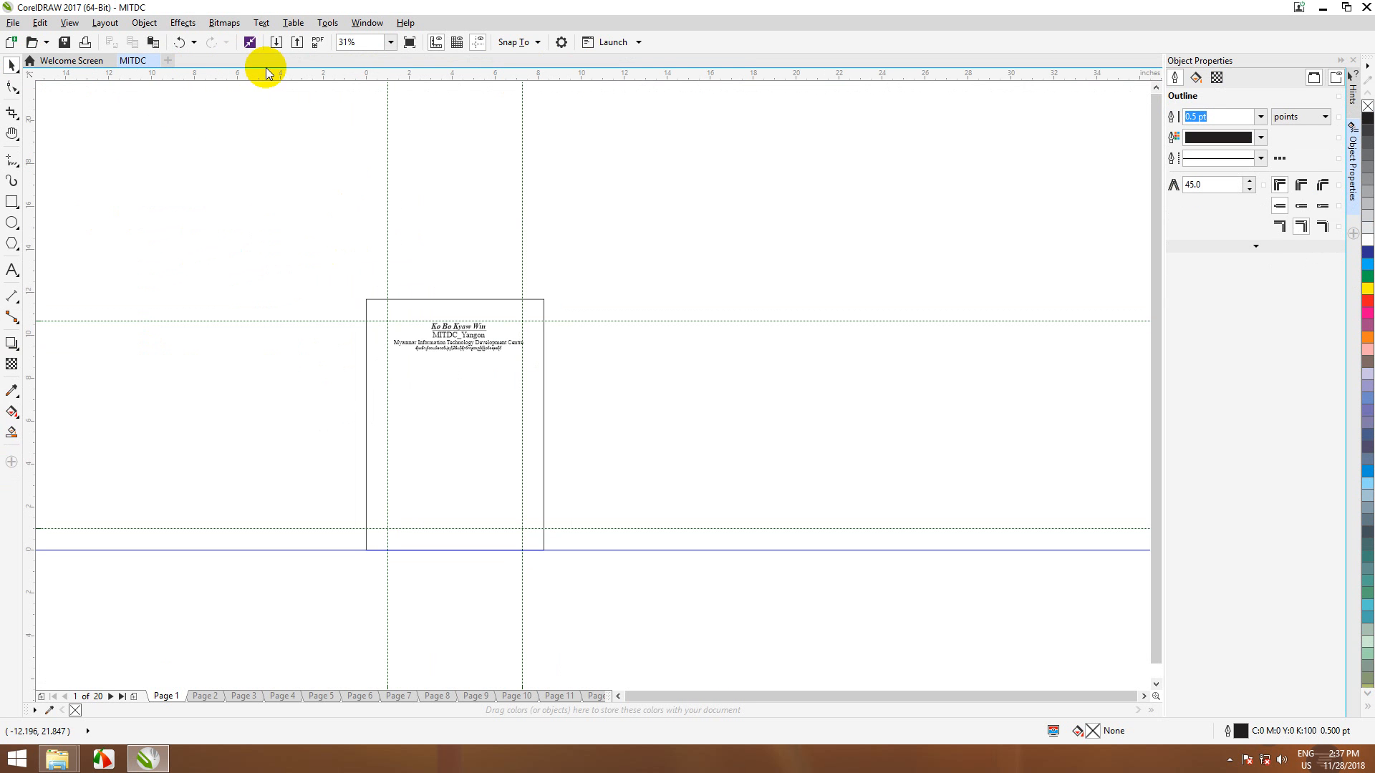
# - Turn the property bar display on and view the page more closely
pyautogui.rightClick(144, 161)
pyautogui.moveTo(277, 184)
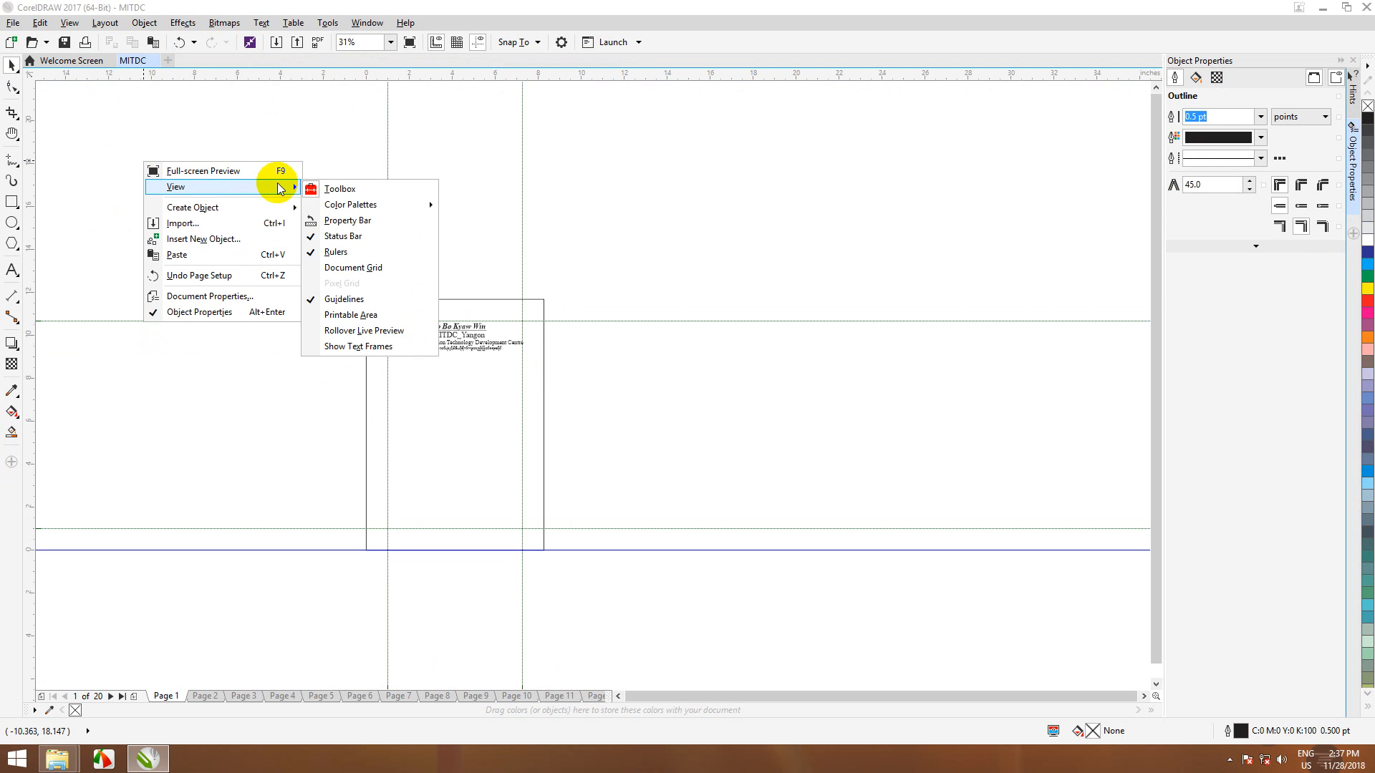
pyautogui.click(356, 221)
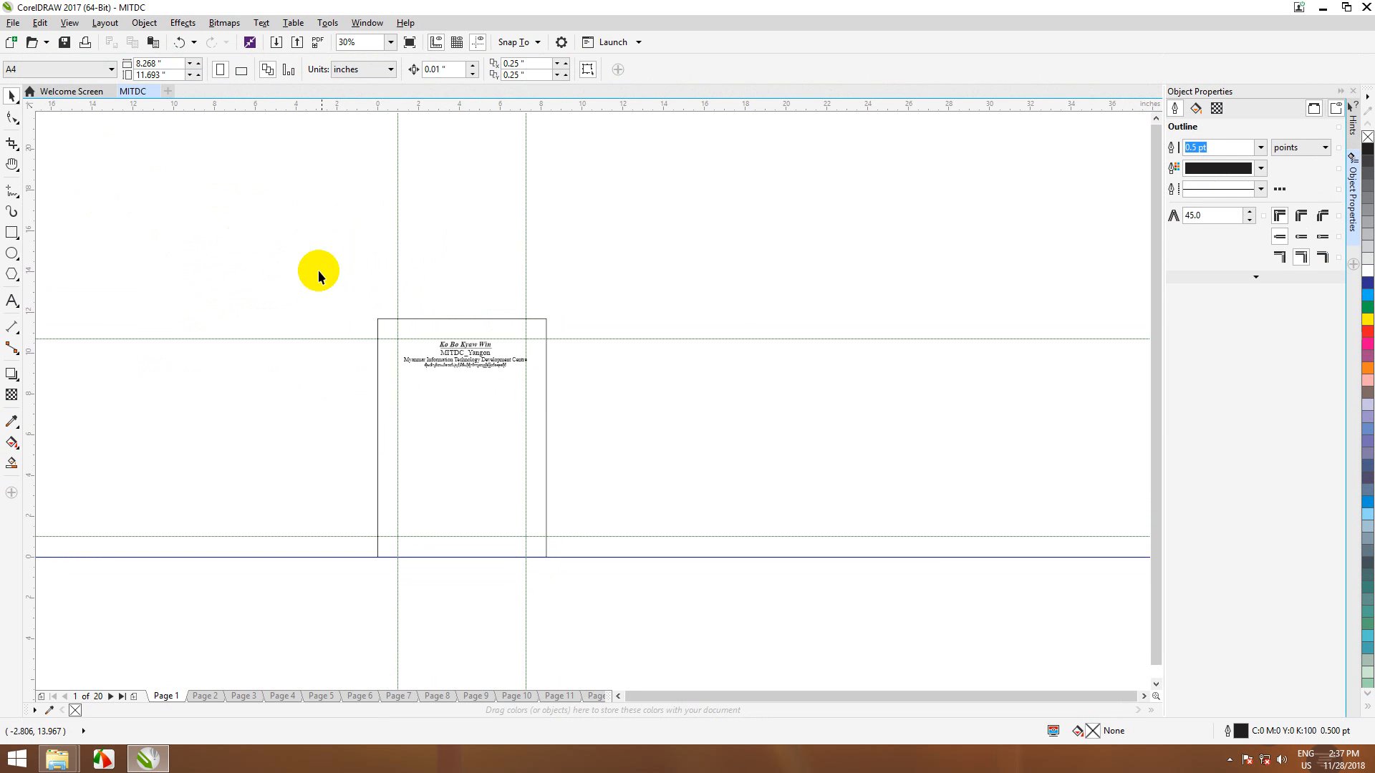
pyautogui.scroll(1, 322, 286)
pyautogui.scroll(1, 650, 621)
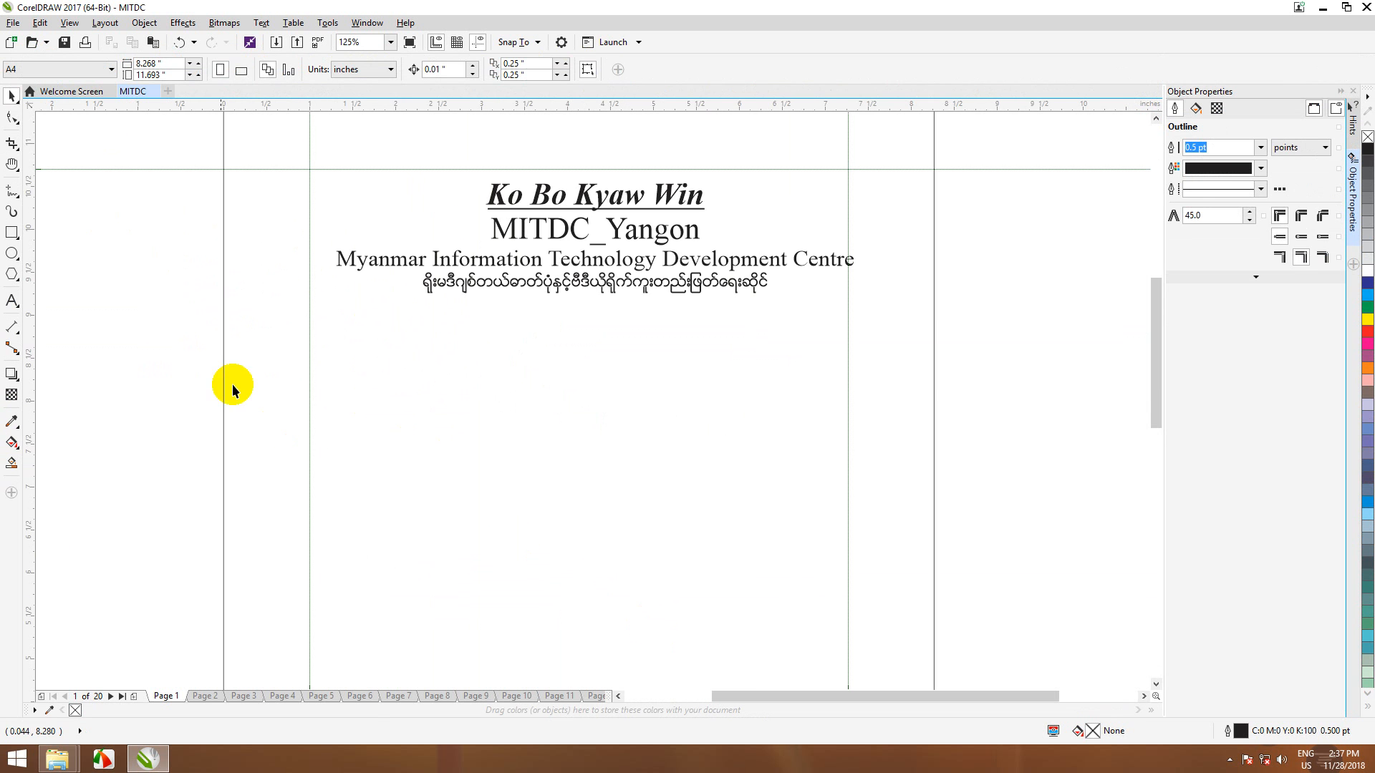
pyautogui.scroll(-1, 388, 318)
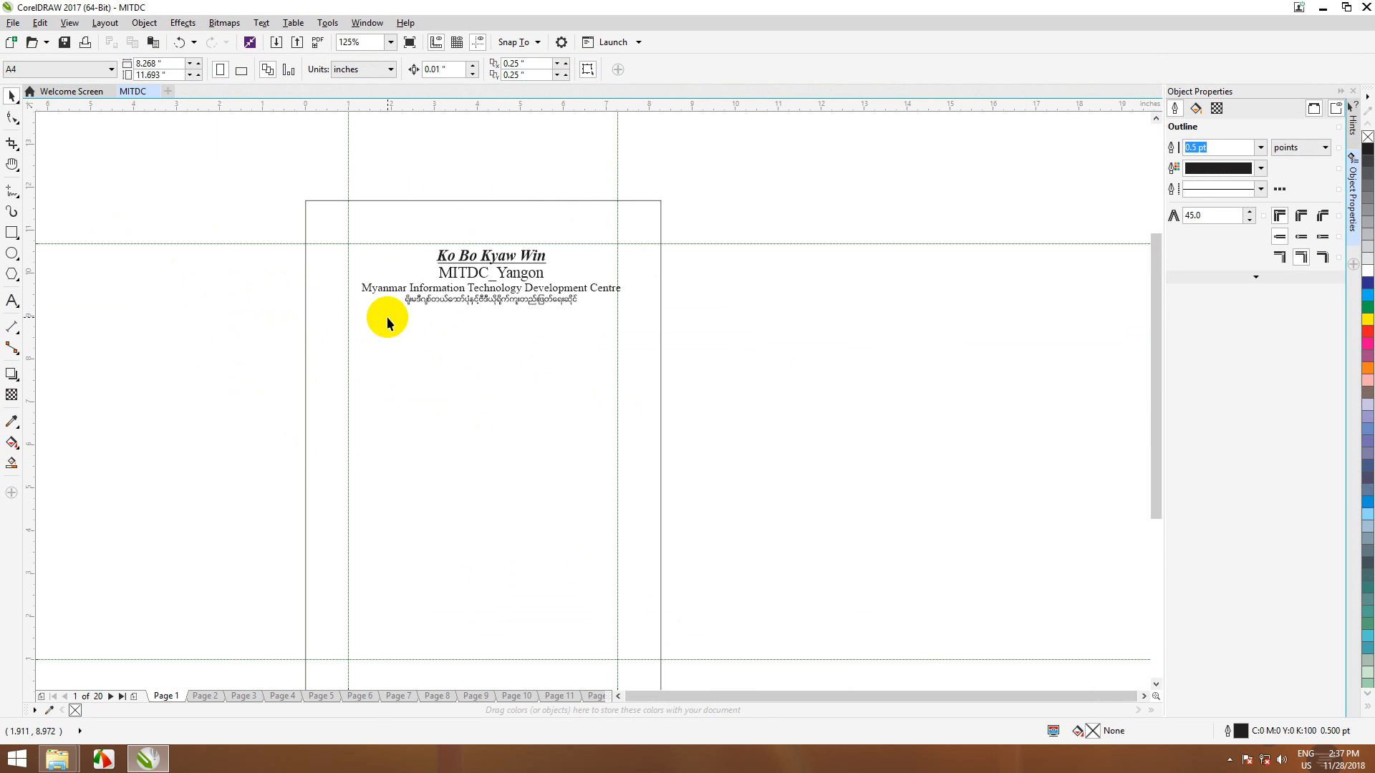
# - Hide the Document Palette and show it again
pyautogui.rightClick(145, 280)
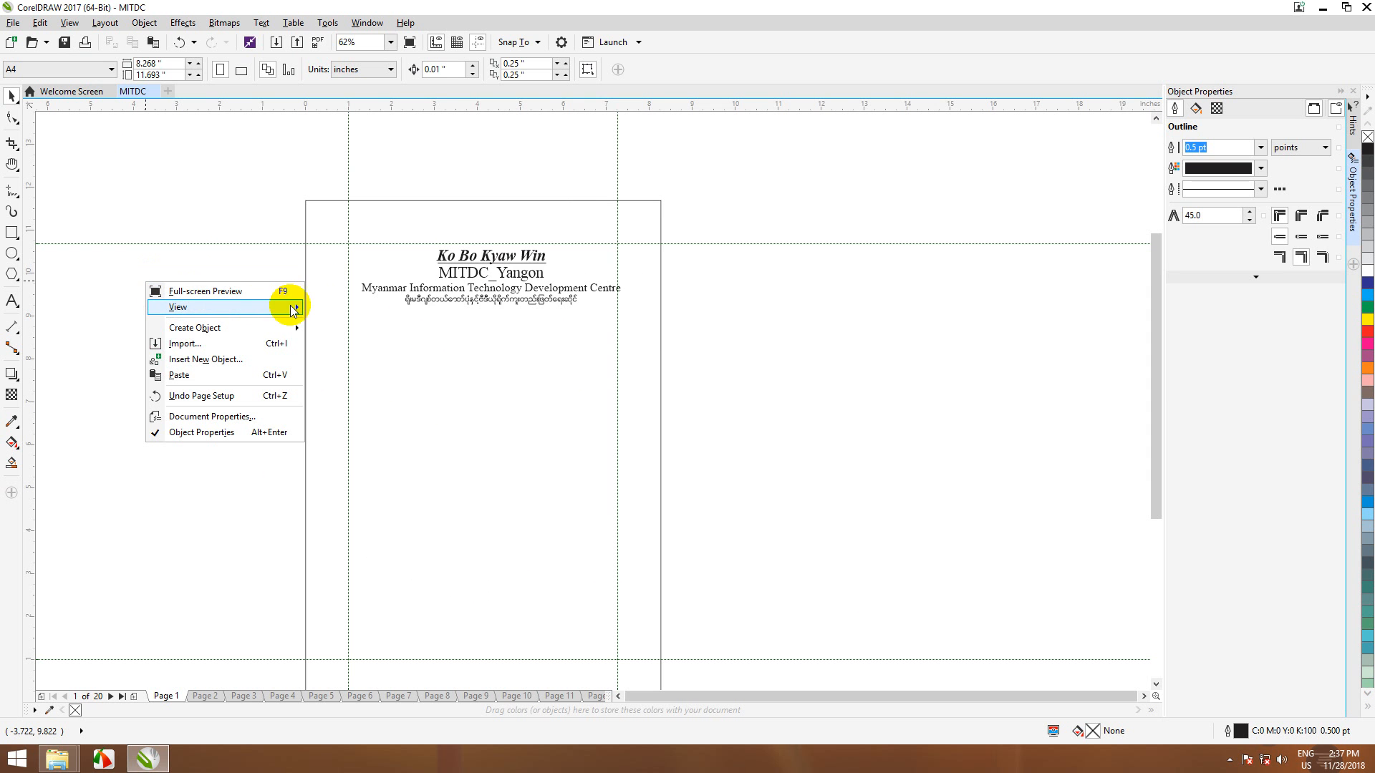
pyautogui.moveTo(285, 307)
pyautogui.moveTo(401, 324)
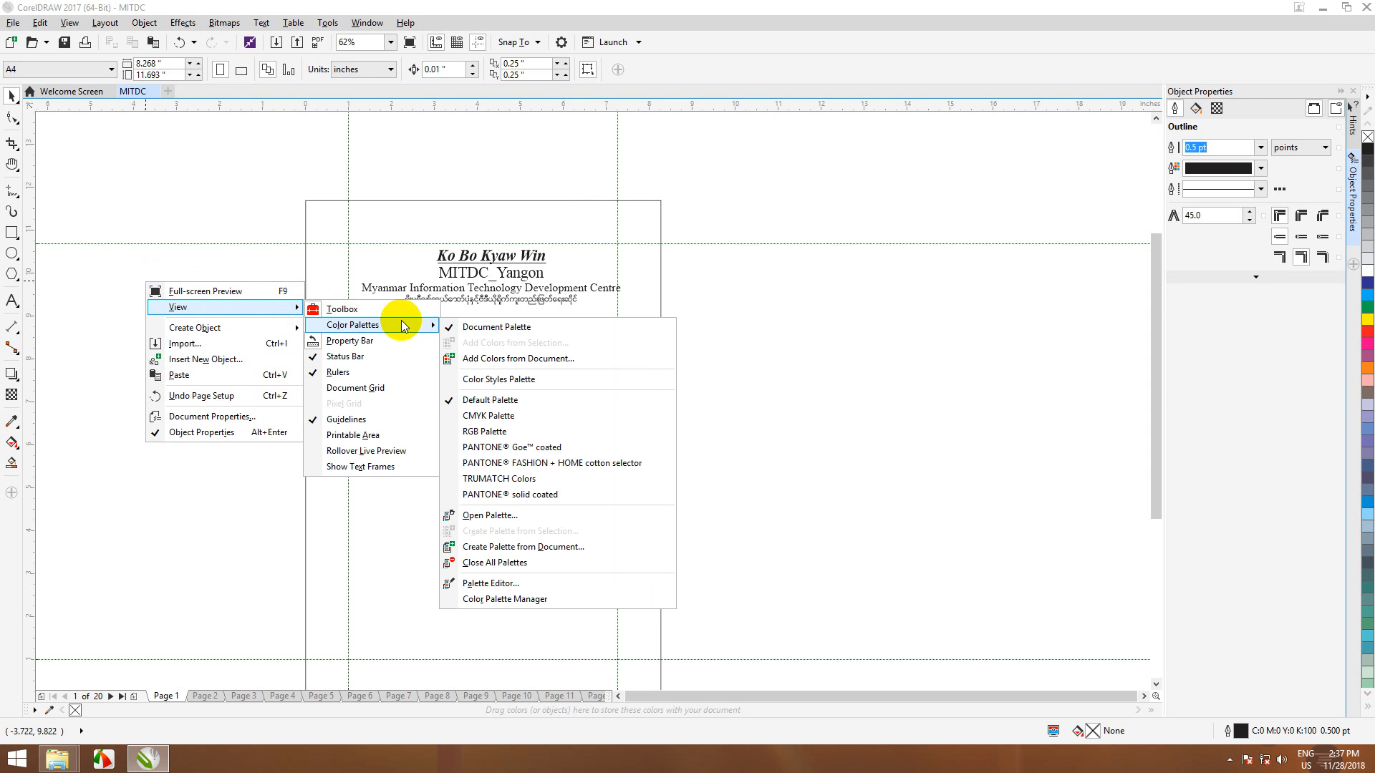
pyautogui.click(499, 327)
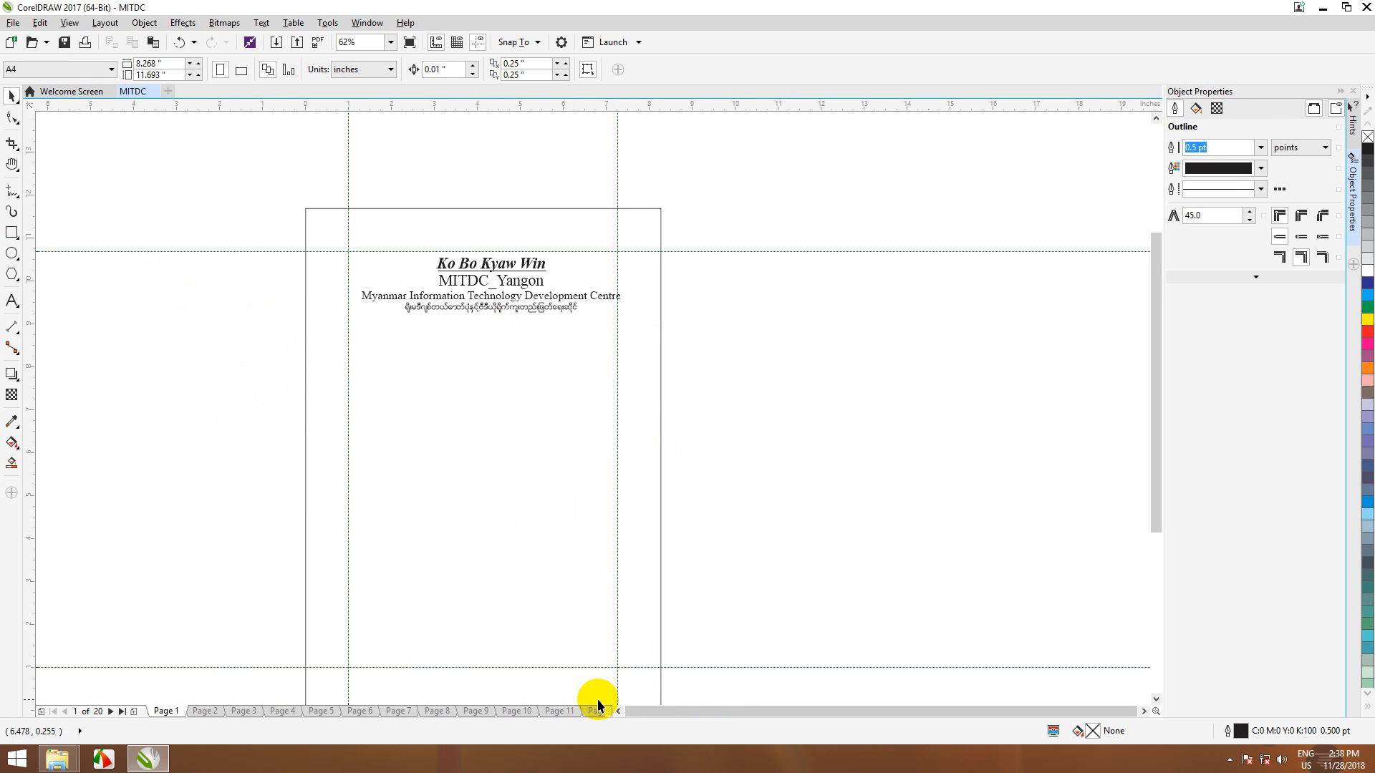
pyautogui.rightClick(157, 287)
pyautogui.moveTo(277, 312)
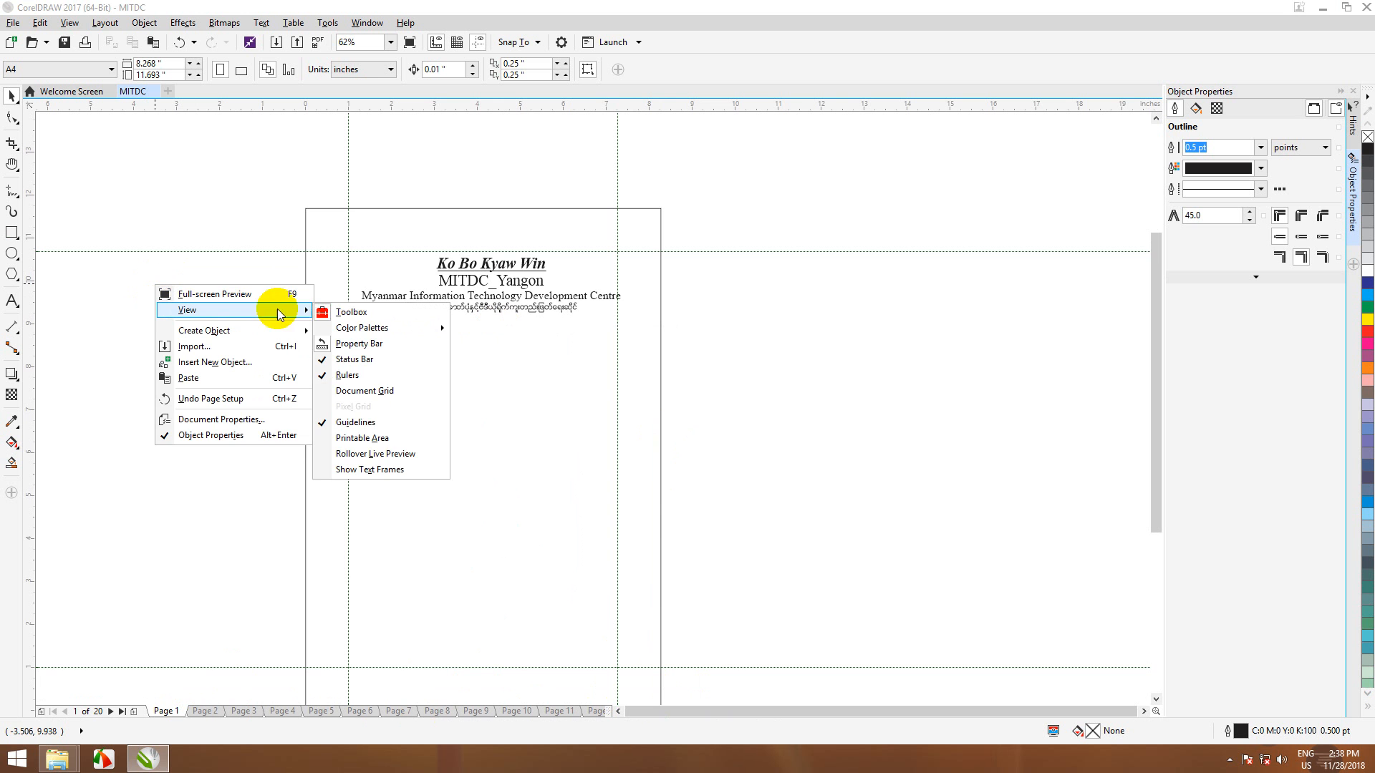
pyautogui.moveTo(394, 328)
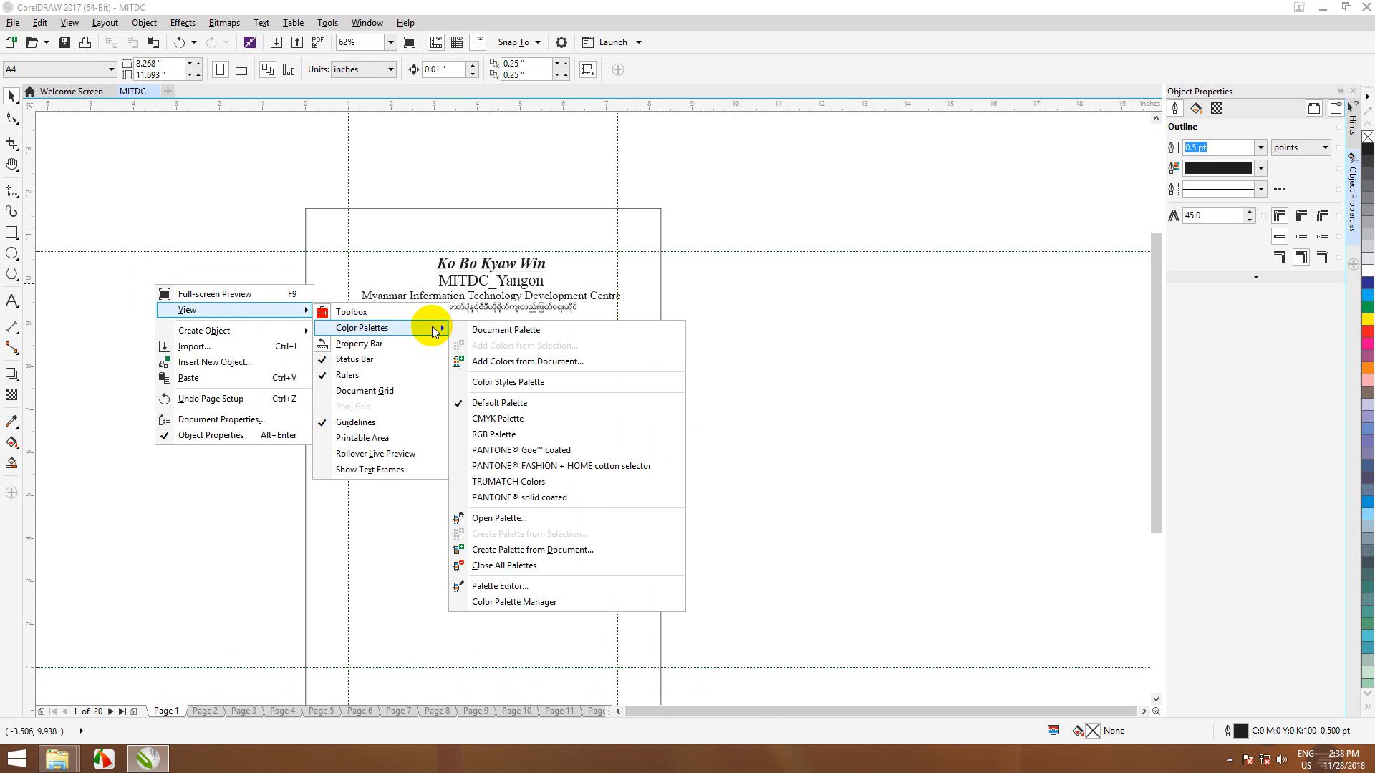
pyautogui.click(486, 327)
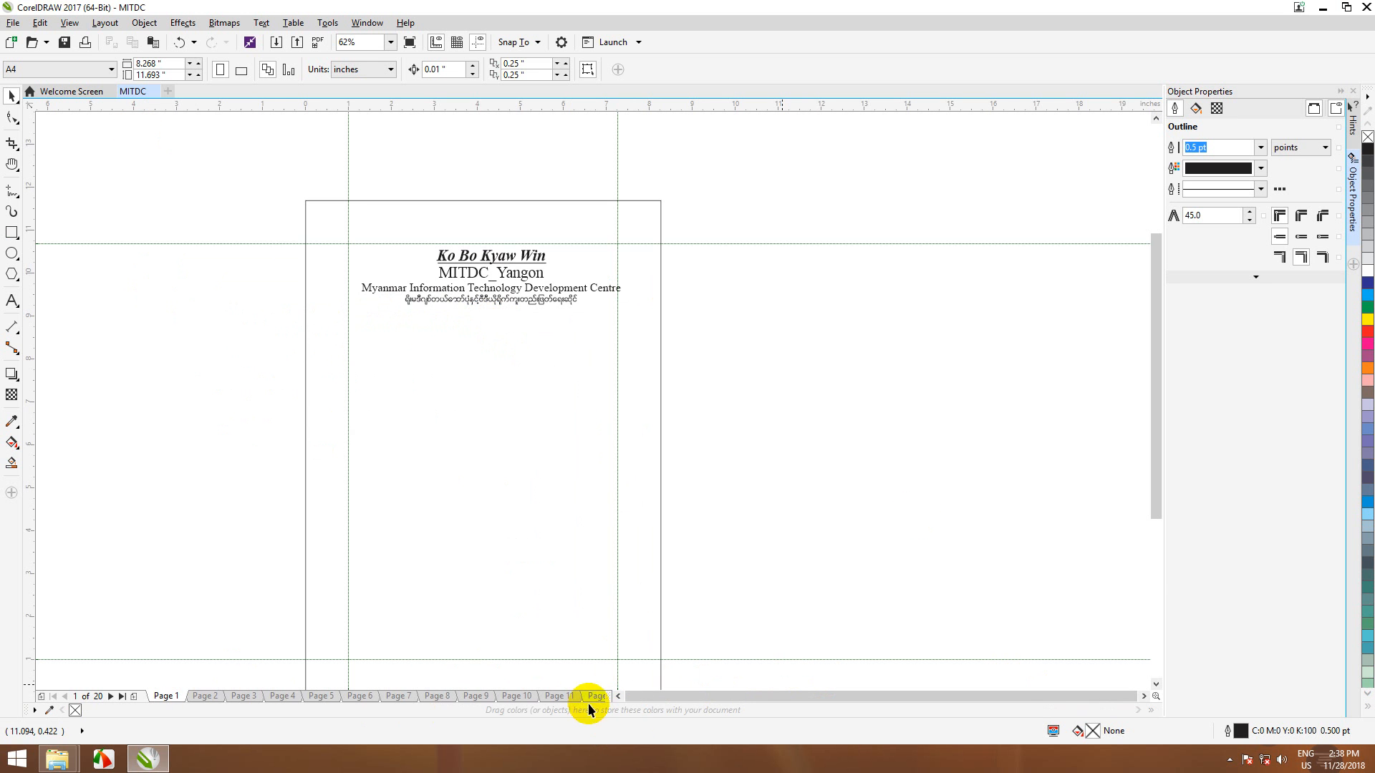
# - Hide the toolbox and show it again
pyautogui.rightClick(120, 256)
pyautogui.moveTo(218, 281)
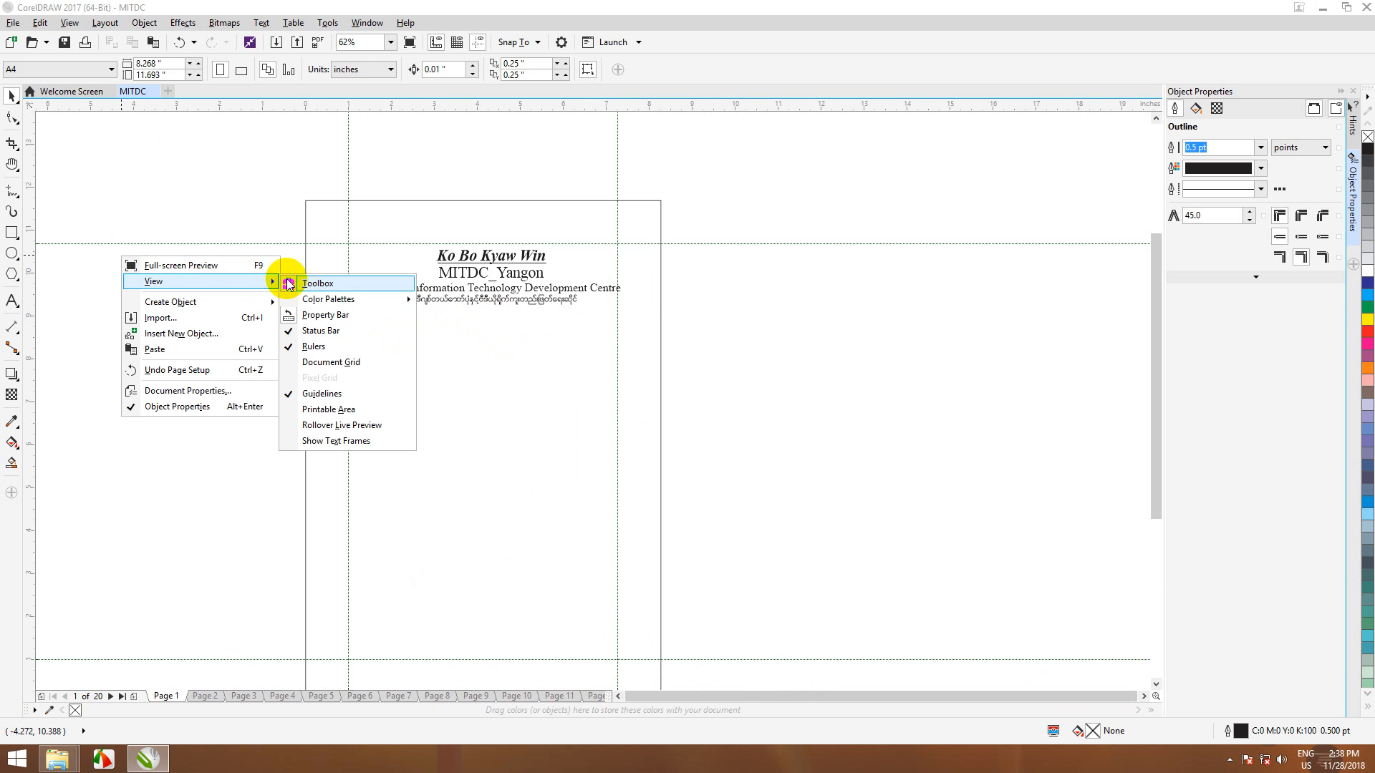
pyautogui.click(337, 282)
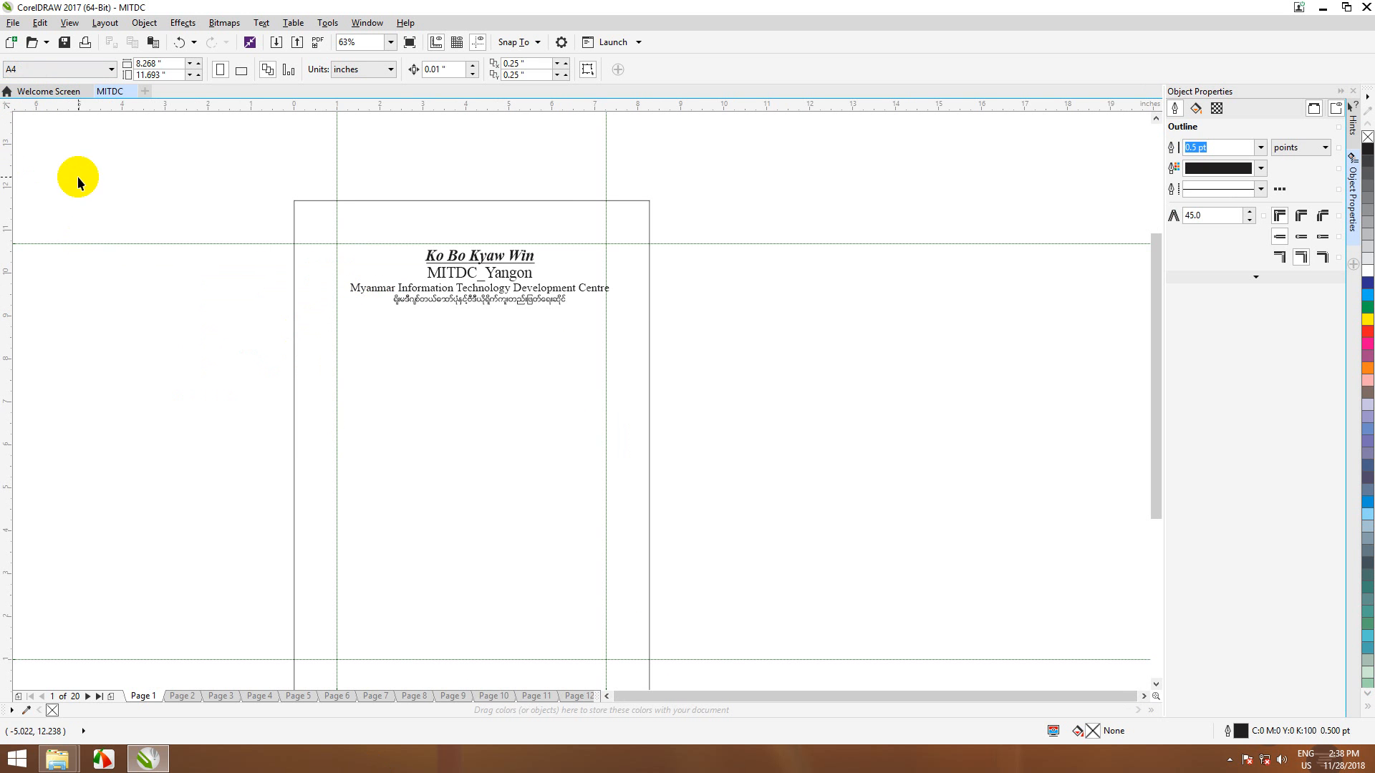
pyautogui.rightClick(66, 159)
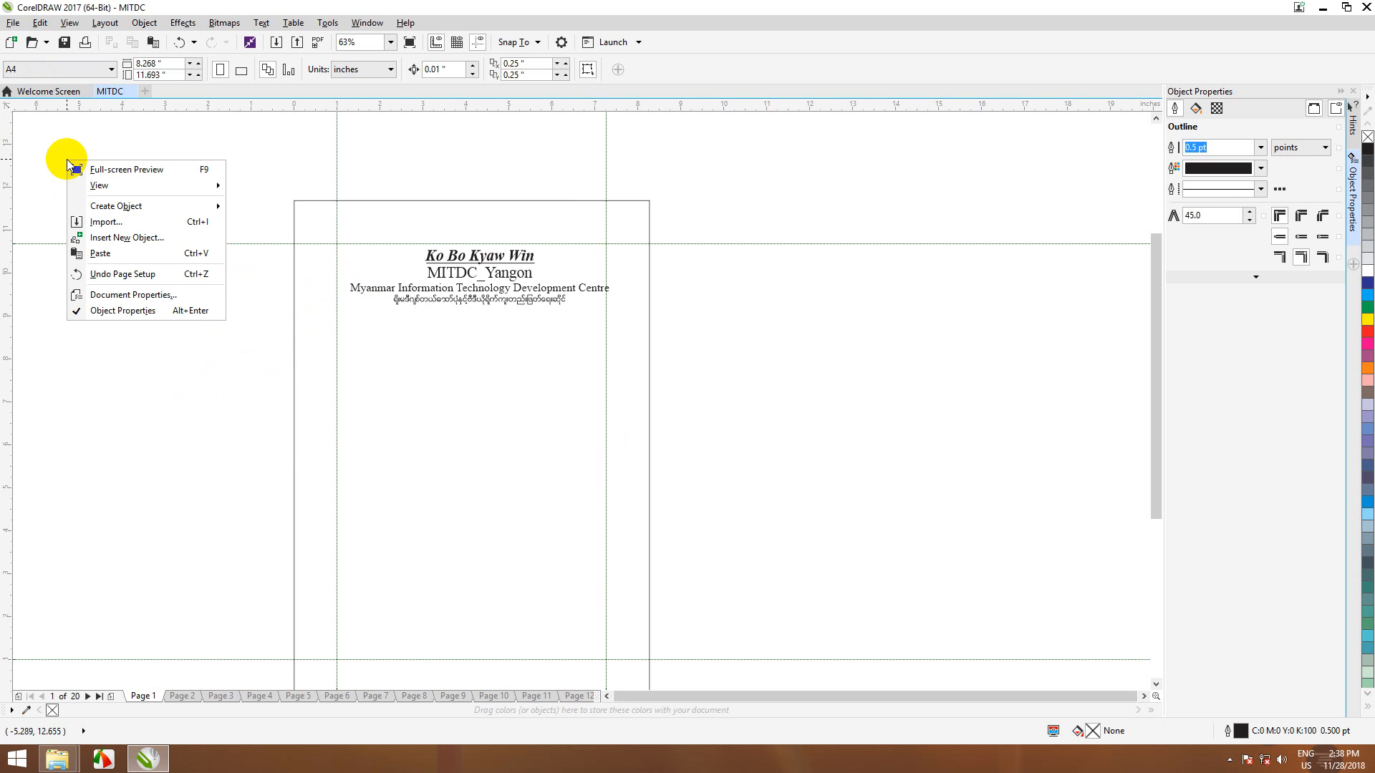
pyautogui.moveTo(169, 184)
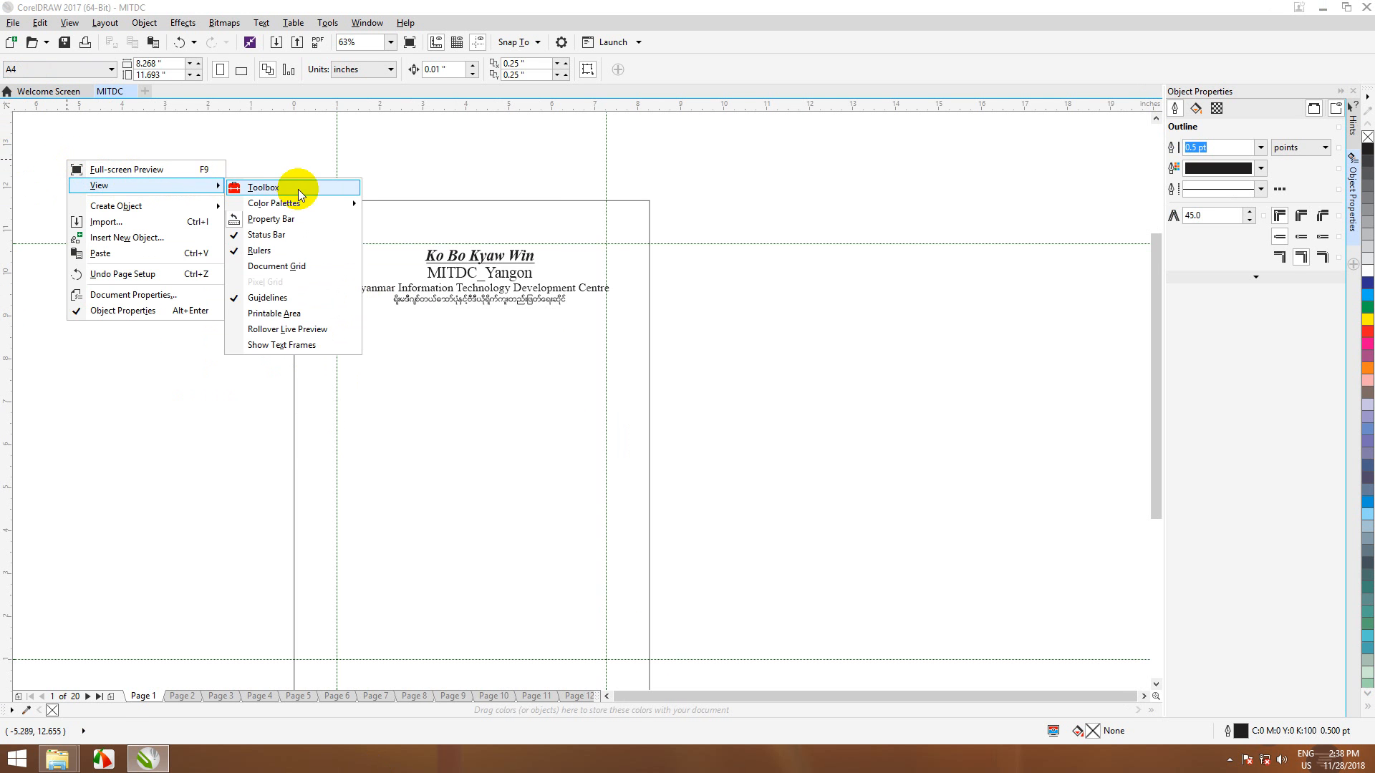
pyautogui.click(296, 187)
# - Turn on snapping to guidelines and turn it off again
pyautogui.click(69, 23)
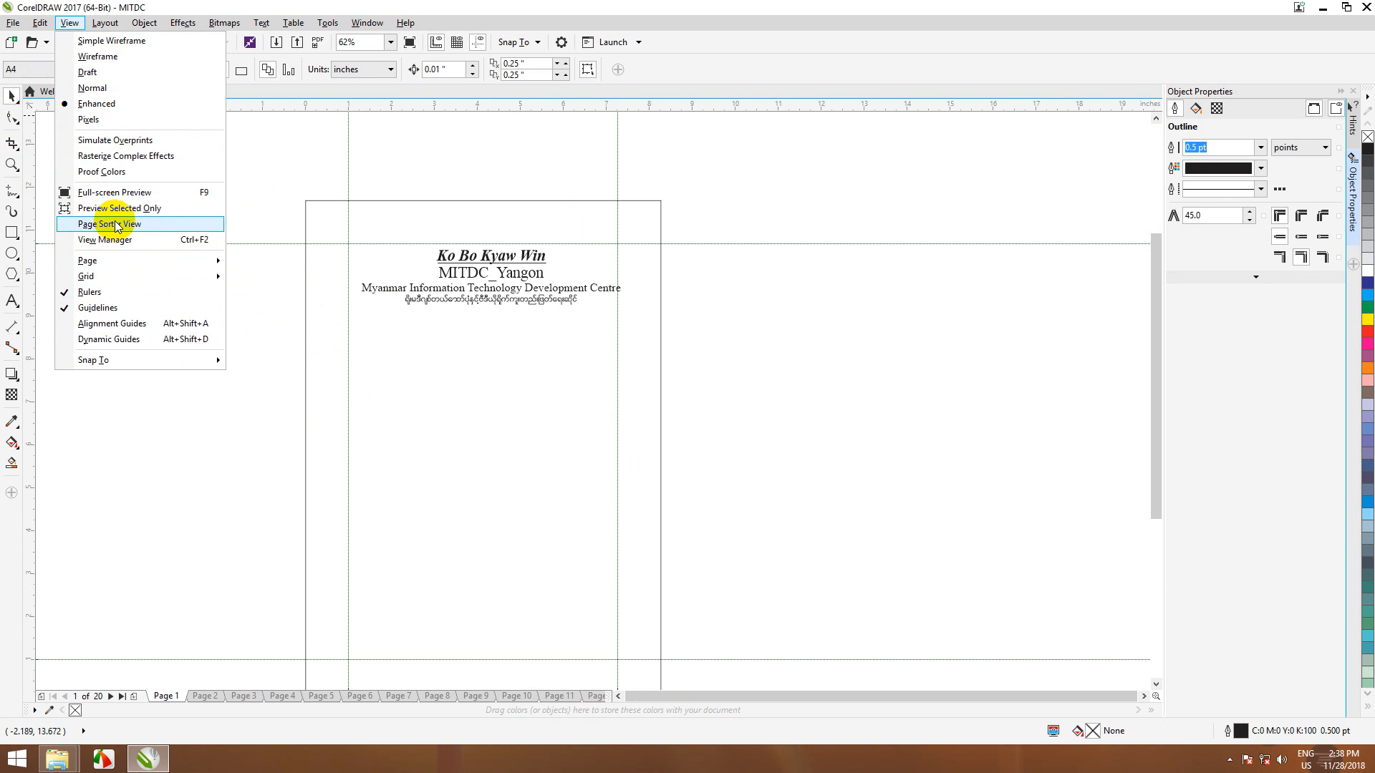
pyautogui.moveTo(123, 360)
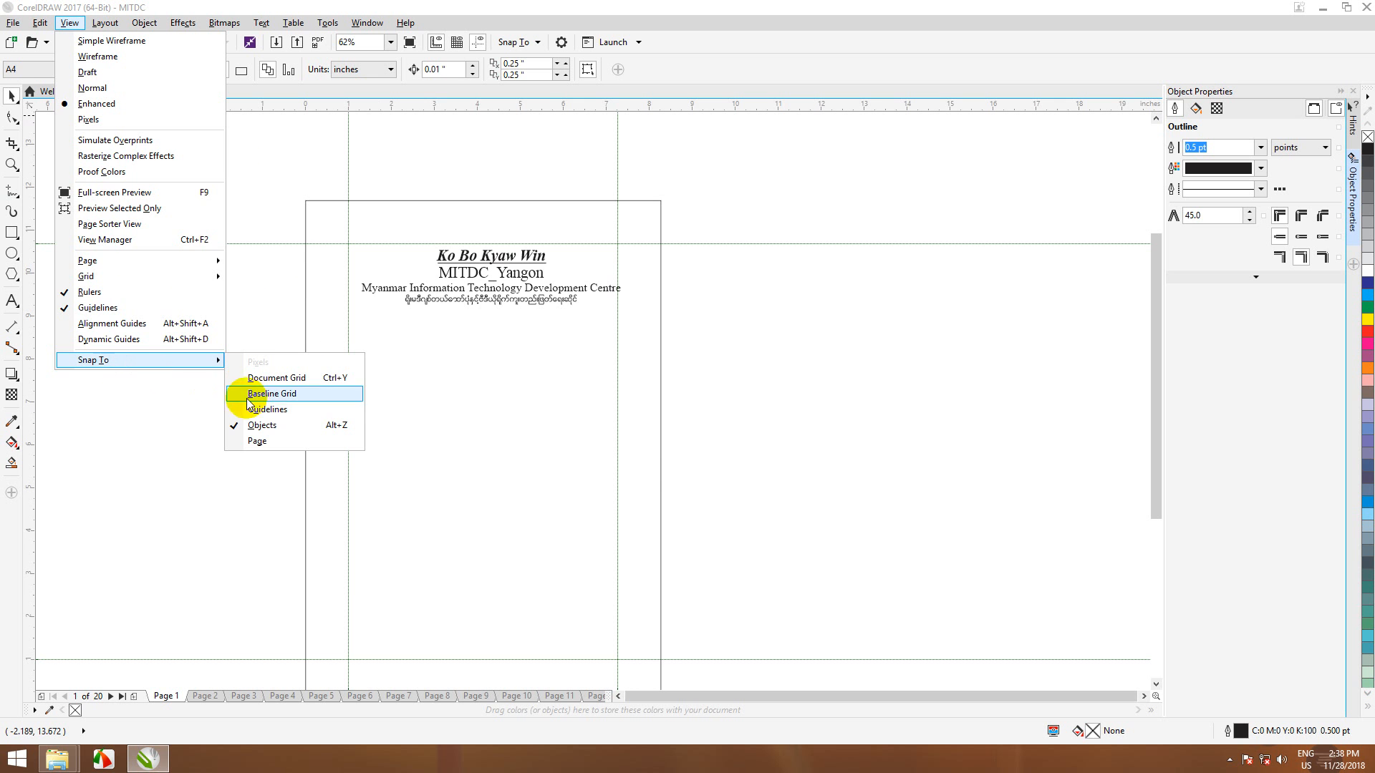
pyautogui.click(287, 411)
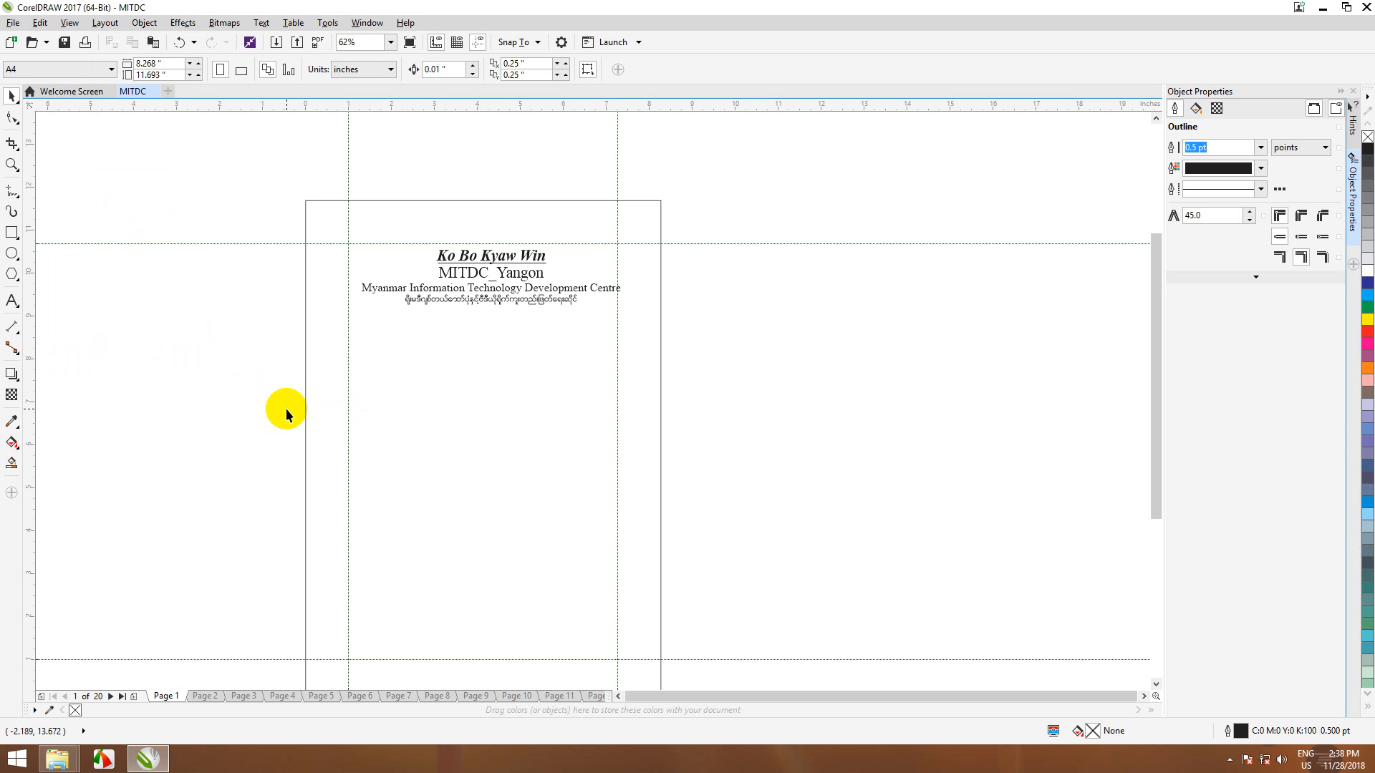
pyautogui.click(69, 22)
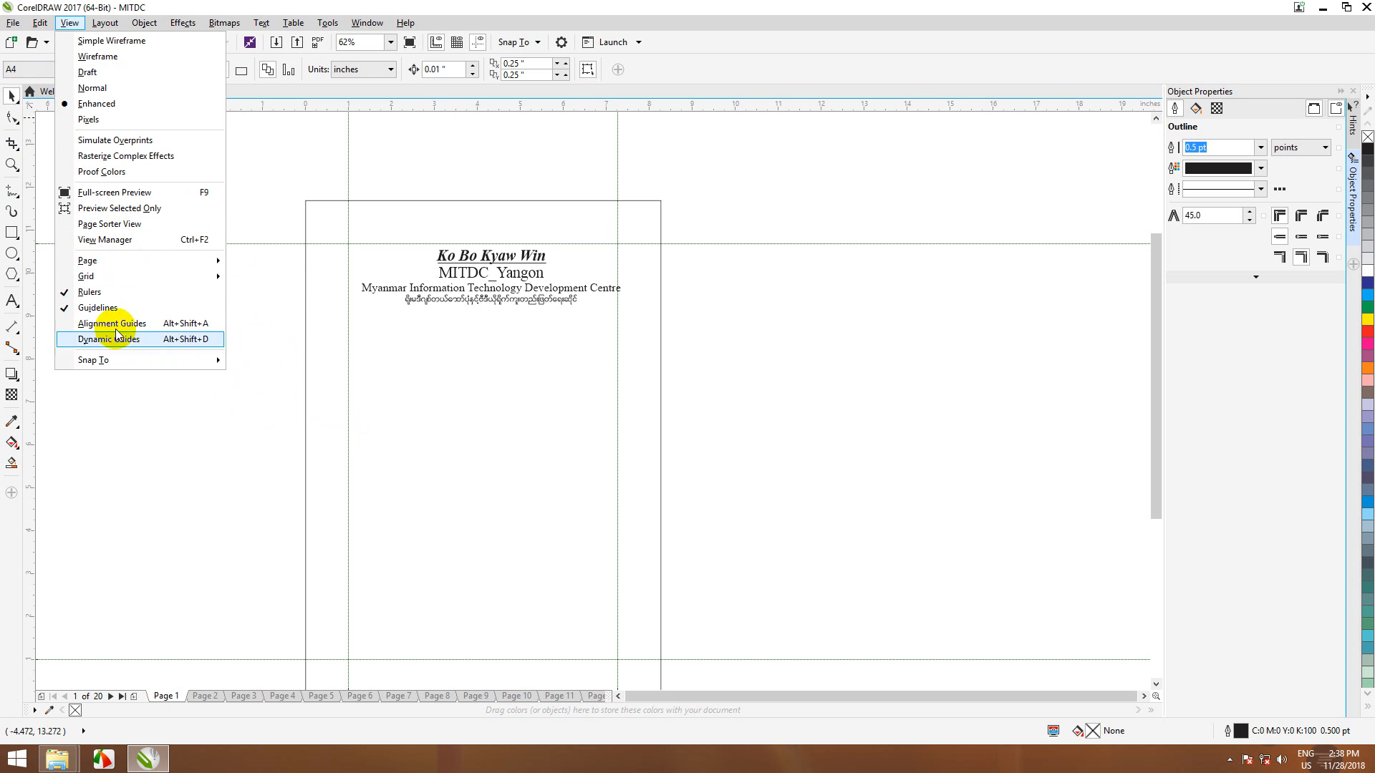
pyautogui.moveTo(158, 360)
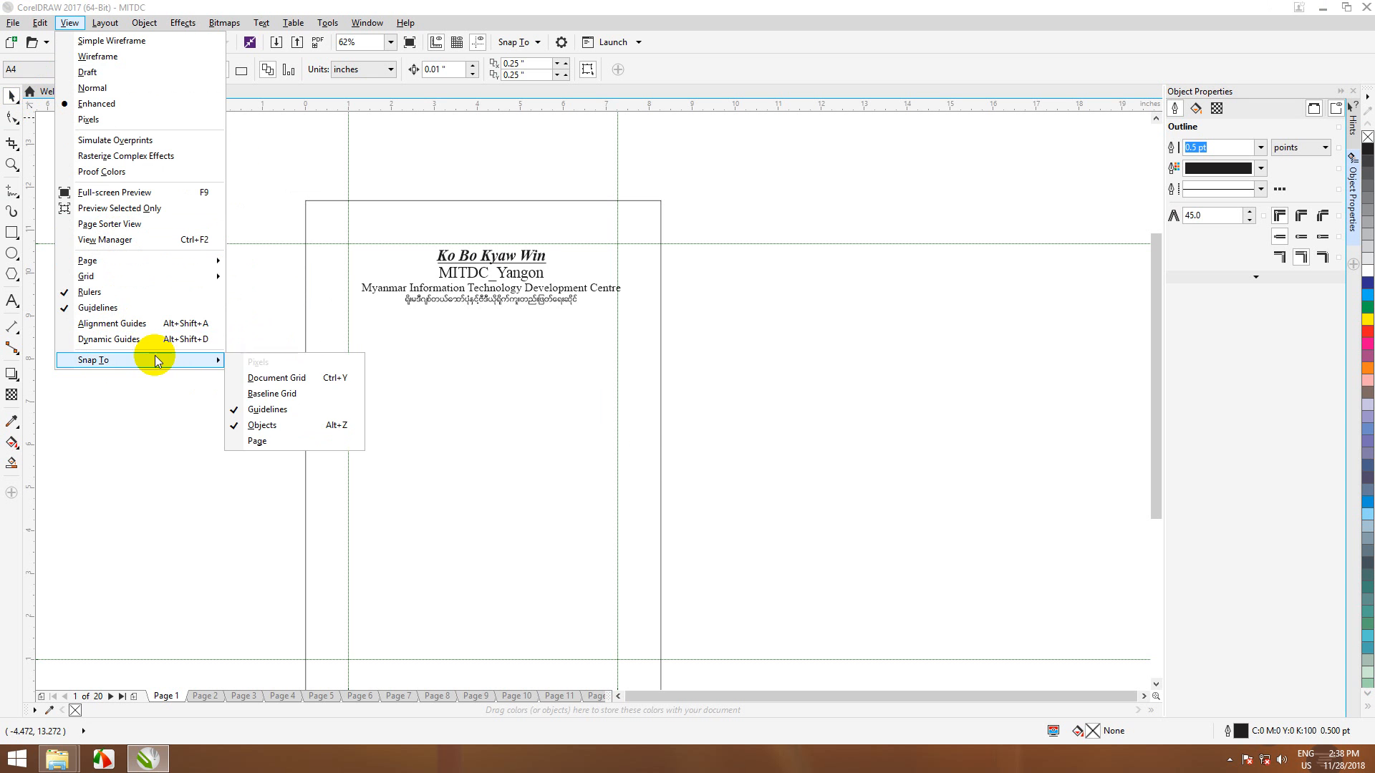
pyautogui.click(242, 408)
# - Hide the toolbox once more and restore its display
pyautogui.rightClick(115, 234)
pyautogui.moveTo(255, 258)
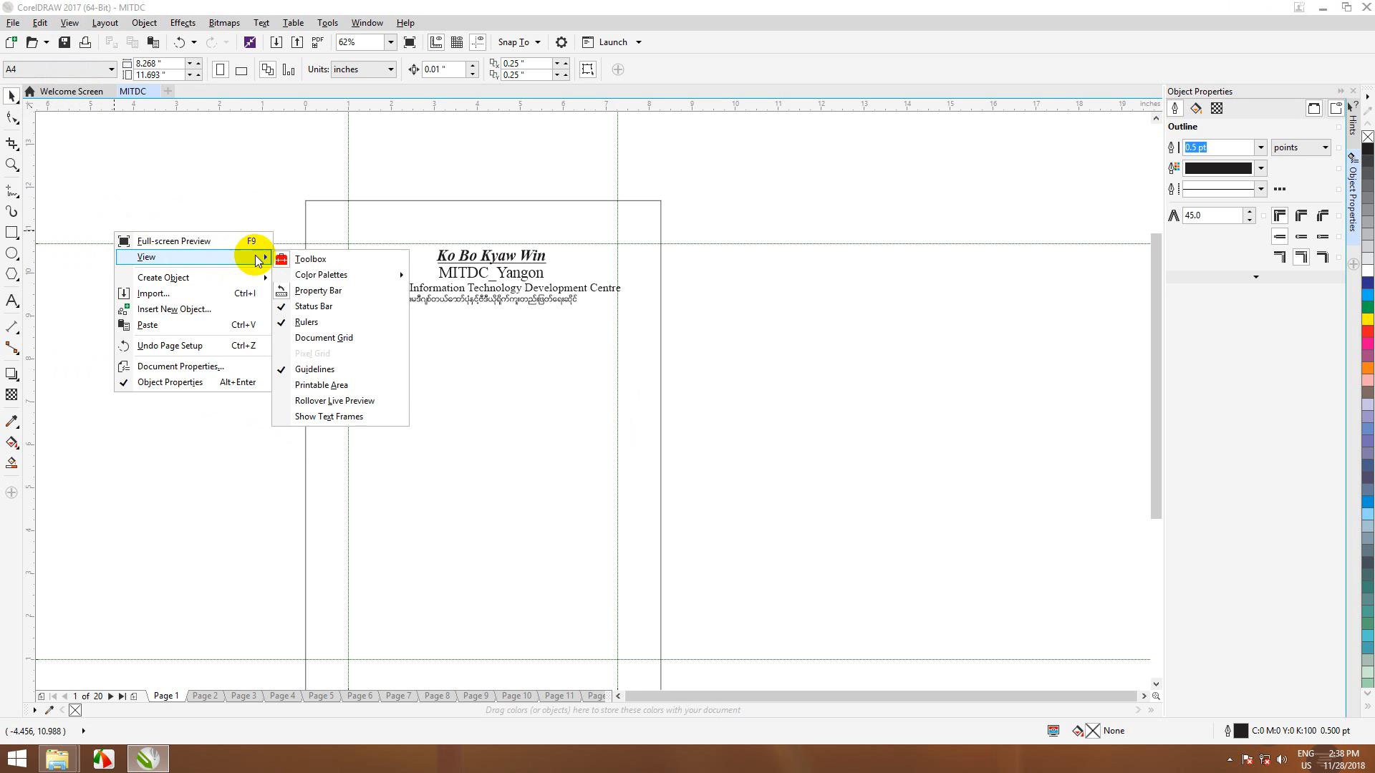
pyautogui.click(320, 260)
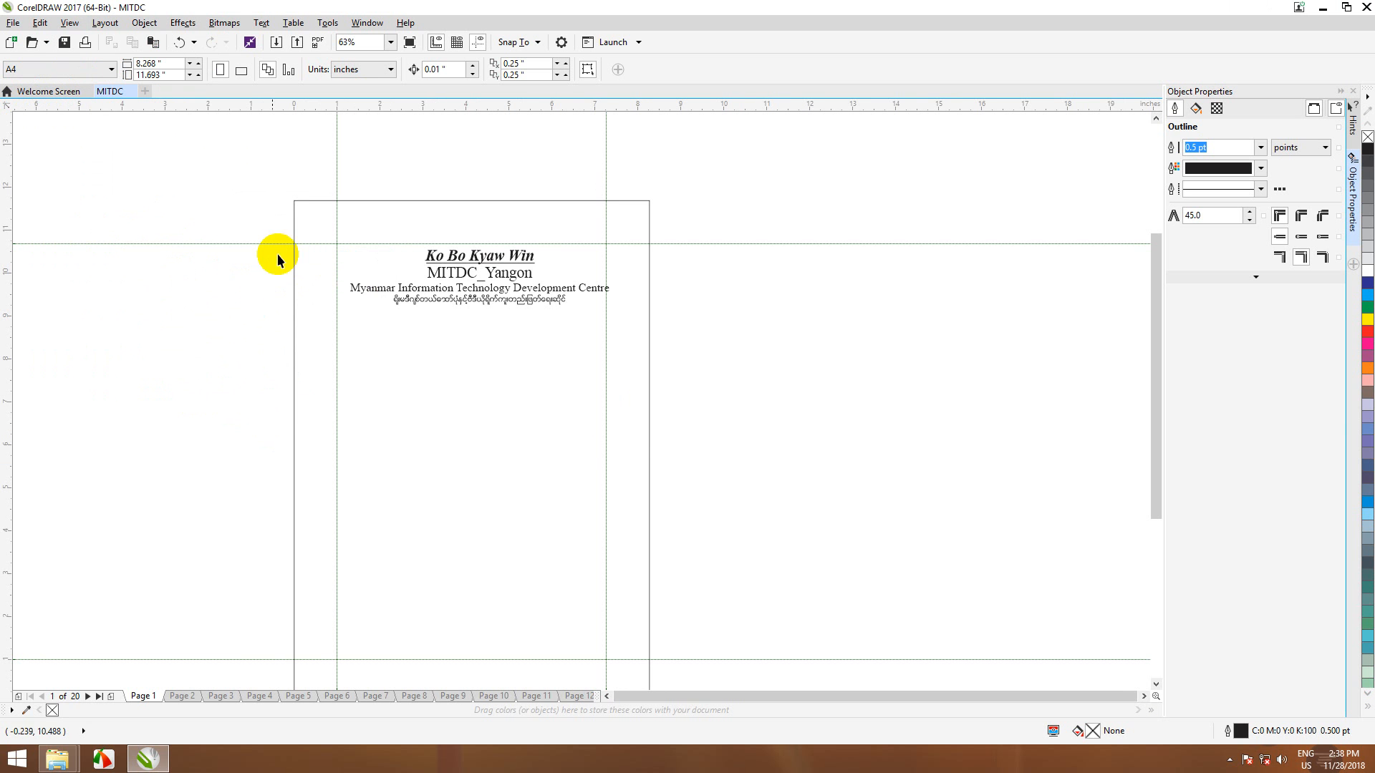
pyautogui.rightClick(91, 198)
pyautogui.moveTo(230, 224)
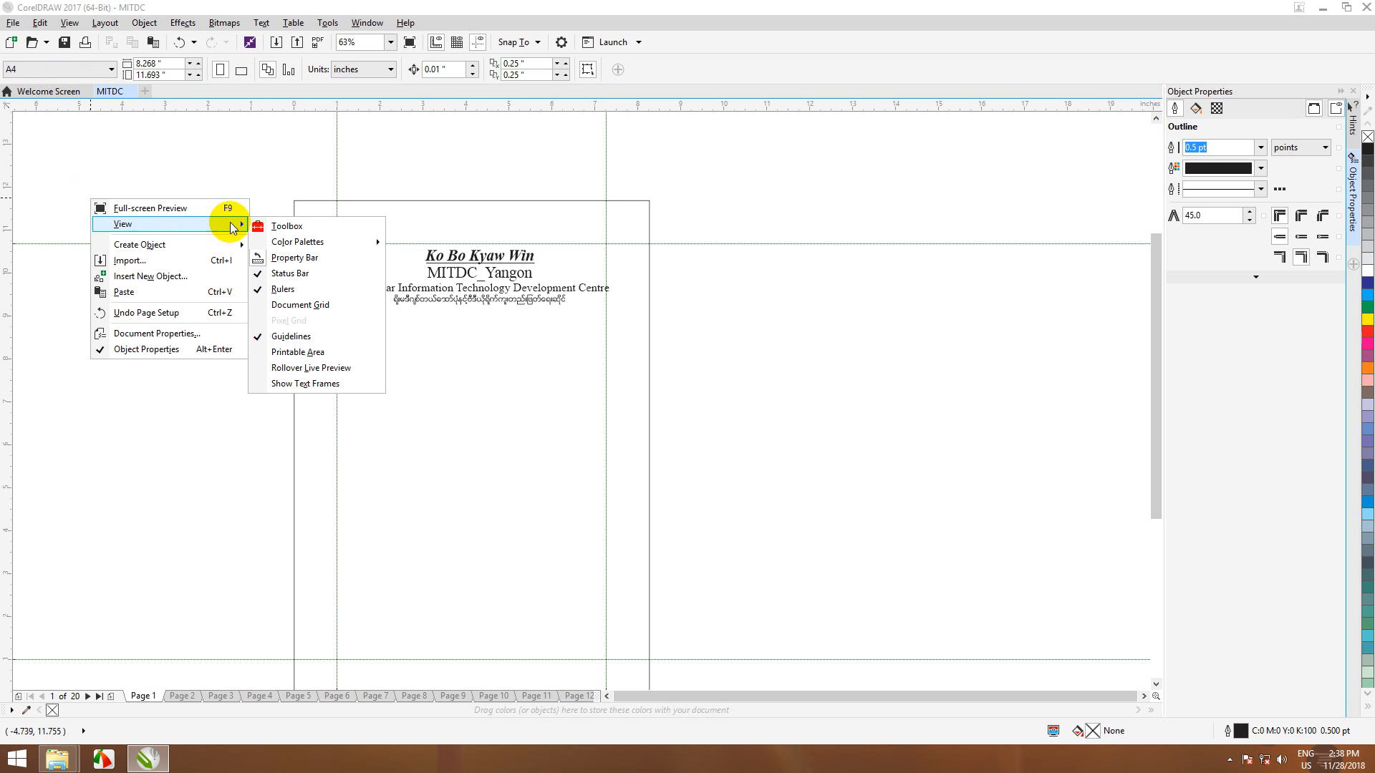
pyautogui.click(272, 226)
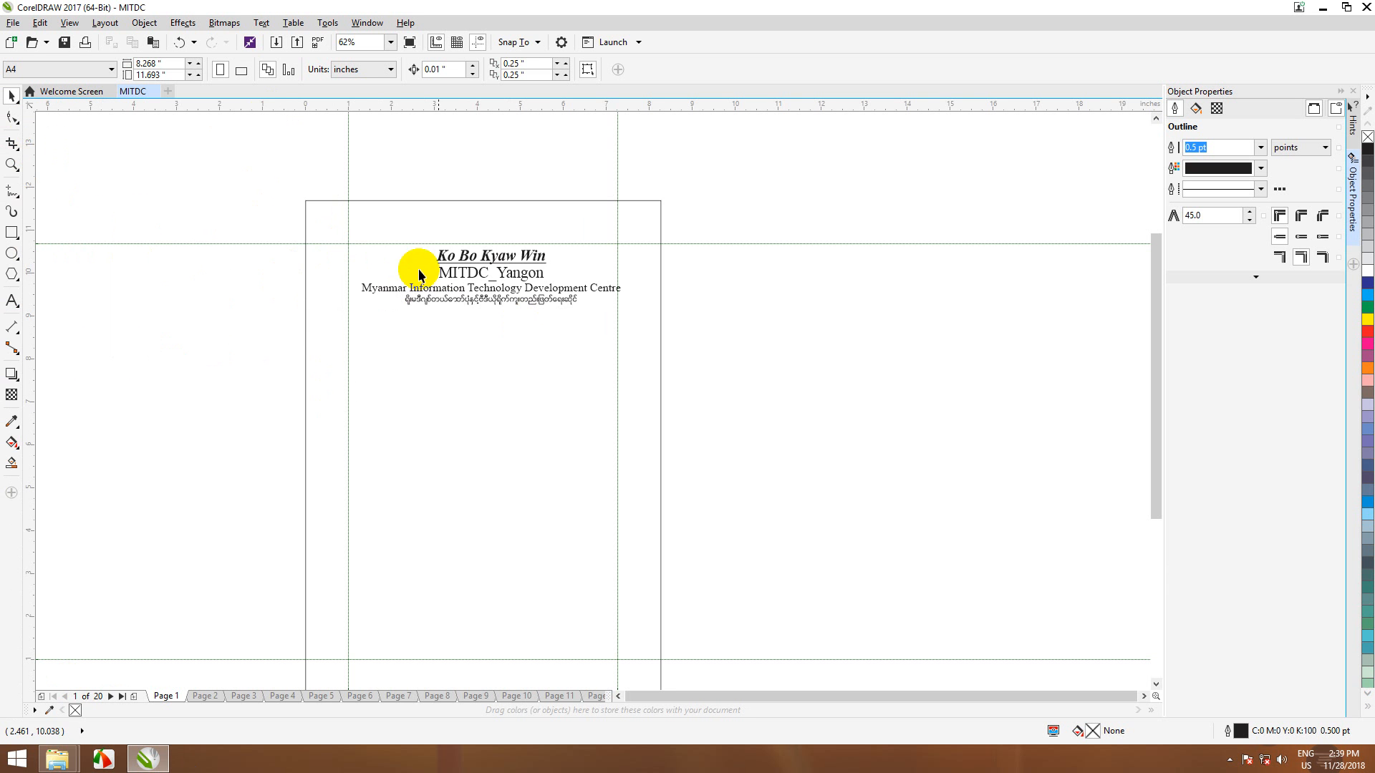
# - Change the page size from the A4 preset to A3
pyautogui.scroll(-1, 458, 320)
pyautogui.scroll(1, 459, 321)
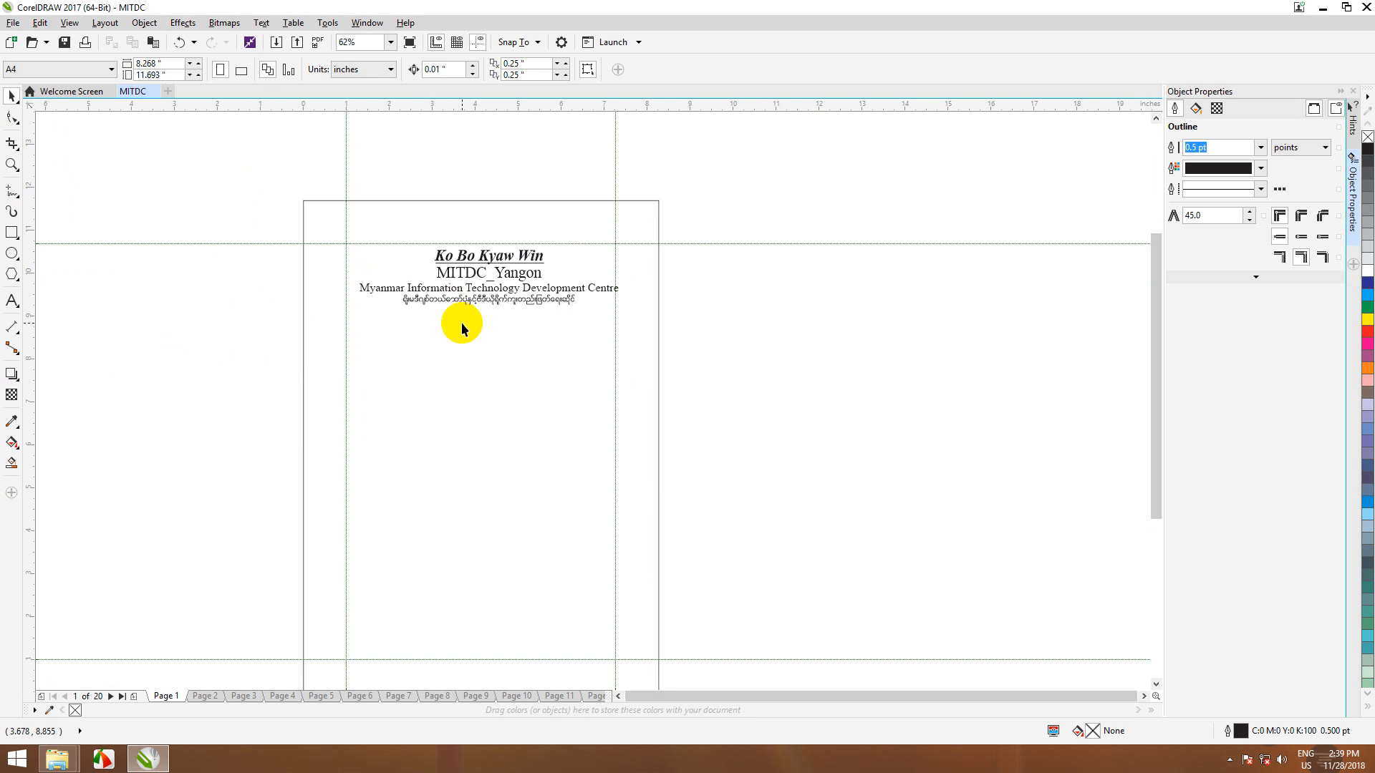
pyautogui.scroll(-1, 462, 324)
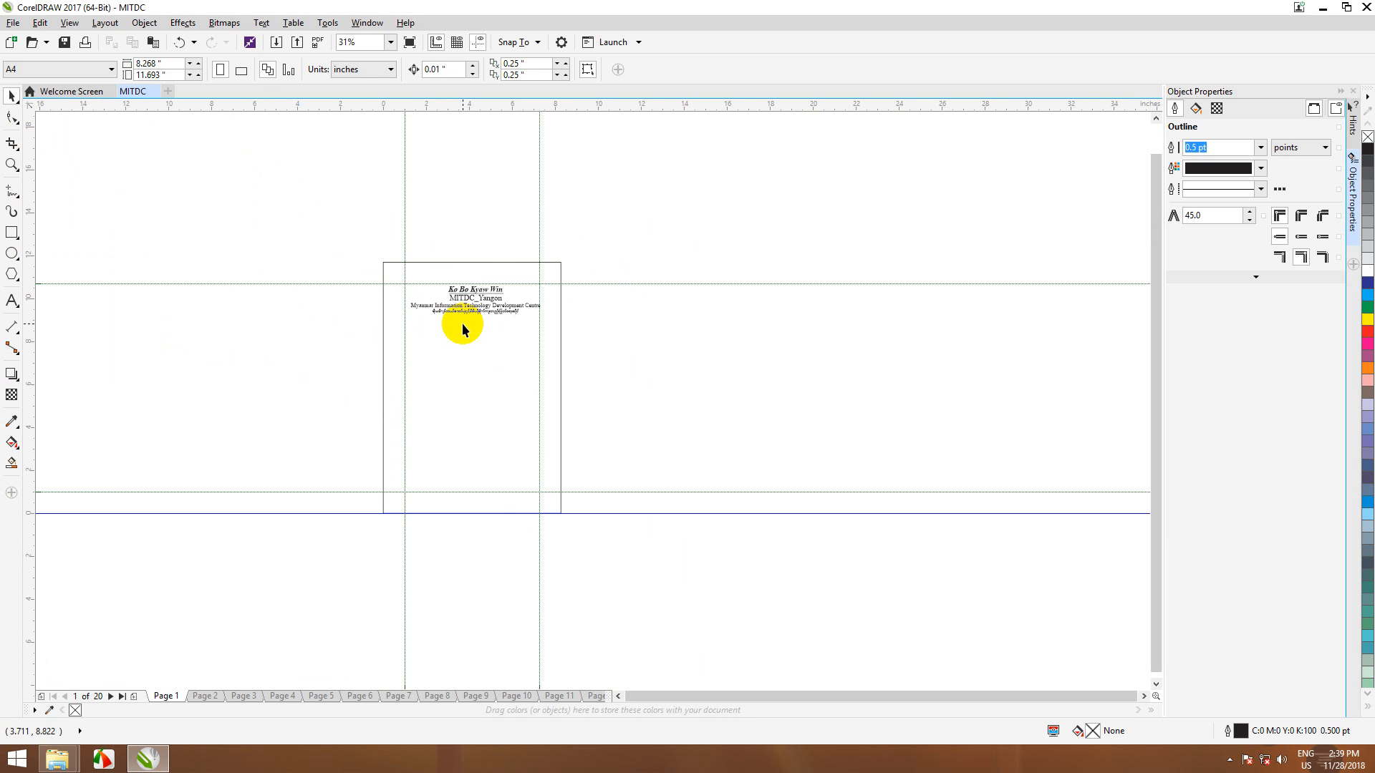
pyautogui.click(108, 69)
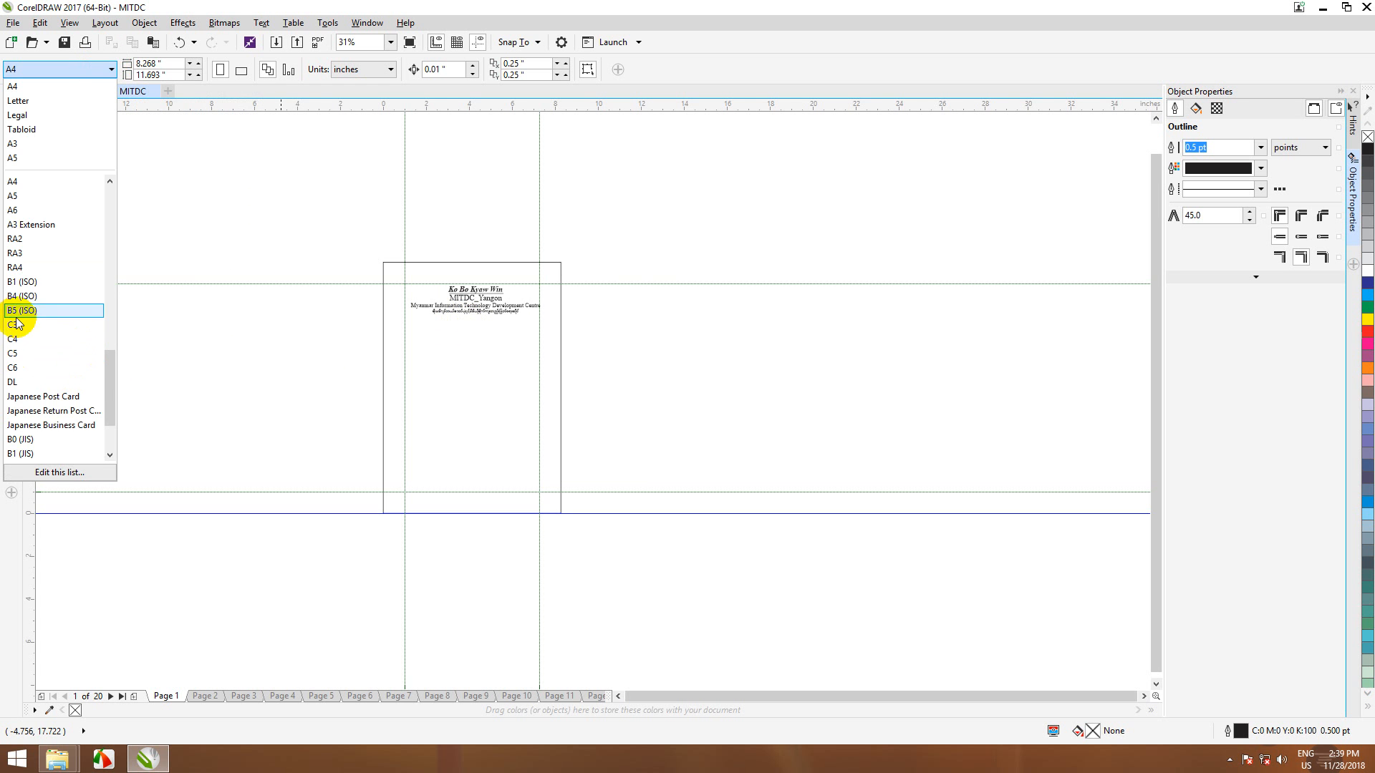
pyautogui.click(17, 143)
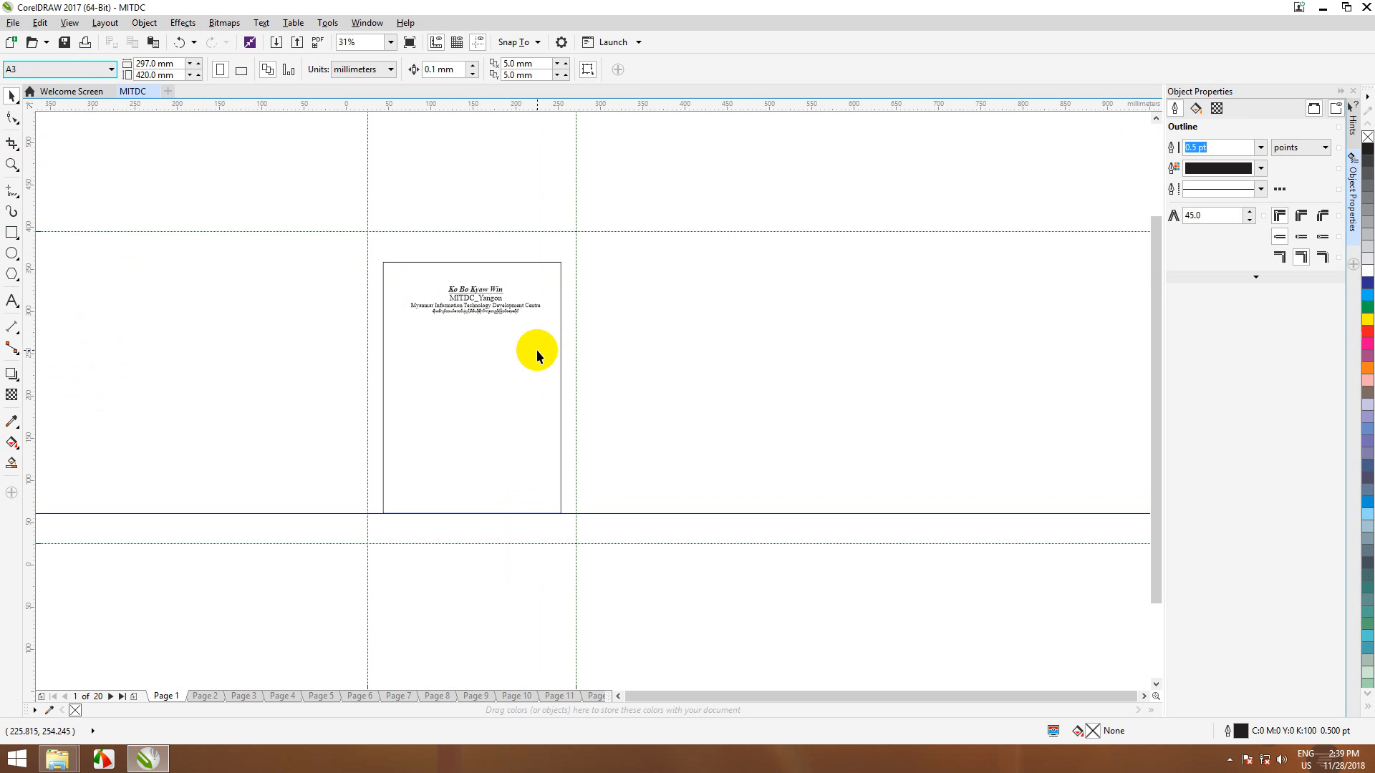
# - Try a custom page size of 297.0 by 419.5 mm and switch the page back to A4
pyautogui.click(190, 64)
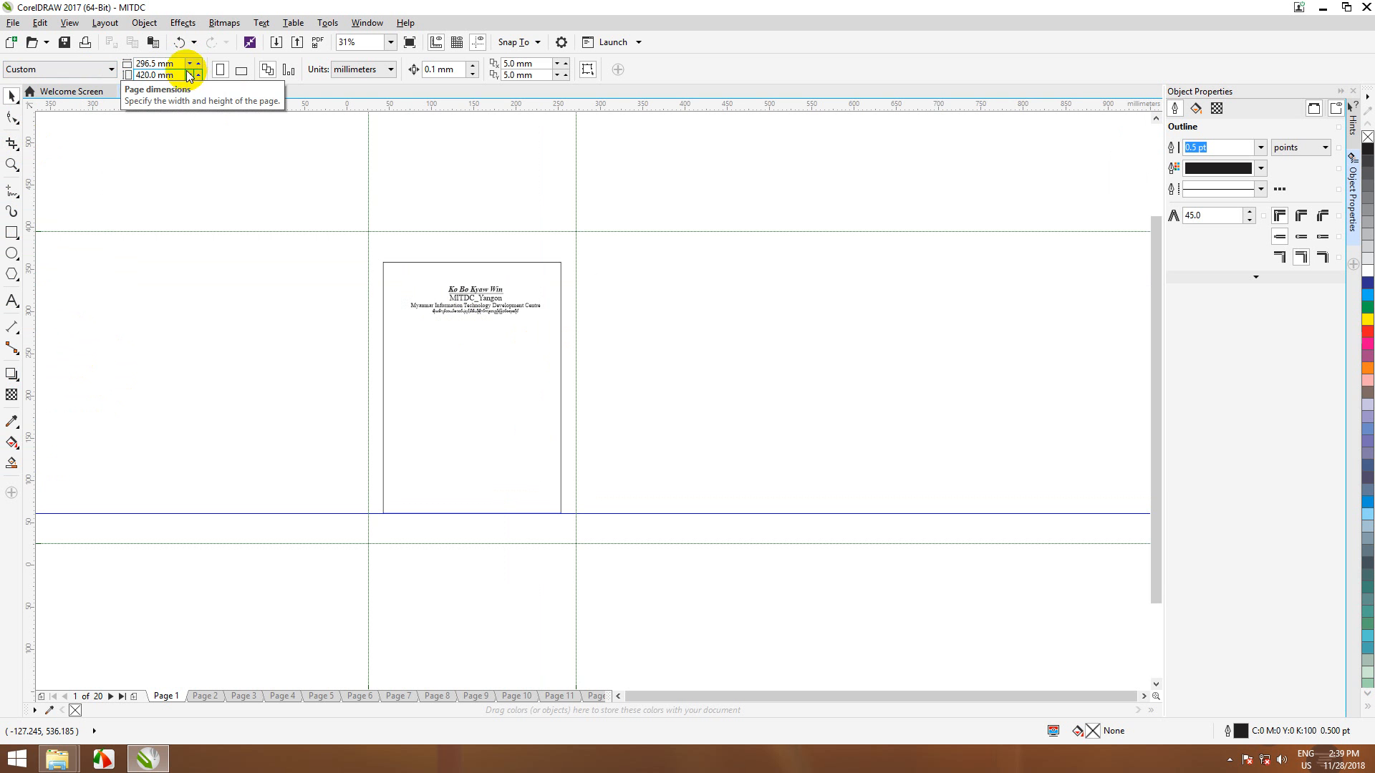
pyautogui.click(188, 75)
pyautogui.click(197, 63)
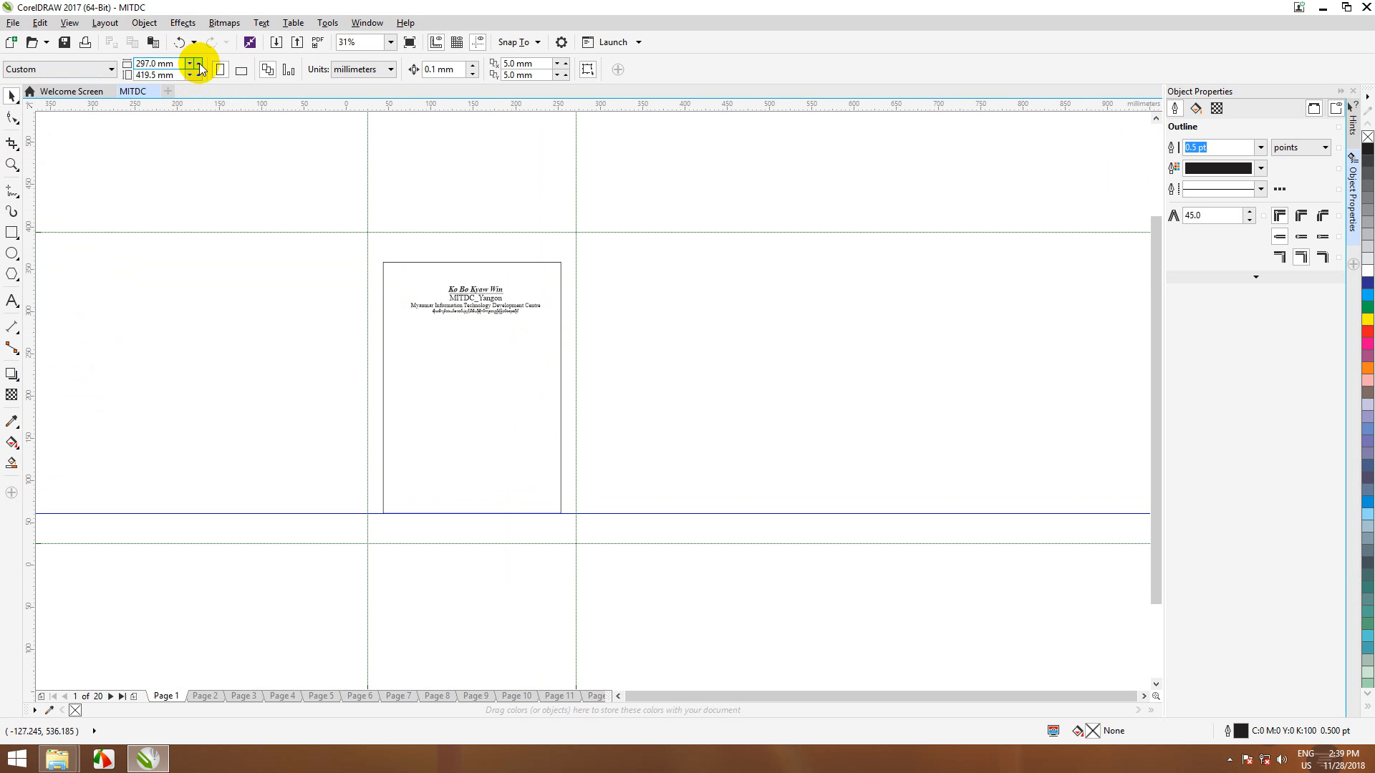
pyautogui.click(114, 69)
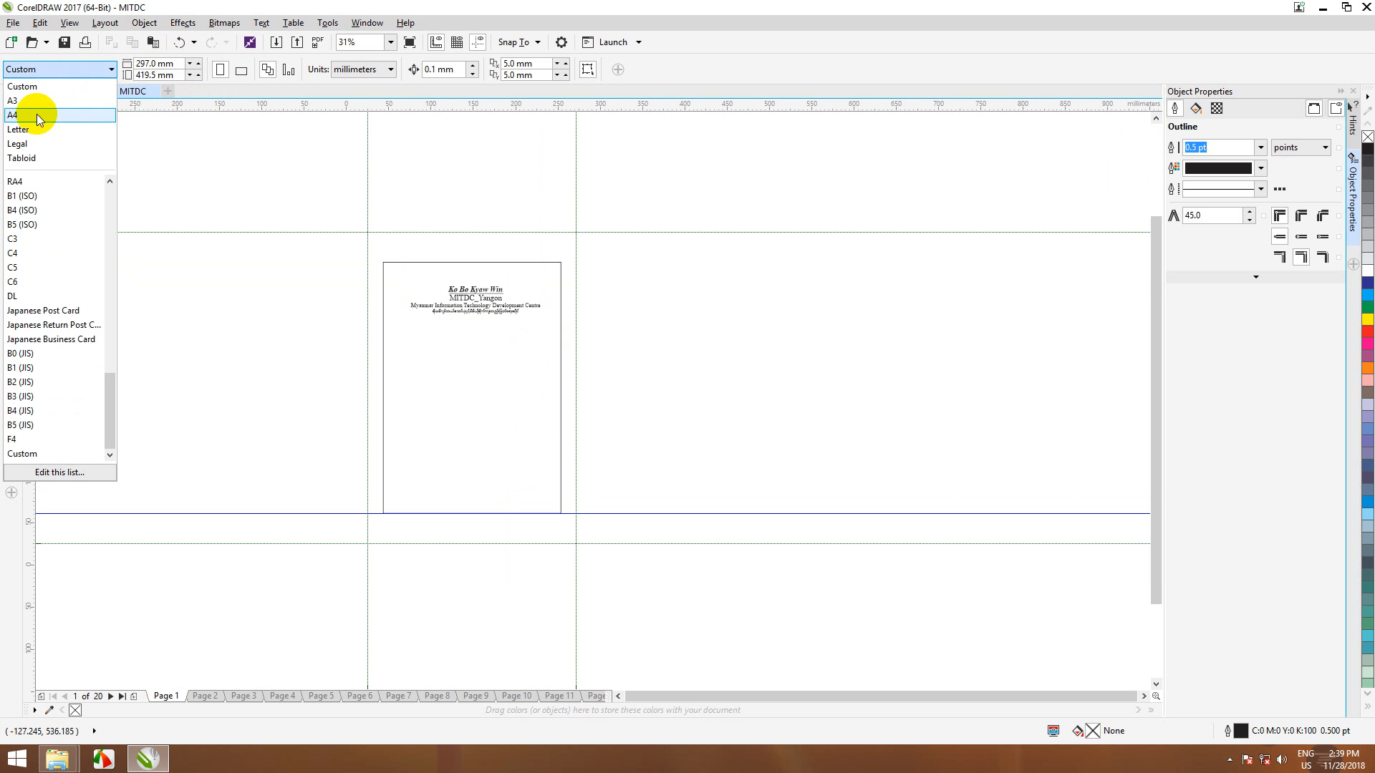
pyautogui.click(36, 114)
# - Browse the page size presets and set the page to A3
pyautogui.click(113, 69)
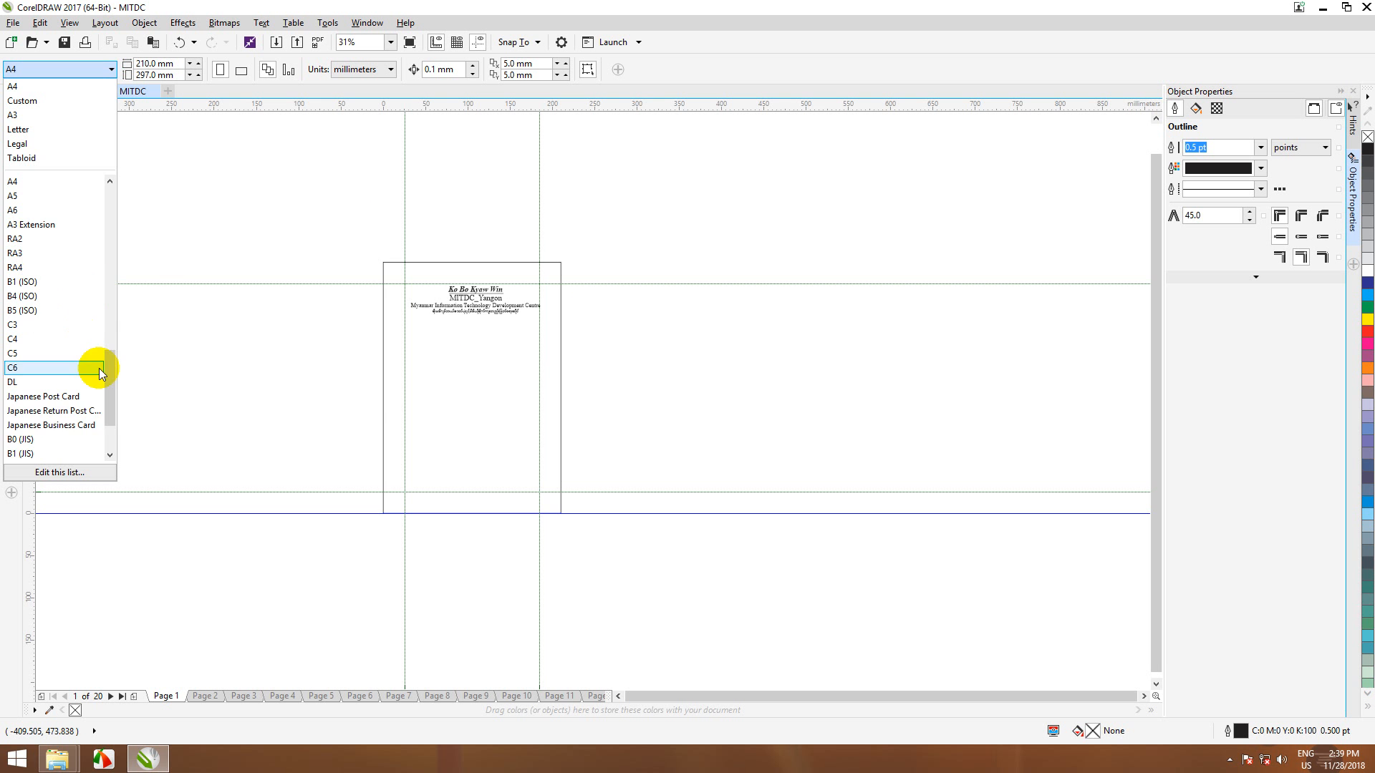
pyautogui.moveTo(109, 375); pyautogui.dragTo(108, 308)
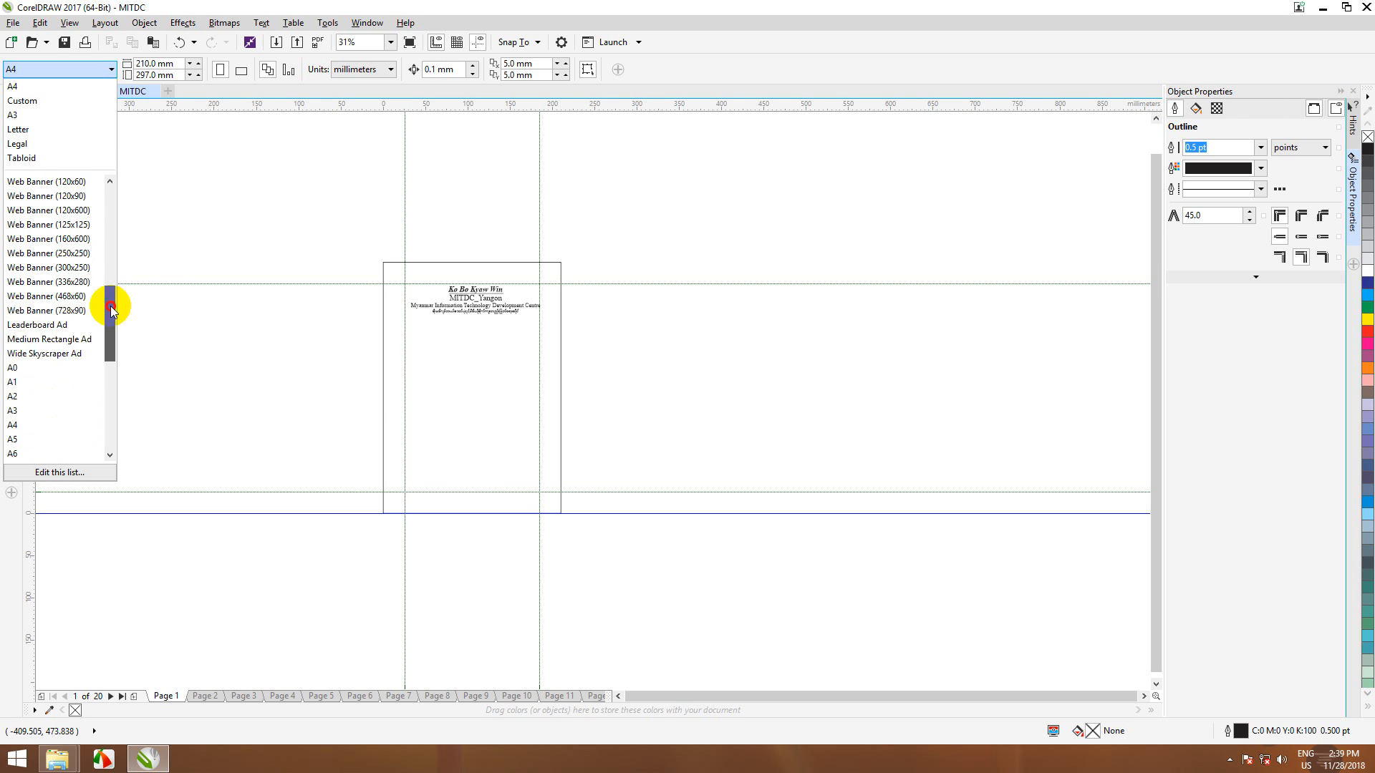
pyautogui.click(24, 116)
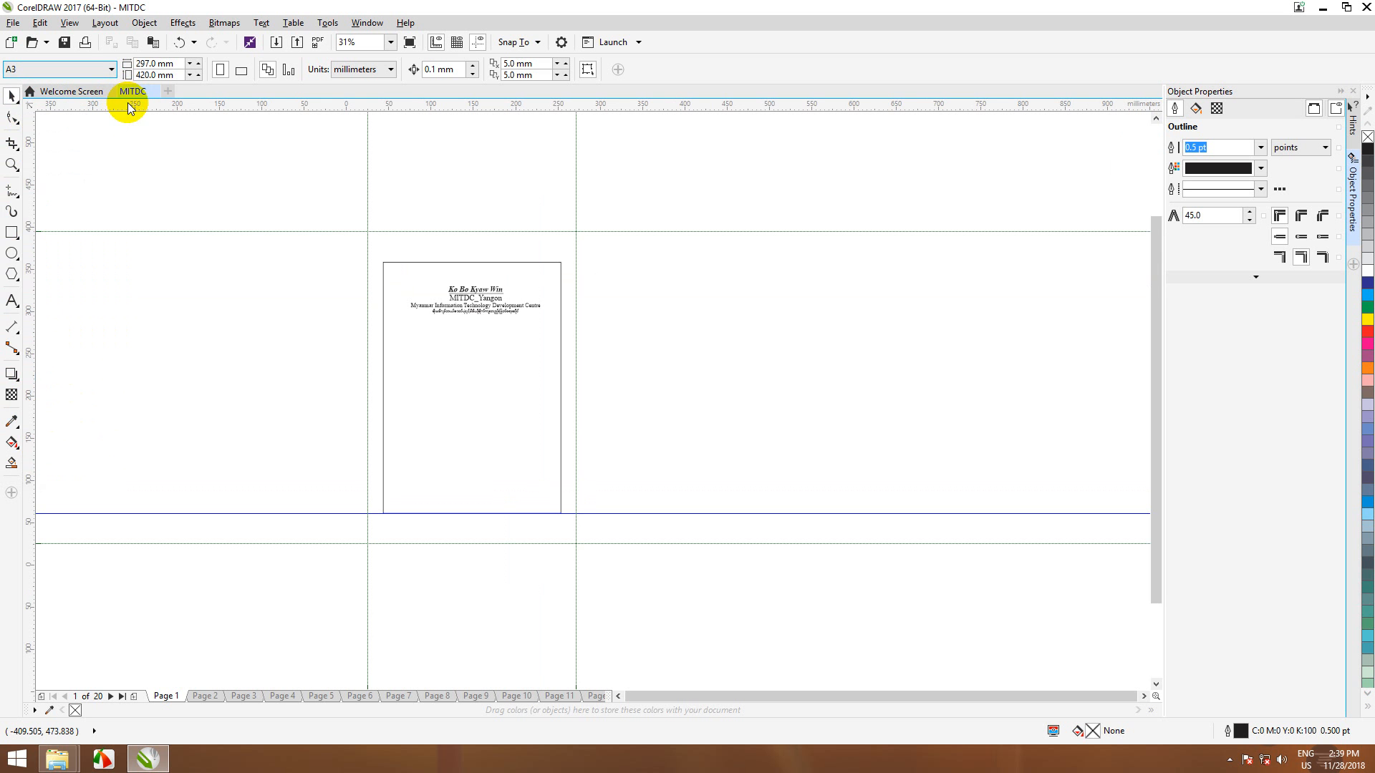
# - Set the document units to inches and change the page orientation to landscape
pyautogui.click(391, 73)
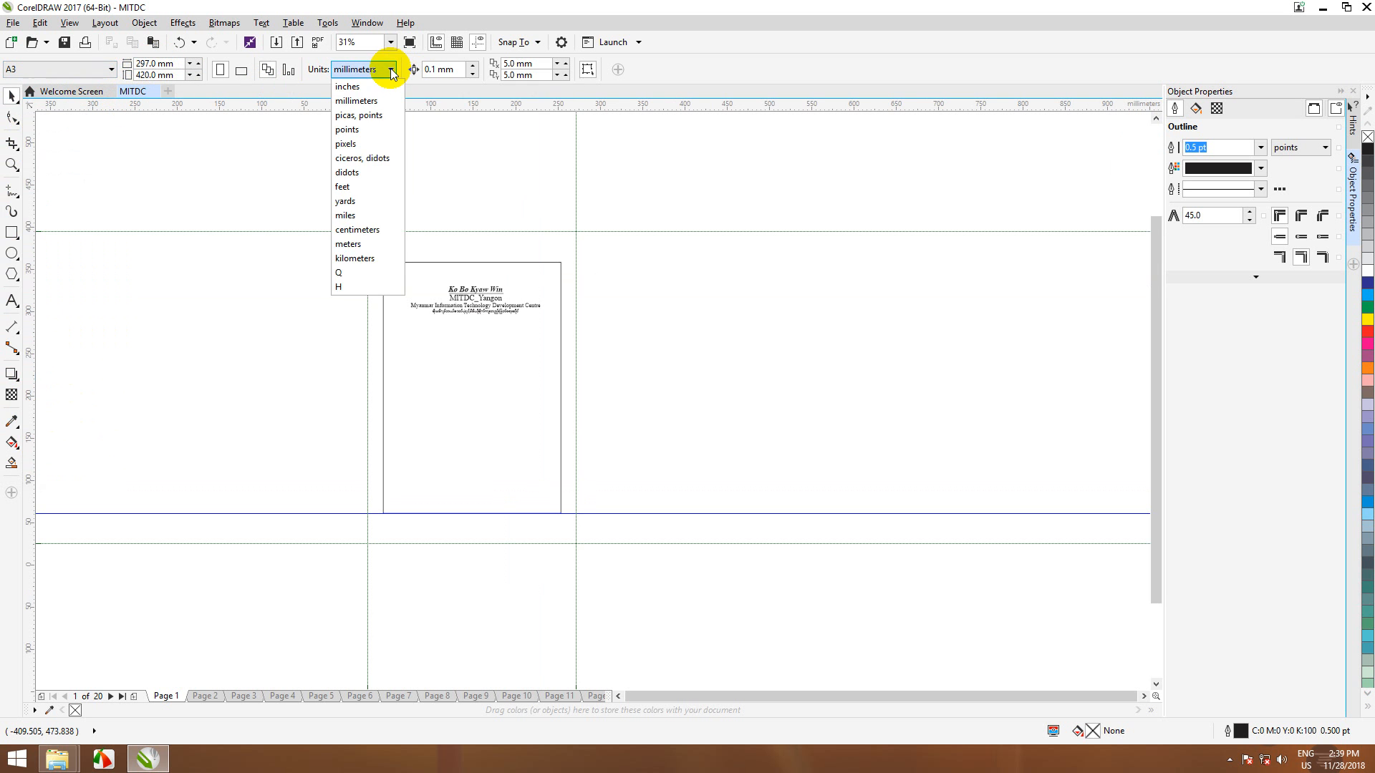
pyautogui.click(355, 86)
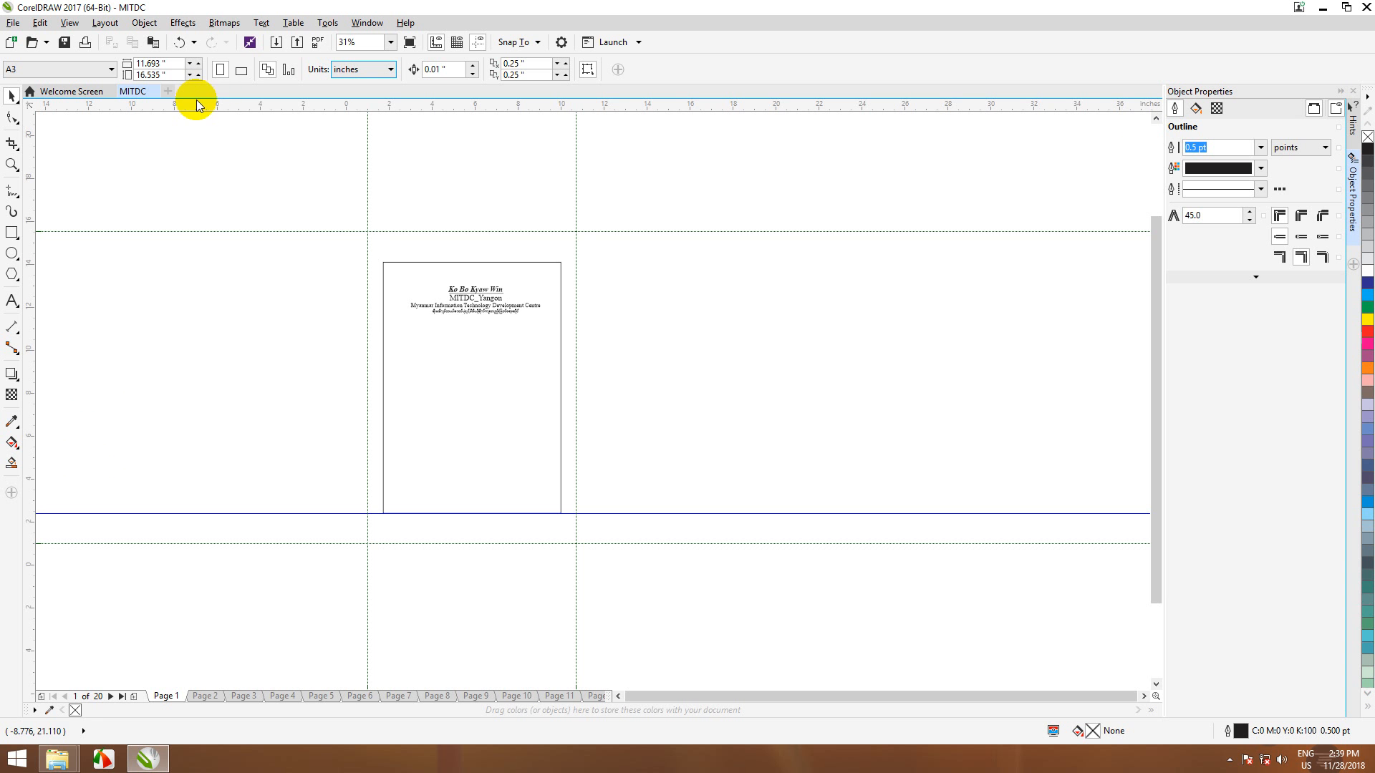
pyautogui.click(241, 72)
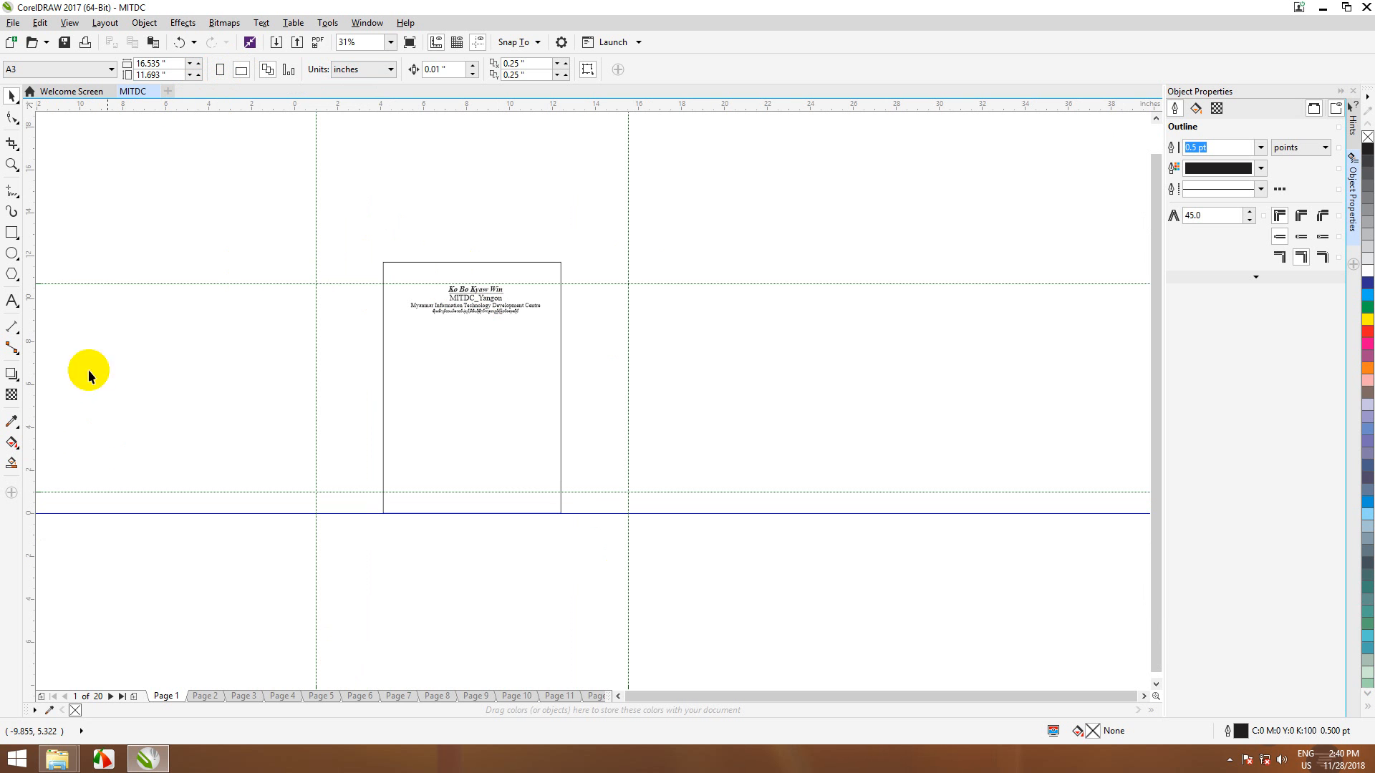
# - Open the guideline presets in the document options and place the dialog clear of the page
pyautogui.click(326, 23)
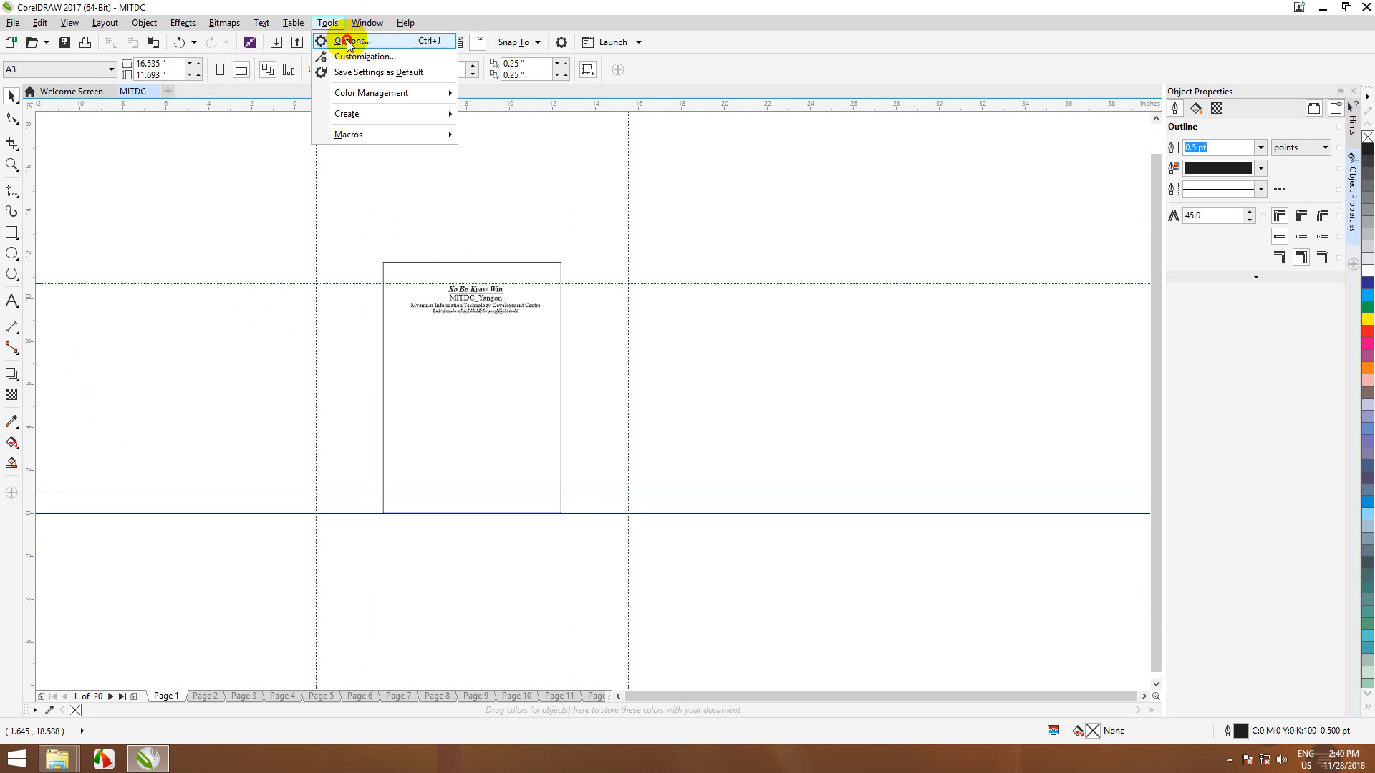
pyautogui.click(347, 41)
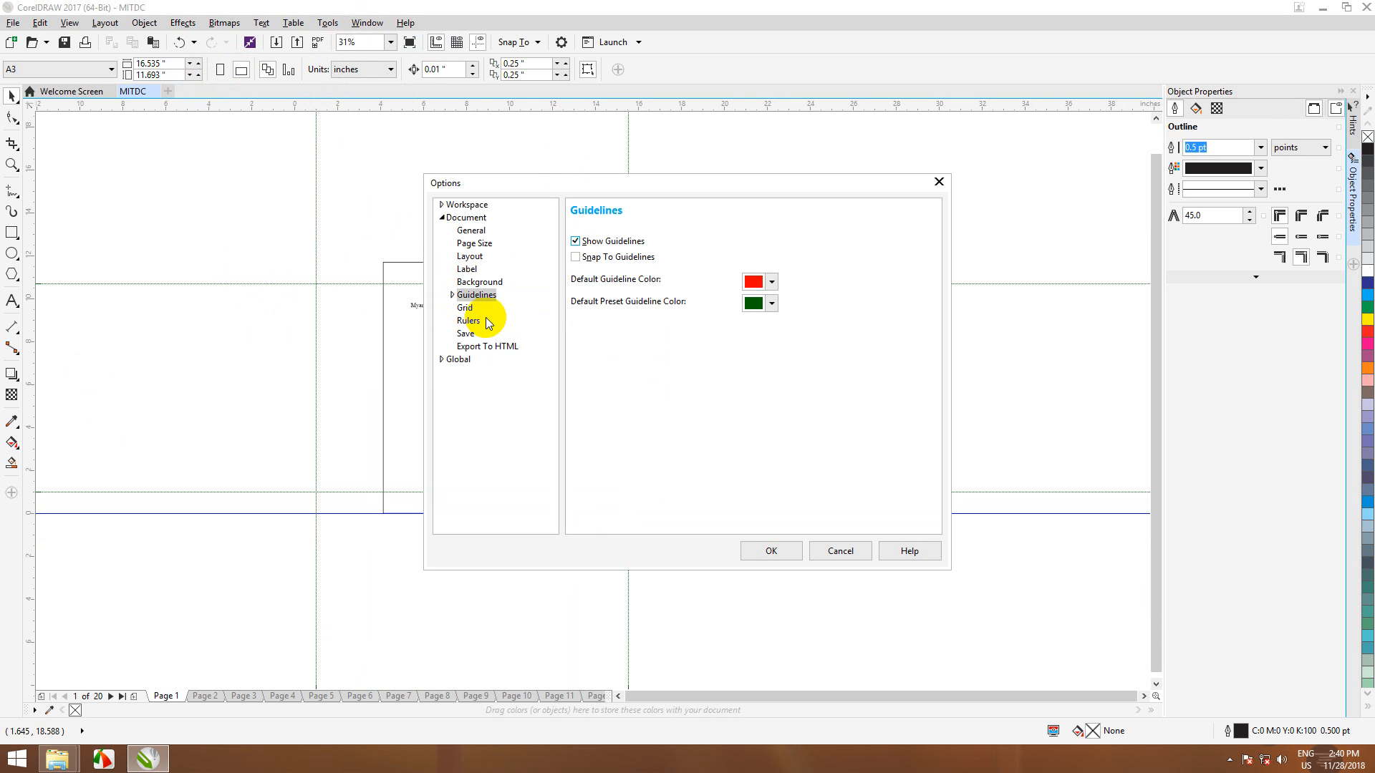
pyautogui.click(452, 294)
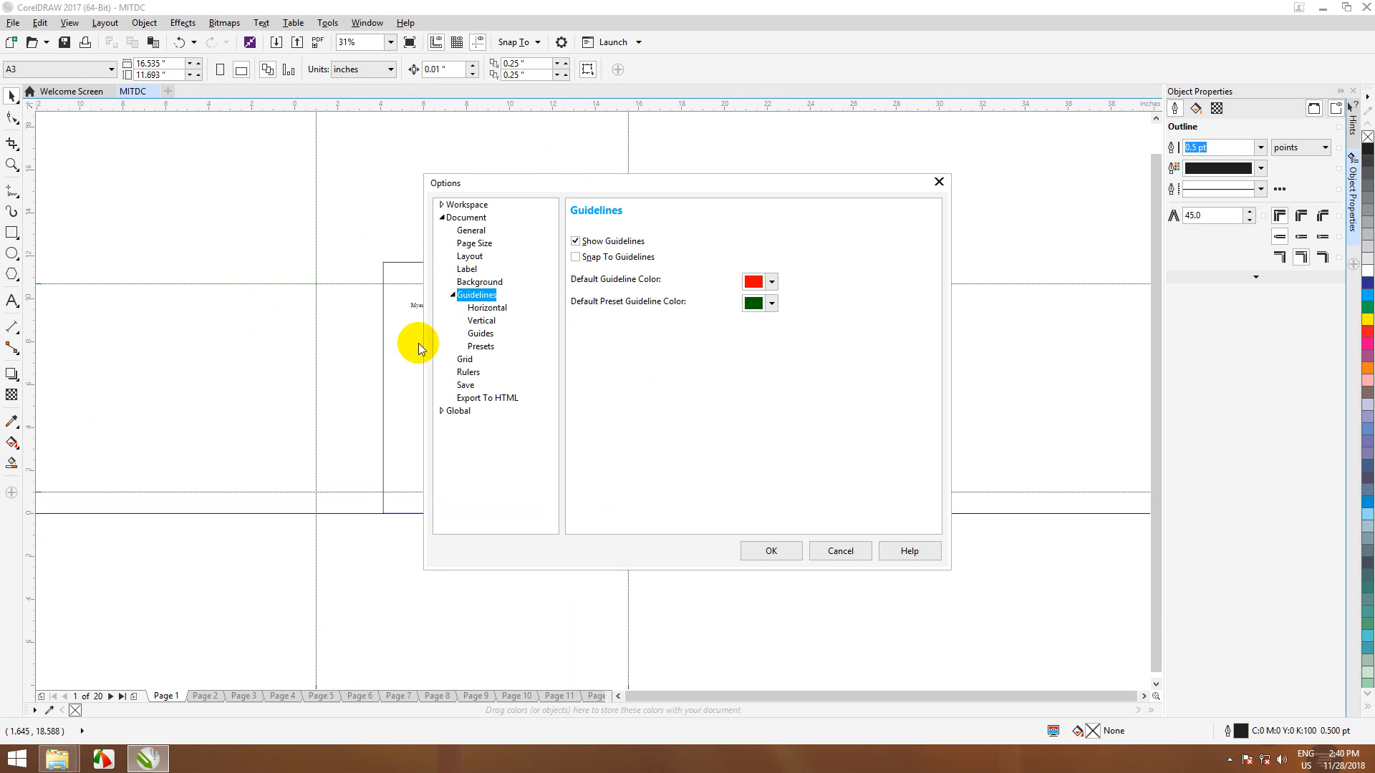
pyautogui.click(471, 347)
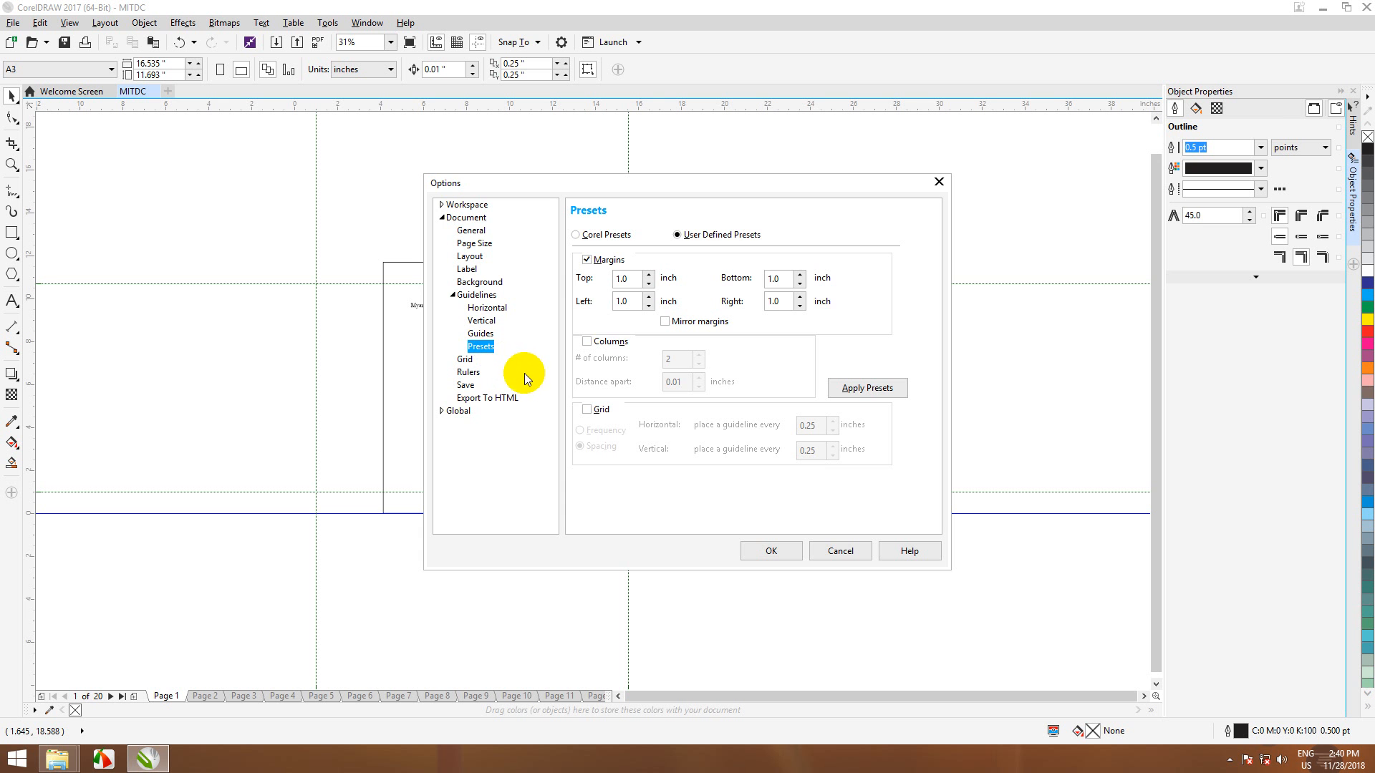
pyautogui.moveTo(592, 184); pyautogui.dragTo(853, 185)
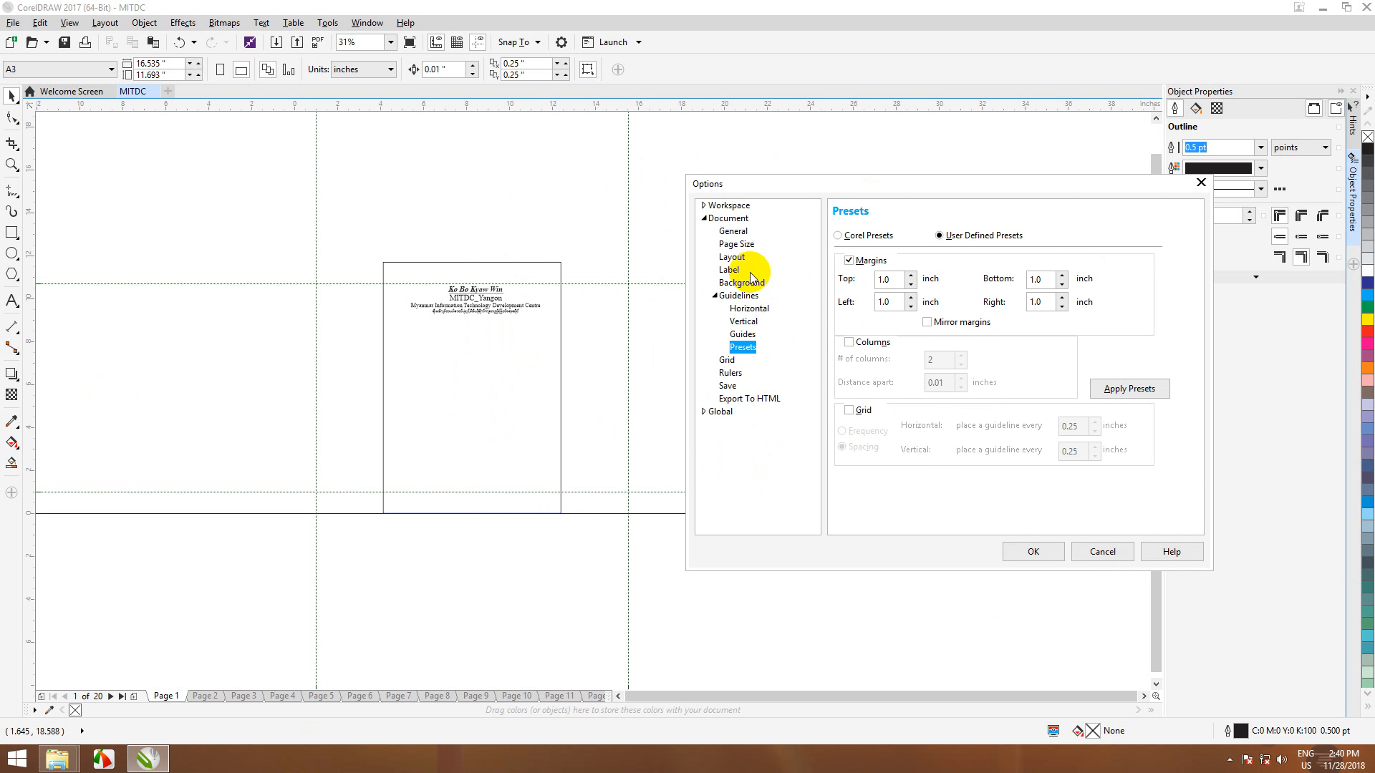
# - Add a page frame for the A3 landscape page and move the old A4-sized frame rectangle off the page to its right
pyautogui.click(736, 244)
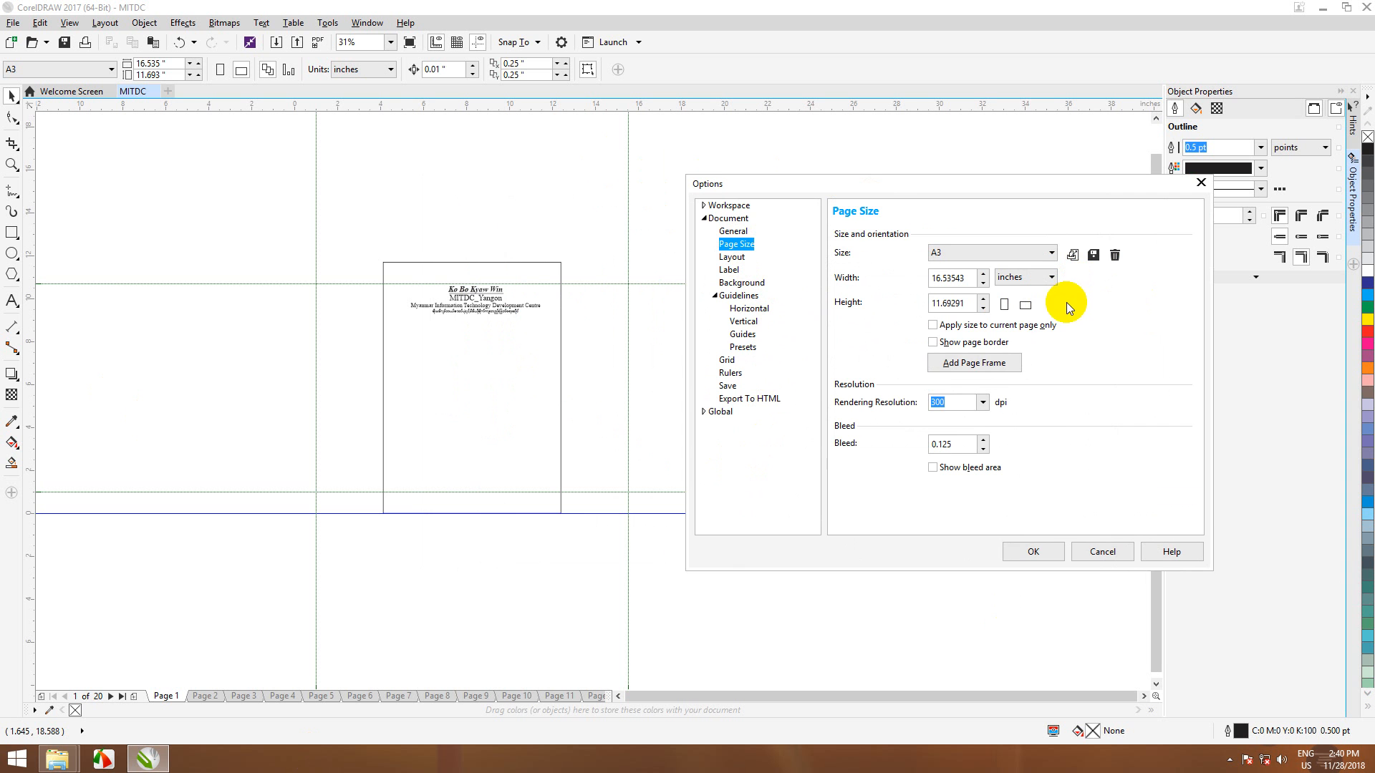
pyautogui.click(970, 365)
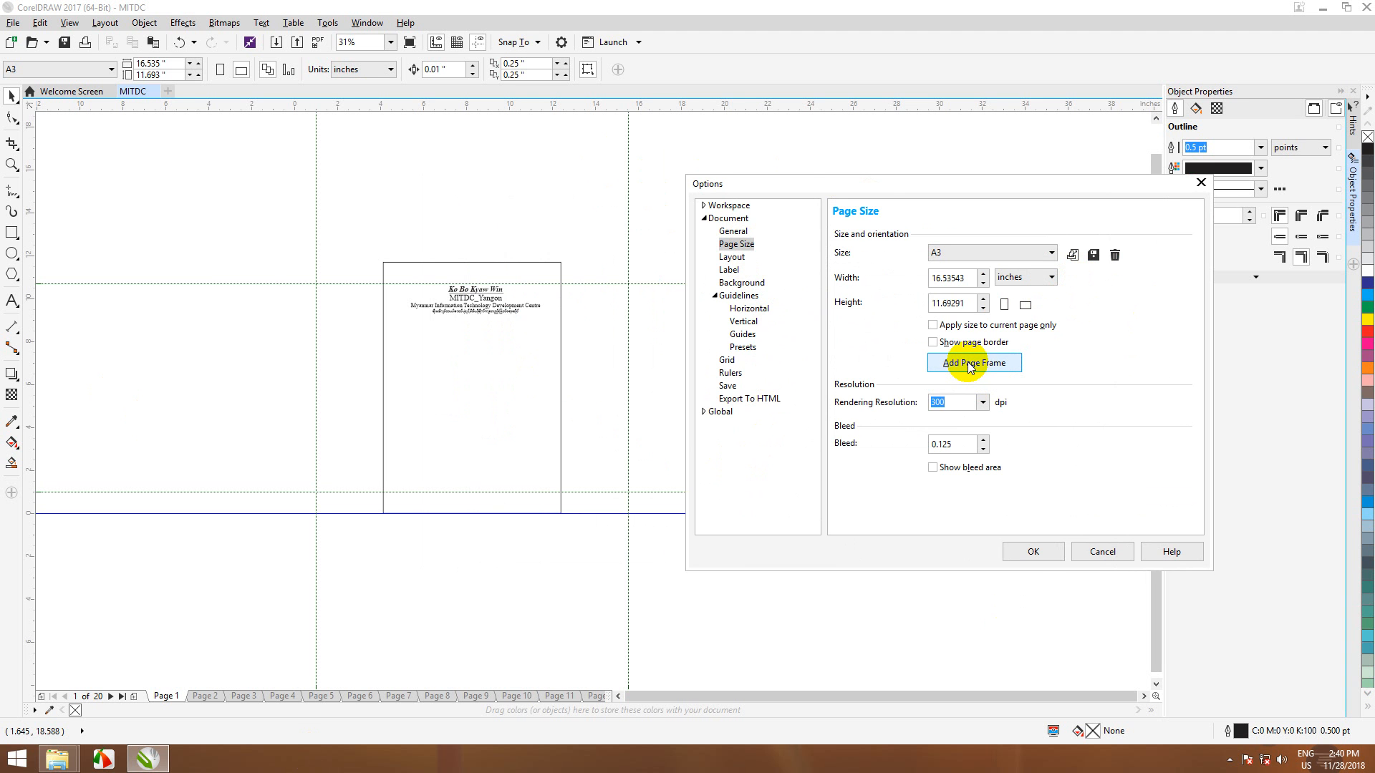
pyautogui.click(1031, 550)
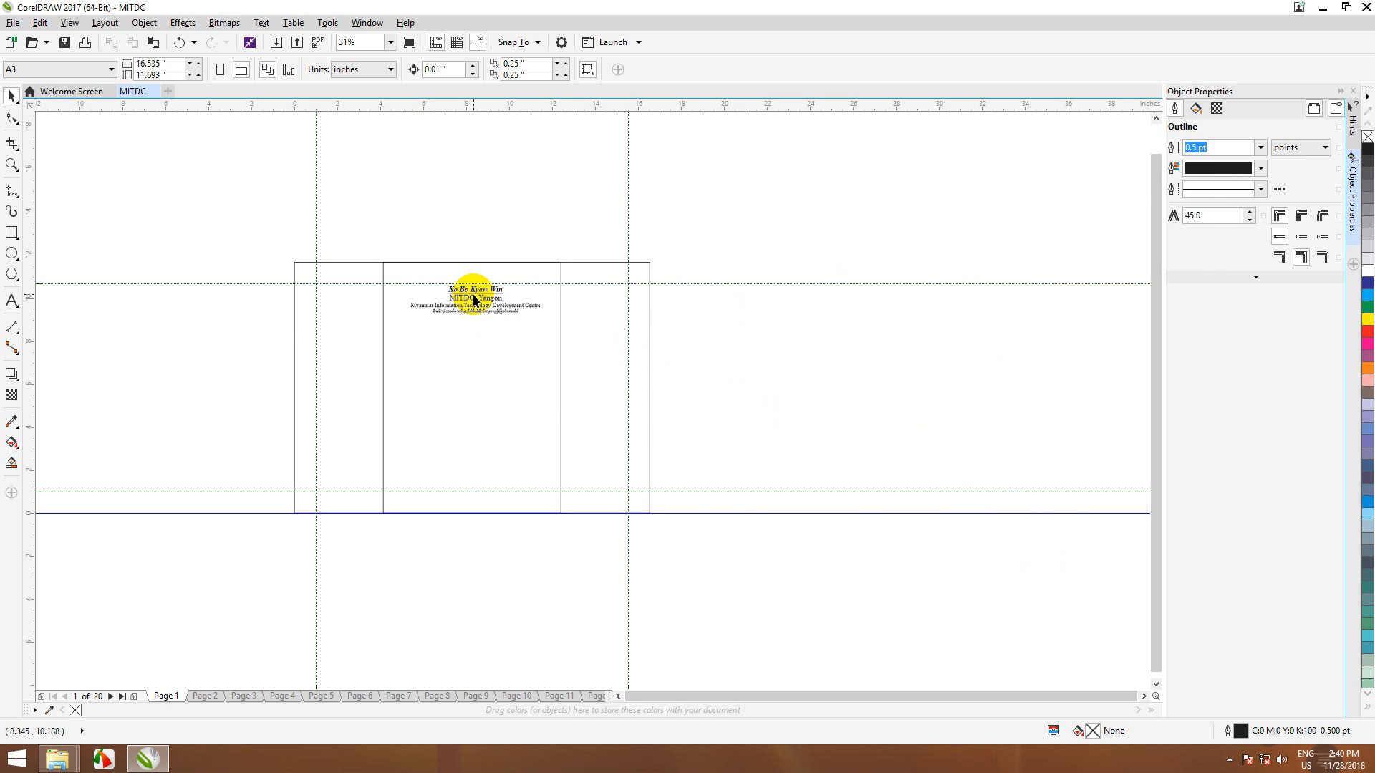
pyautogui.moveTo(543, 376); pyautogui.dragTo(773, 344)
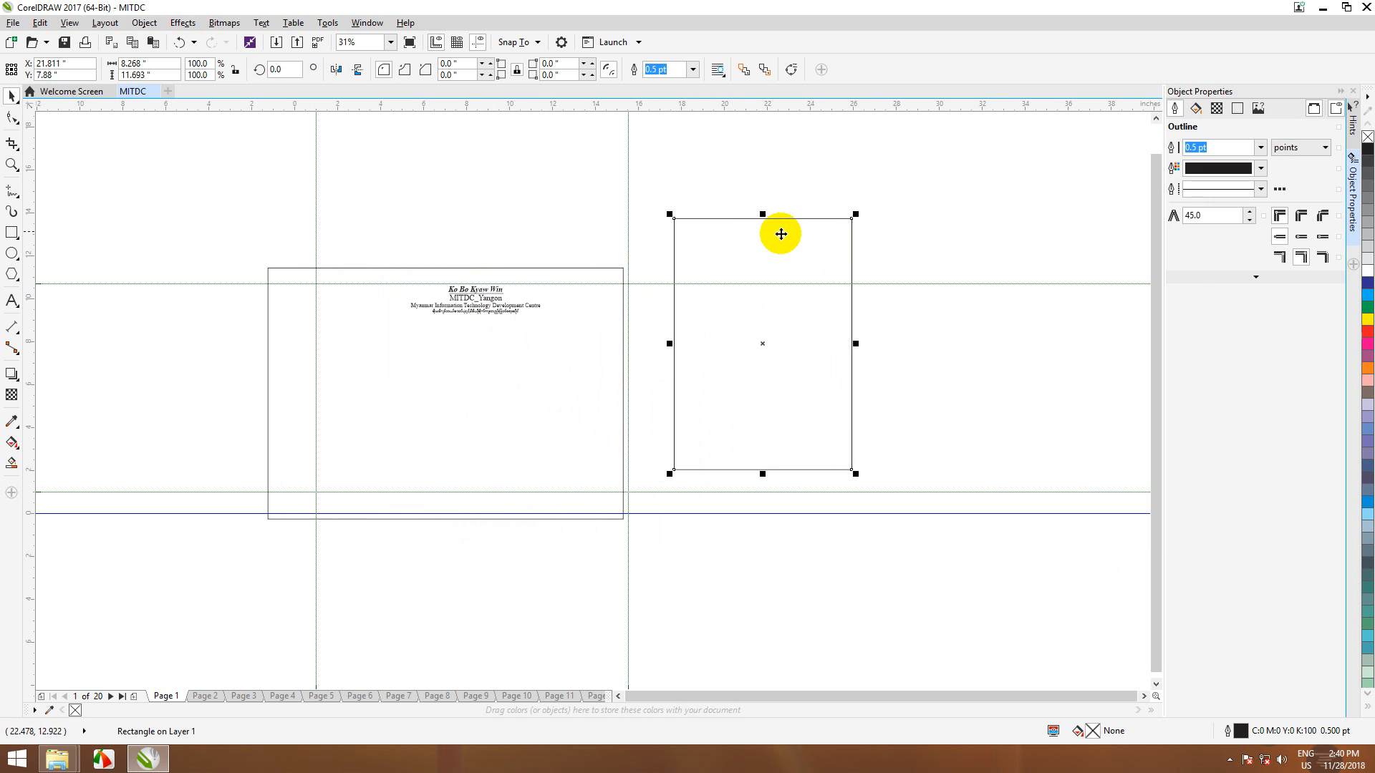
# - Delete the A4-sized rectangle beside the page and show the page border with landscape orientation in the page size options
pyautogui.press('Delete')
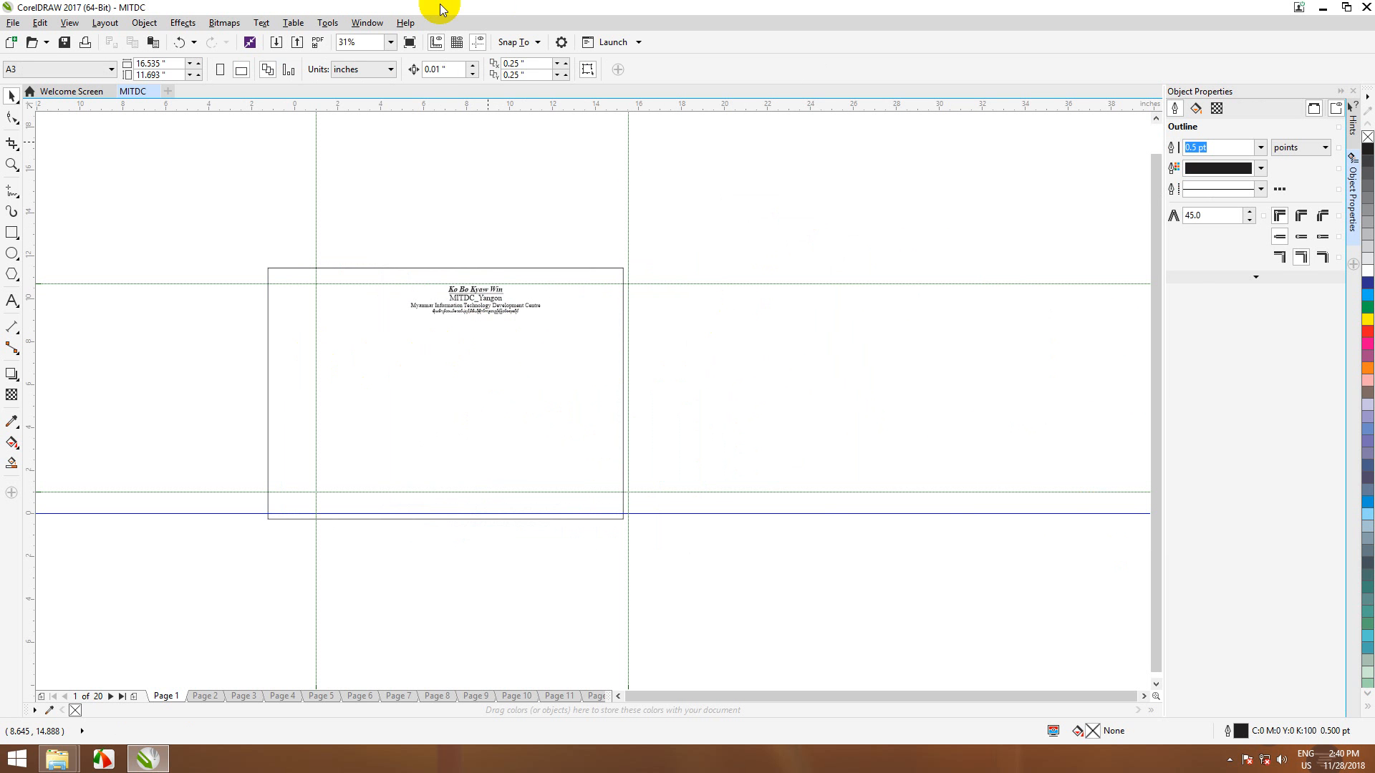
pyautogui.click(332, 30)
pyautogui.click(344, 42)
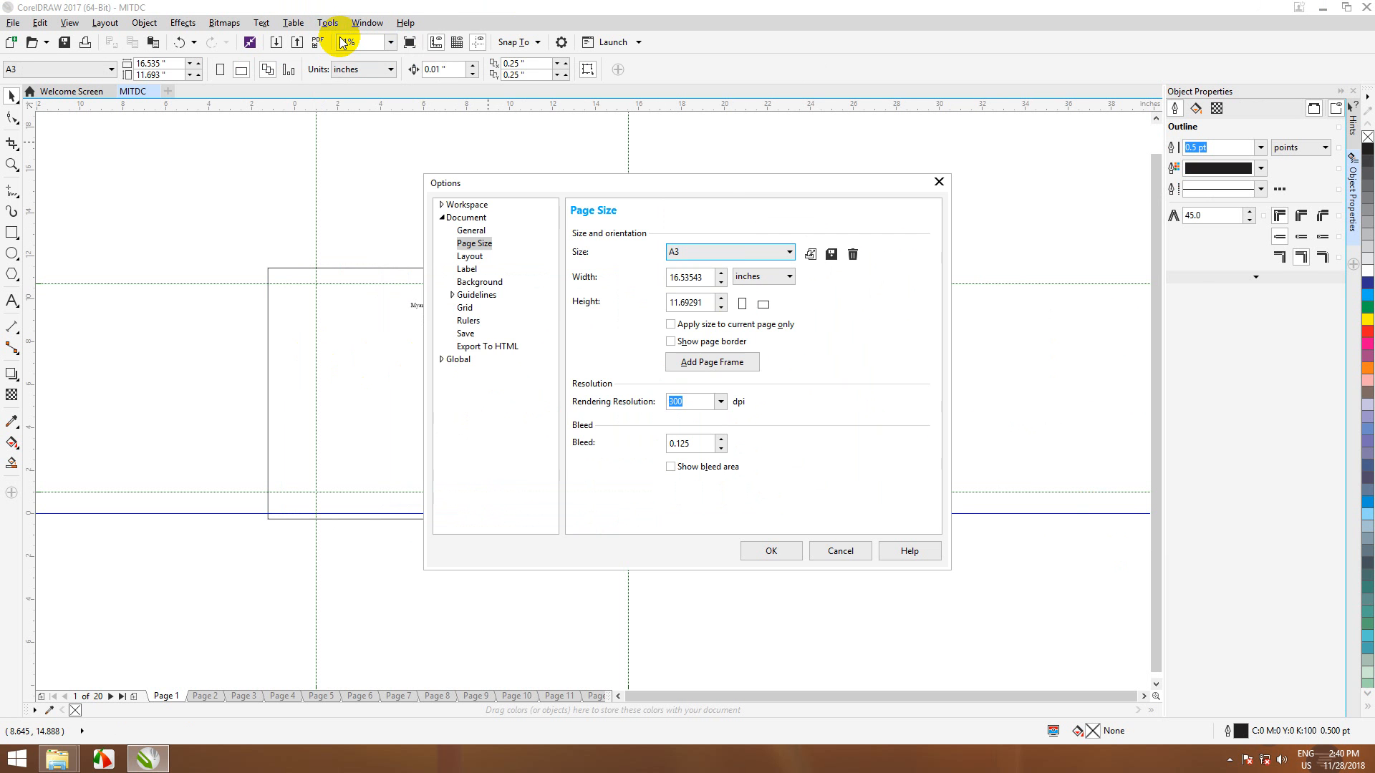
pyautogui.moveTo(707, 189); pyautogui.dragTo(891, 162)
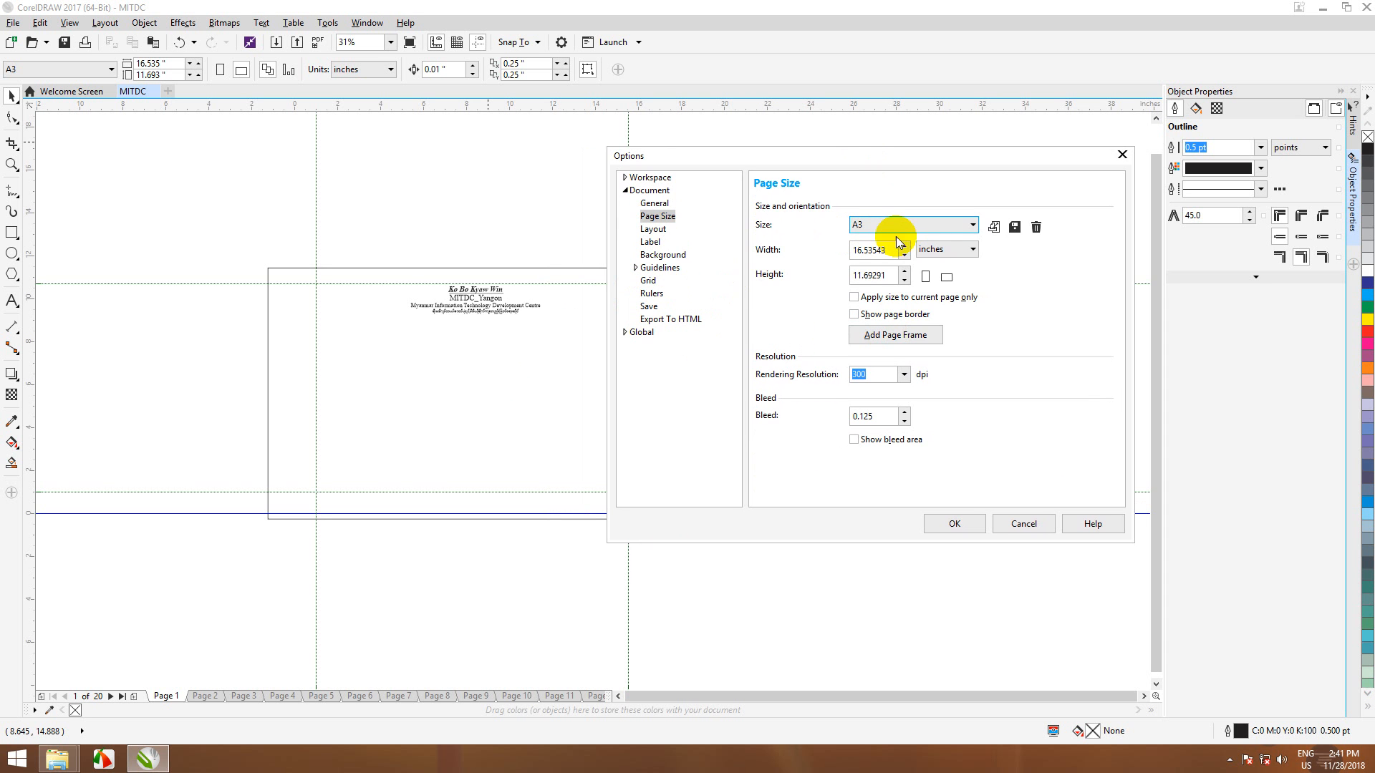
pyautogui.click(947, 278)
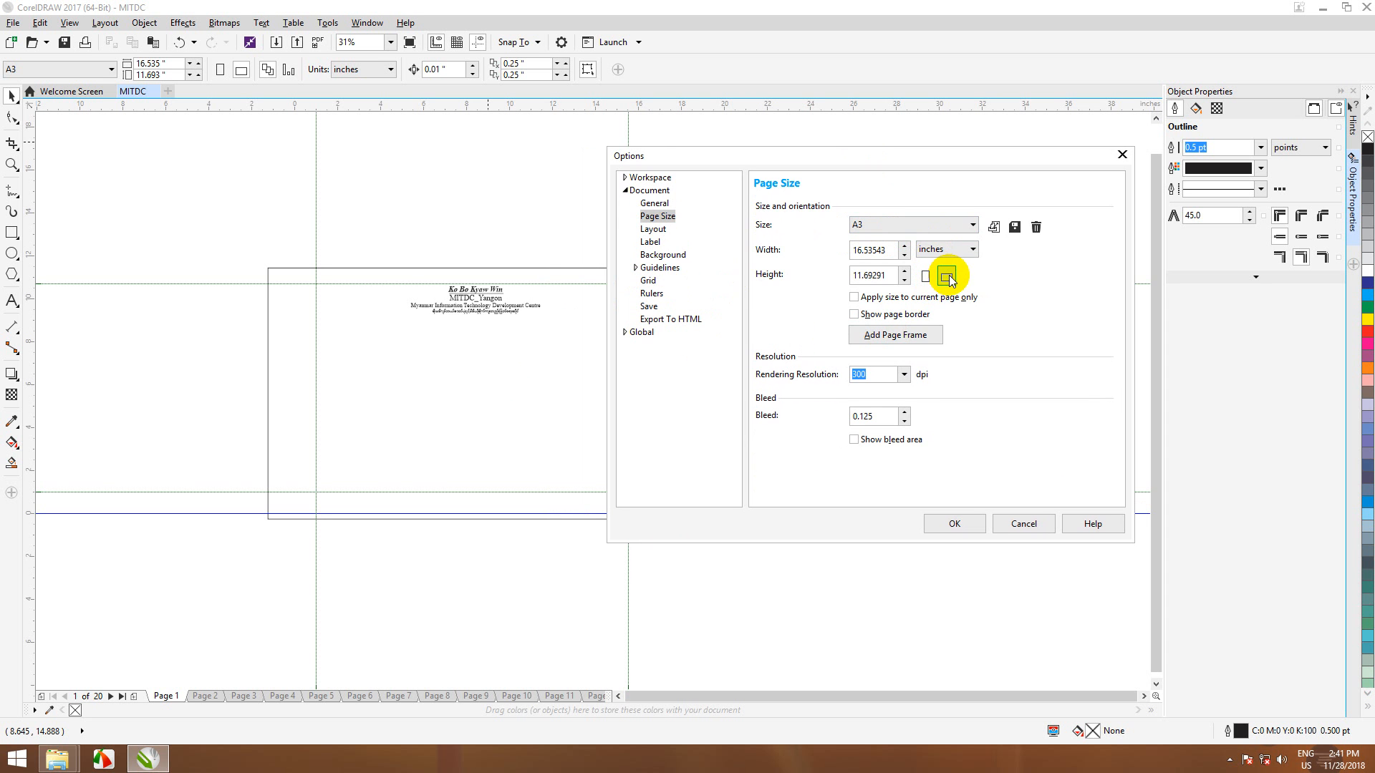
pyautogui.click(855, 315)
pyautogui.click(964, 524)
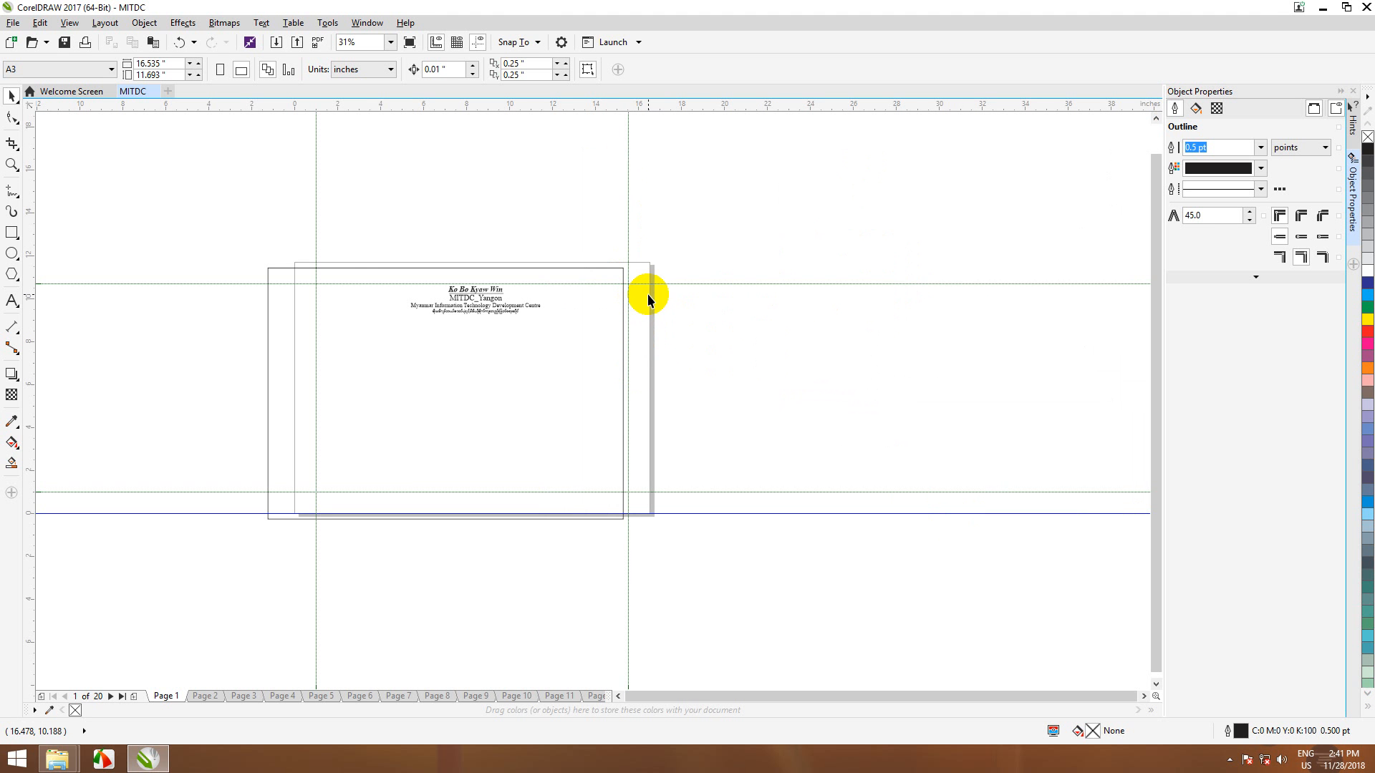
# - Replace the off-position A3 frame rectangle with a new page frame and turn off the page border
pyautogui.click(271, 269)
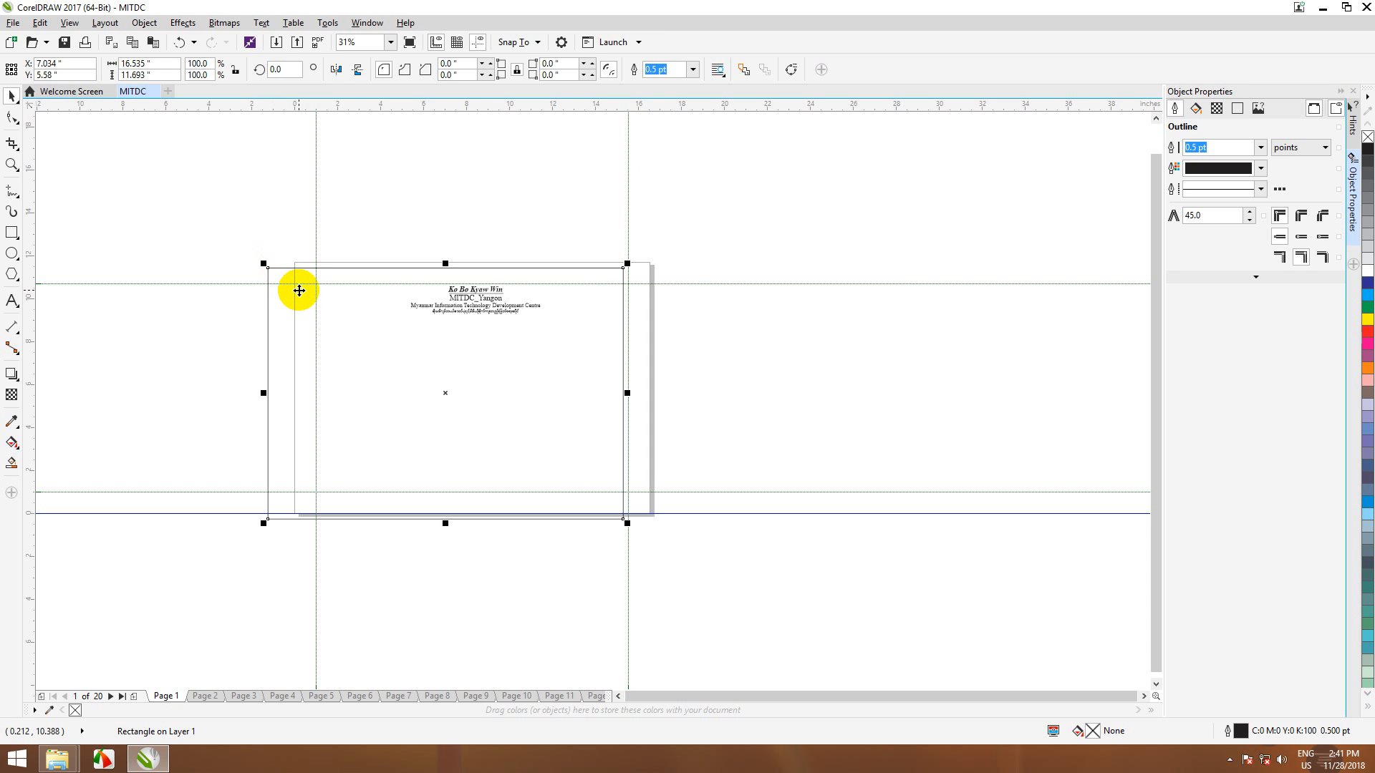
pyautogui.press('Delete')
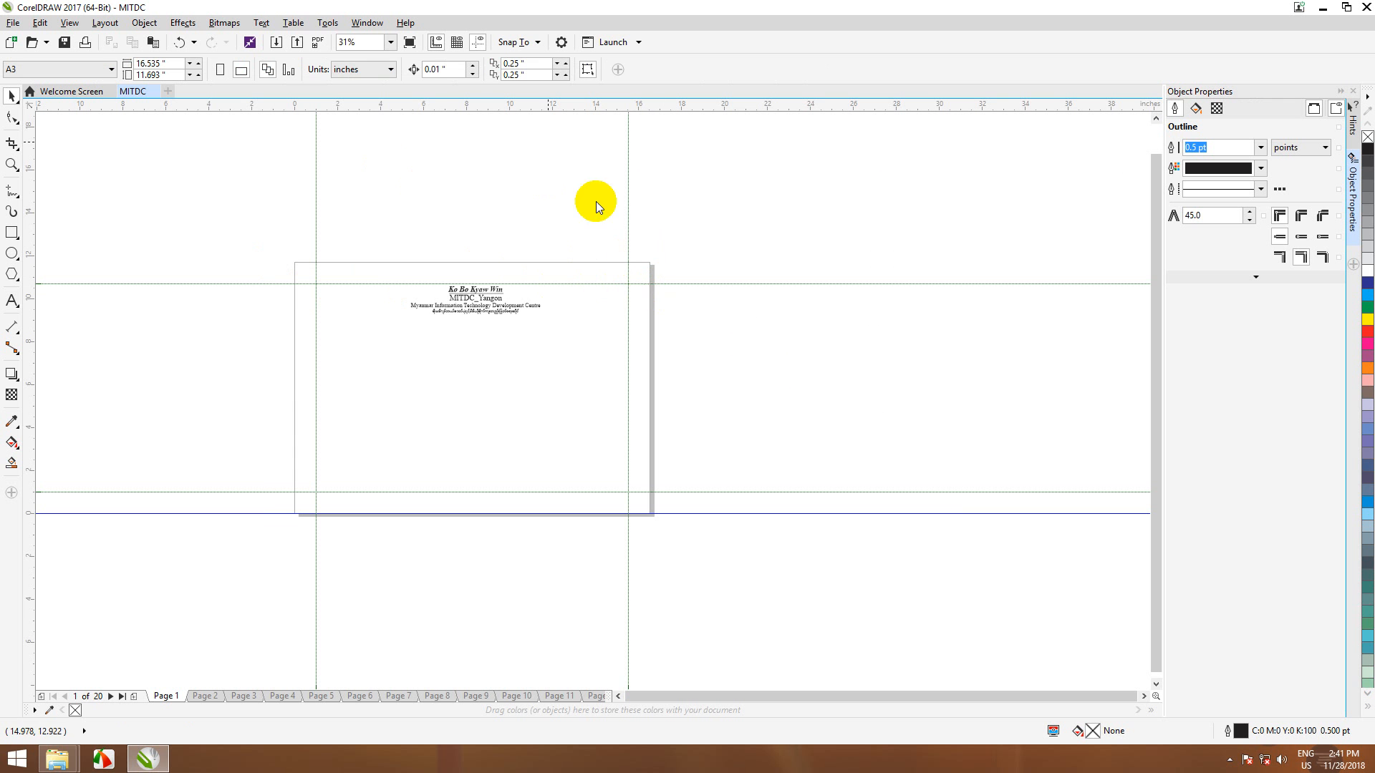
pyautogui.click(326, 23)
pyautogui.click(345, 41)
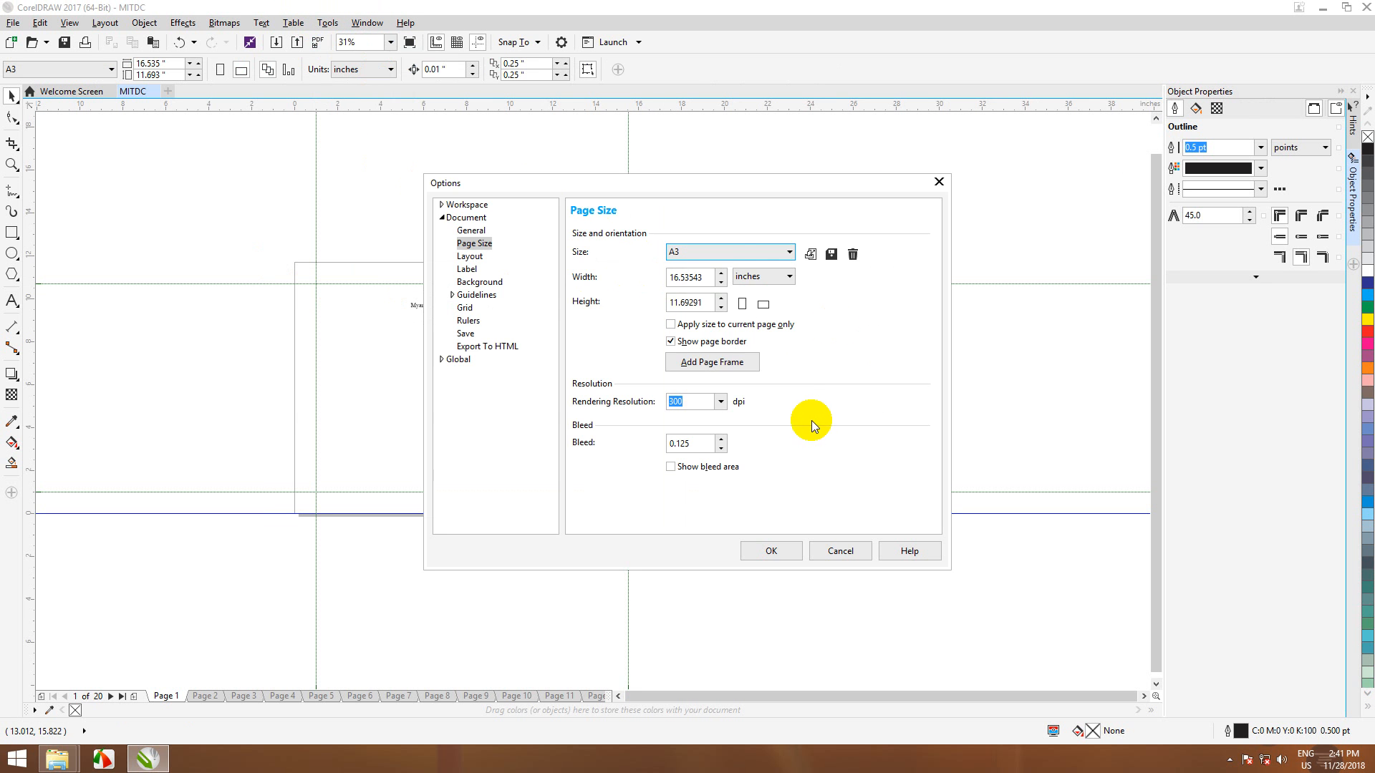
pyautogui.moveTo(765, 179); pyautogui.dragTo(1048, 146)
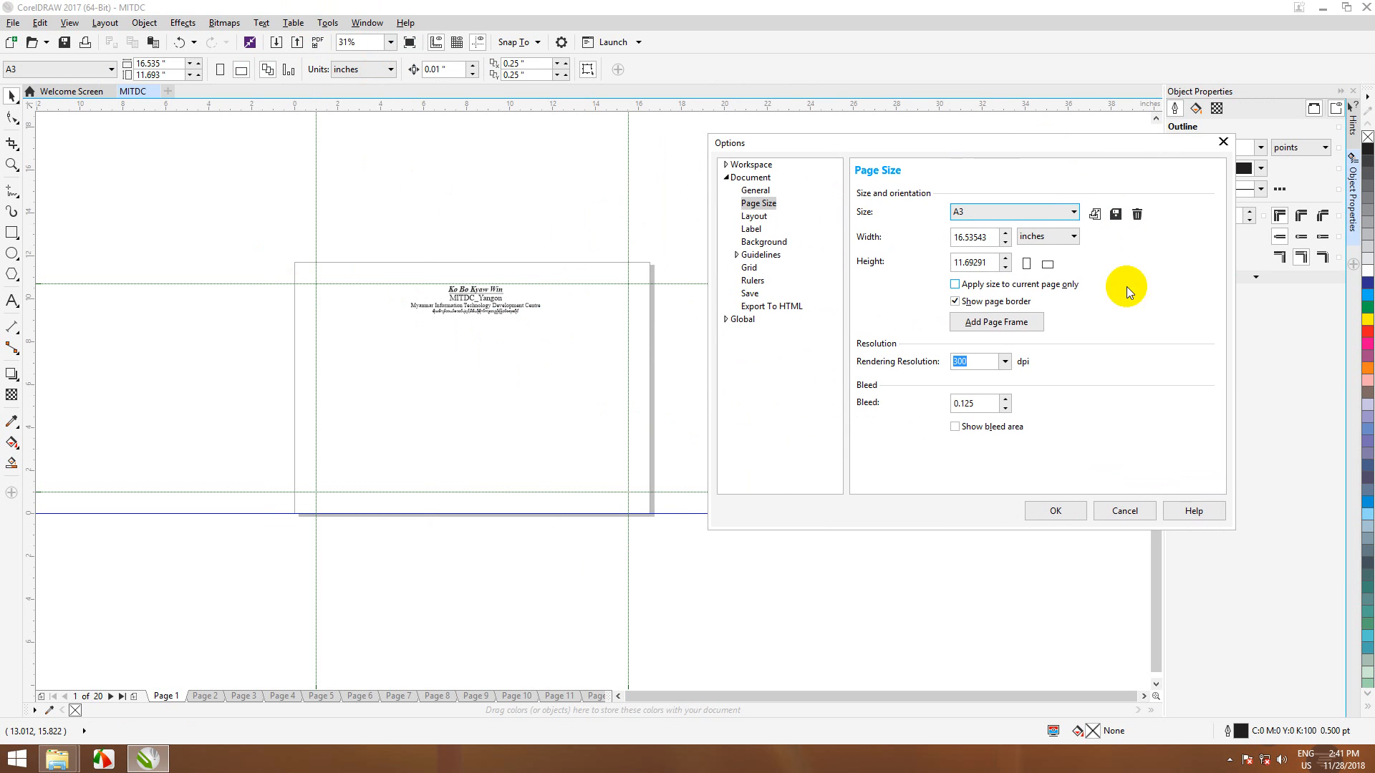
pyautogui.click(955, 302)
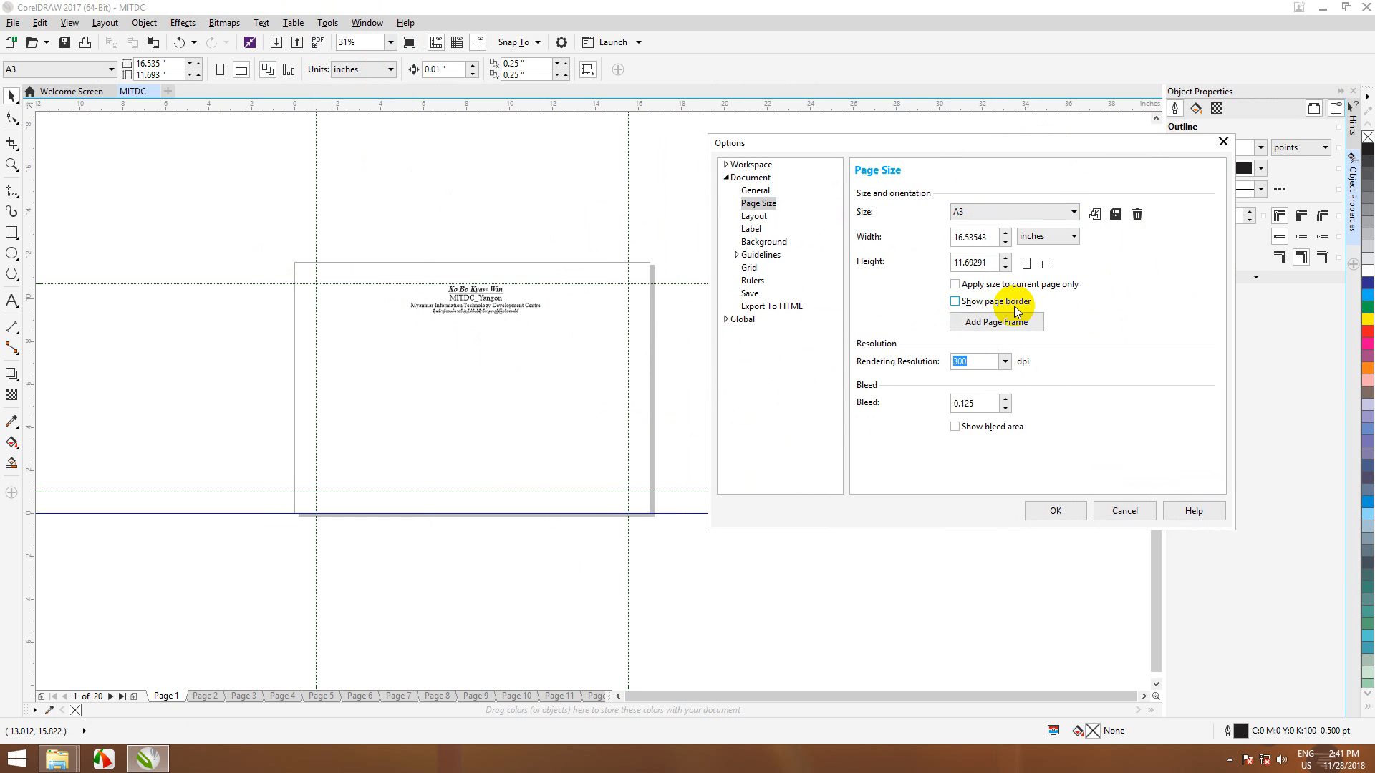
pyautogui.click(1054, 510)
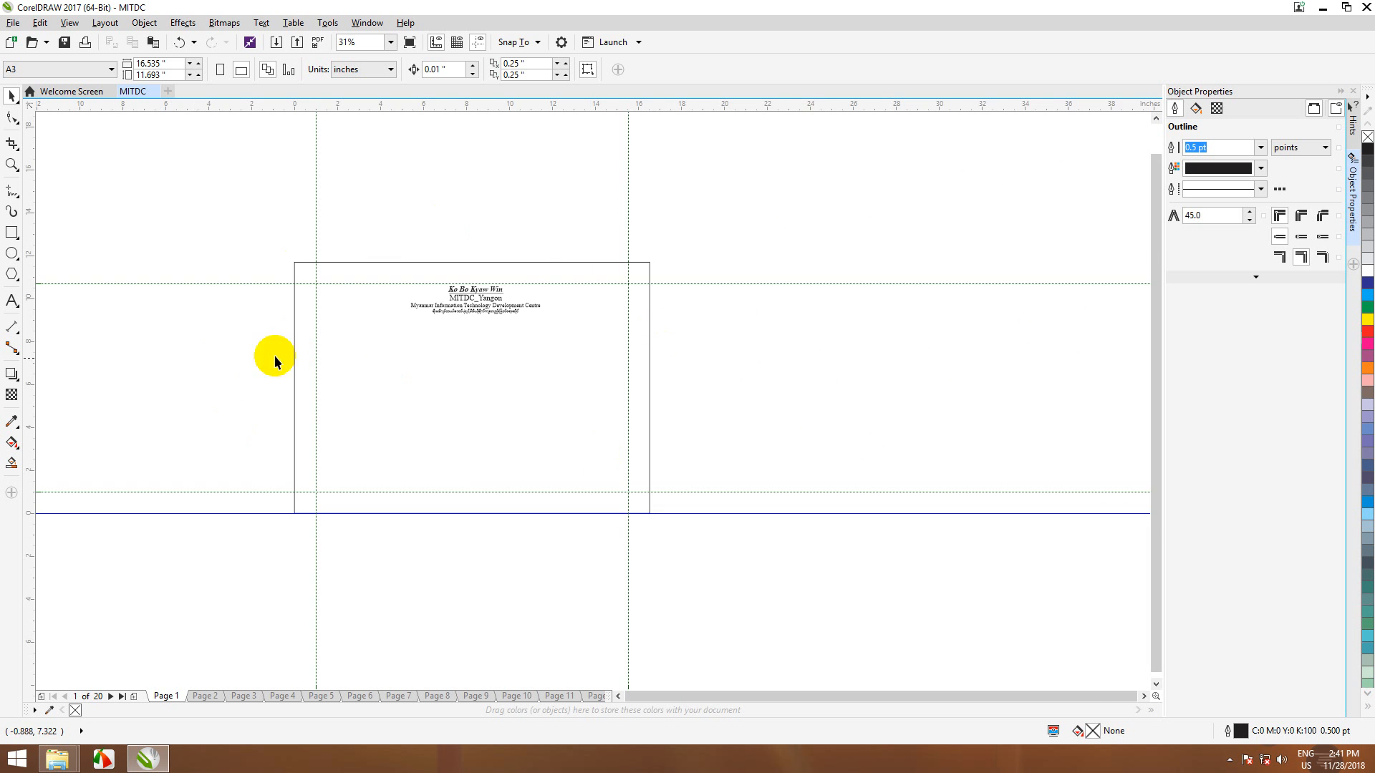
pyautogui.scroll(1, 496, 357)
pyautogui.scroll(-1, 496, 356)
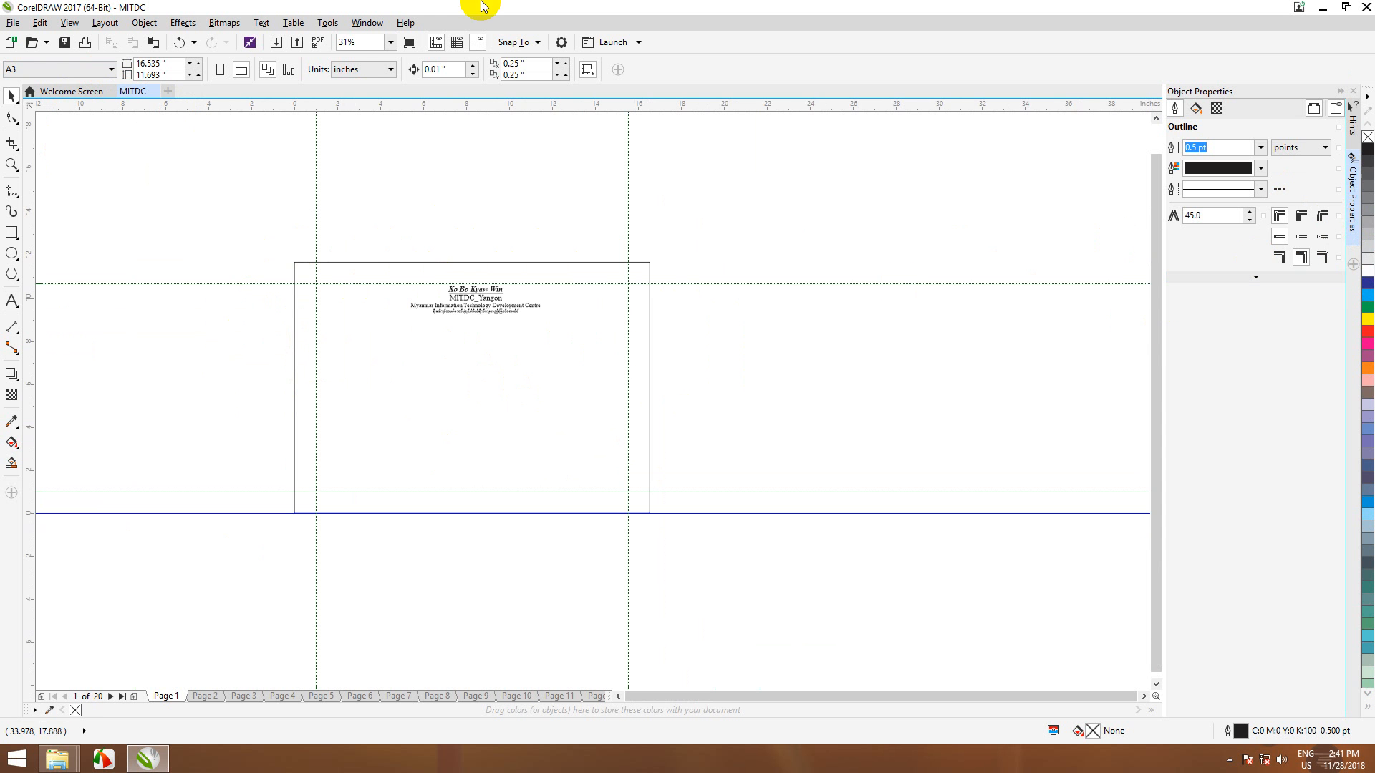
# - Hide the Hints docker and show the Guidelines docker
pyautogui.click(360, 25)
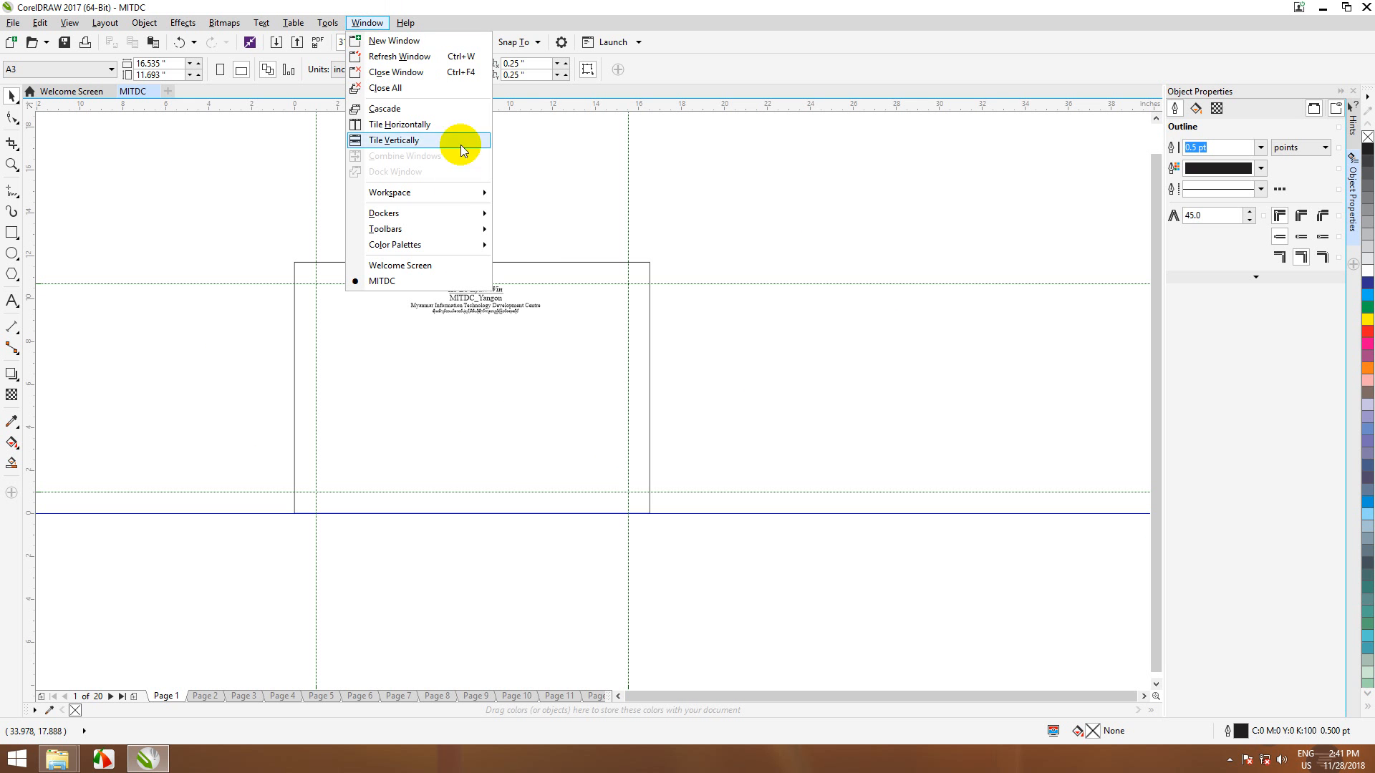
pyautogui.moveTo(448, 215)
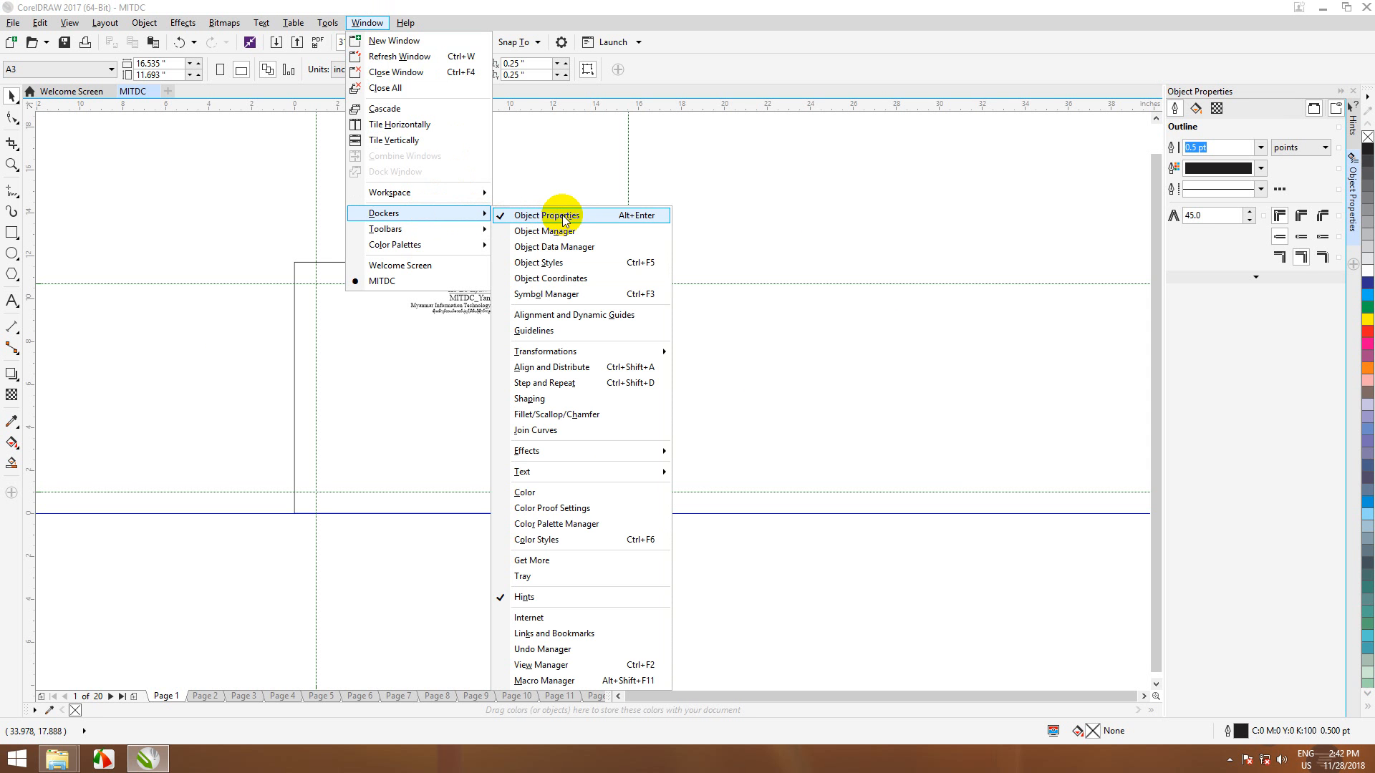
pyautogui.click(551, 597)
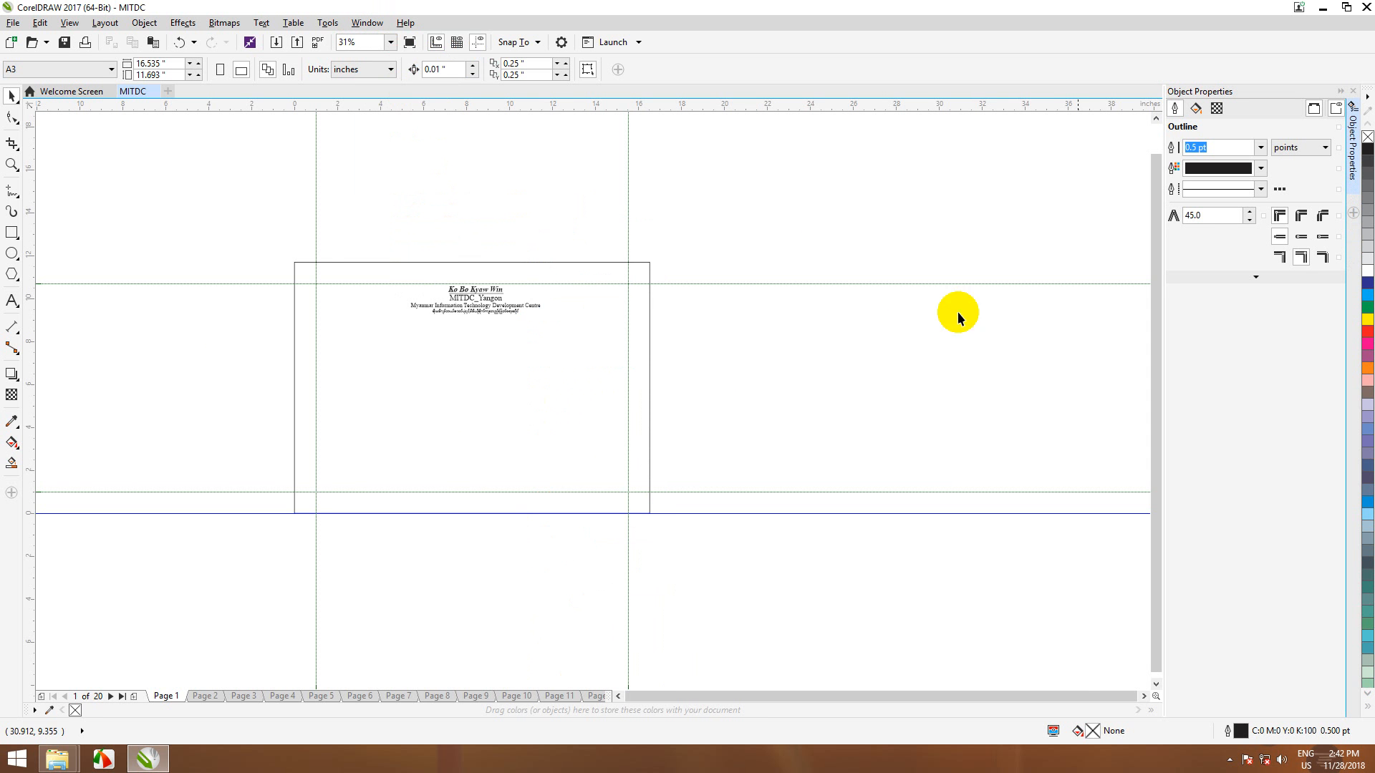
pyautogui.click(370, 25)
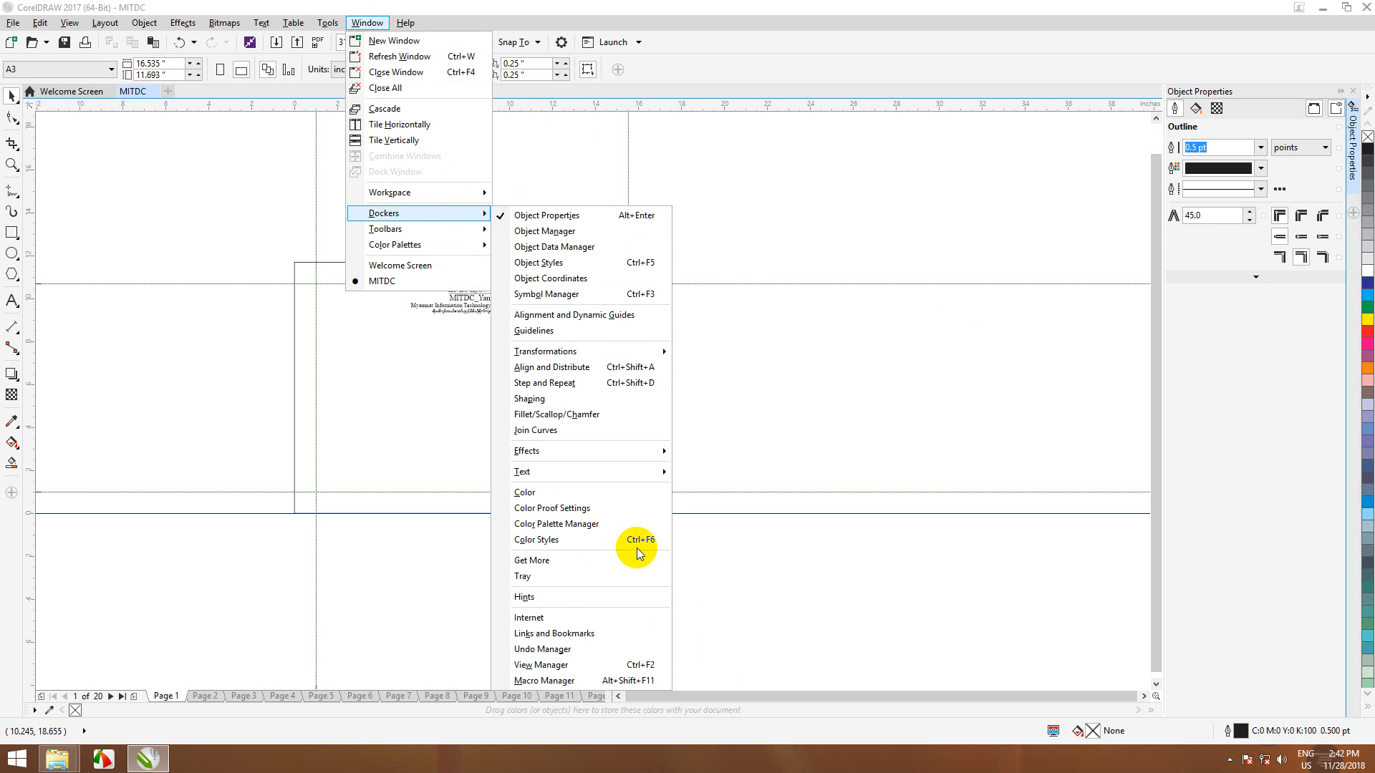
pyautogui.moveTo(547, 475)
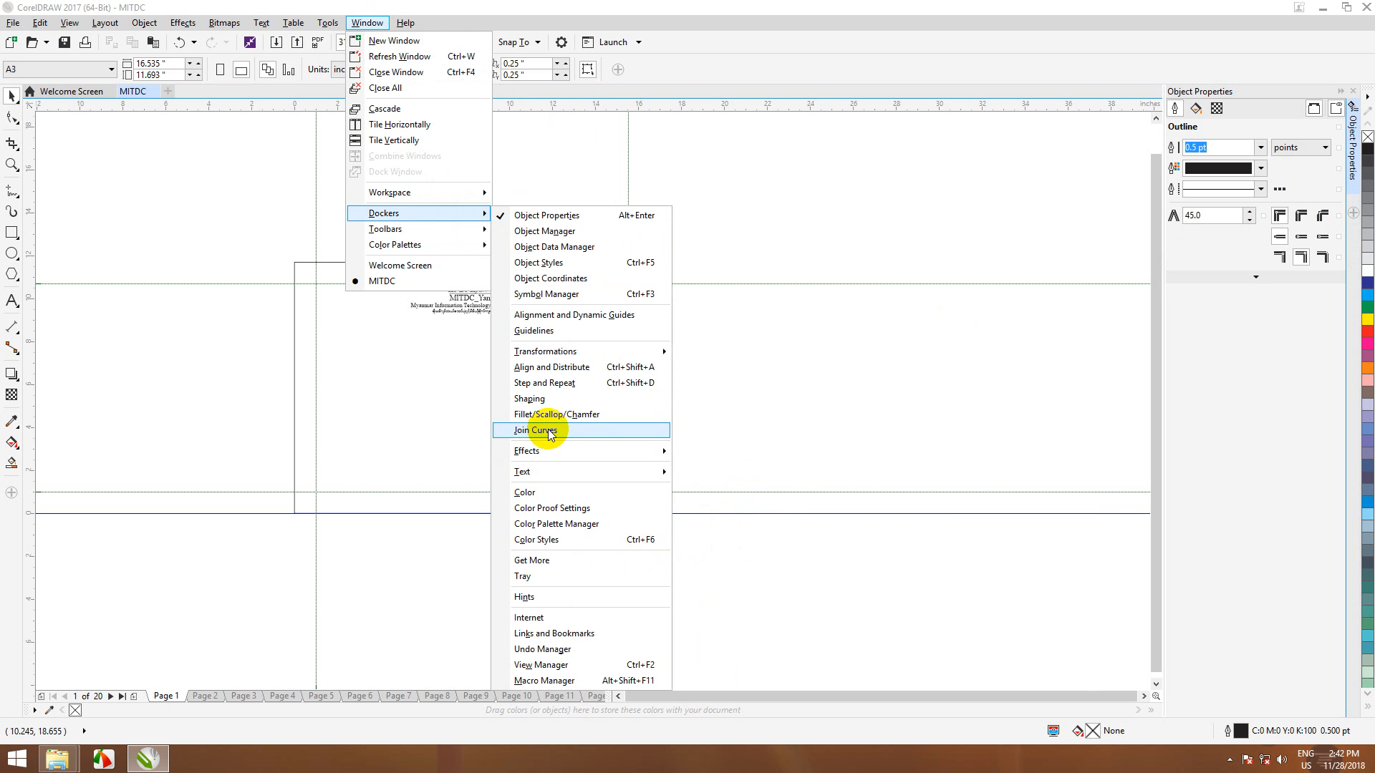
pyautogui.click(538, 329)
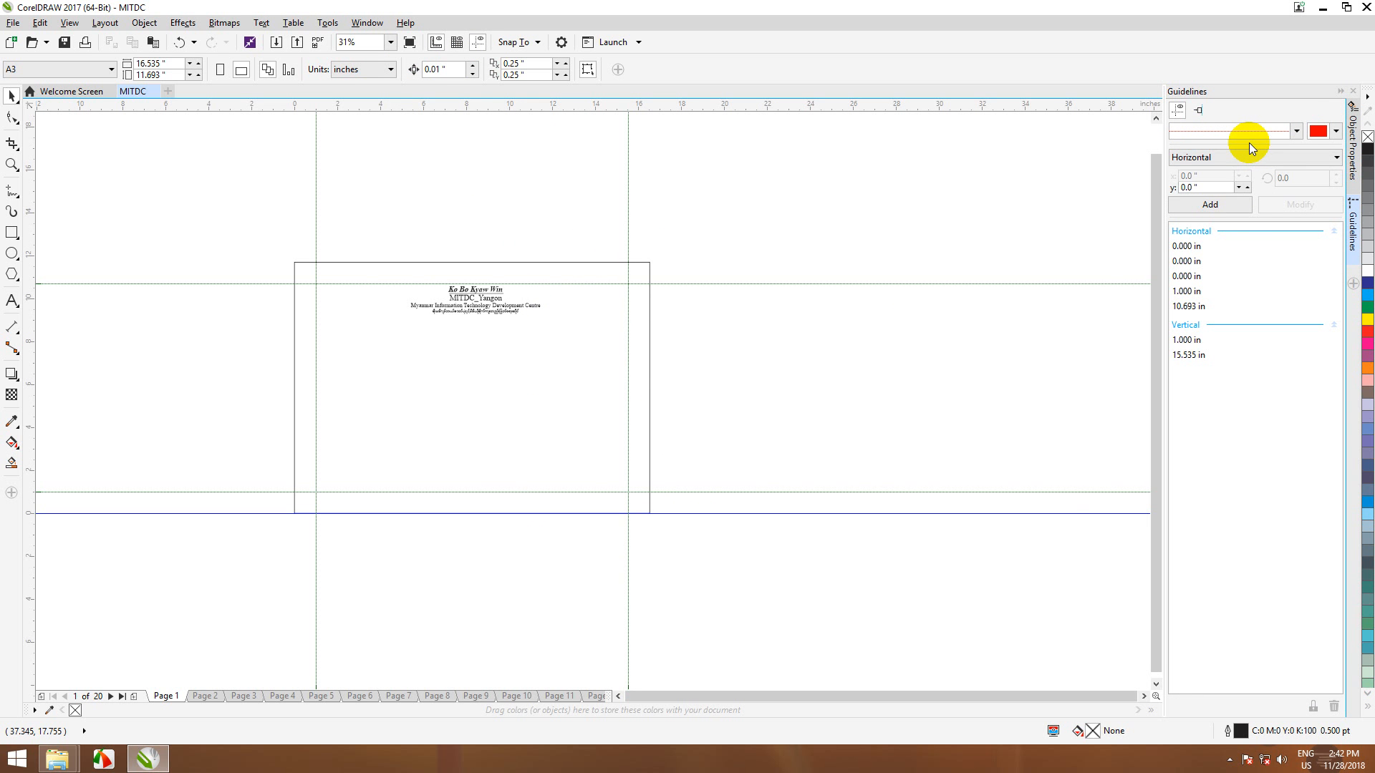
# - Choose the long-dashed guideline style and set the y position for a horizontal guideline to -0.5 inches
pyautogui.click(1238, 188)
pyautogui.click(1239, 188)
pyautogui.click(1296, 130)
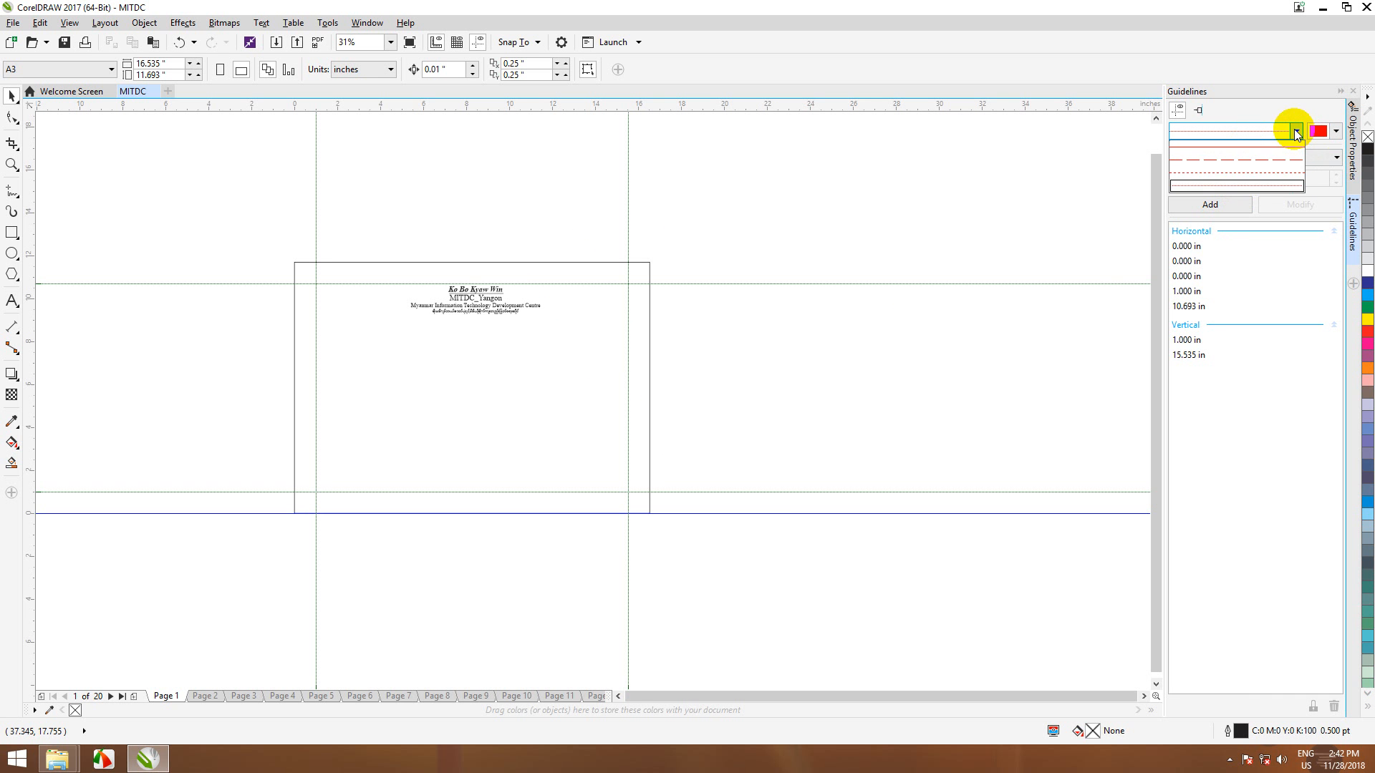
pyautogui.click(1265, 159)
pyautogui.click(1239, 189)
pyautogui.click(1239, 188)
pyautogui.click(1239, 188)
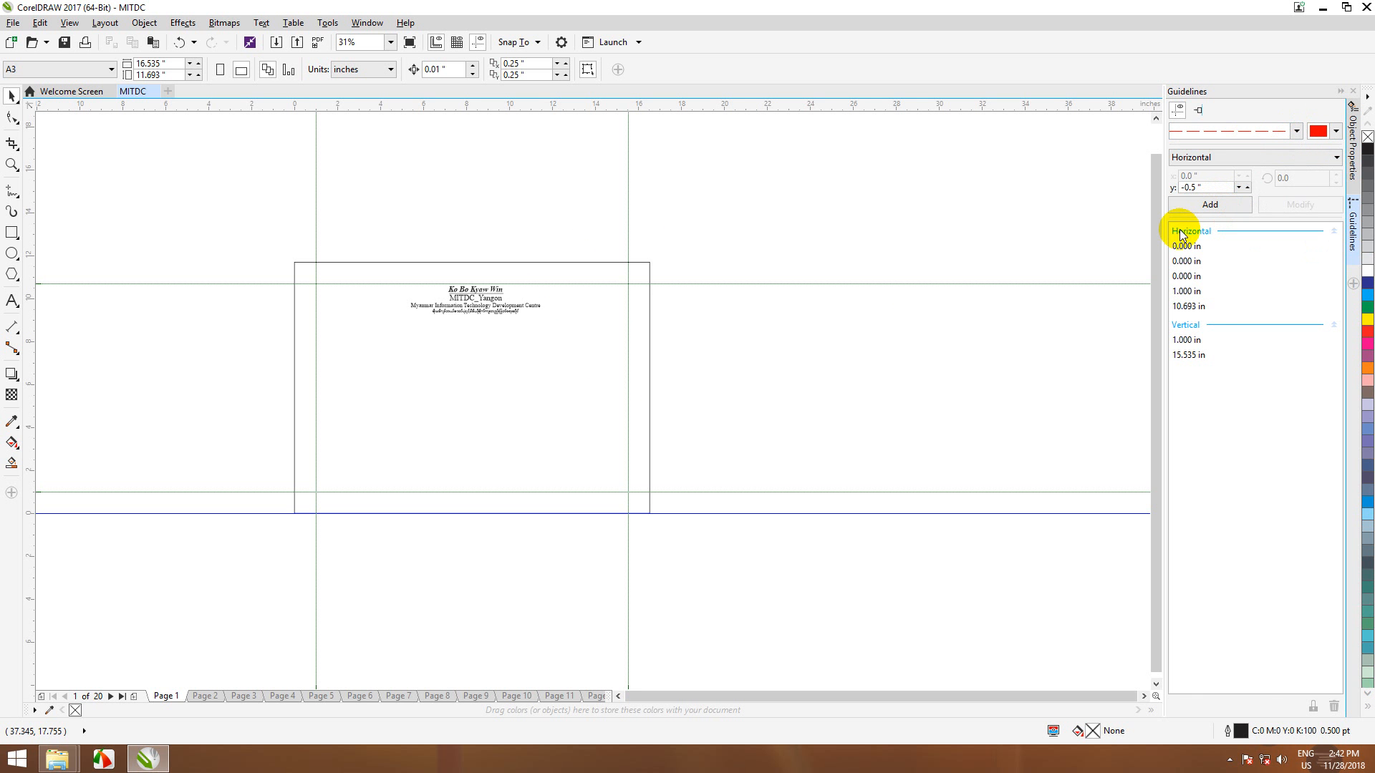
# - Shift the page frame rectangle slightly up and to the right, and show the Color docker
pyautogui.moveTo(374, 348); pyautogui.dragTo(378, 344)
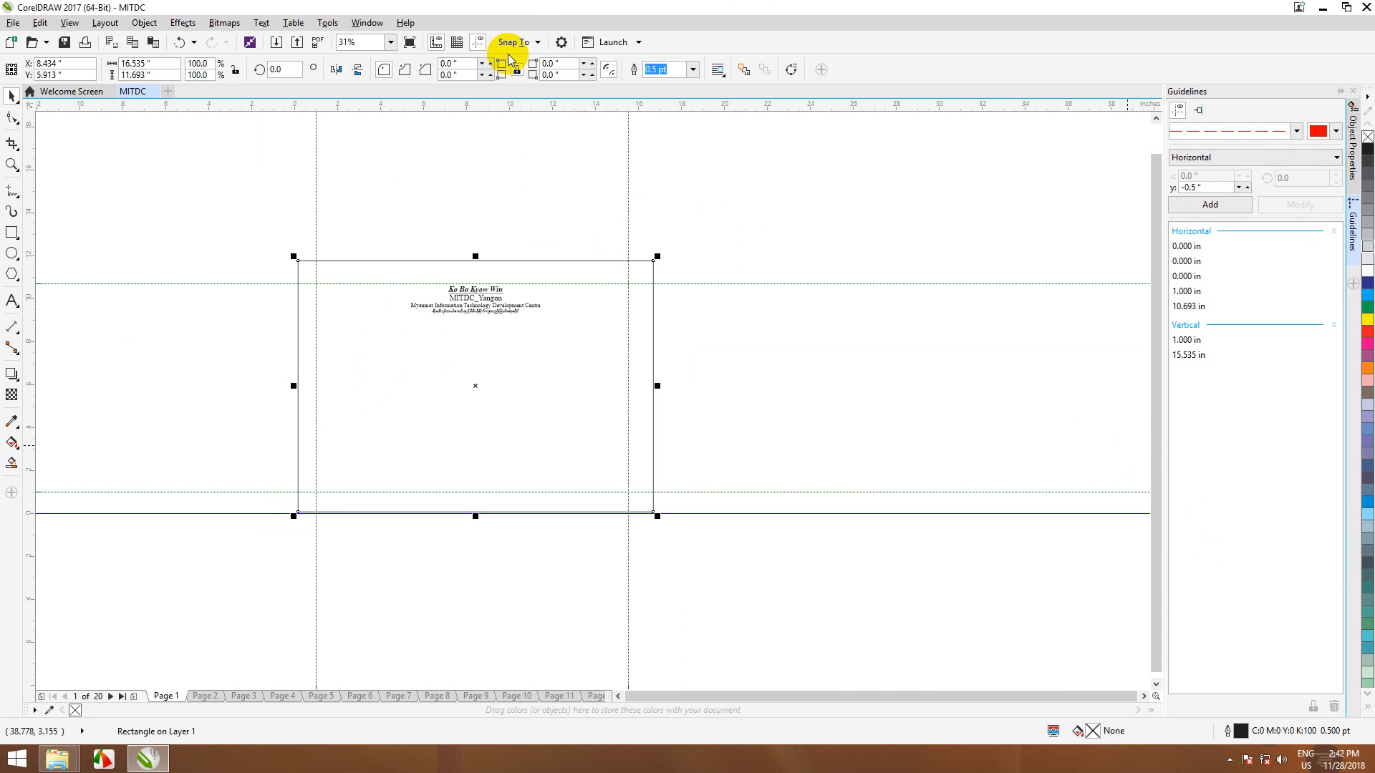
pyautogui.click(367, 22)
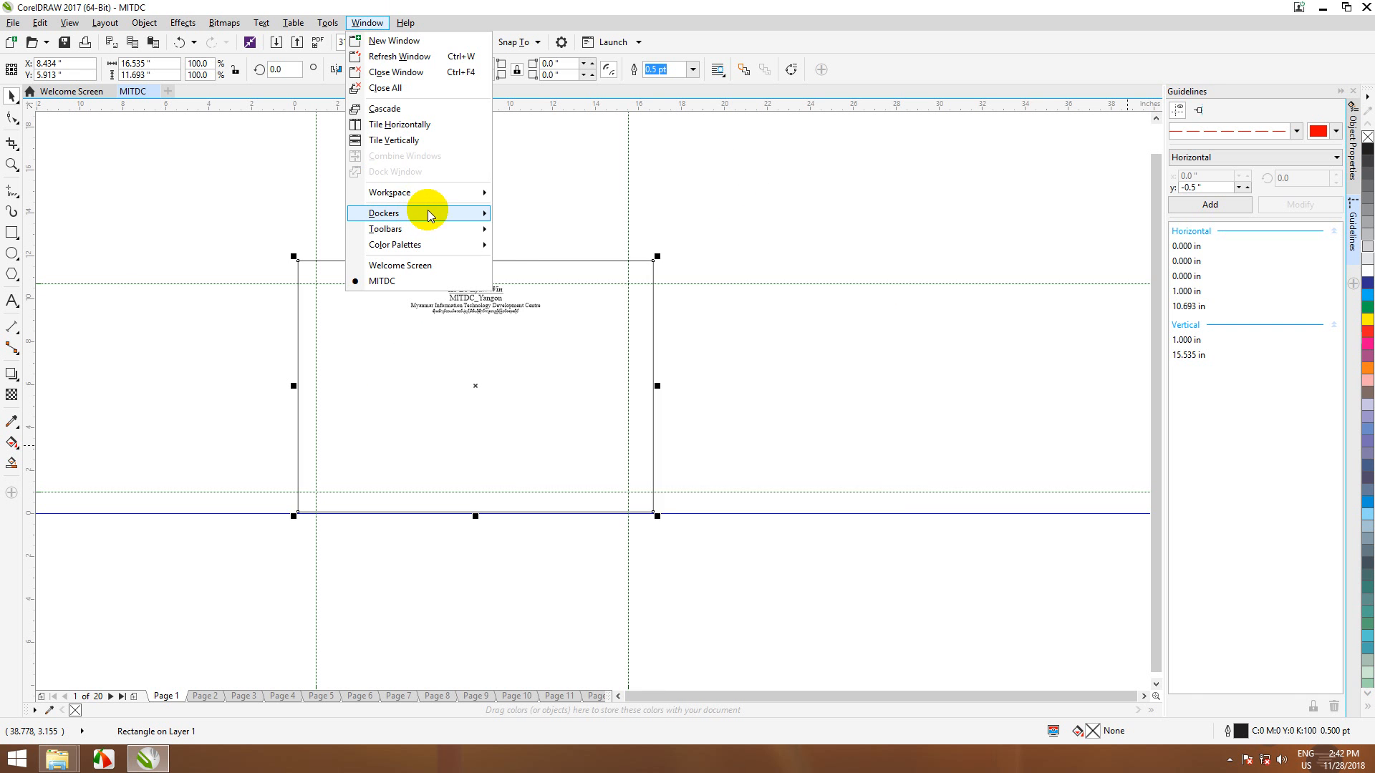
pyautogui.moveTo(475, 219)
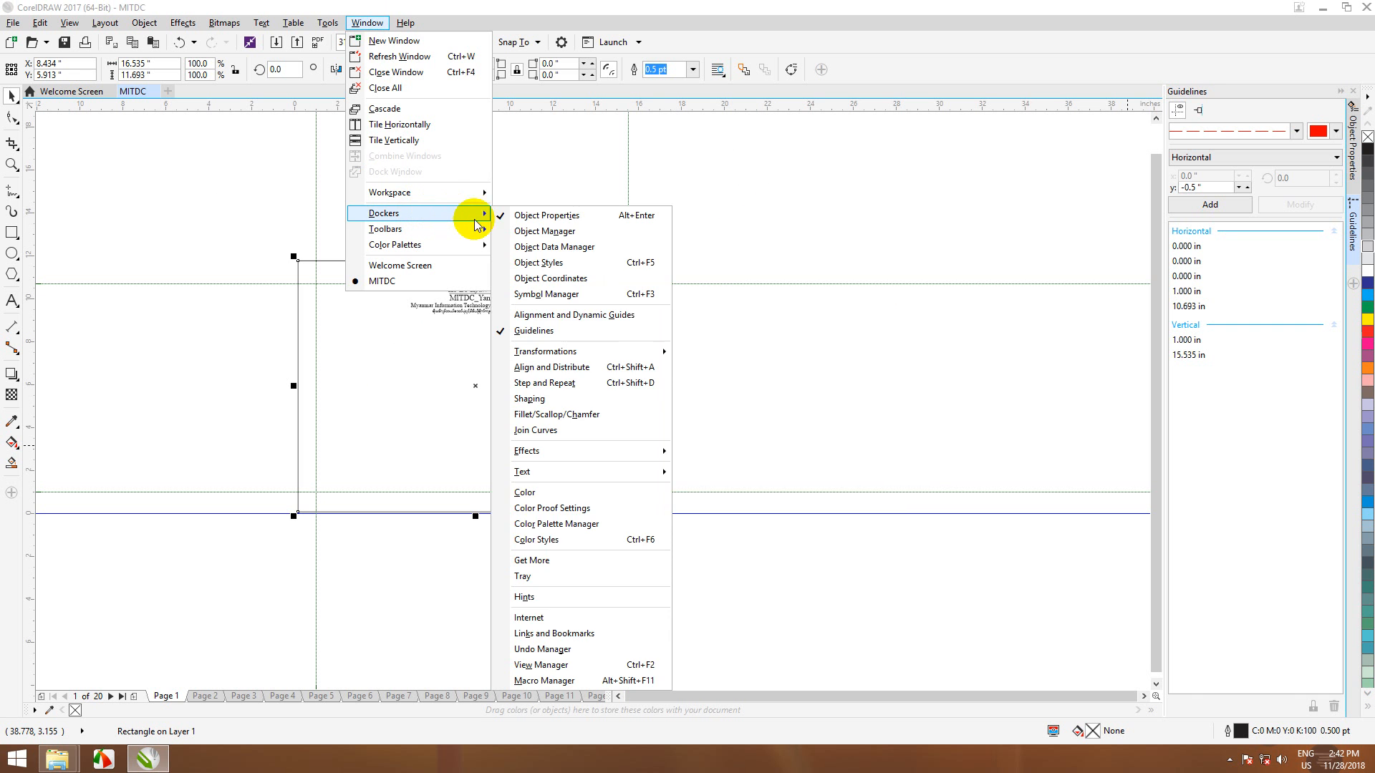
pyautogui.click(557, 494)
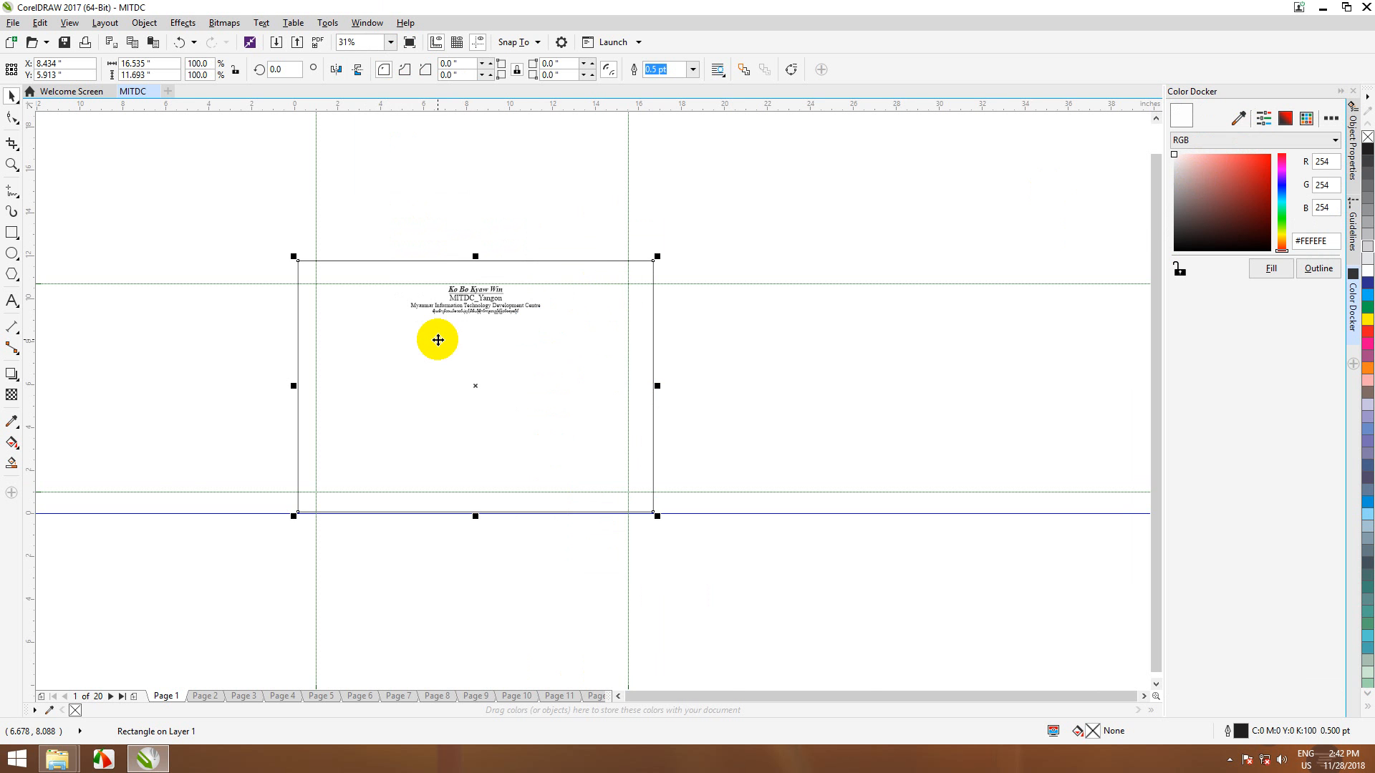
# - Select all four lines of the heading text and fill them with red #FF0000
pyautogui.scroll(2, 437, 340)
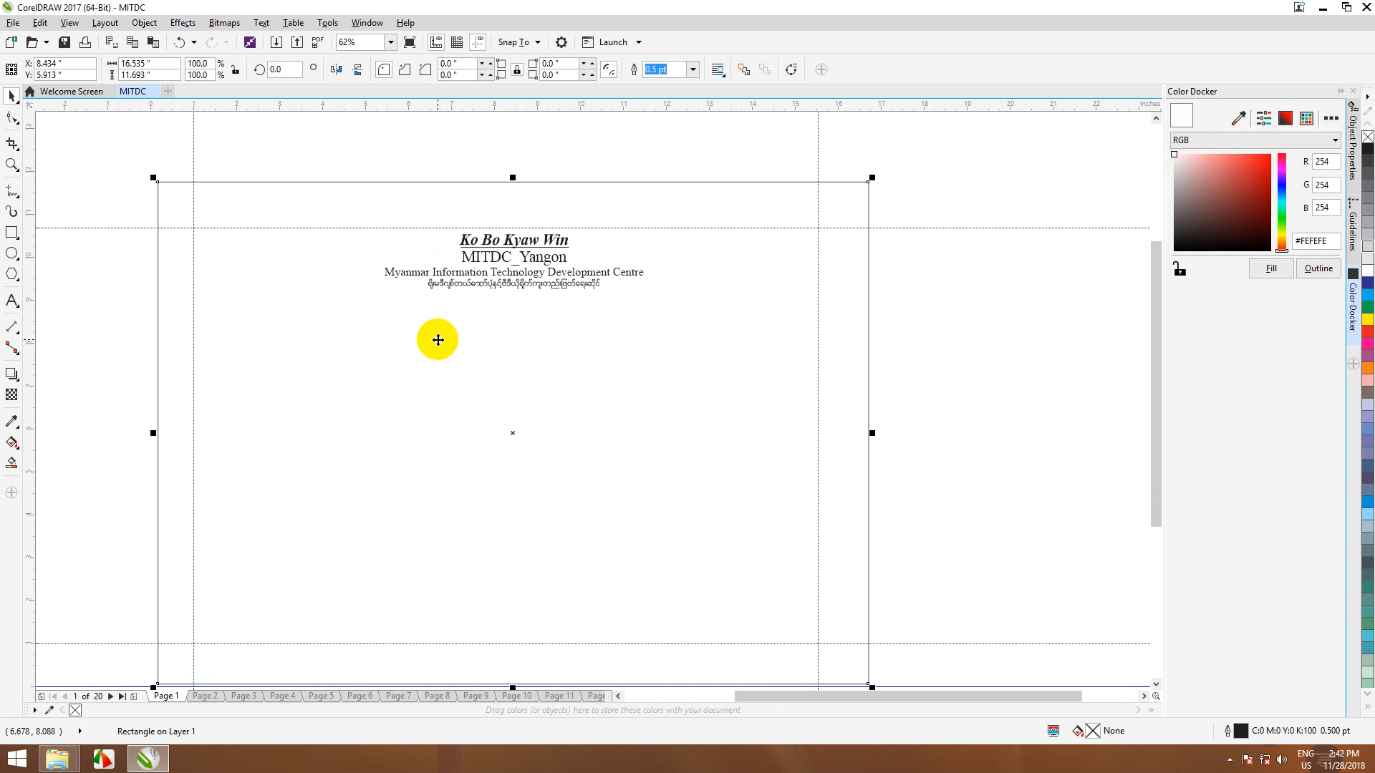
pyautogui.doubleClick(506, 264)
pyautogui.moveTo(460, 233); pyautogui.dragTo(614, 284)
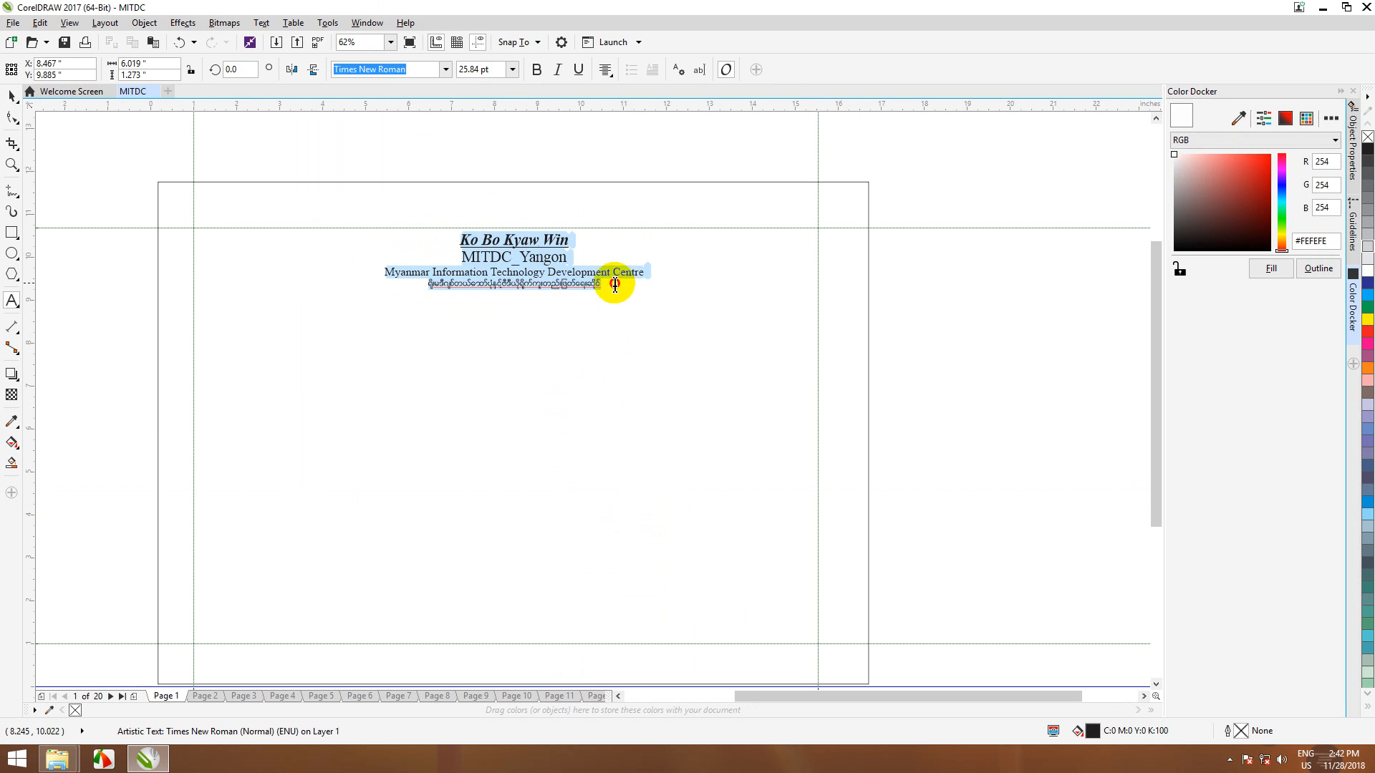
pyautogui.click(1269, 156)
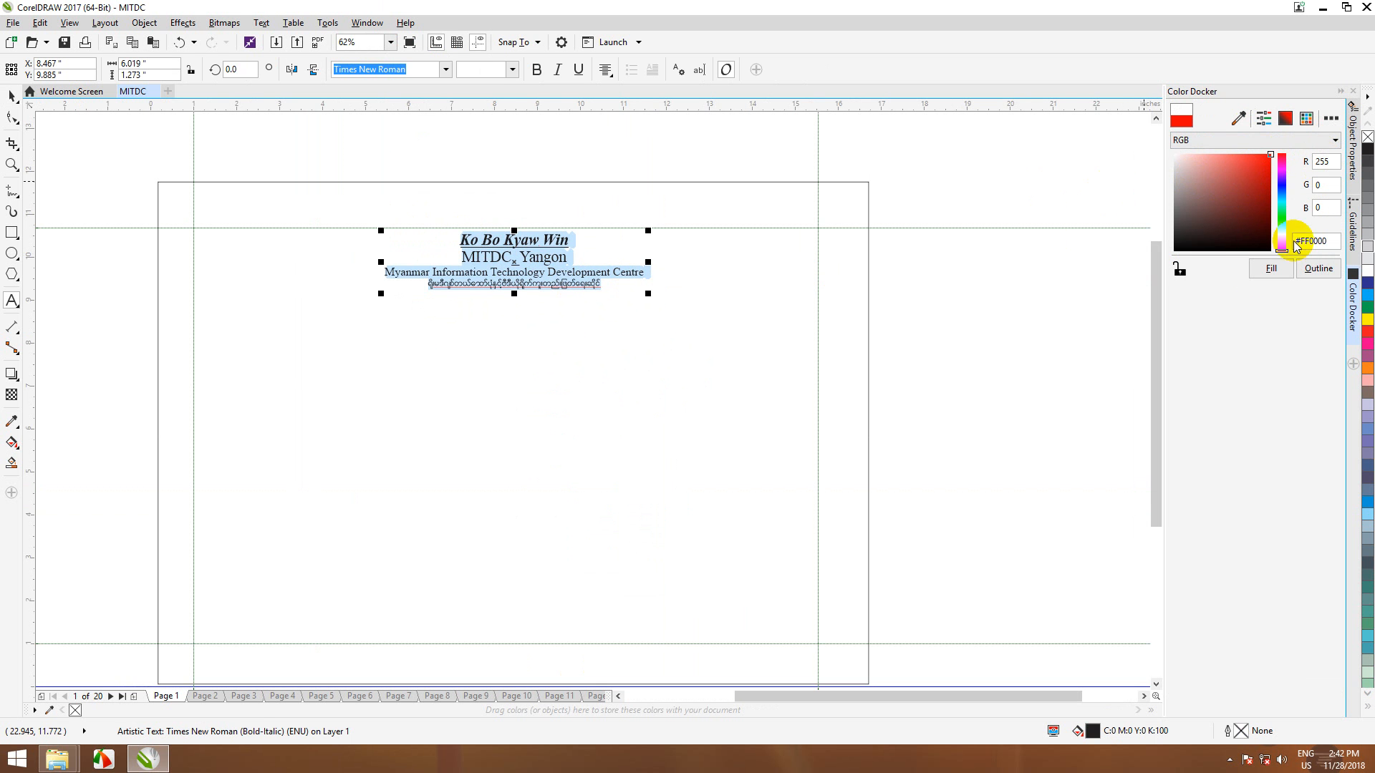
pyautogui.click(1270, 269)
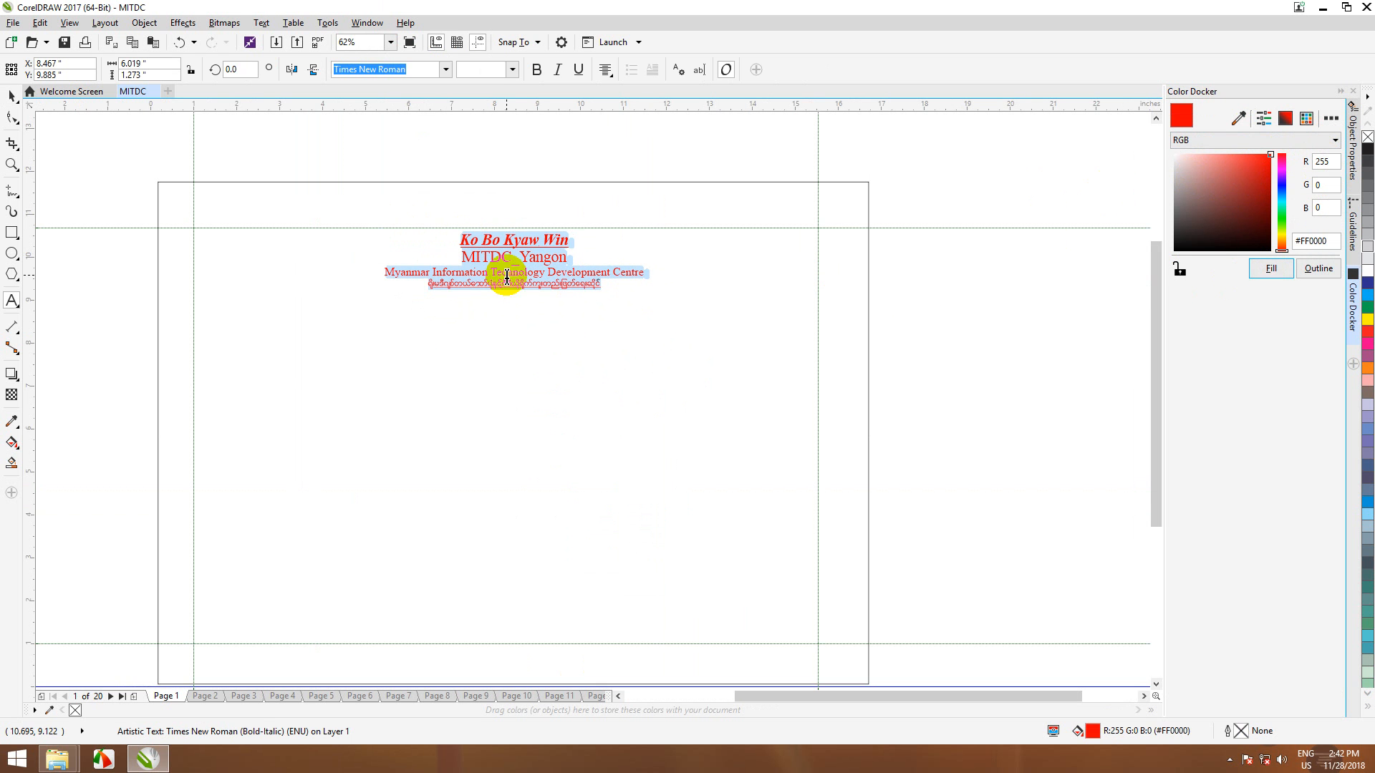
pyautogui.scroll(2, 559, 261)
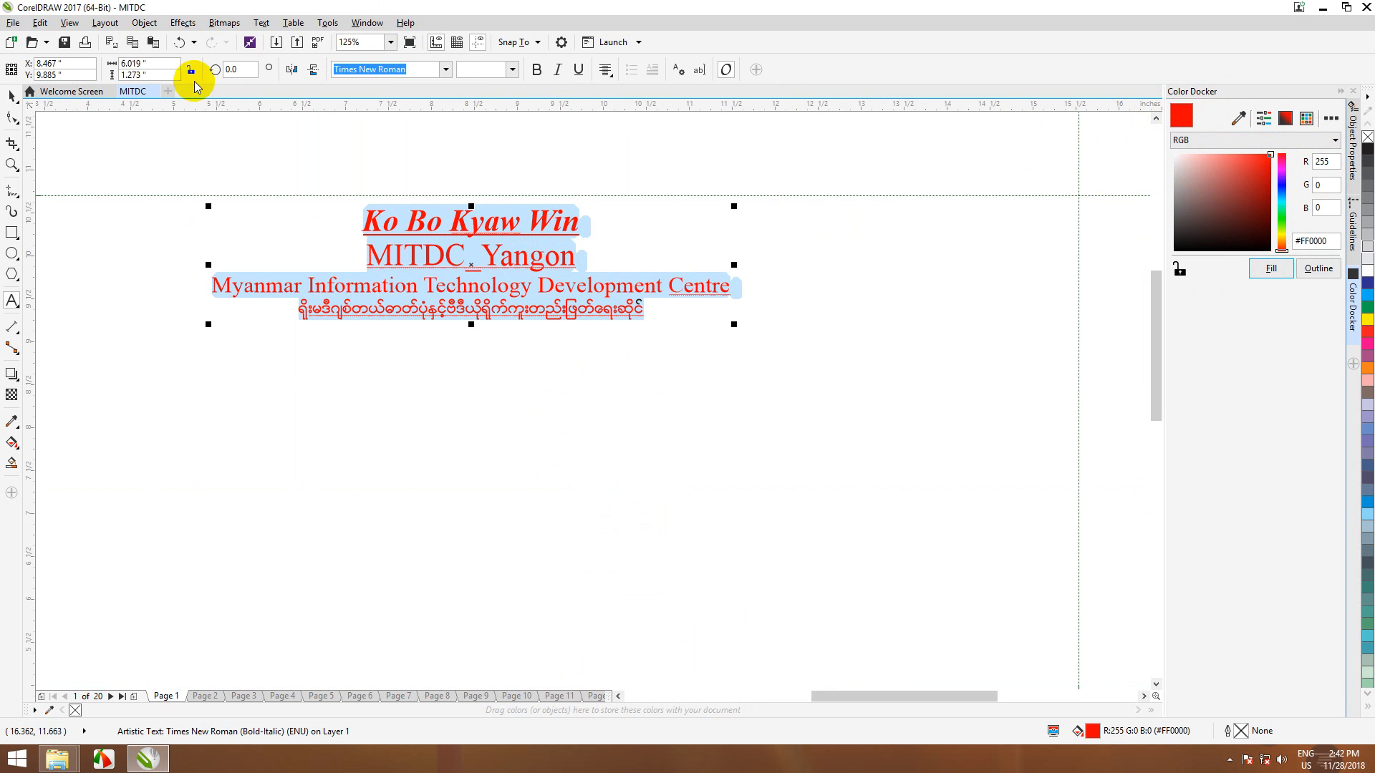
# - Hide the Color docker and deselect the heading text
pyautogui.click(367, 23)
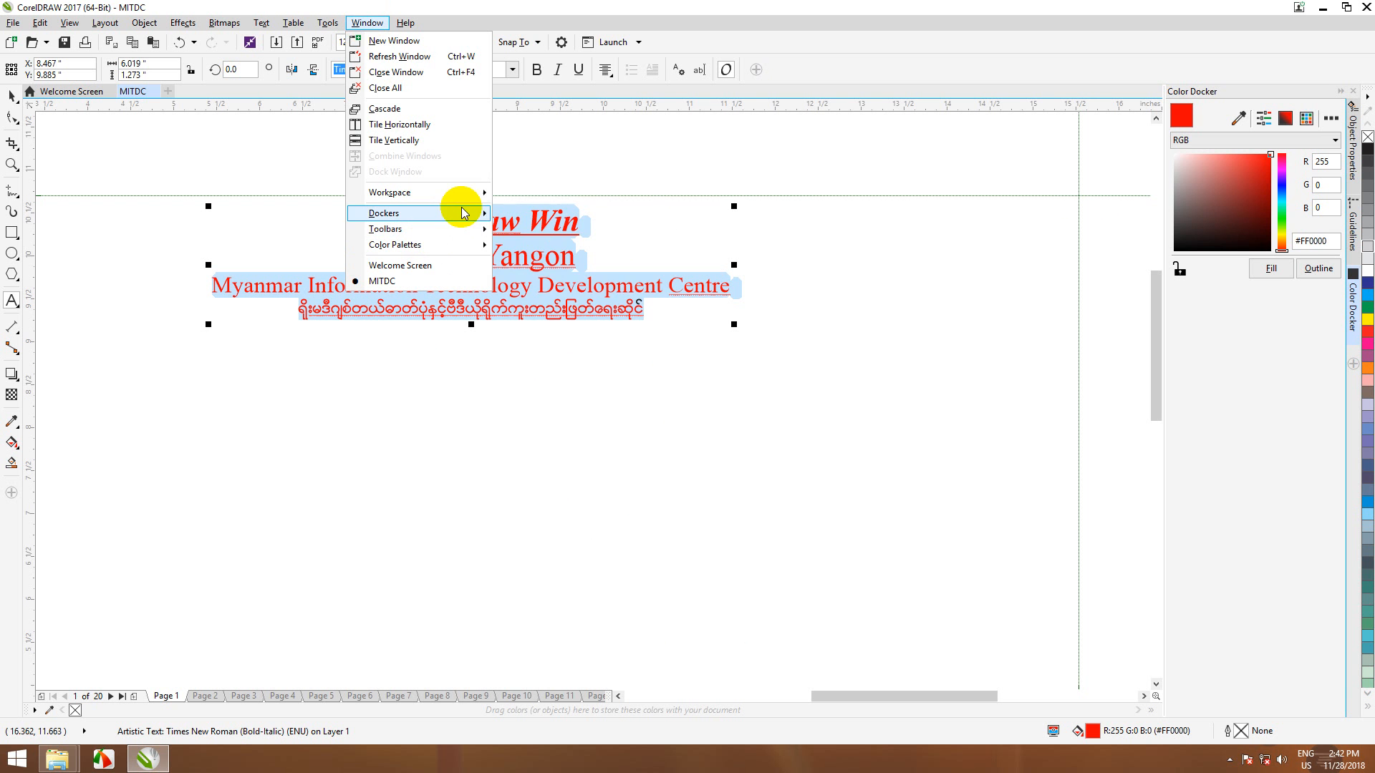
pyautogui.moveTo(462, 213)
pyautogui.click(548, 492)
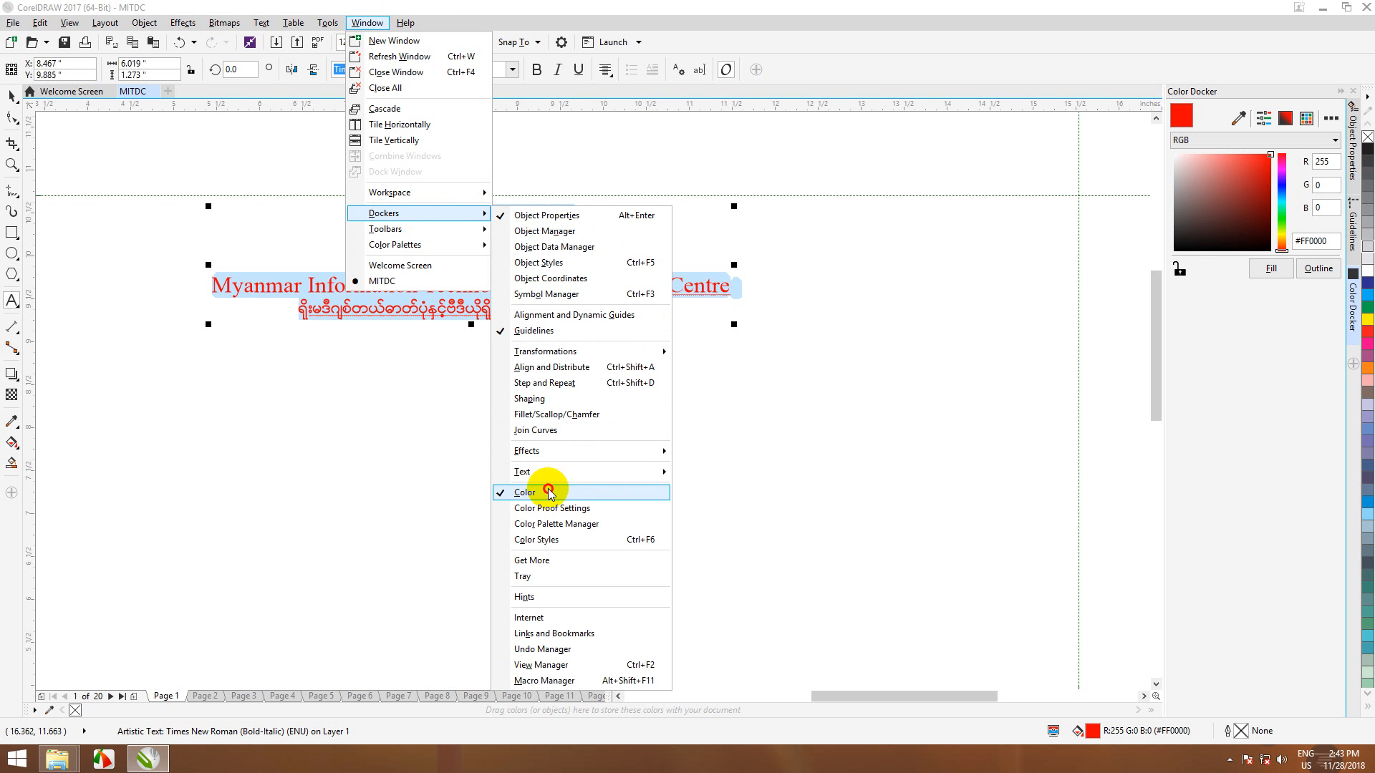
pyautogui.click(495, 251)
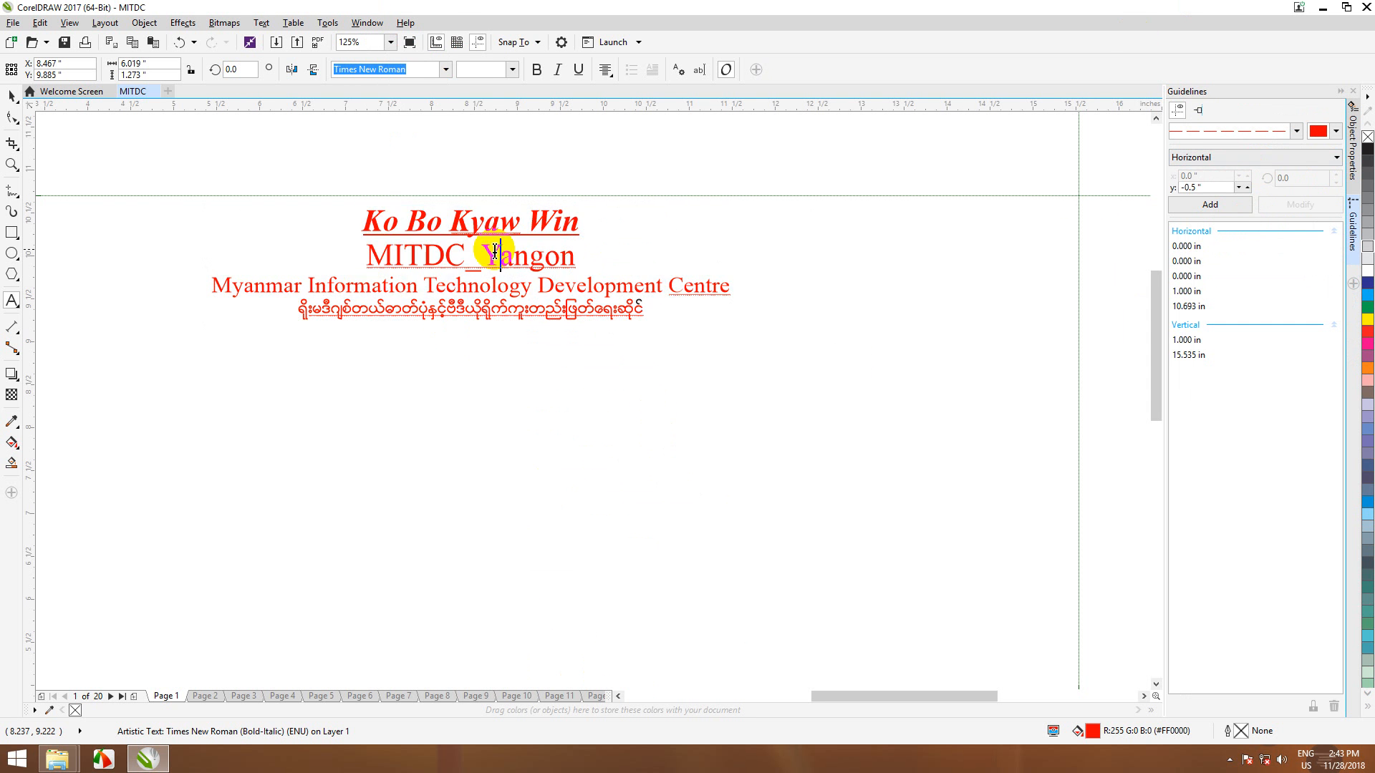
# - Insert an empty line above the last Burmese line of the heading text
pyautogui.scroll(-3, 494, 251)
pyautogui.scroll(3, 497, 247)
pyautogui.scroll(-2, 494, 251)
pyautogui.scroll(3, 475, 252)
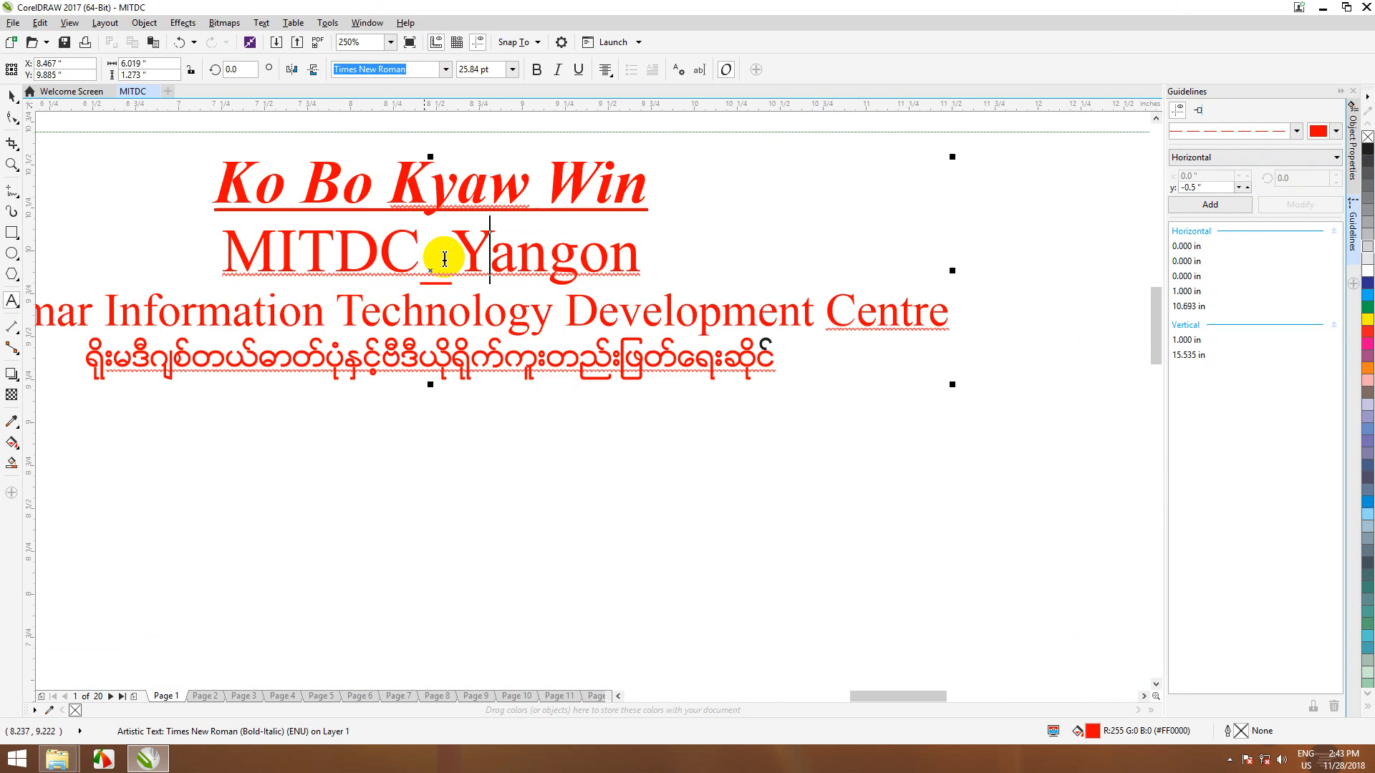
pyautogui.scroll(-2, 445, 259)
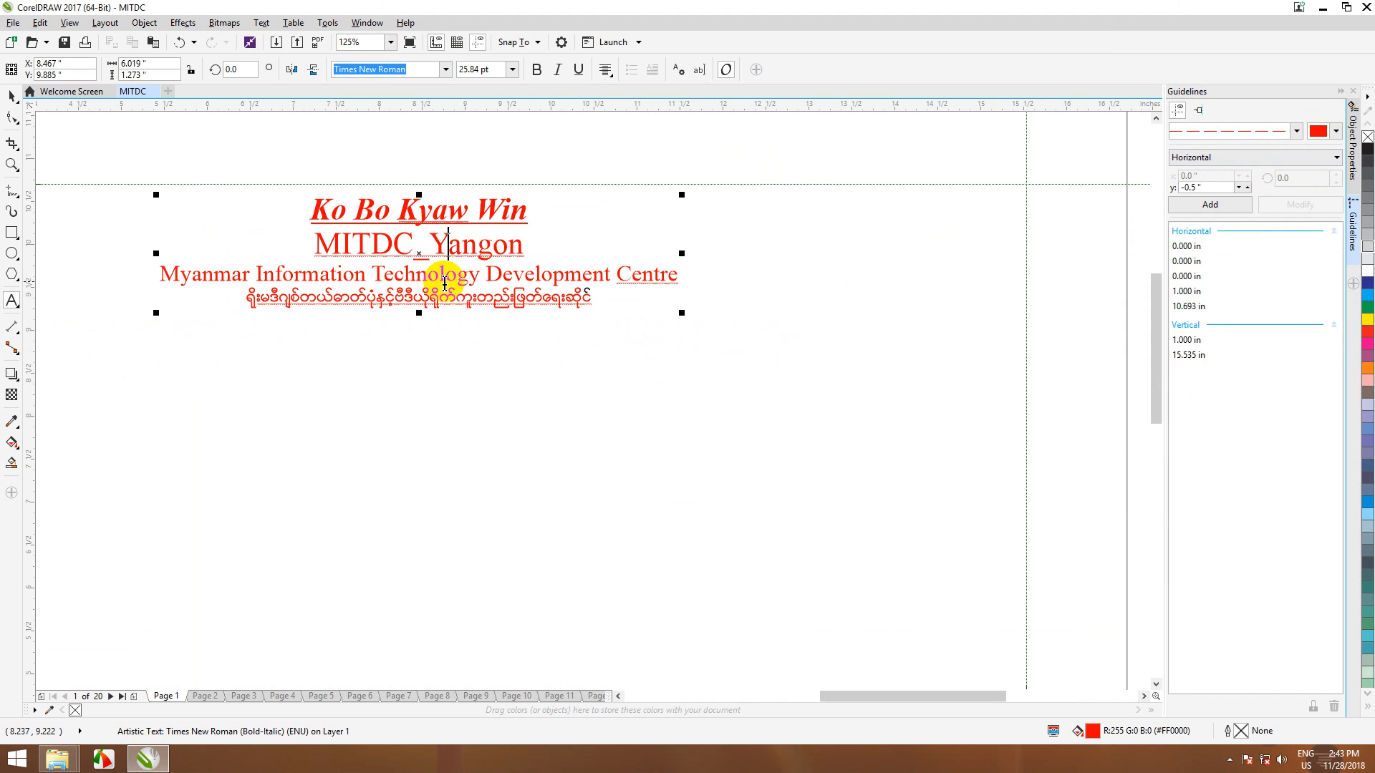
pyautogui.click(247, 300)
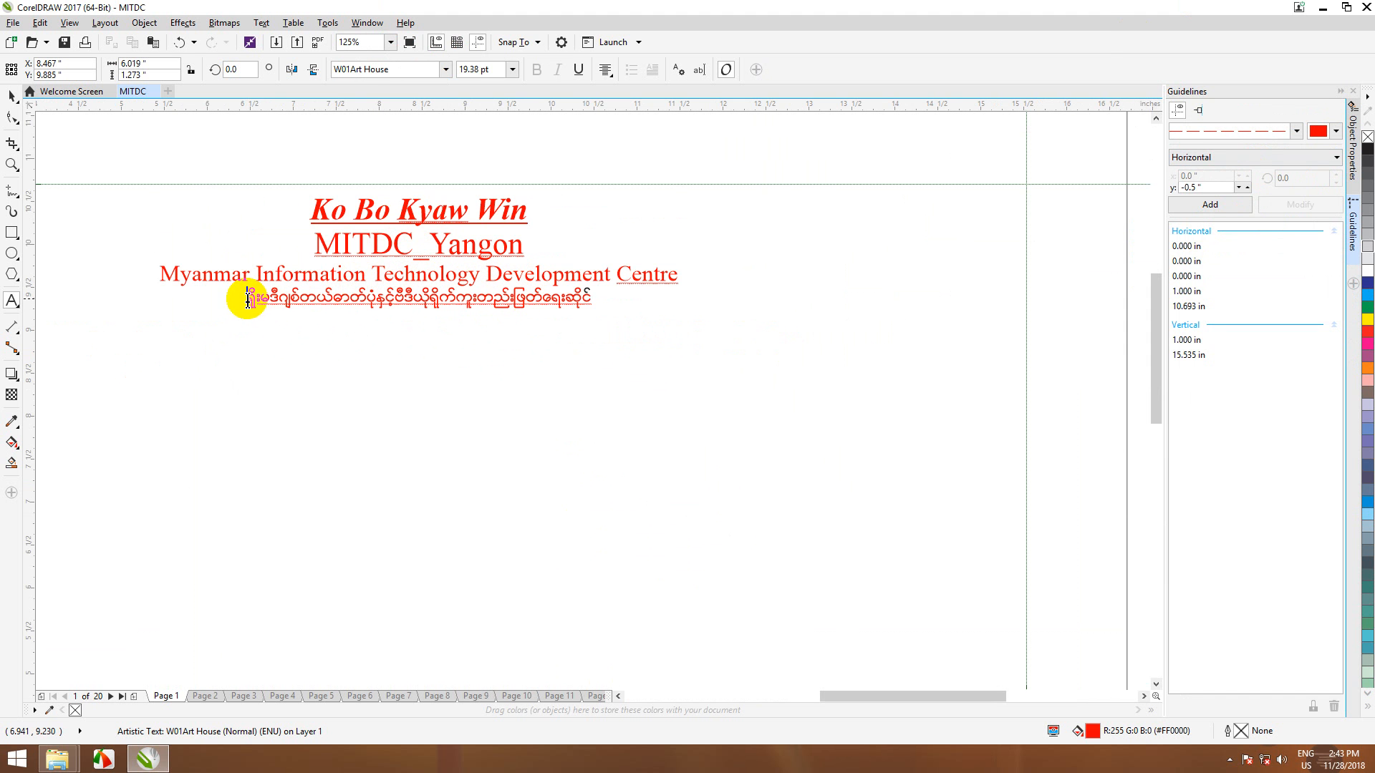
pyautogui.press('Return')
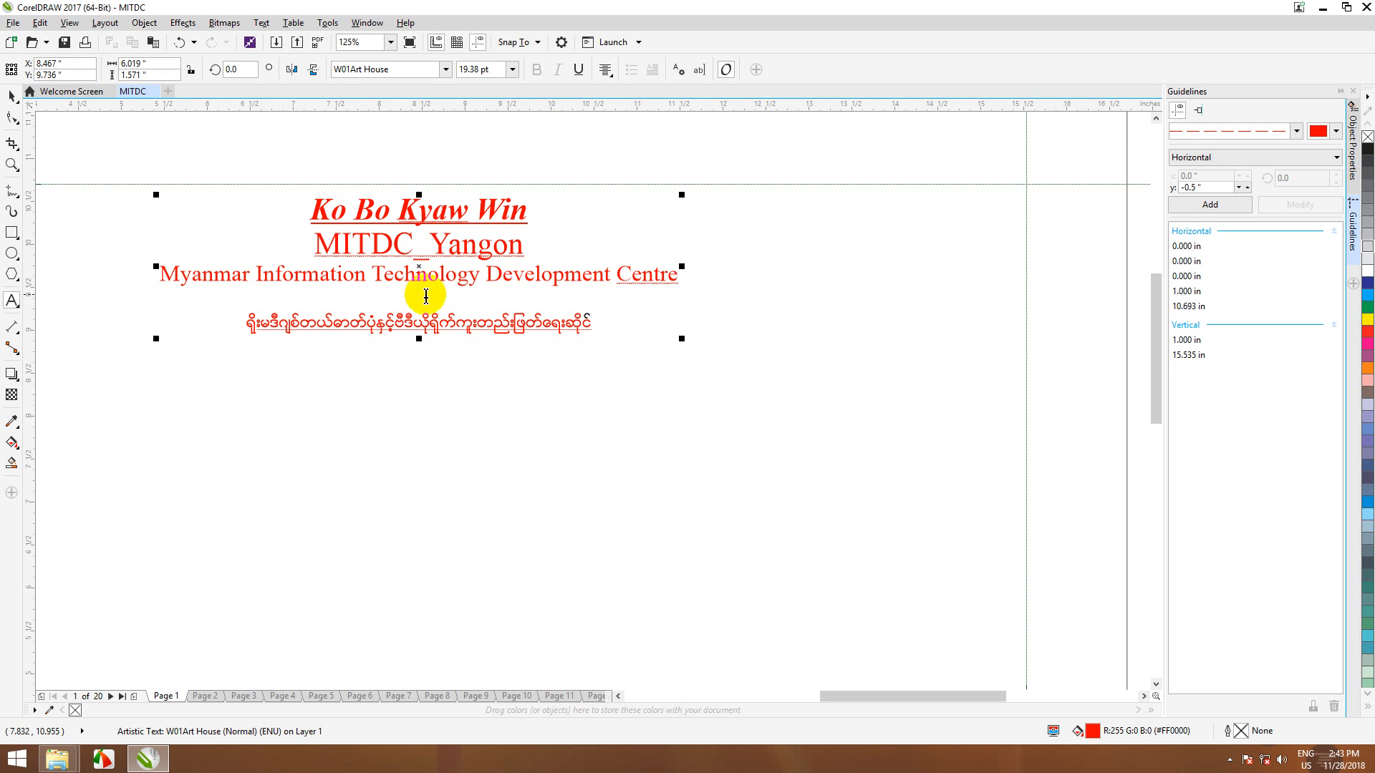
# - Enter မြန်မာအိုင်တီနည်းပညာများဖွံ့ဖြိုးရေးစင်တာ on the empty line below the English centre name
pyautogui.click(560, 299)
pyautogui.write('s')
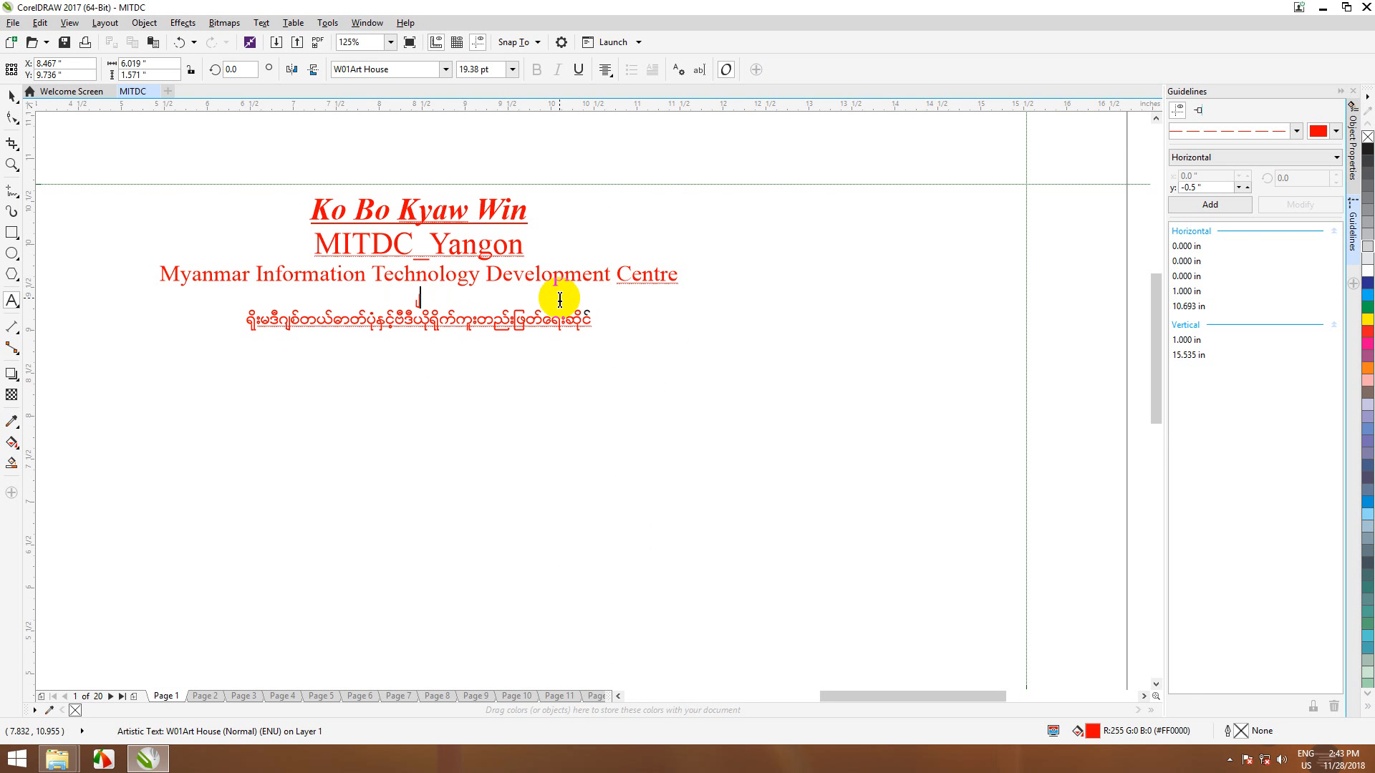
pyautogui.press('BackSpace')
pyautogui.write('မြန်မာအိုင်တီန')
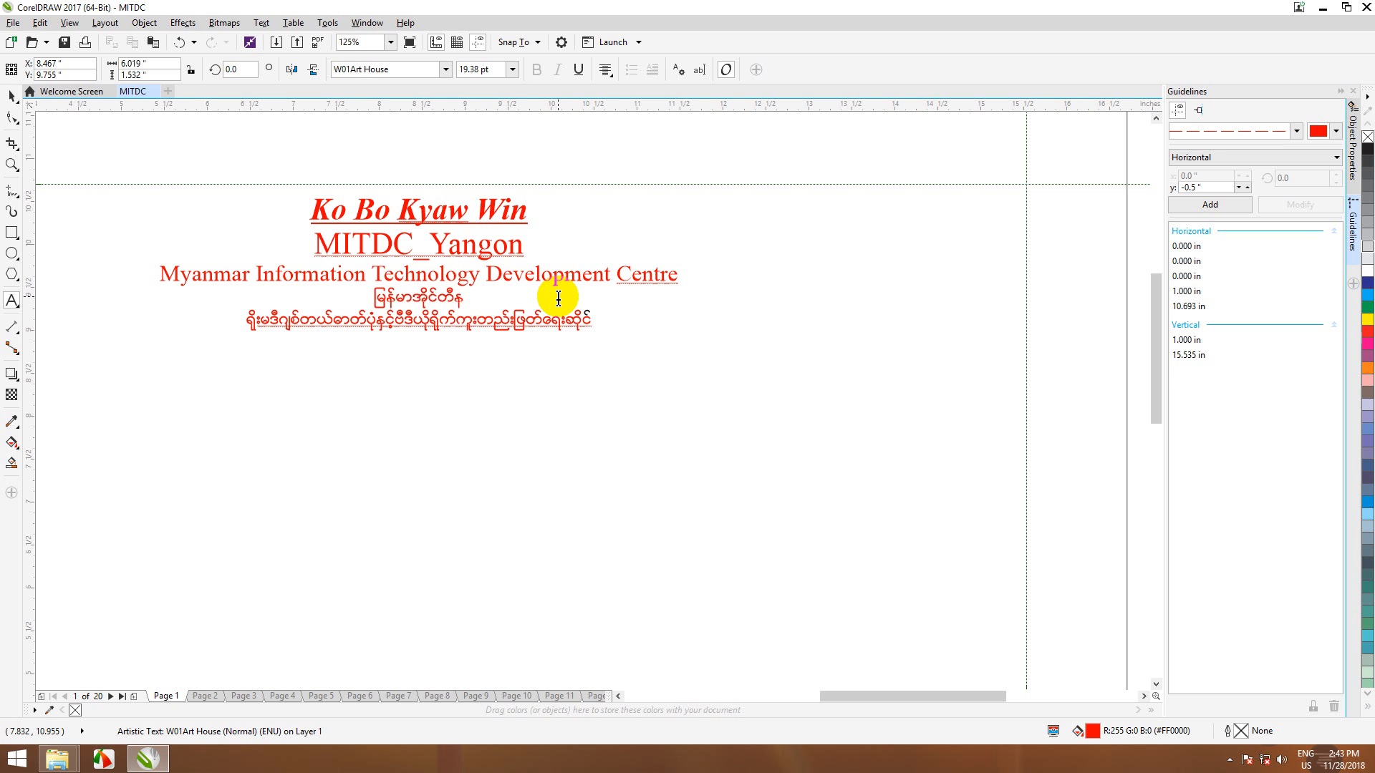
pyautogui.write('ည်းပညာမ')
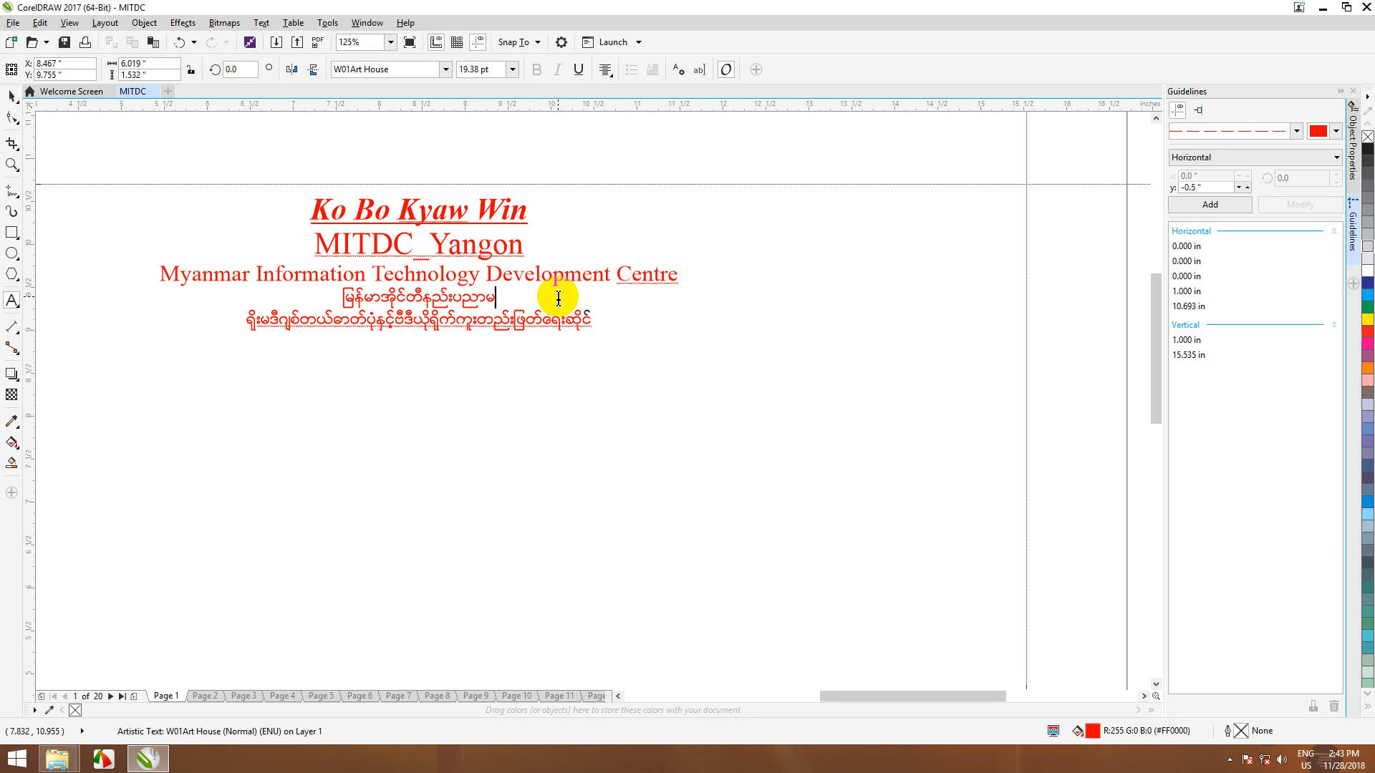
pyautogui.write('ျားဖွ')
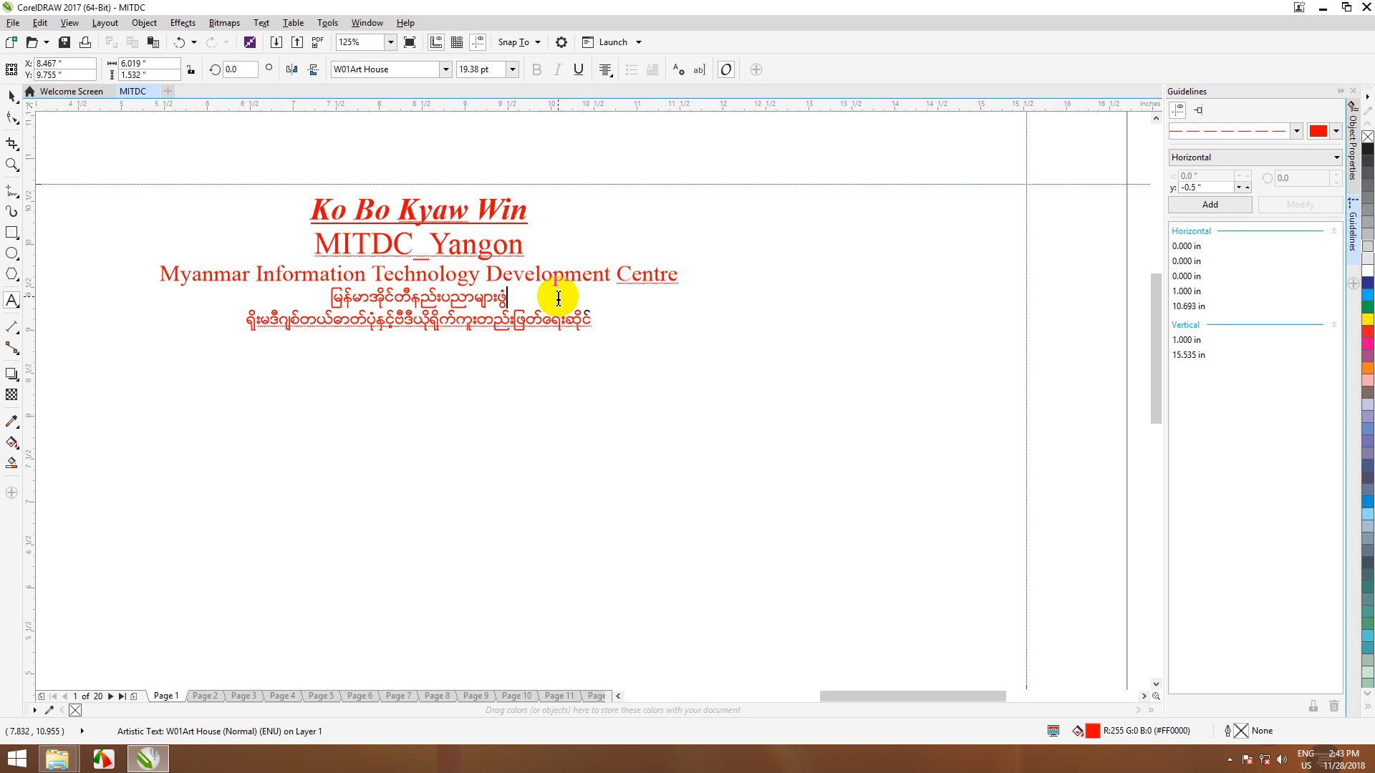
pyautogui.write('ံ့ဖြိုးေ')
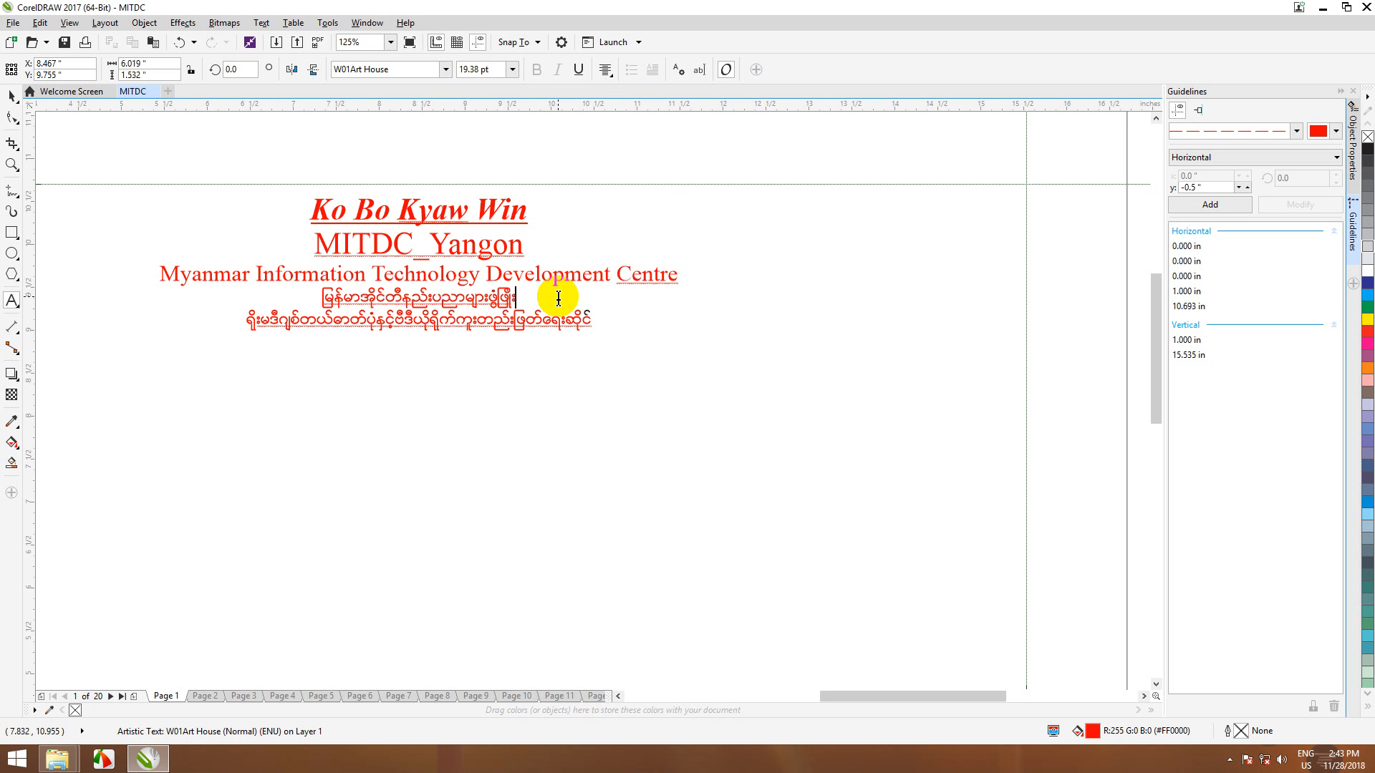
pyautogui.write('ရး')
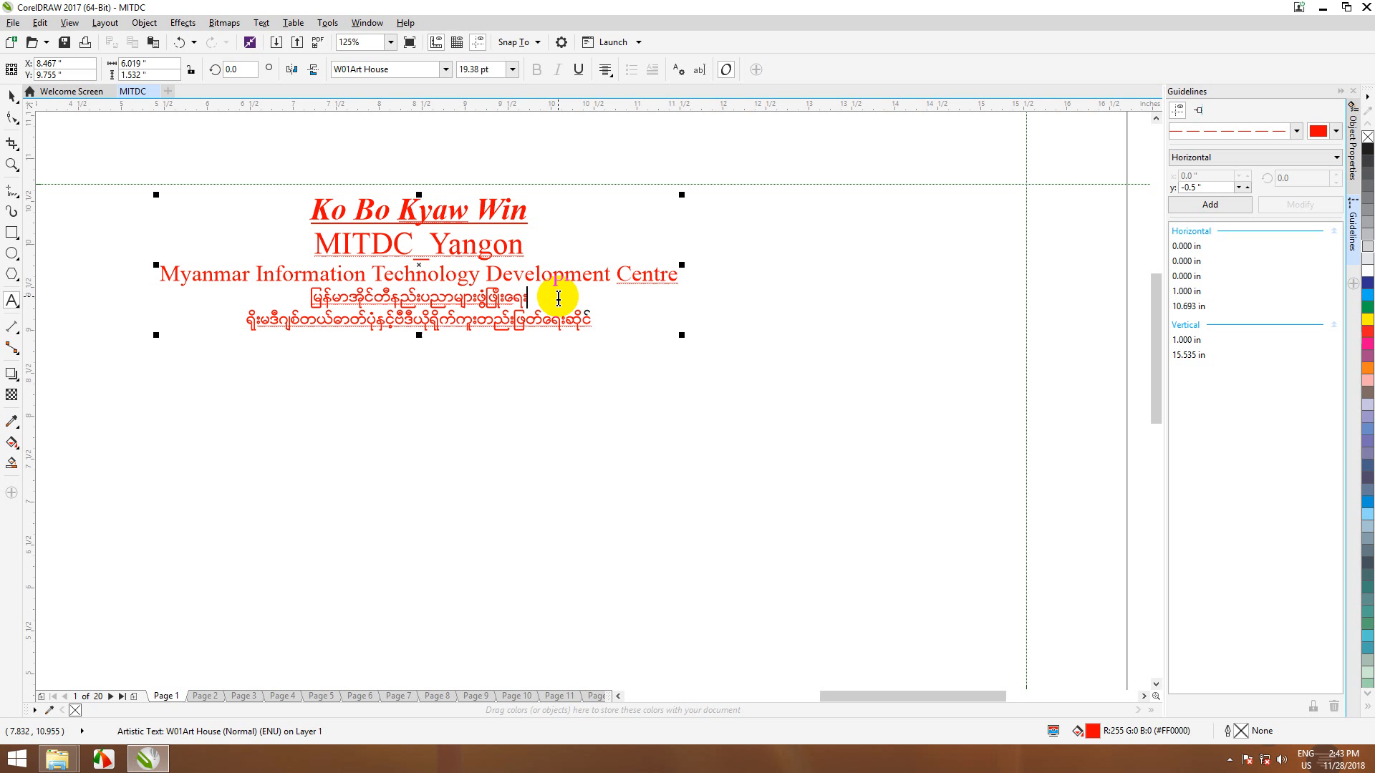
pyautogui.write('စင်တာ')
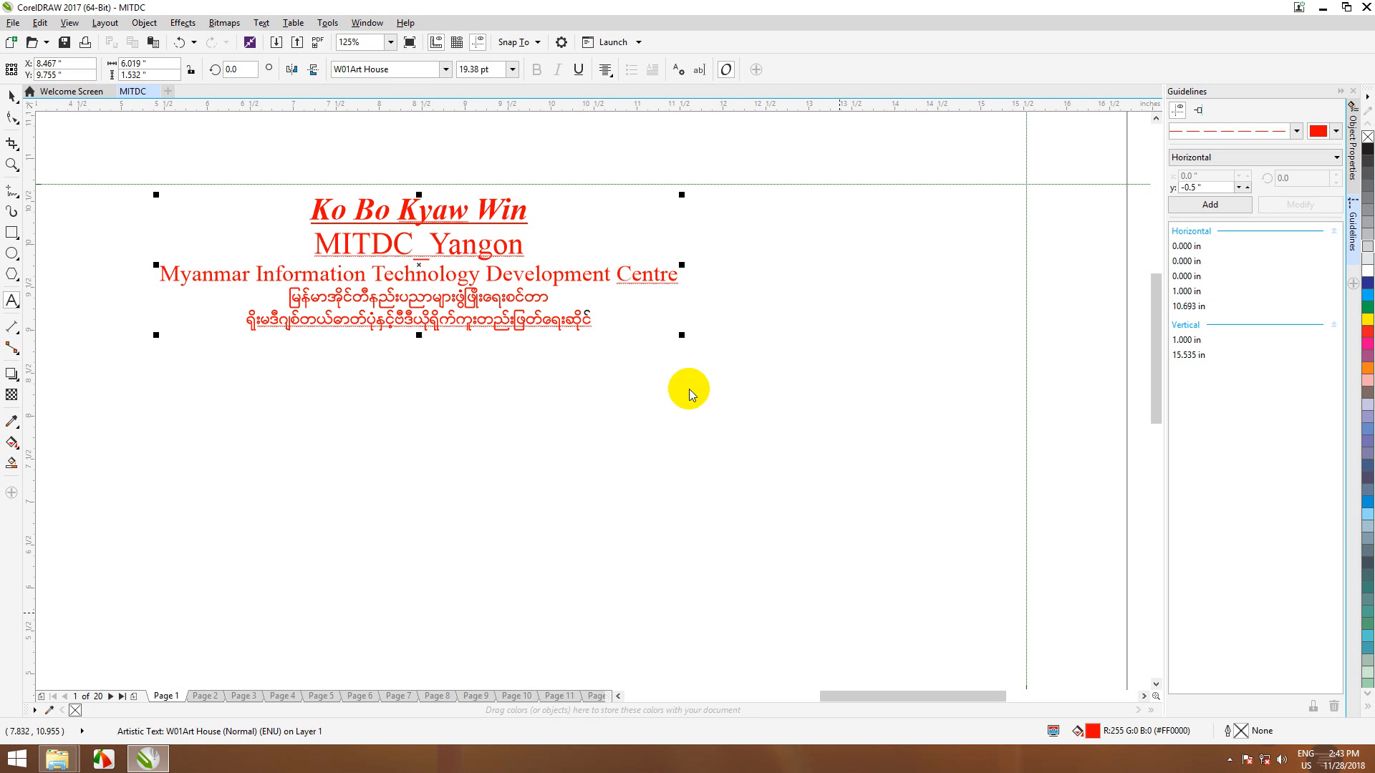
# - Replace the ending စင်တာ of the new Burmese line with သင်တန်း
pyautogui.press('BackSpace')
pyautogui.press('BackSpace')
pyautogui.press('BackSpace')
pyautogui.press('BackSpace')
pyautogui.press('BackSpace')
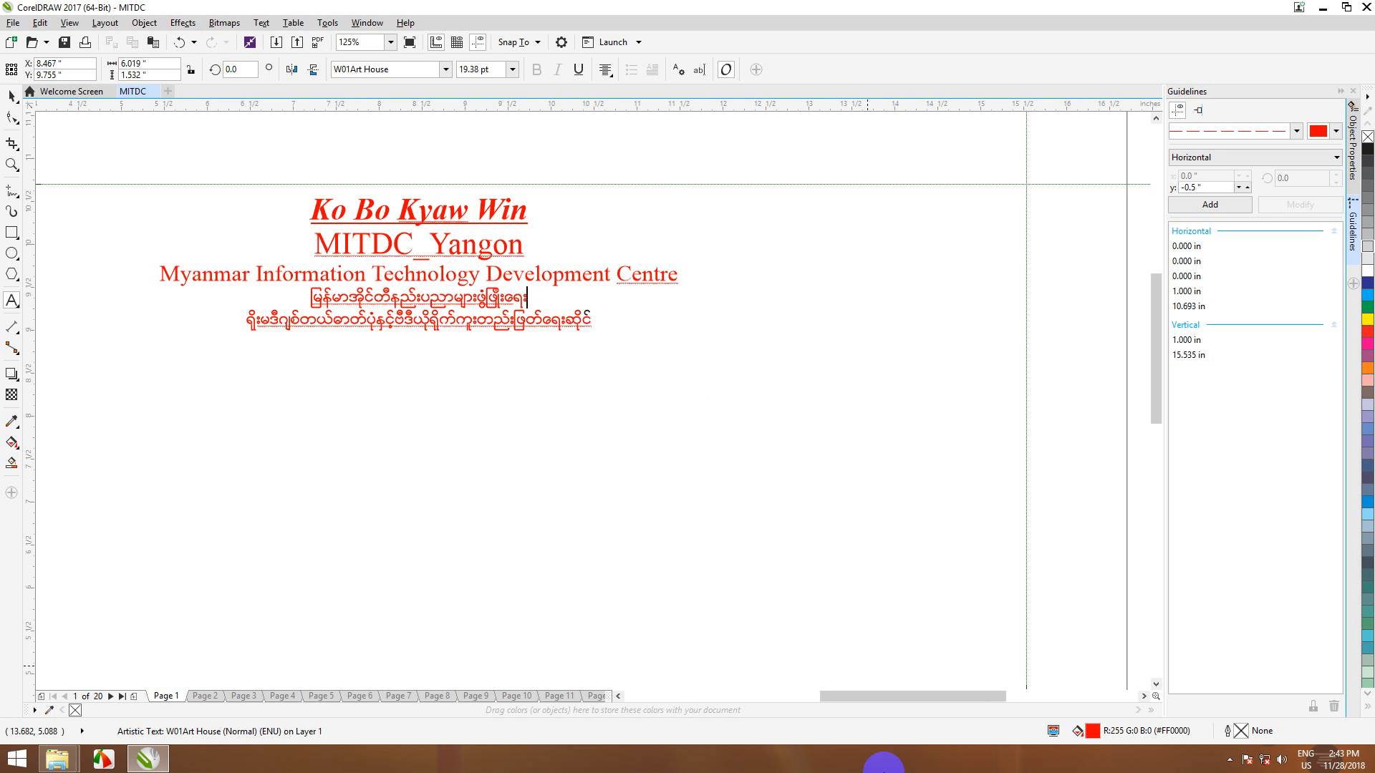
pyautogui.write('သင်တန်း')
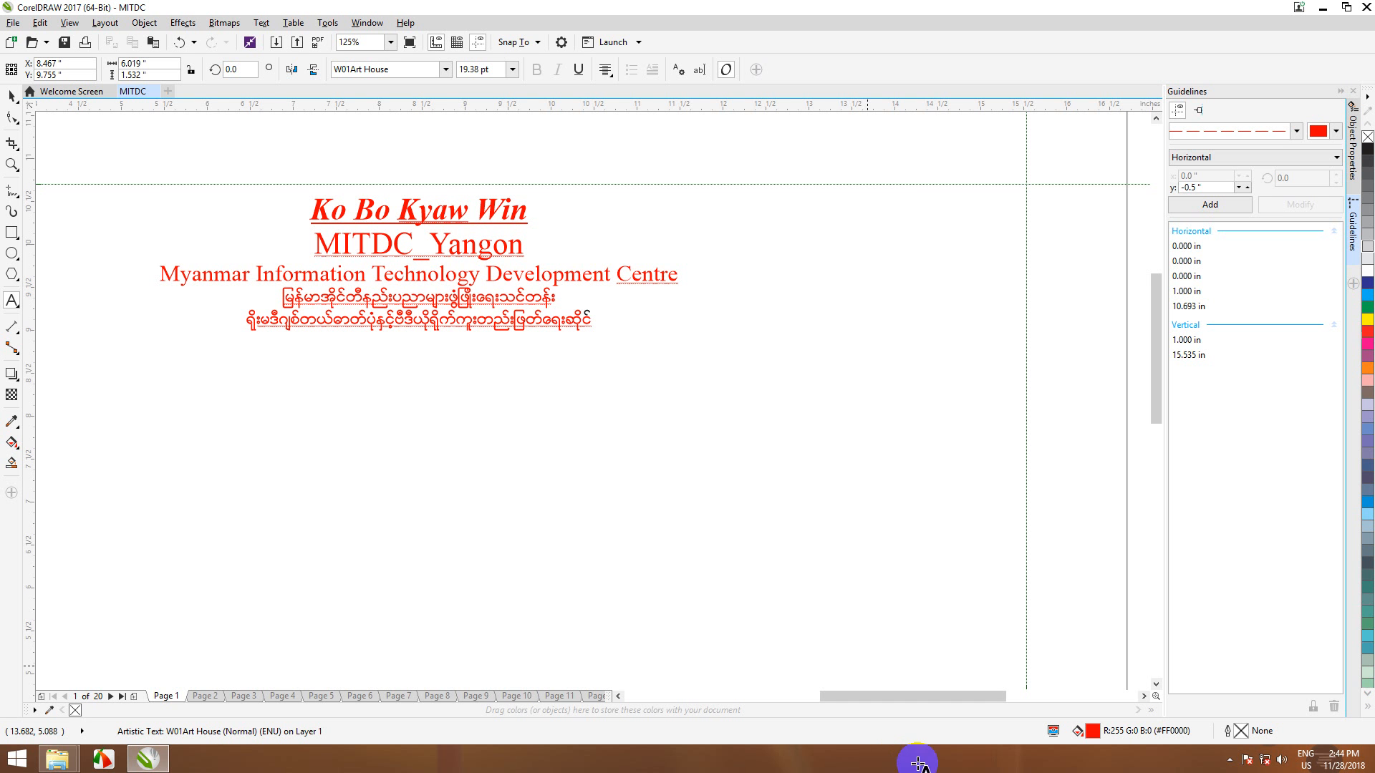
# - Delete များ from the middle of the upper Burmese line
pyautogui.press('Escape')
pyautogui.click(472, 307)
pyautogui.press('BackSpace')
pyautogui.press('BackSpace')
pyautogui.press('BackSpace')
pyautogui.press('BackSpace')
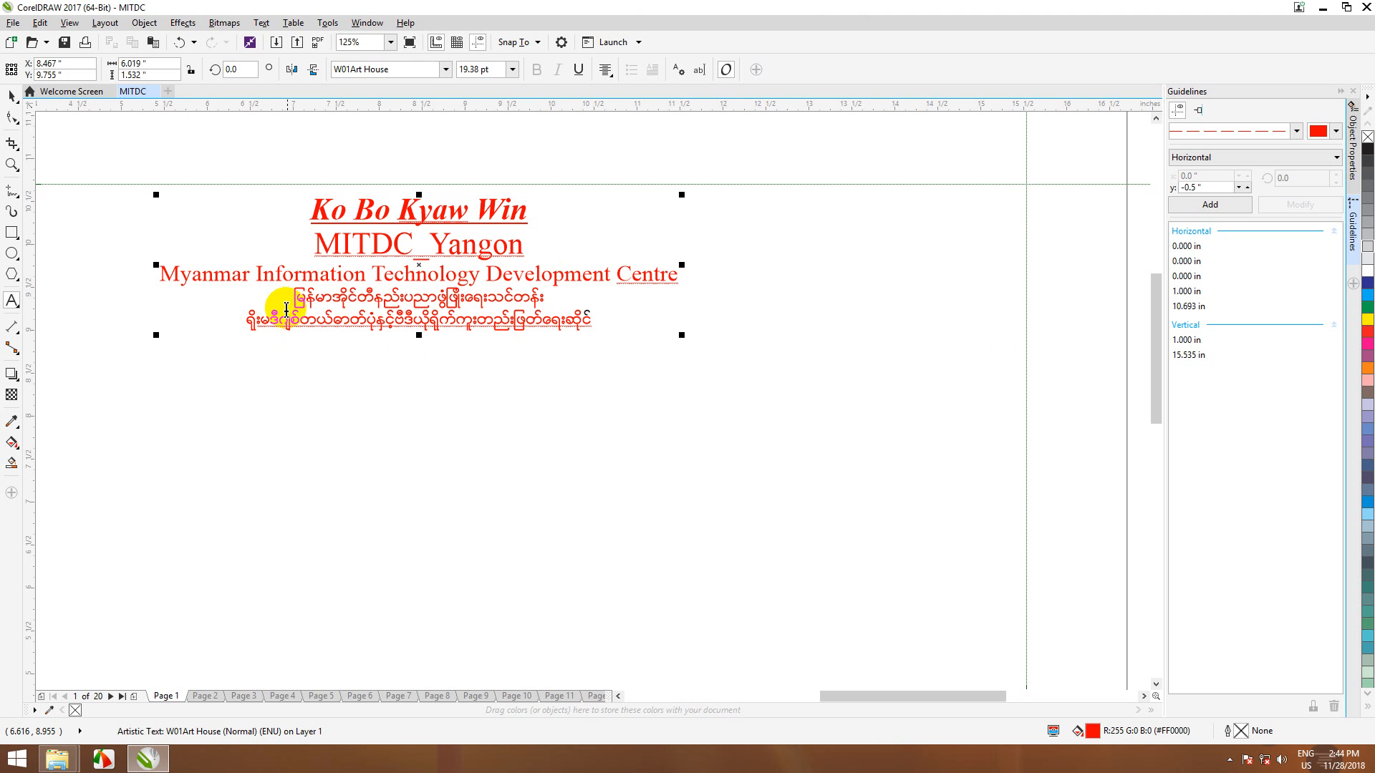
# - Show the Color docker and fill the whole upper Burmese line with green #00FF1E
pyautogui.moveTo(294, 297); pyautogui.dragTo(545, 296)
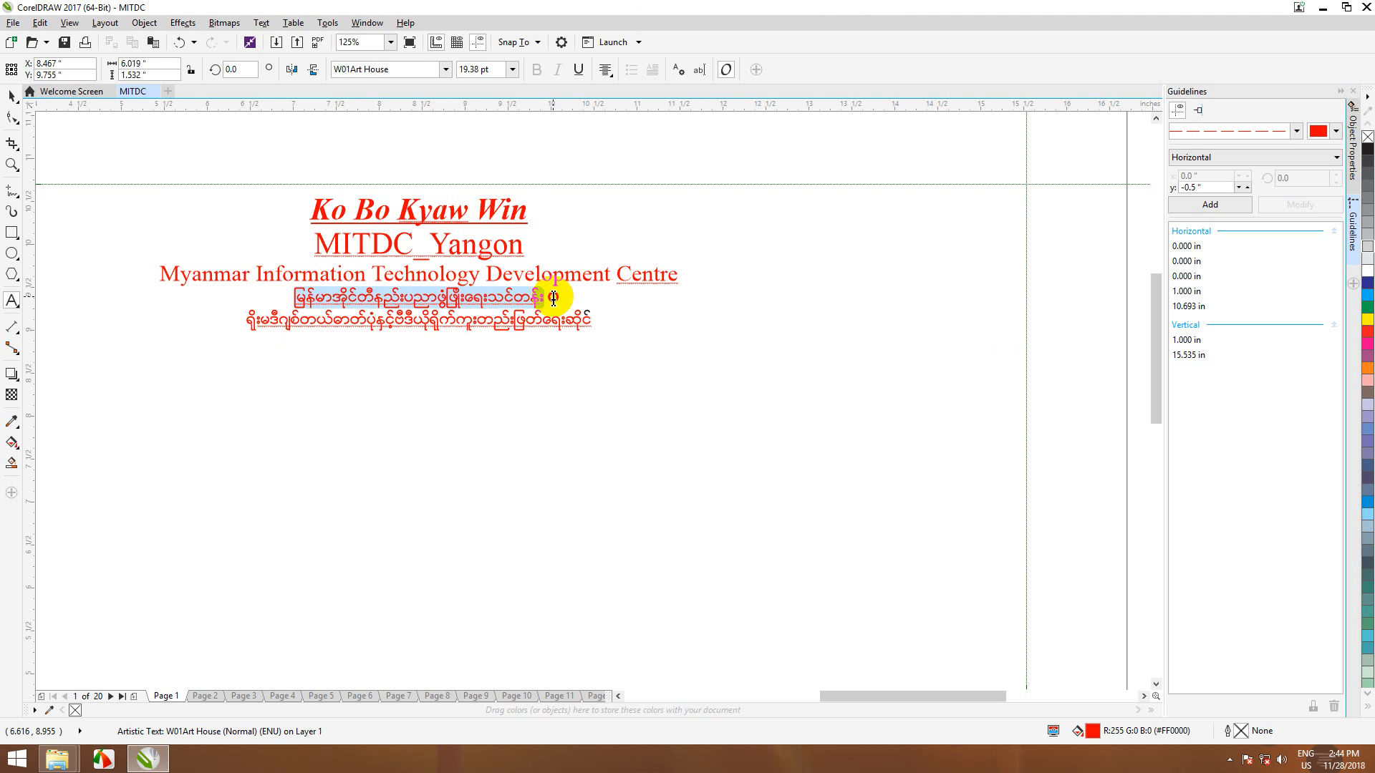
pyautogui.click(358, 25)
pyautogui.moveTo(453, 213)
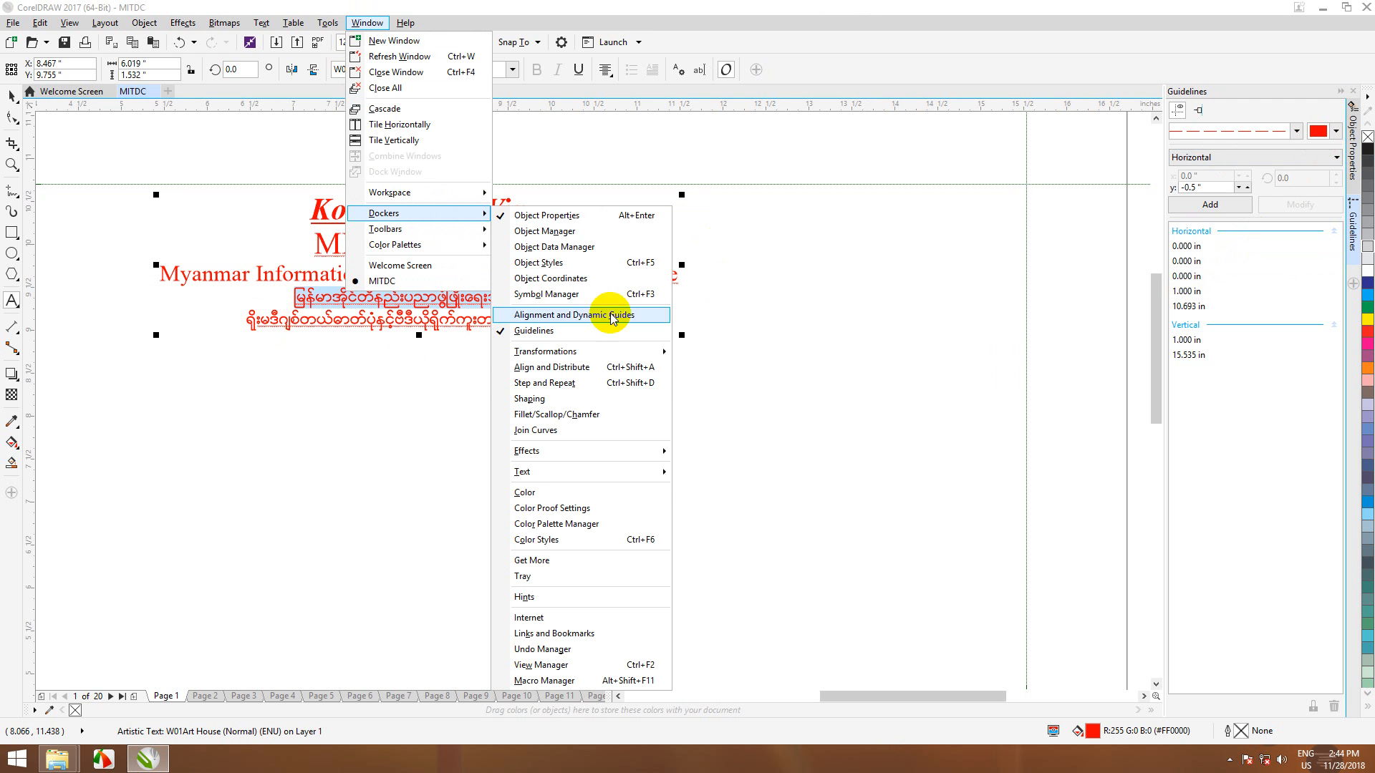
pyautogui.click(533, 494)
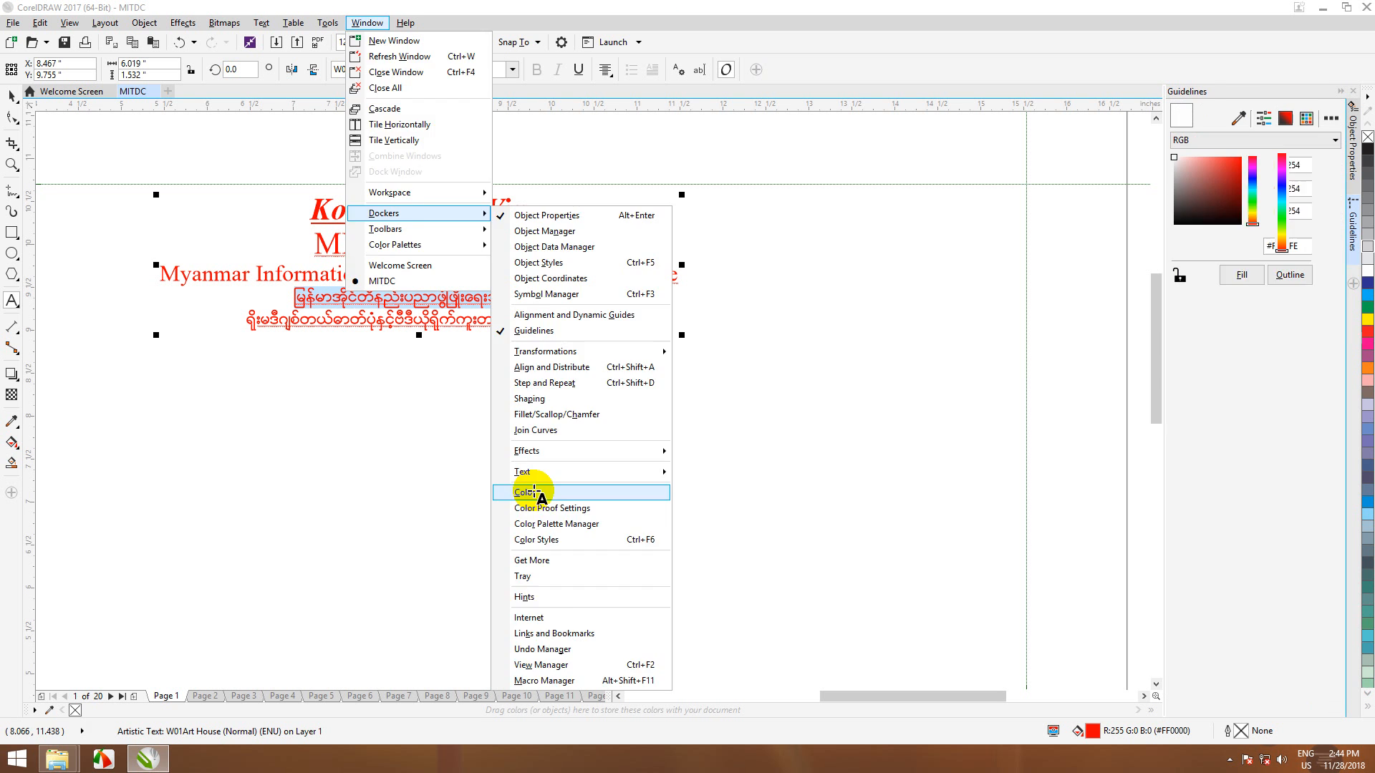
pyautogui.click(1281, 217)
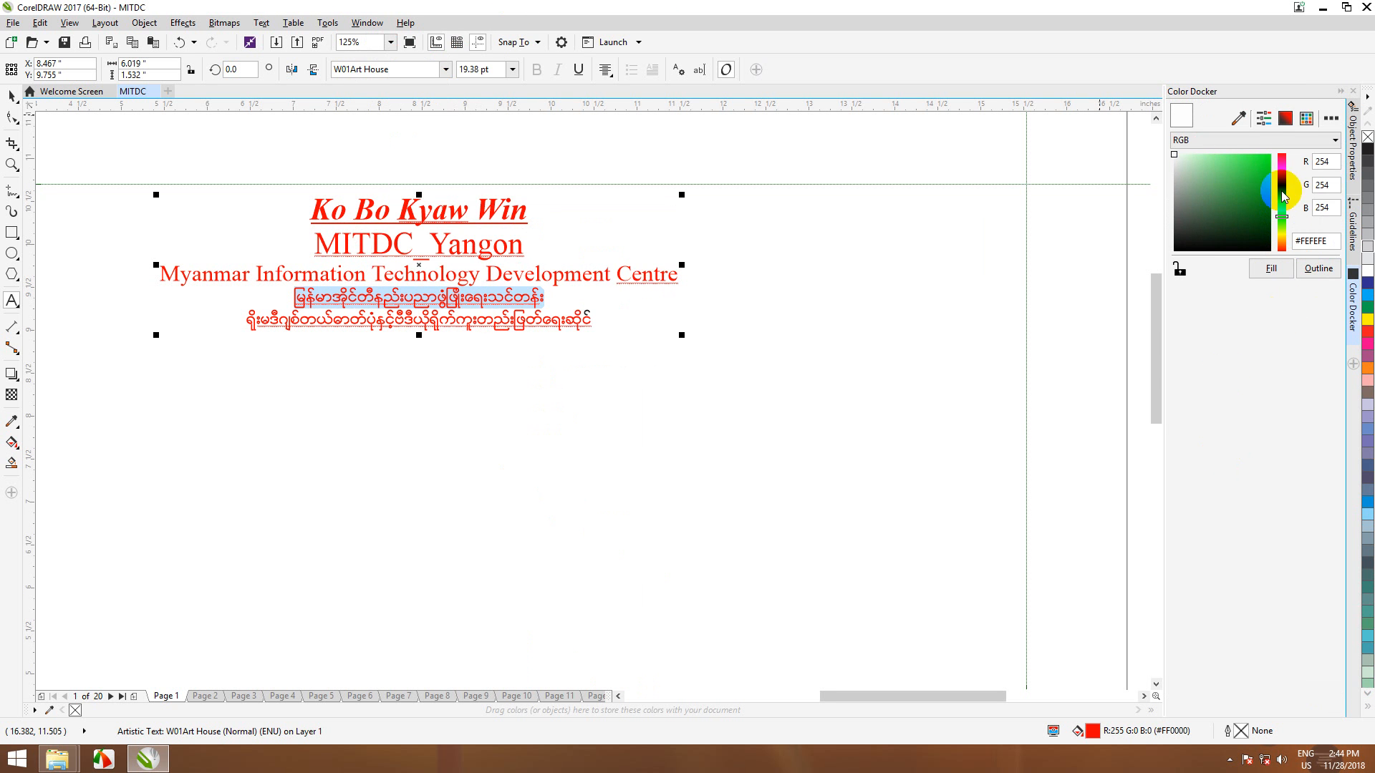
pyautogui.click(1271, 155)
pyautogui.click(1273, 273)
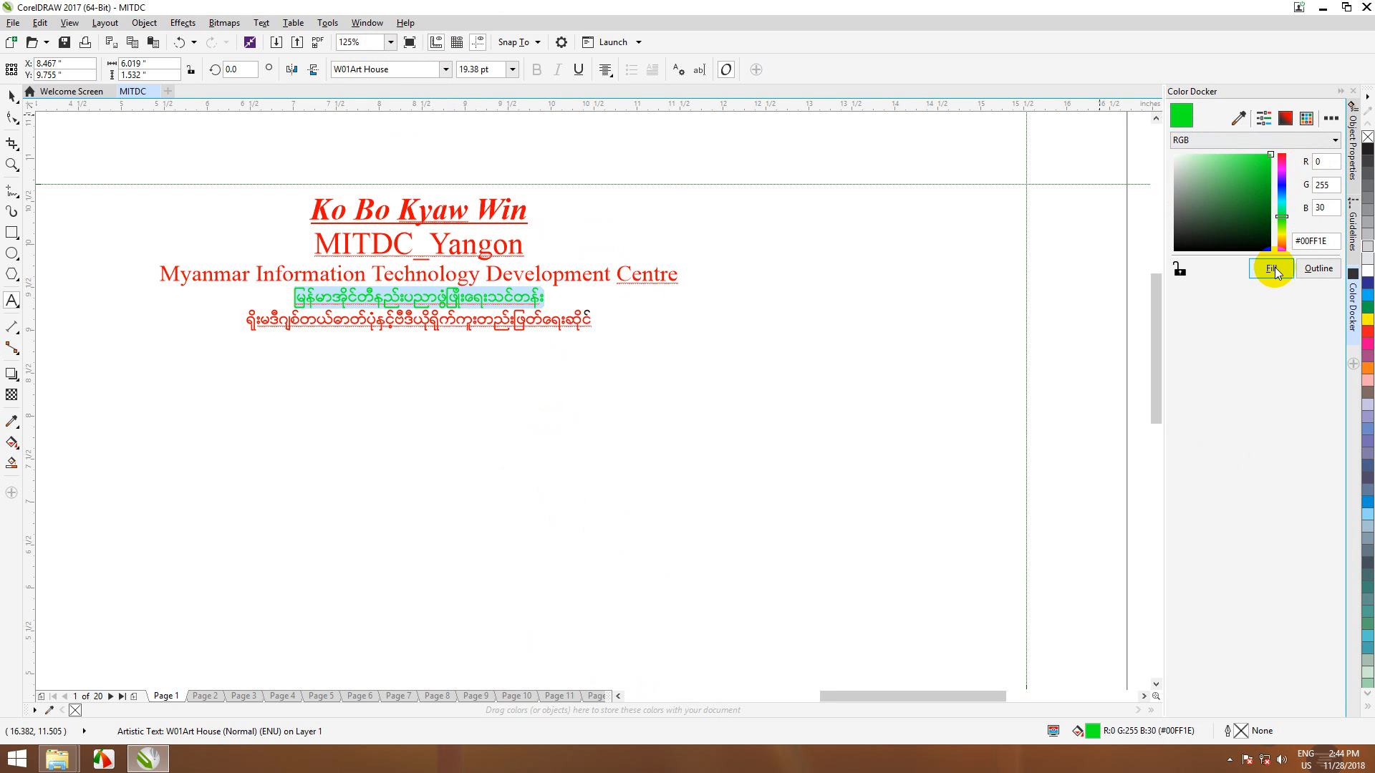
pyautogui.click(474, 301)
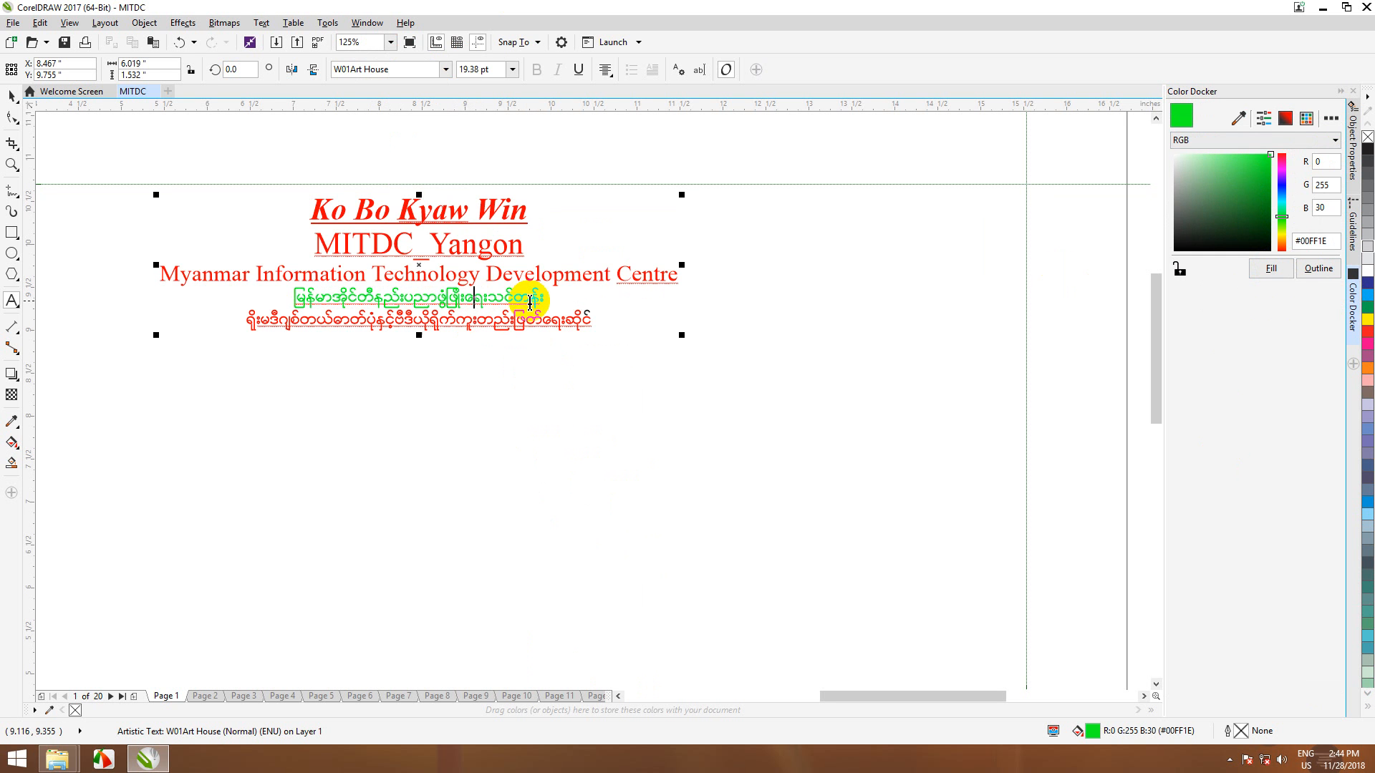
# - Fill the underlined name on the first heading line with blue #0015FF
pyautogui.moveTo(546, 294); pyautogui.dragTo(277, 293)
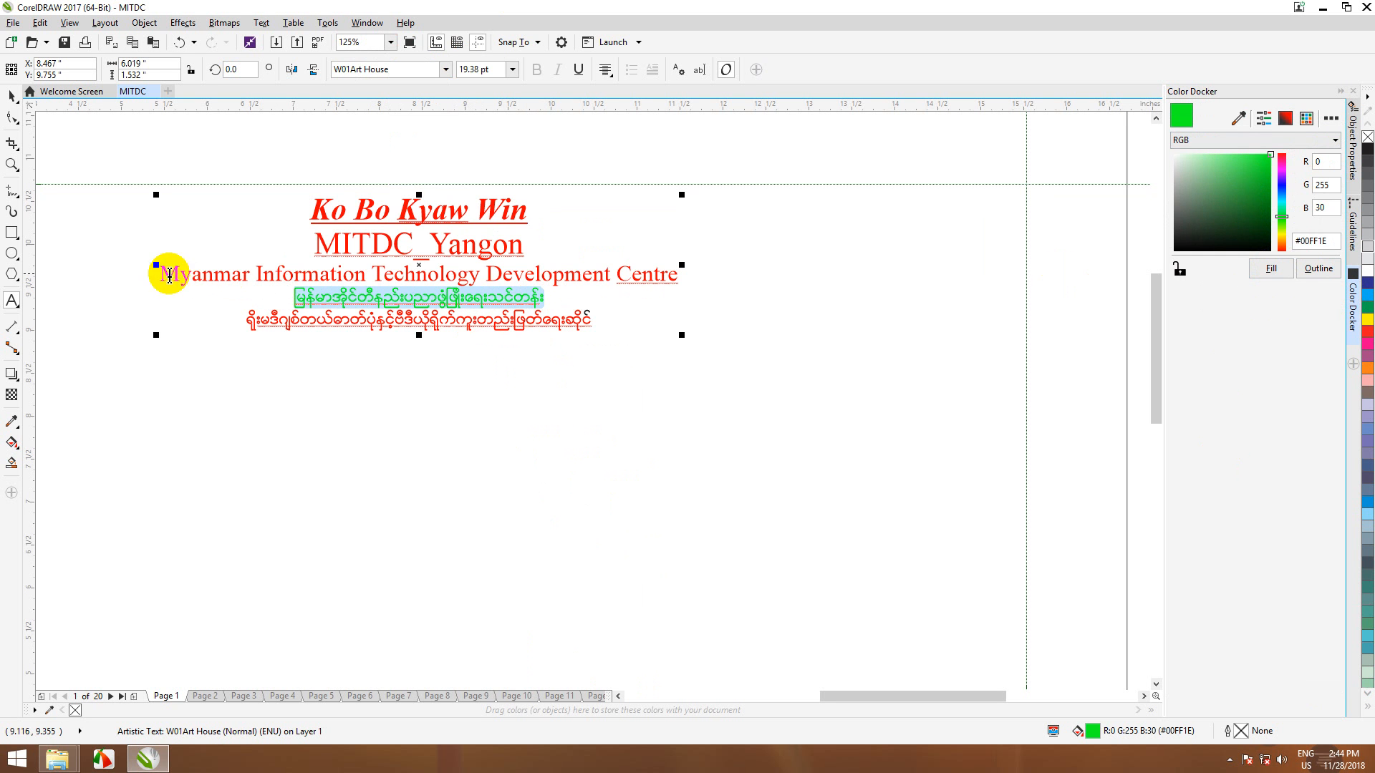
pyautogui.moveTo(157, 273); pyautogui.dragTo(681, 279)
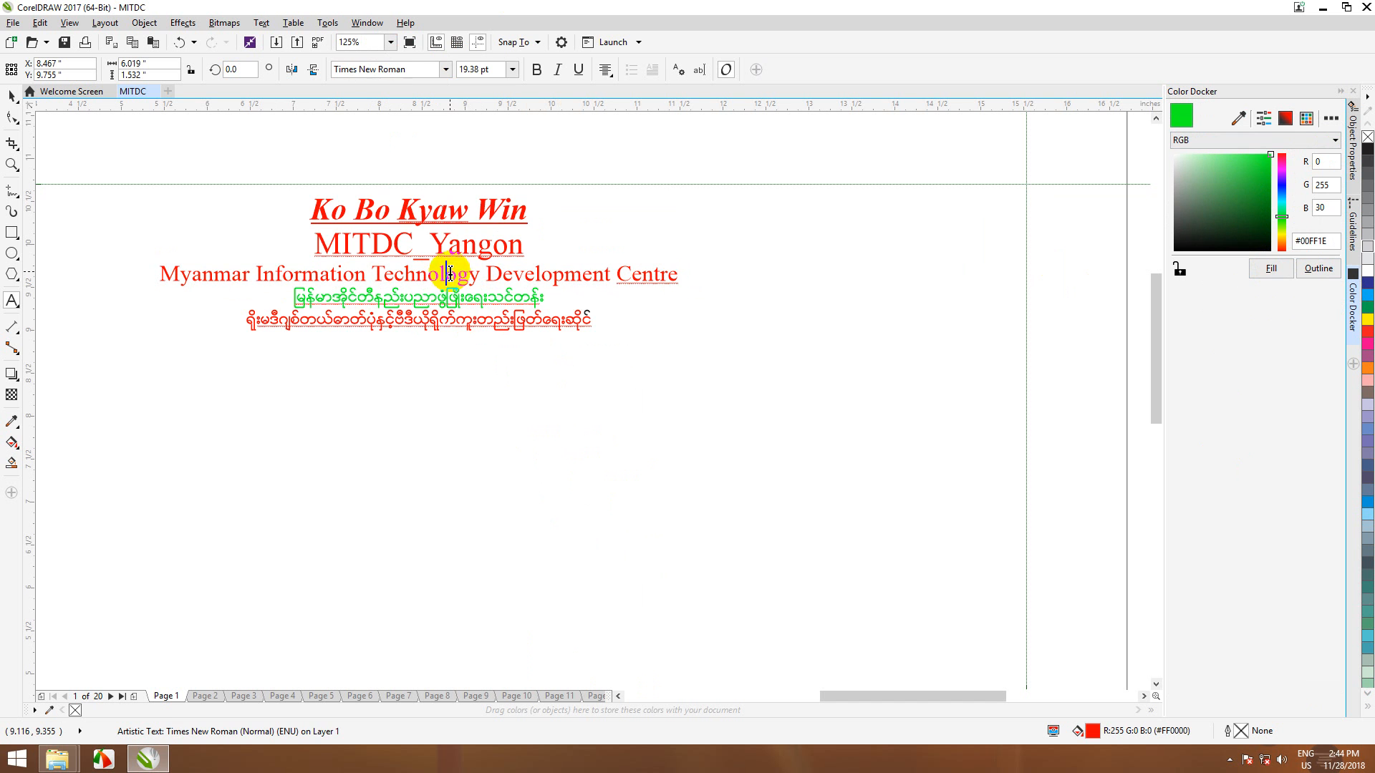
pyautogui.moveTo(312, 209); pyautogui.dragTo(527, 210)
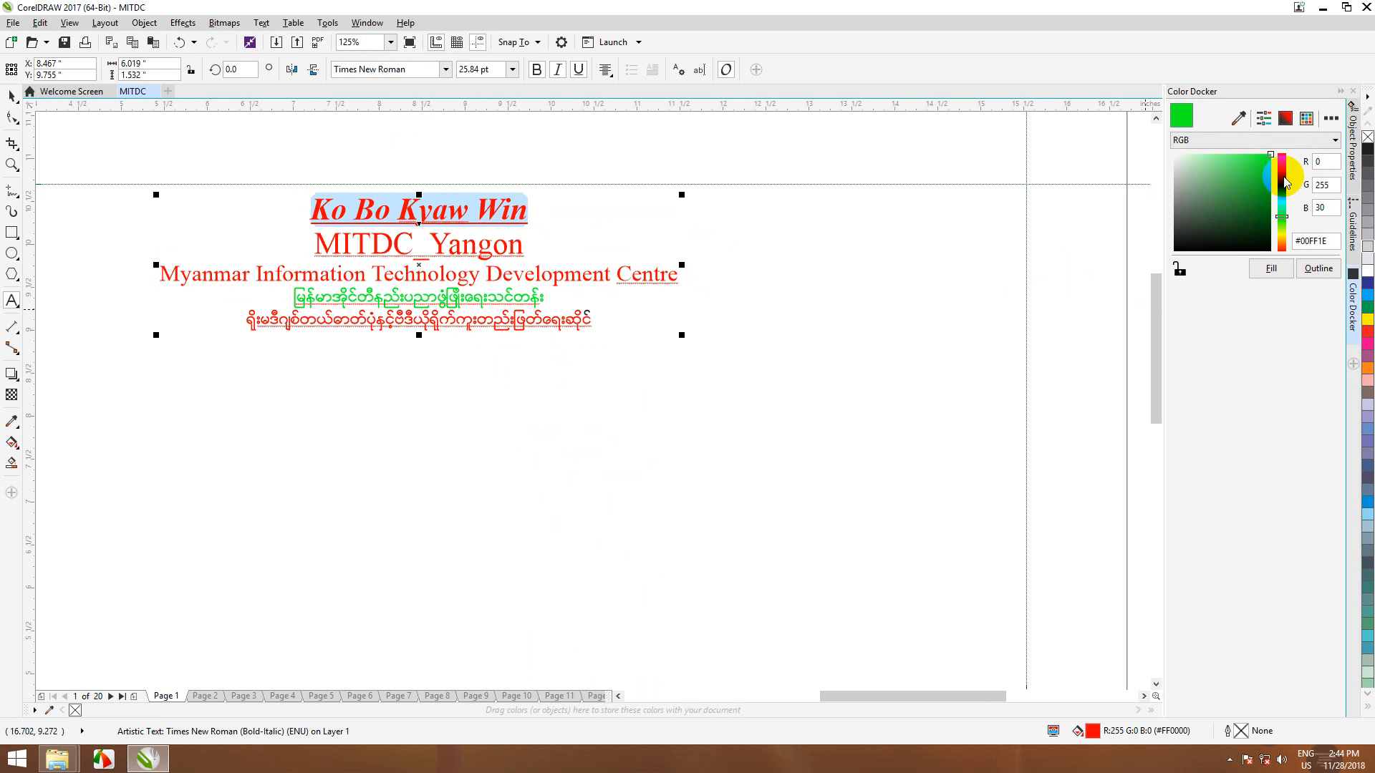
pyautogui.moveTo(1283, 198); pyautogui.dragTo(1283, 187)
pyautogui.click(1268, 268)
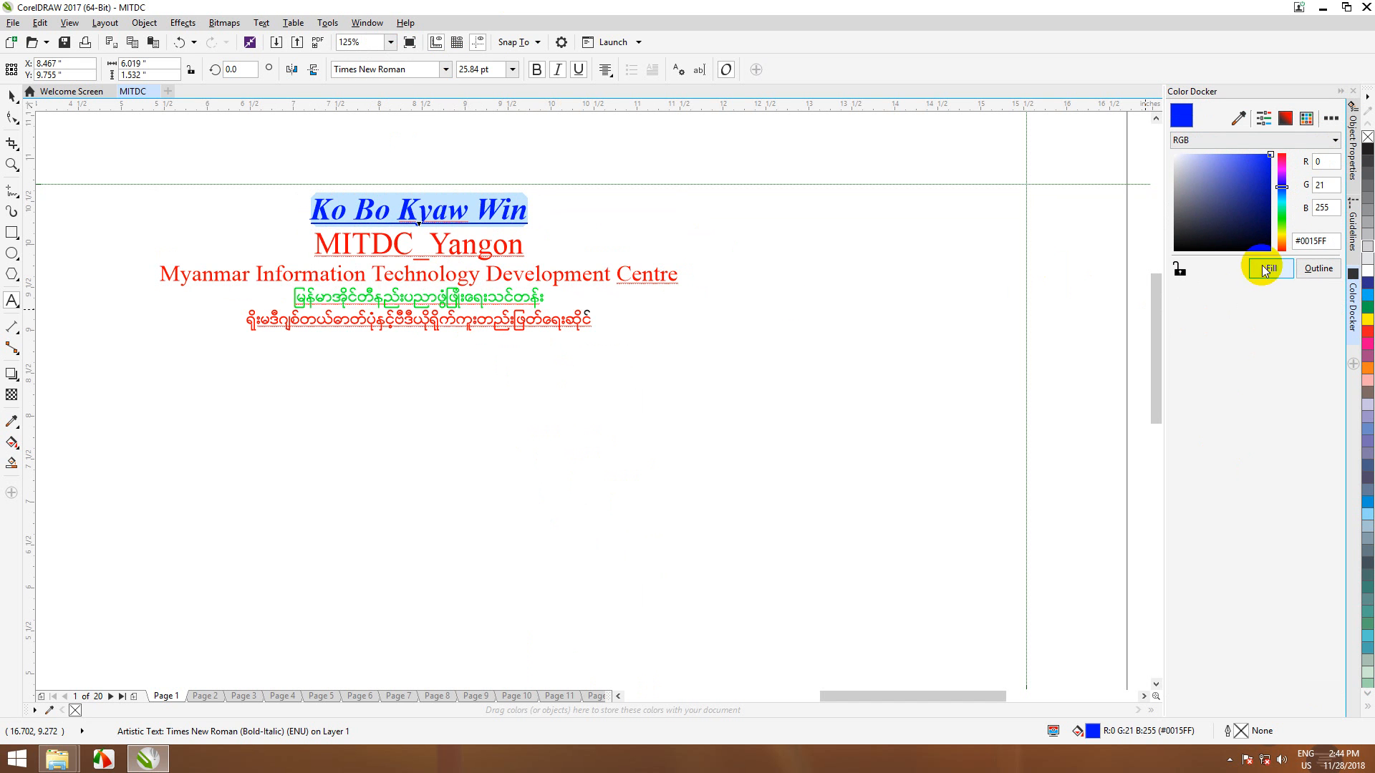
pyautogui.click(501, 210)
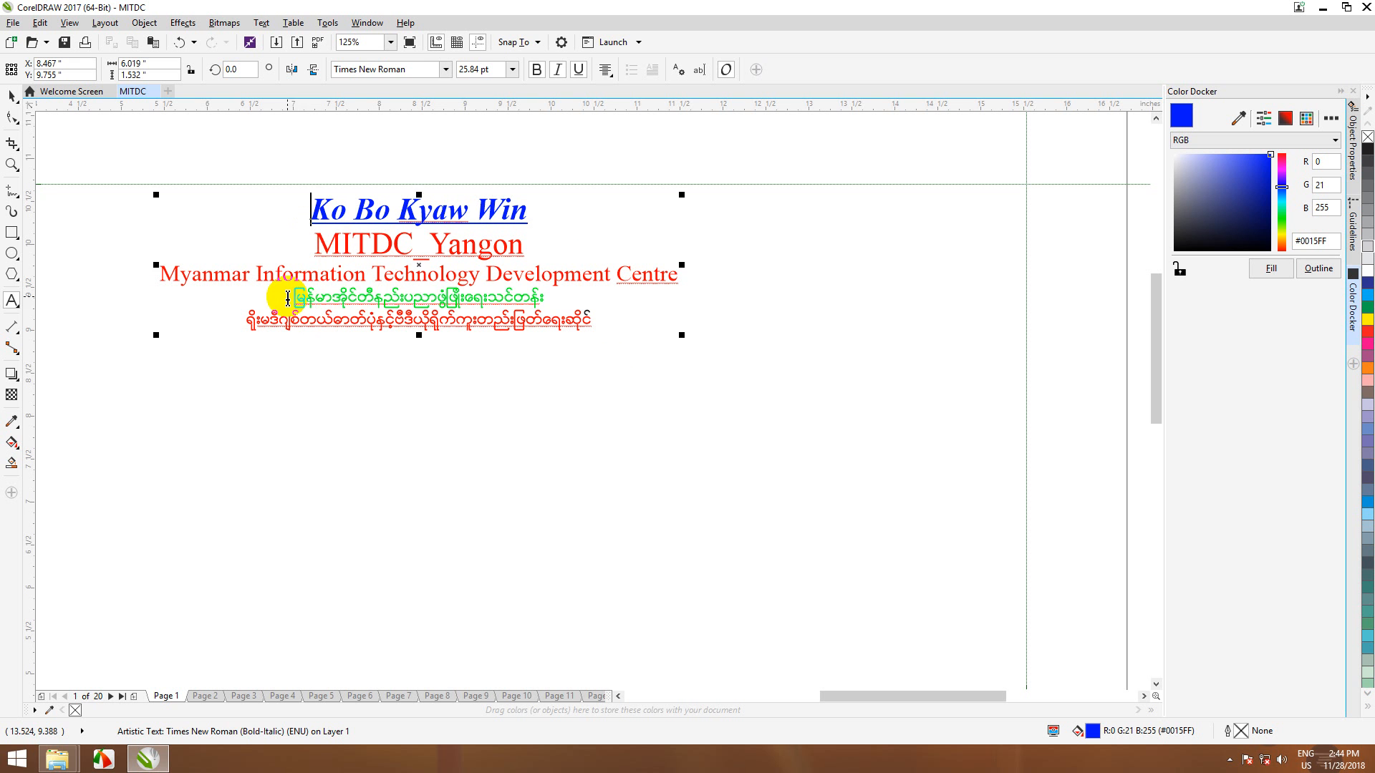
# - Set the font of the green Burmese line to Win AmaraPura
pyautogui.moveTo(295, 298); pyautogui.dragTo(528, 300)
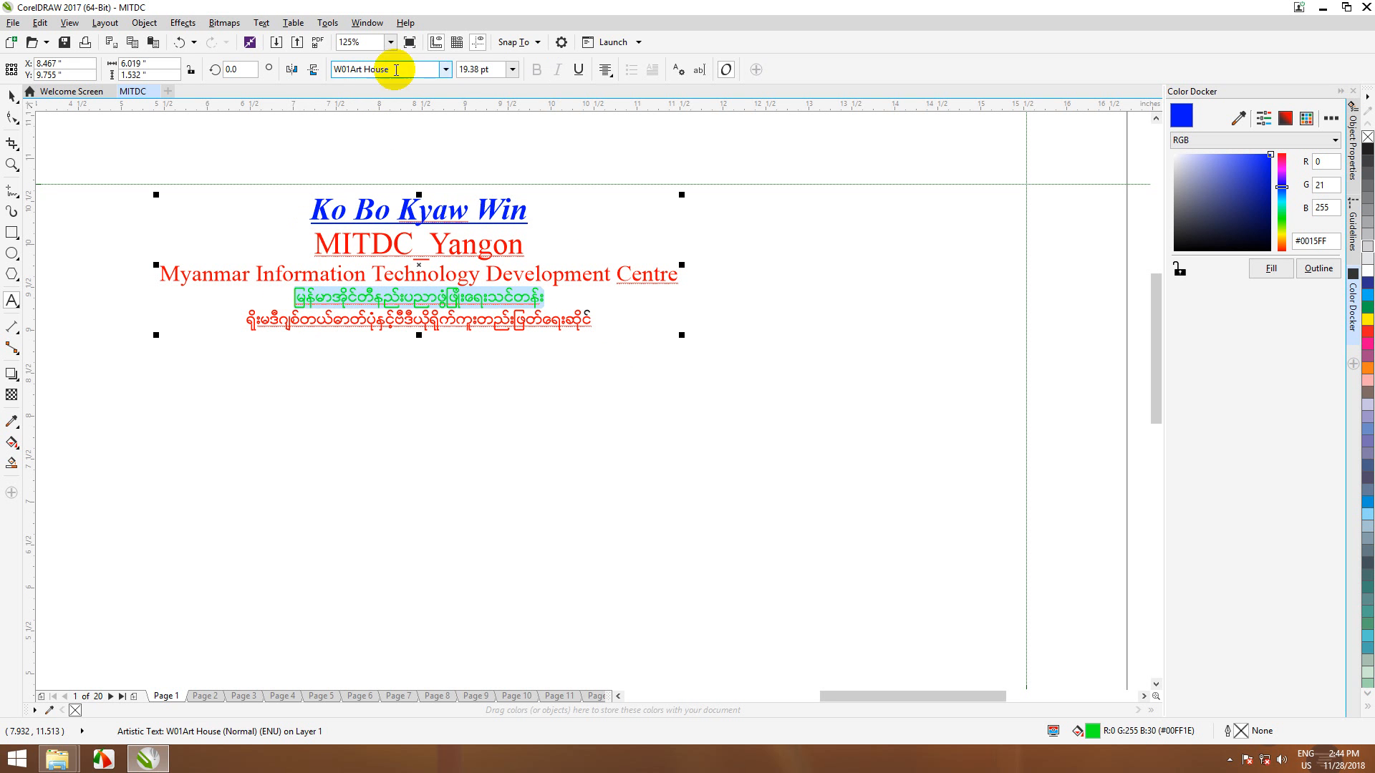
pyautogui.click(445, 69)
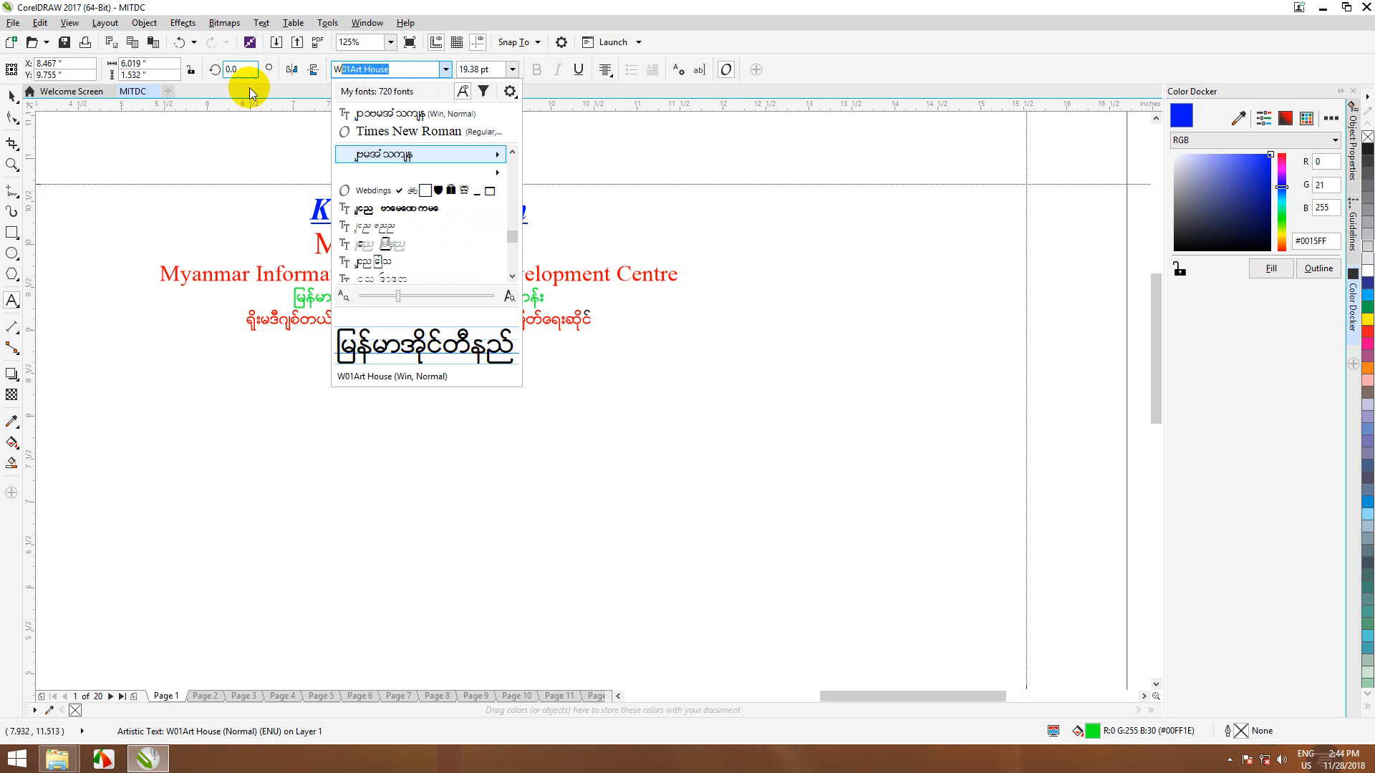
pyautogui.click(342, 72)
pyautogui.doubleClick(394, 70)
pyautogui.click(445, 70)
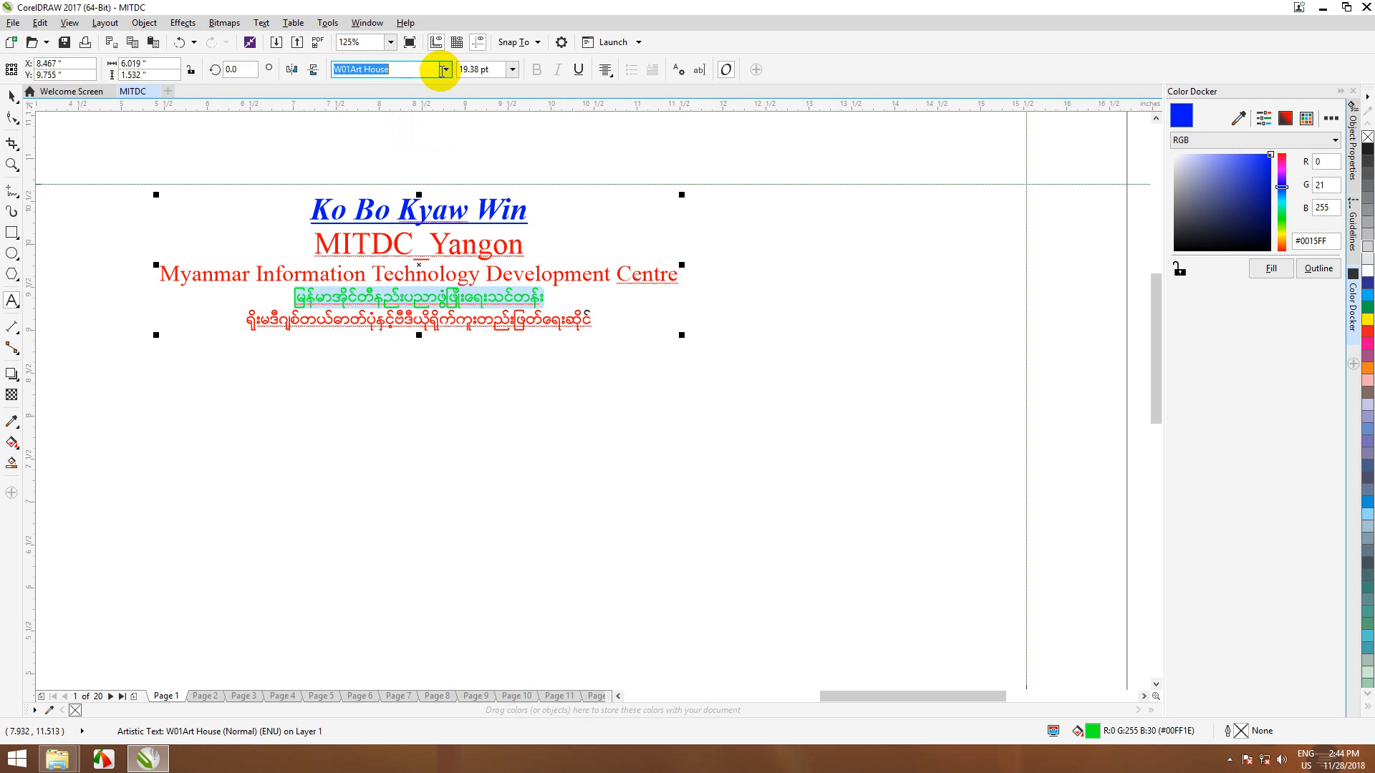
pyautogui.moveTo(393, 71); pyautogui.dragTo(285, 117)
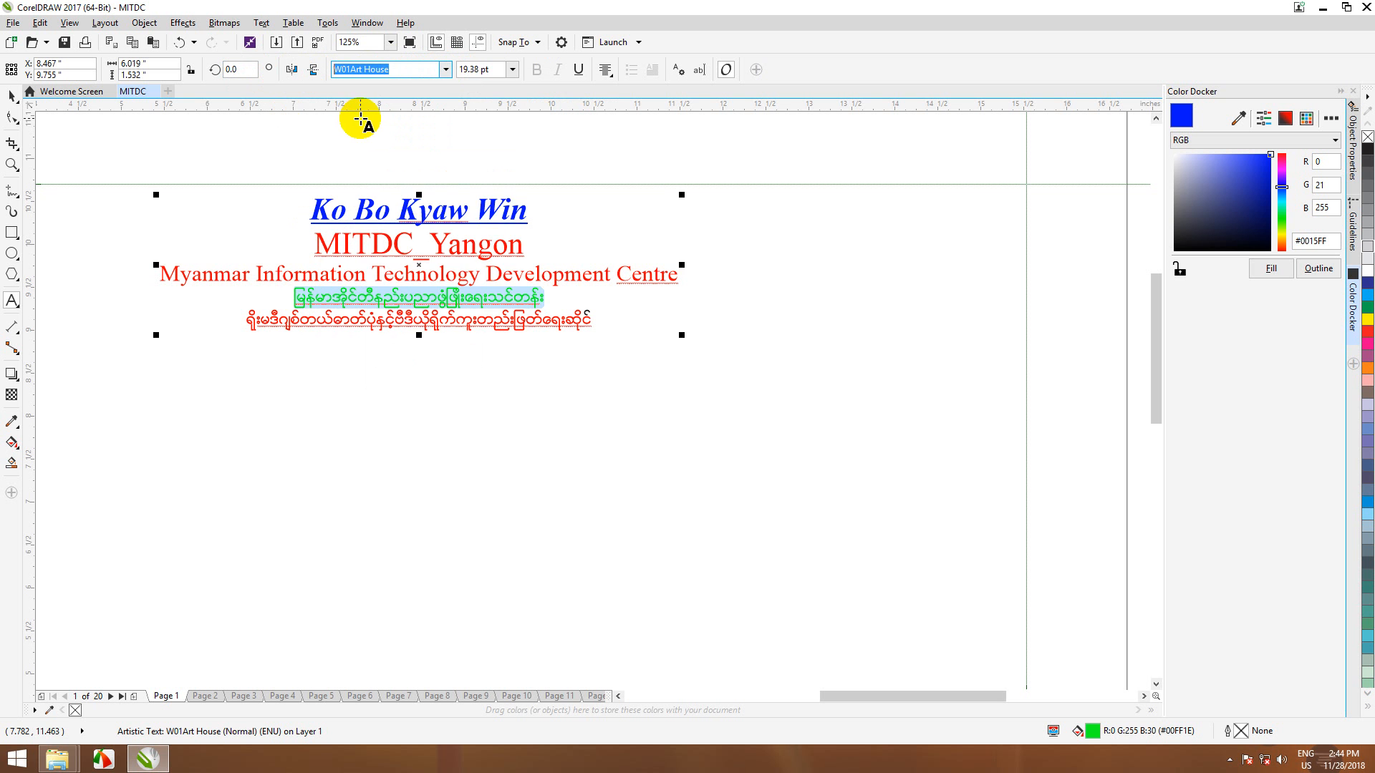
pyautogui.press('Down')
pyautogui.press('Escape')
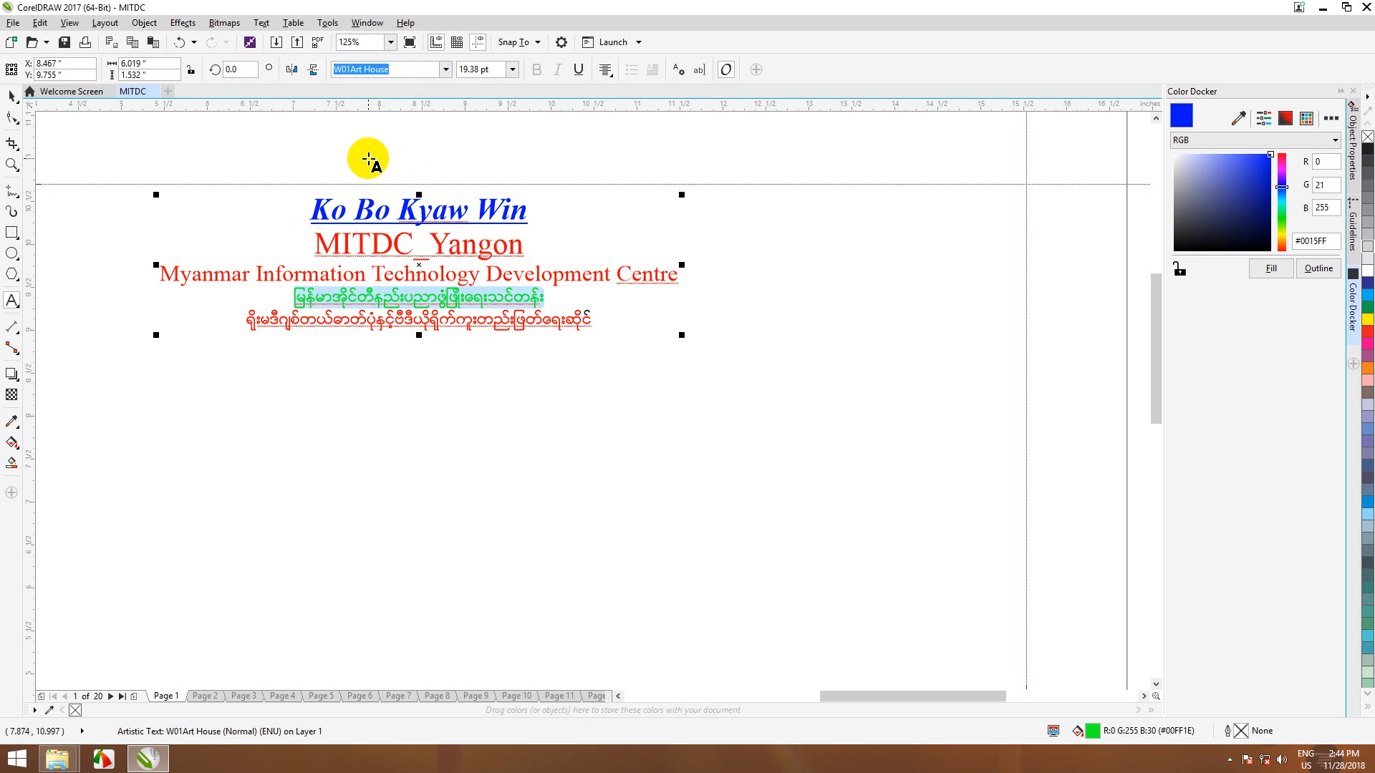
pyautogui.click(446, 69)
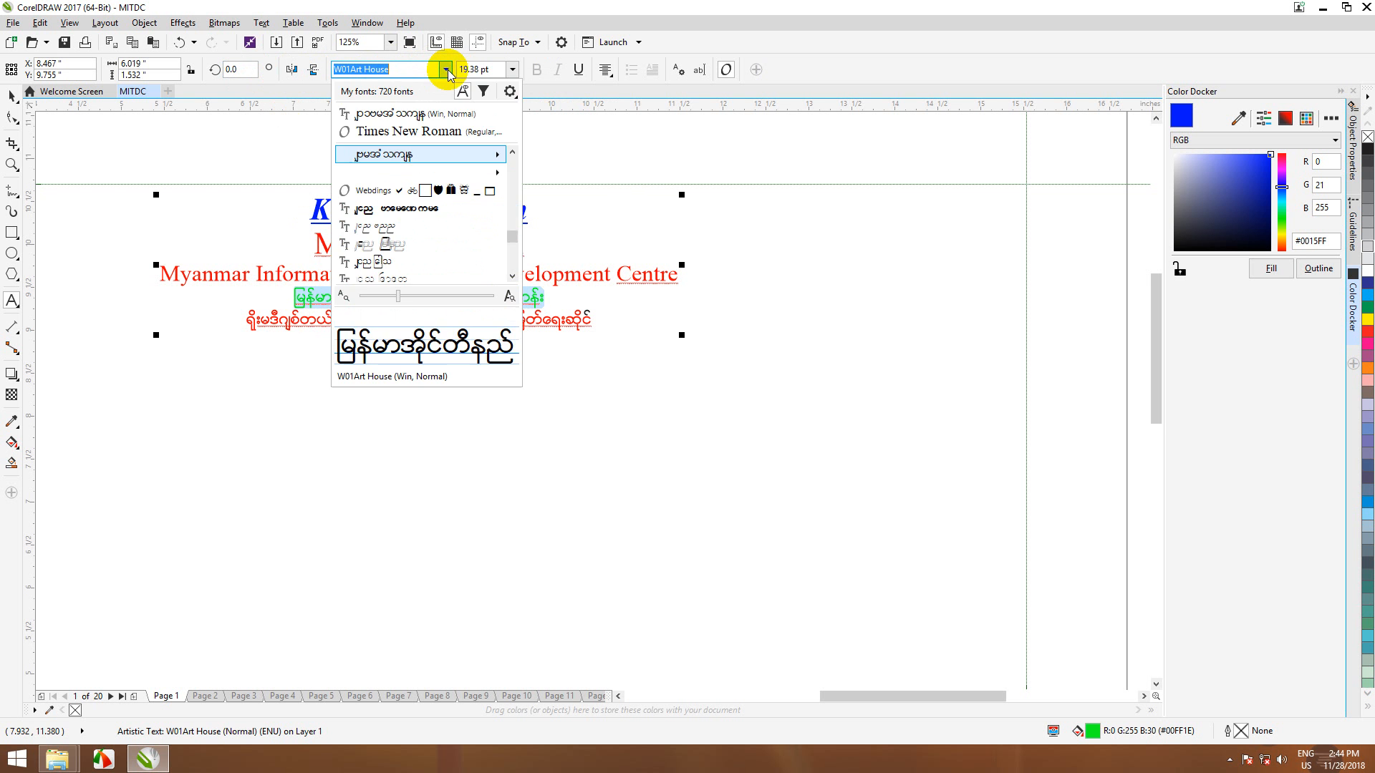
pyautogui.click(377, 208)
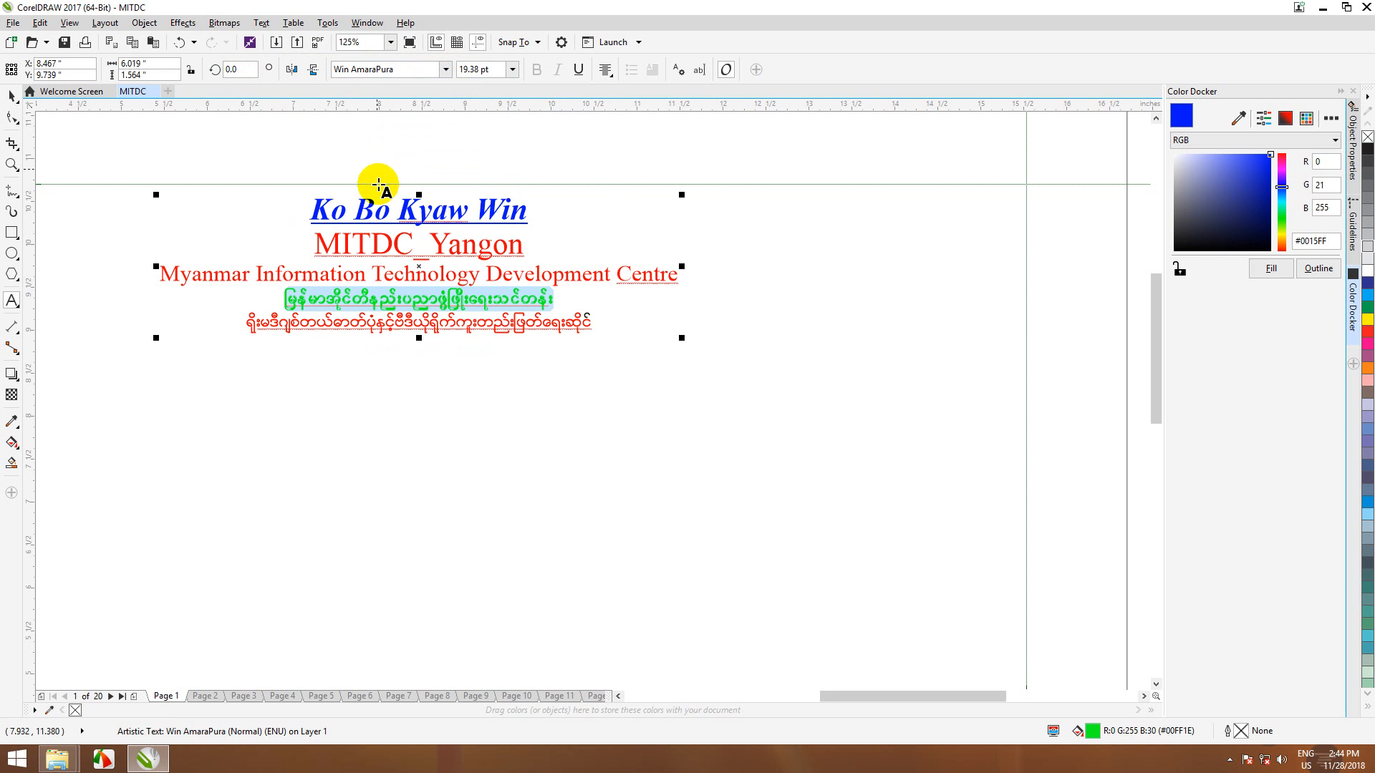
# - Change the font of the green Burmese line to Win Ann
pyautogui.click(368, 69)
pyautogui.click(446, 69)
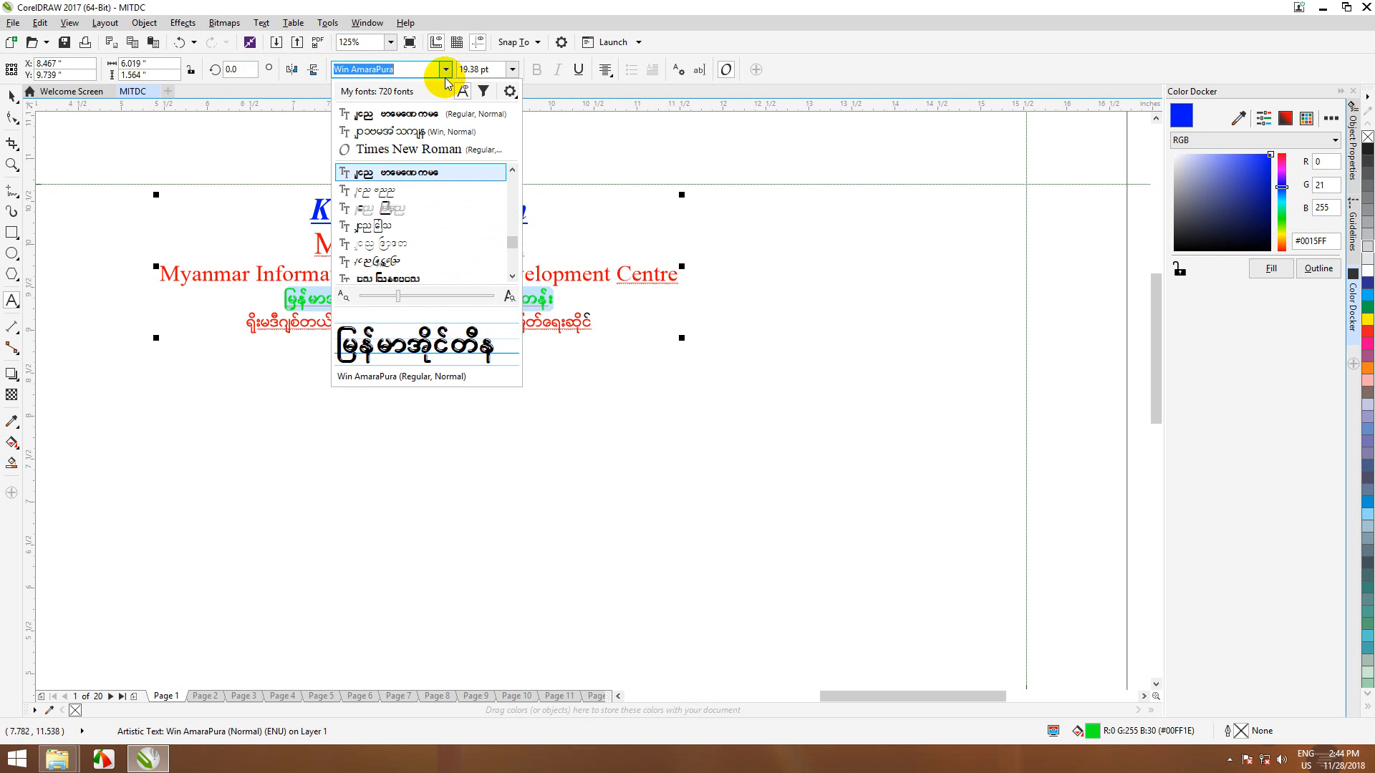
pyautogui.click(398, 191)
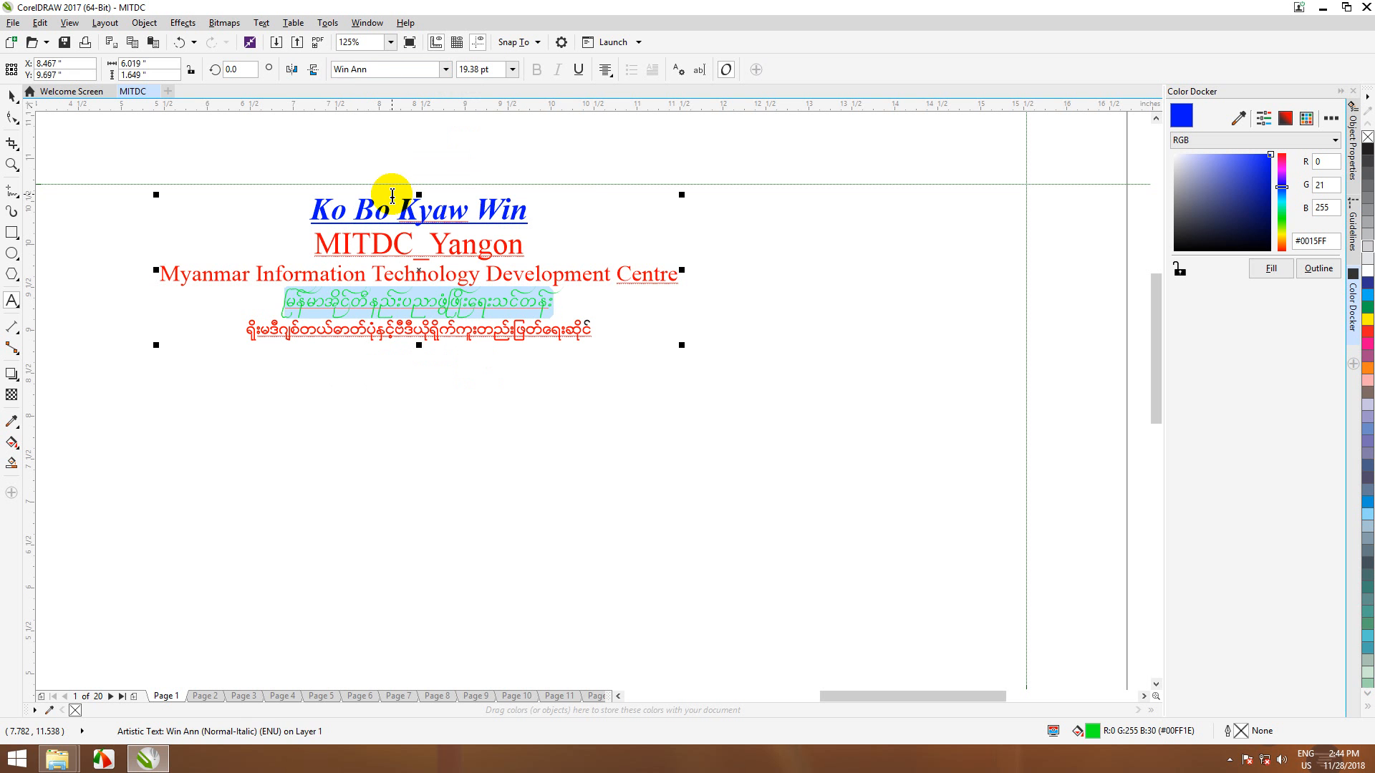
# - Change the font of the green Burmese line to Win PaThane
pyautogui.click(445, 69)
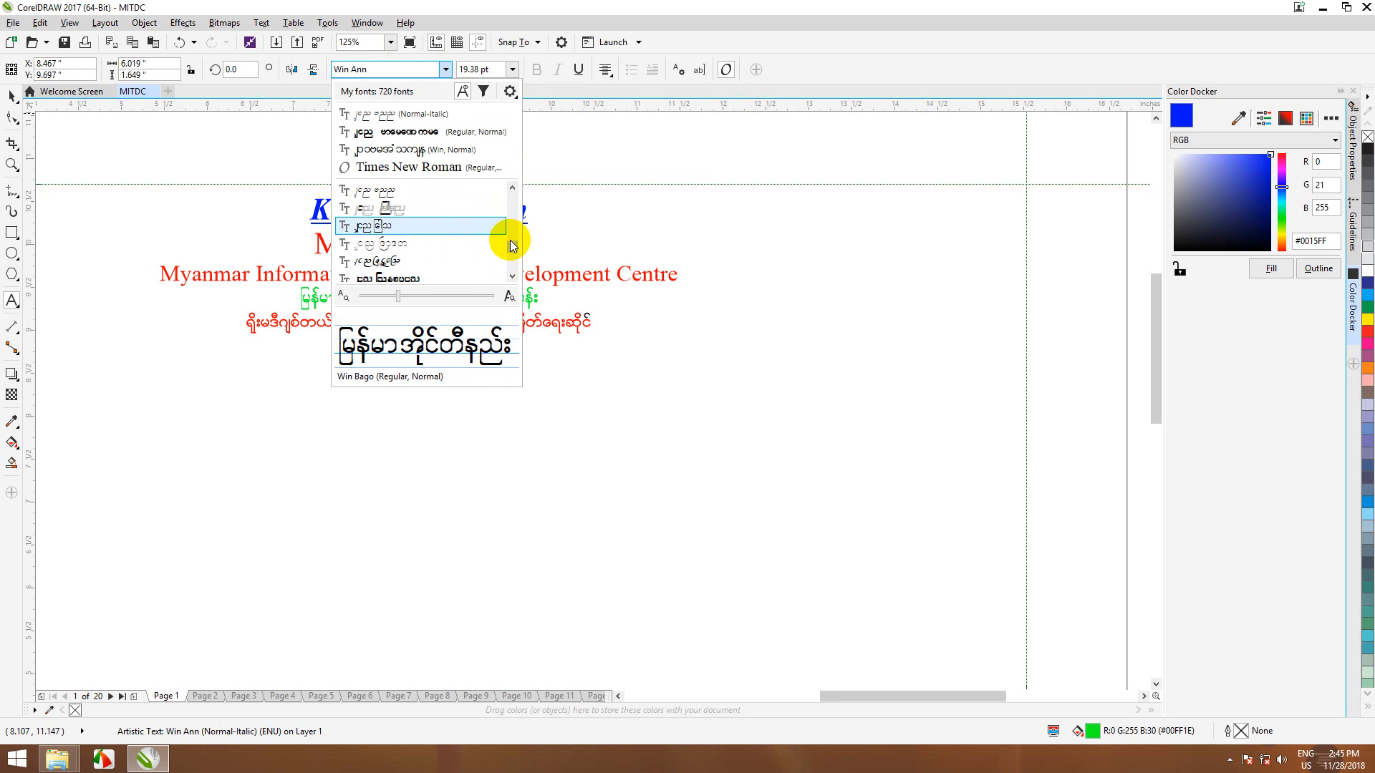
pyautogui.moveTo(512, 246)
pyautogui.mouseDown()
pyautogui.moveTo(512, 273)
pyautogui.moveTo(527, 190)
pyautogui.moveTo(515, 252)
pyautogui.mouseUp()
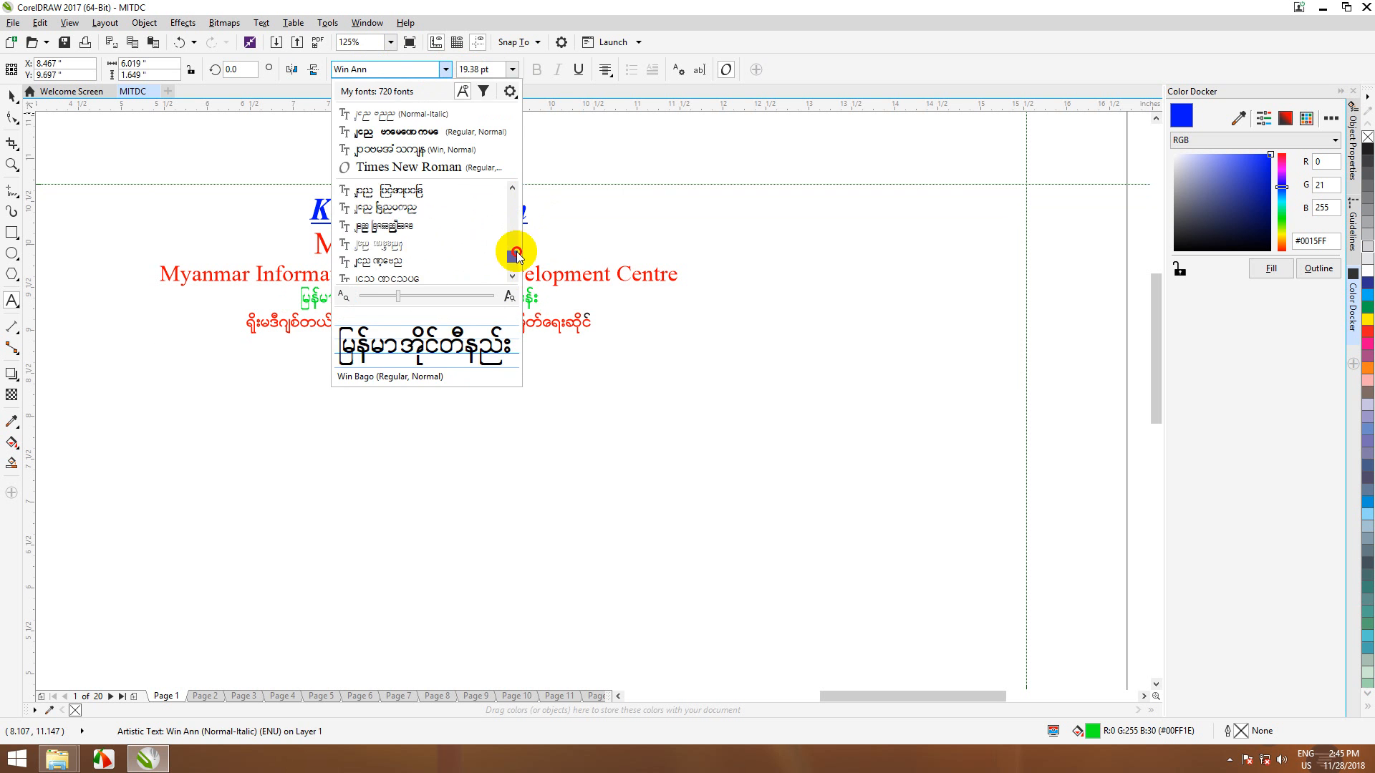
pyautogui.click(364, 245)
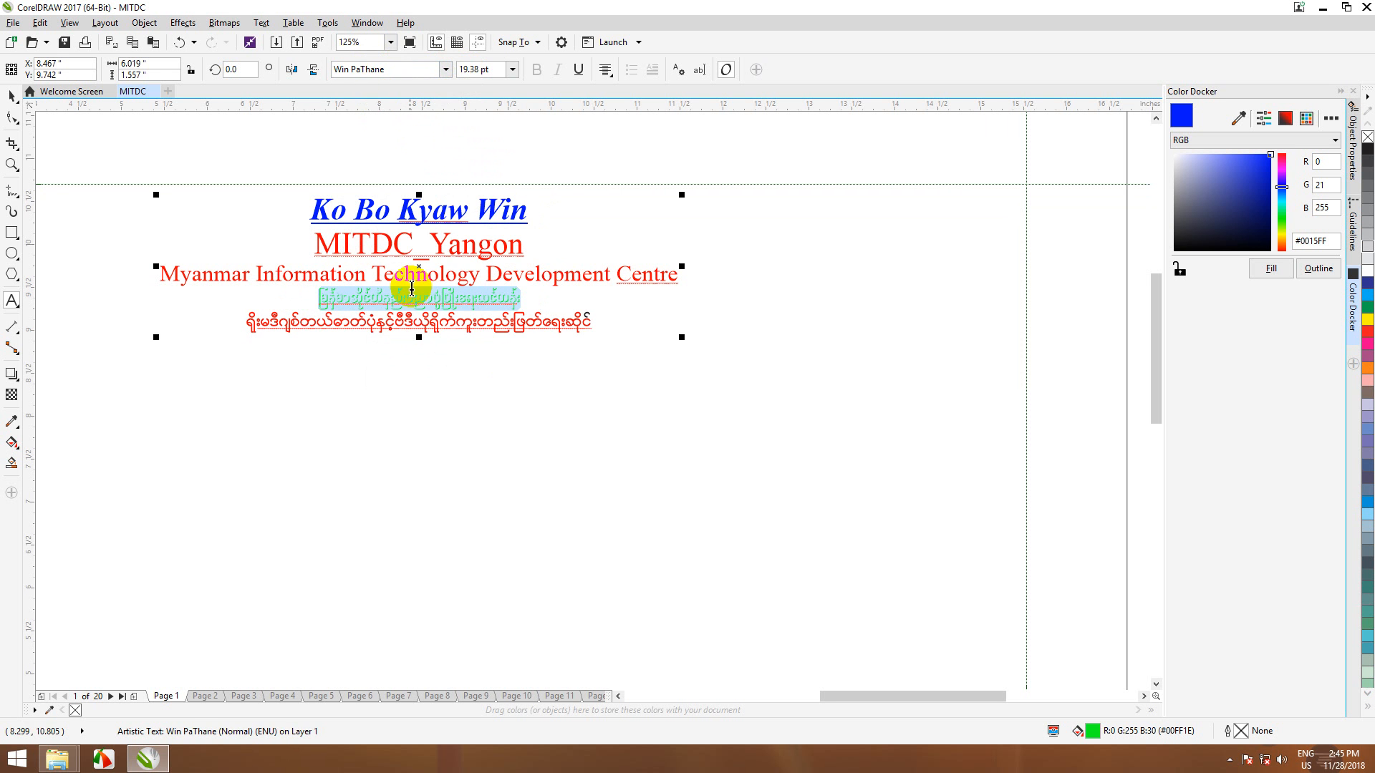
# - Switch the green Burmese line to the W01Art House font
pyautogui.click(360, 70)
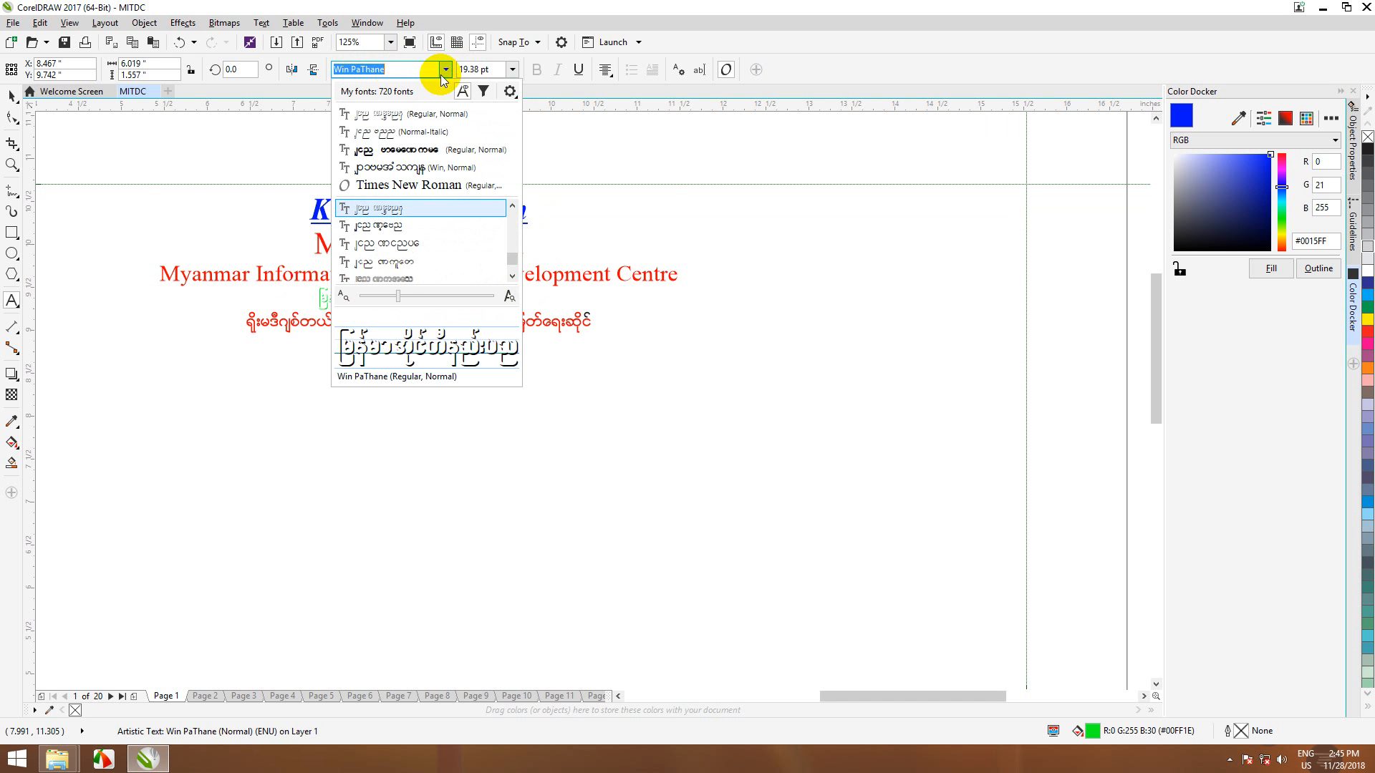
pyautogui.click(347, 168)
pyautogui.click(368, 70)
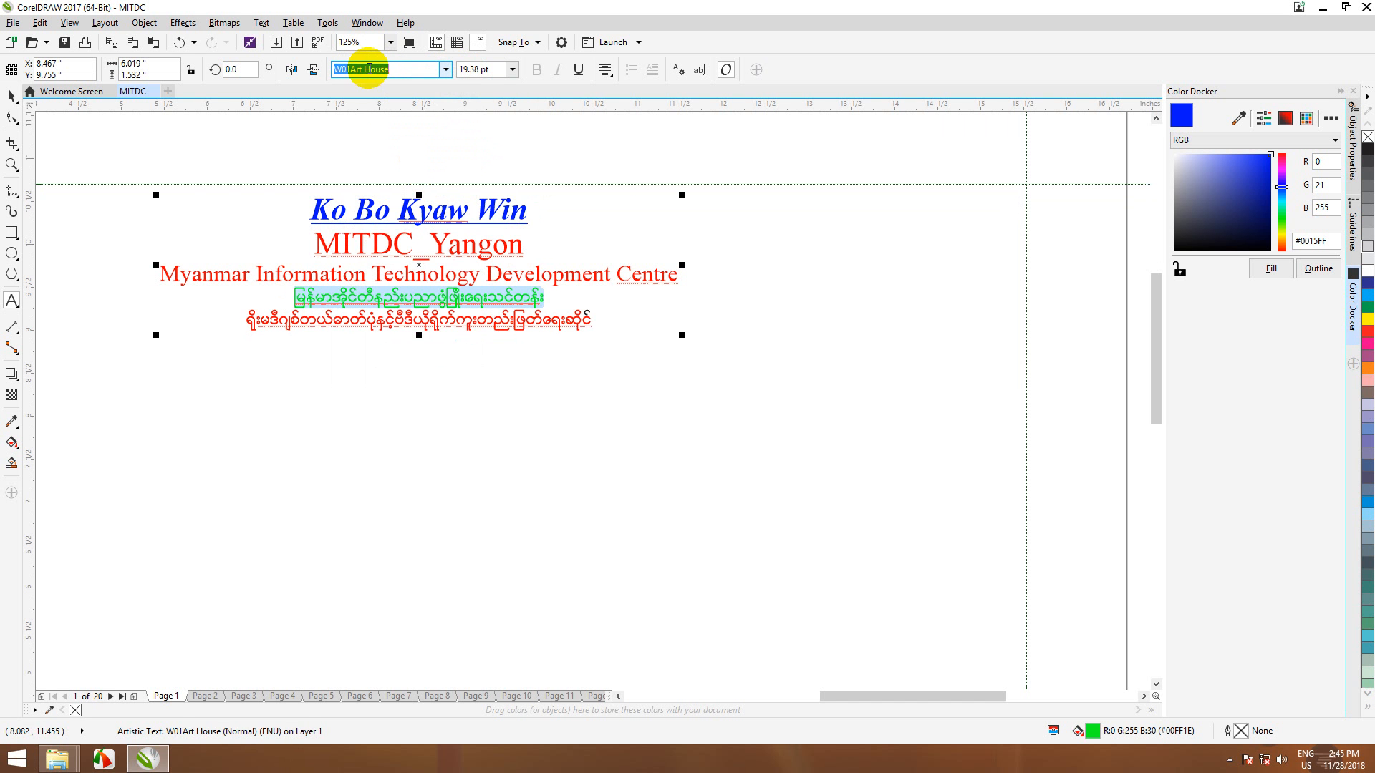
# - Preview other fonts for the green Burmese line, set it to Win AmaraPura and inspect the lettering up close
pyautogui.click(446, 68)
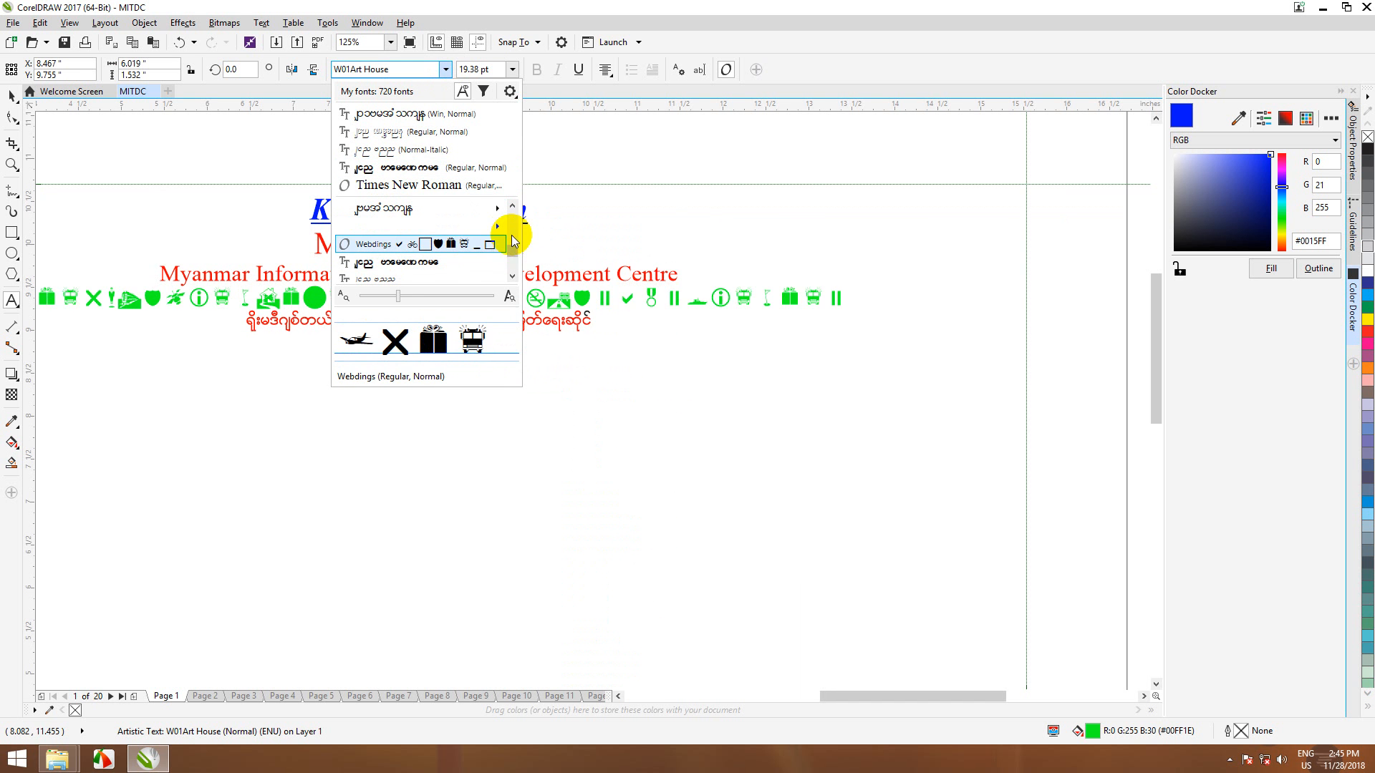
pyautogui.scroll(-5, 513, 260)
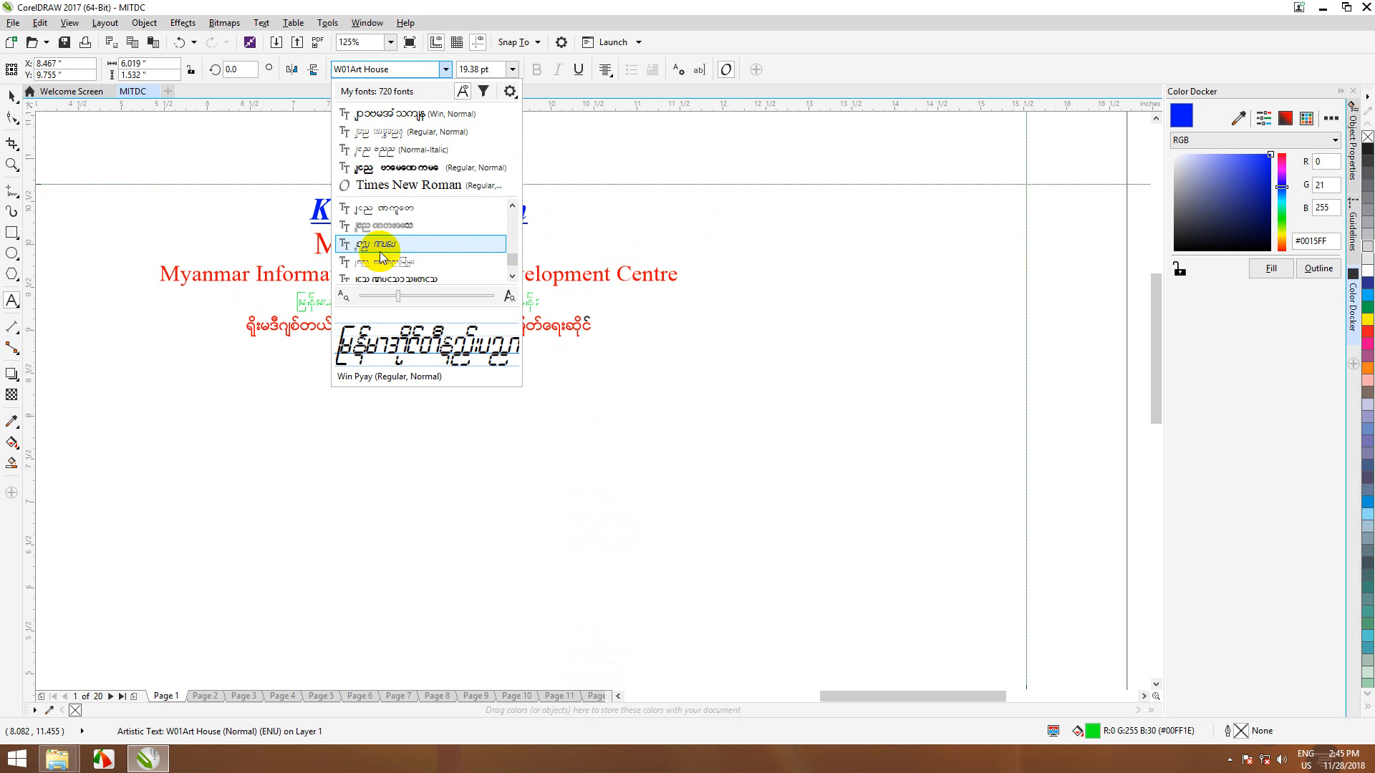
pyautogui.click(387, 169)
pyautogui.click(388, 300)
pyautogui.scroll(2, 423, 313)
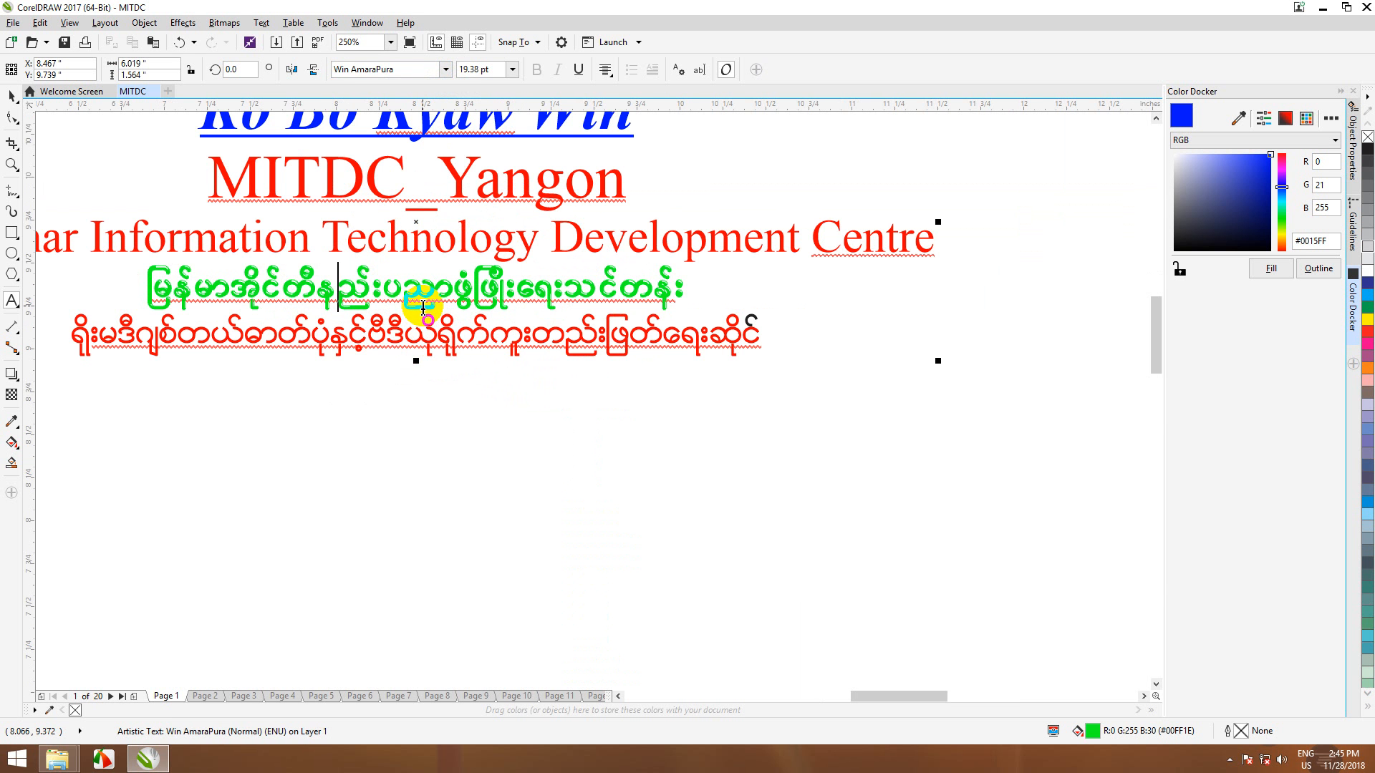
pyautogui.scroll(-2, 423, 306)
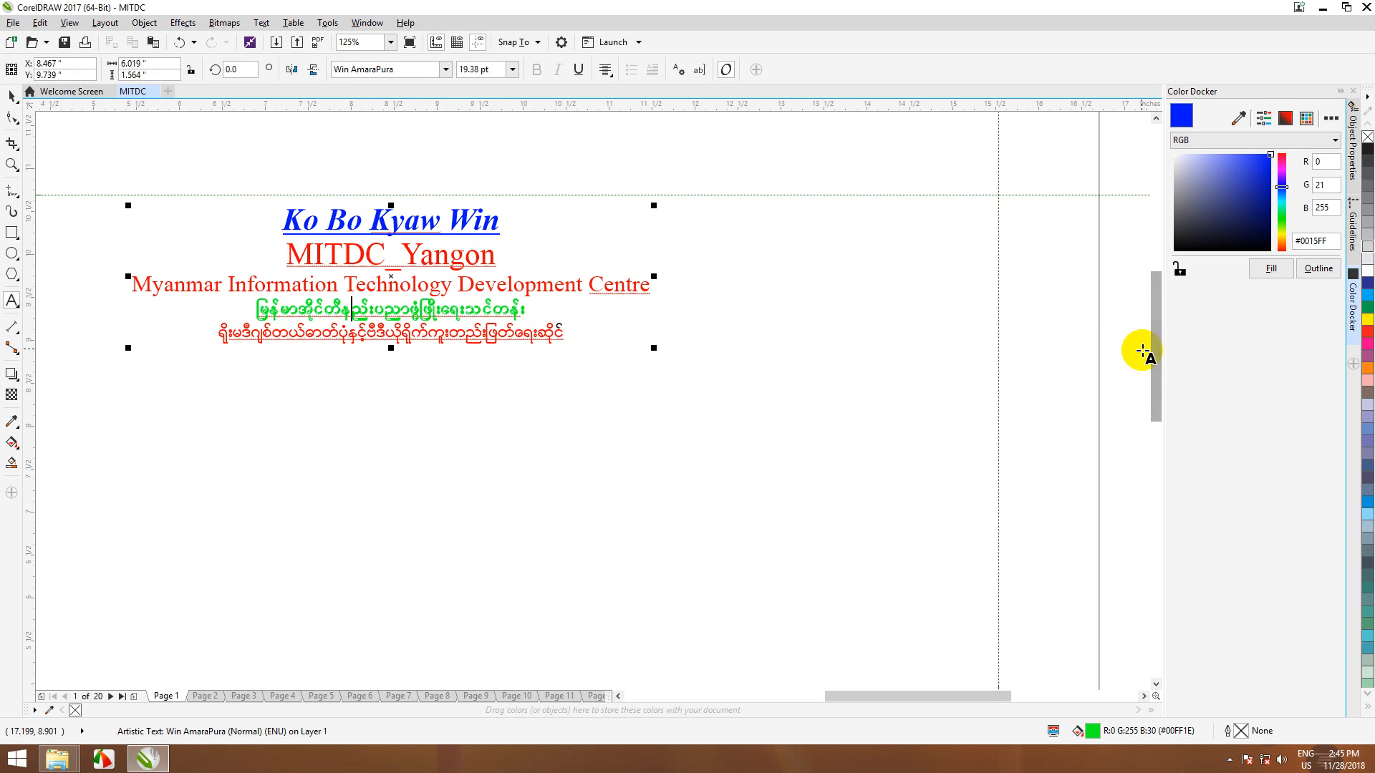
pyautogui.moveTo(1150, 341)
pyautogui.mouseDown()
pyautogui.moveTo(1160, 479)
pyautogui.moveTo(1145, 222)
pyautogui.moveTo(1162, 238)
pyautogui.moveTo(1158, 360)
pyautogui.moveTo(1161, 327)
pyautogui.mouseUp()
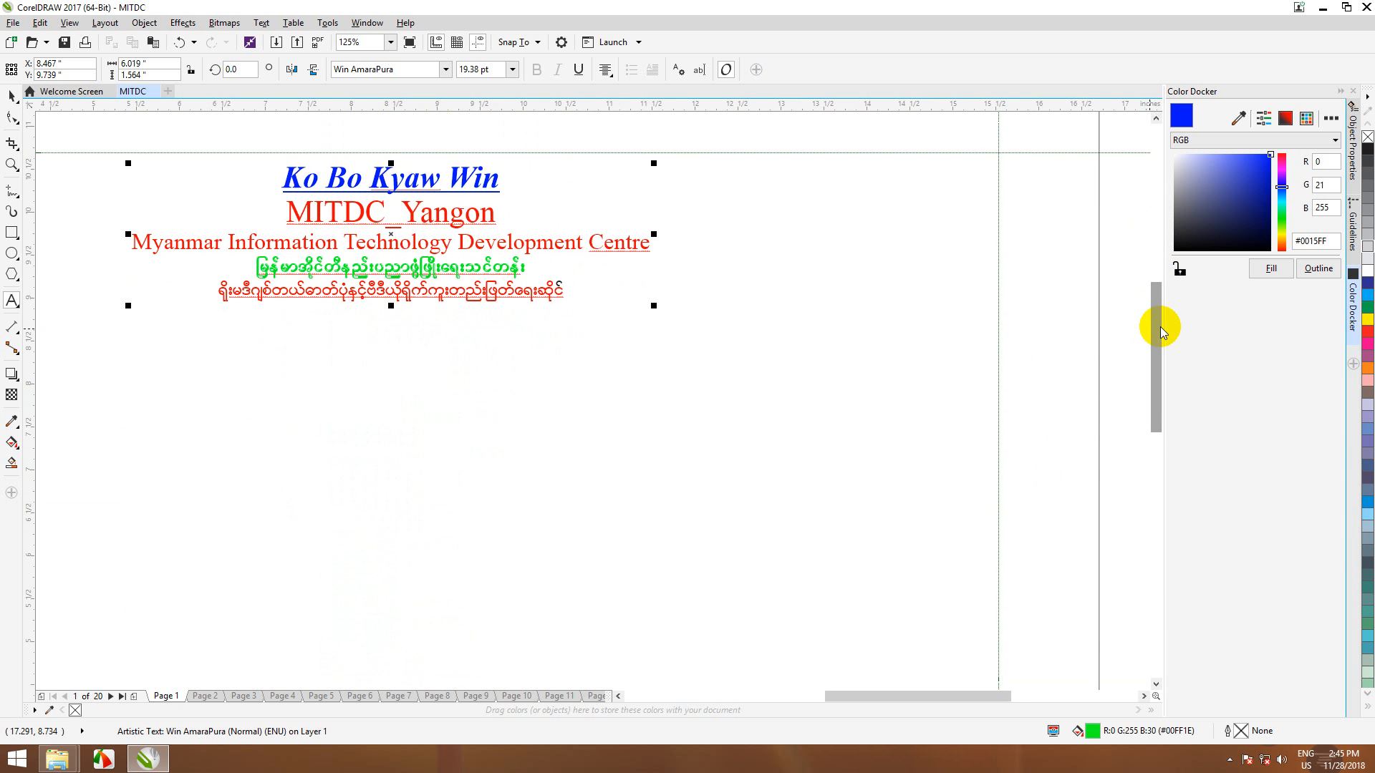
# - Minimize CorelDRAW to show the Windows desktop and refresh the desktop
pyautogui.click(1324, 7)
pyautogui.rightClick(497, 231)
pyautogui.click(517, 269)
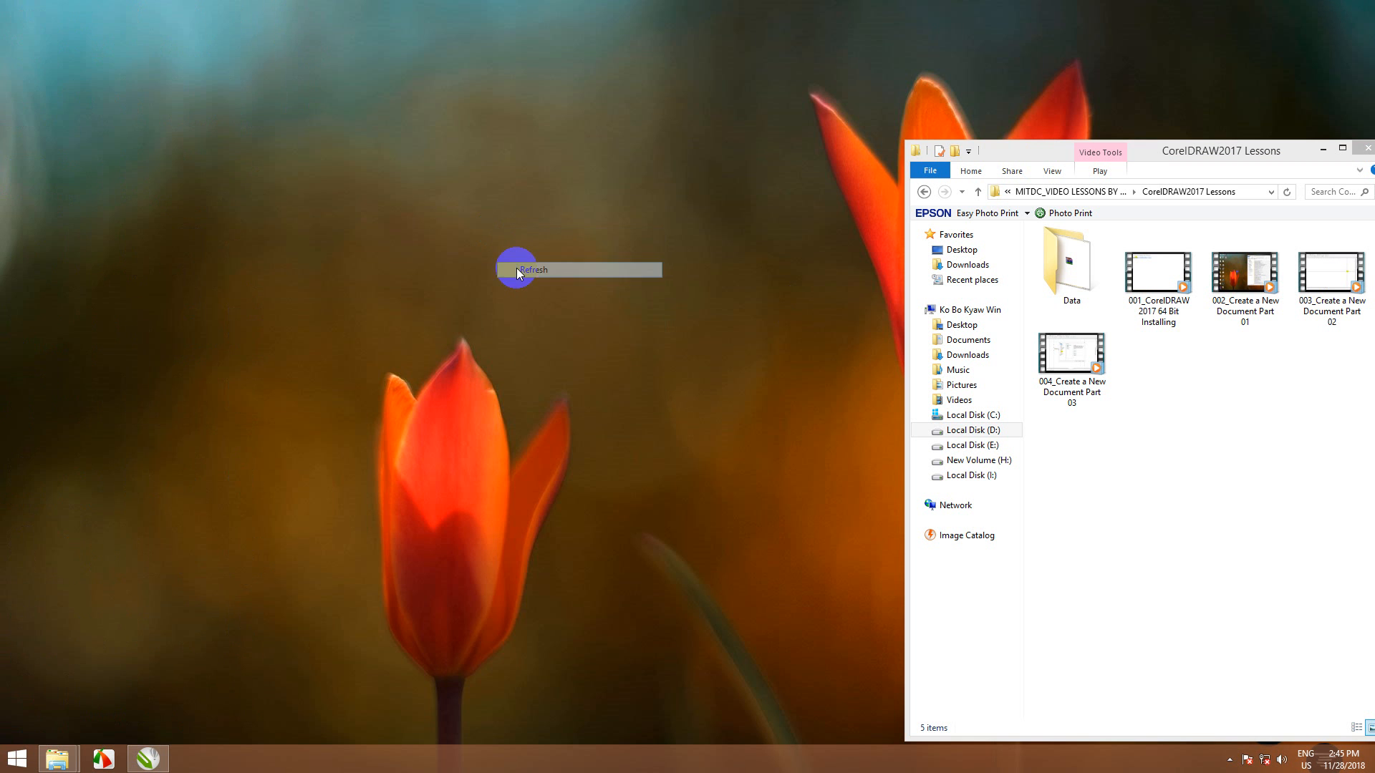